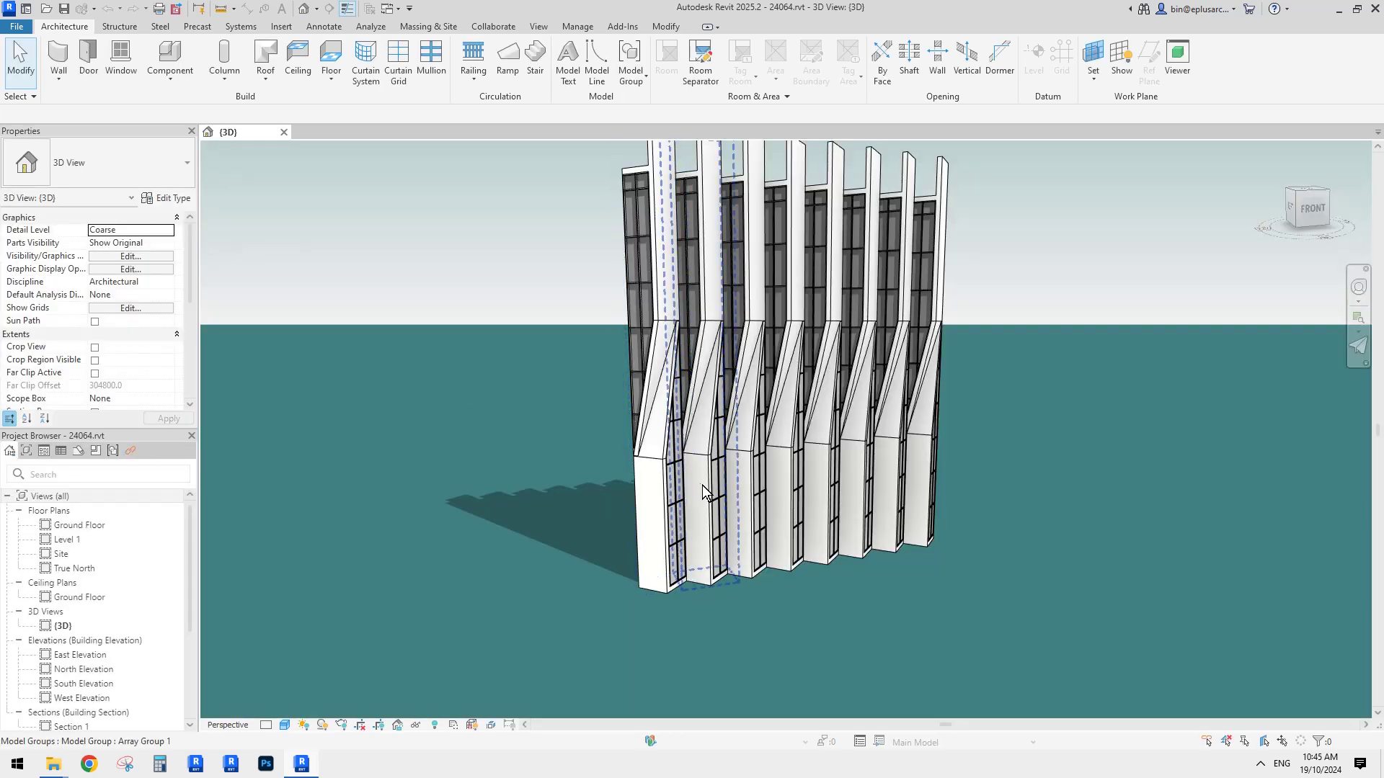
Set the 3D view's projection mode to Orthographic.
scroll(978, 455, "down", 1)
middle_click_drag(1010, 469, 397, 438, "shift")
middle_click_drag(652, 346, 698, 405)
scroll(145, 355, "down", 3)
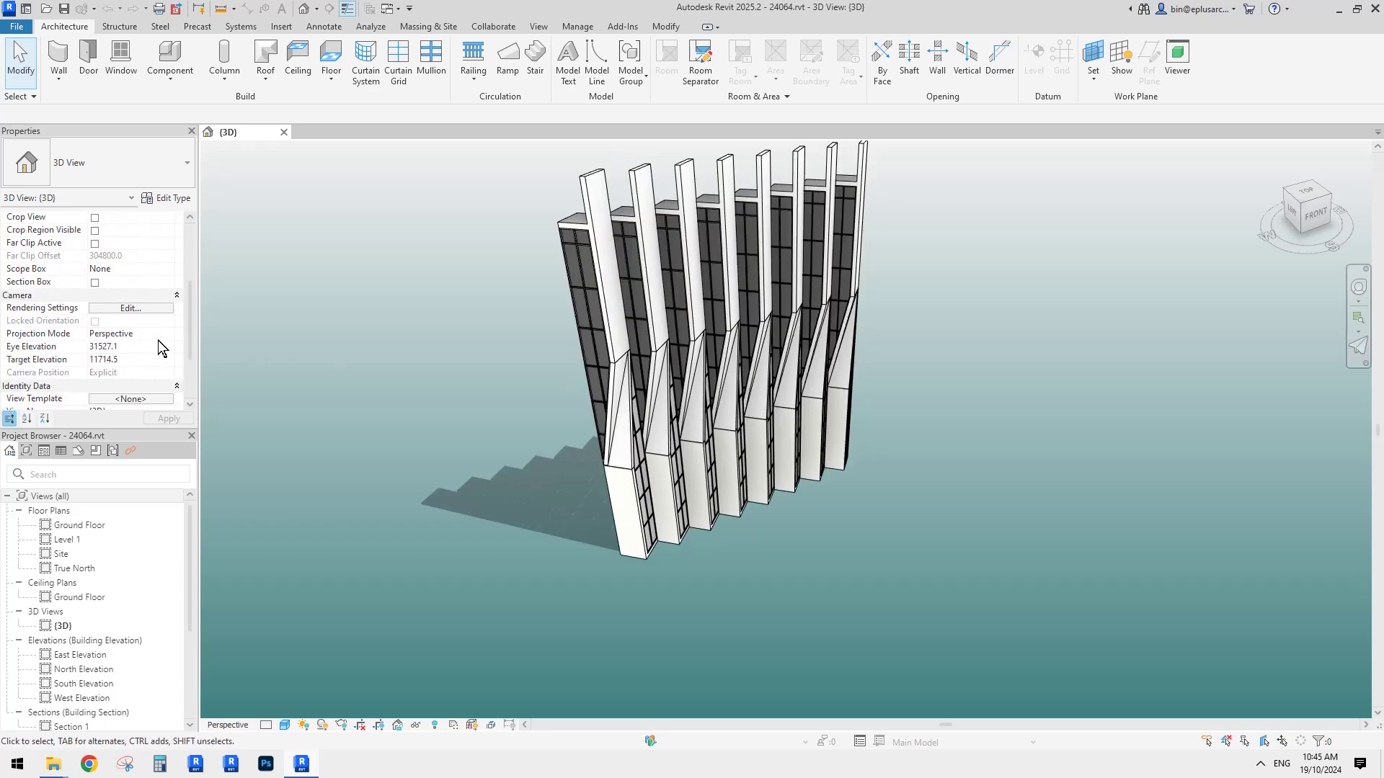
left_click(156, 336)
left_click(171, 335)
left_click(122, 359)
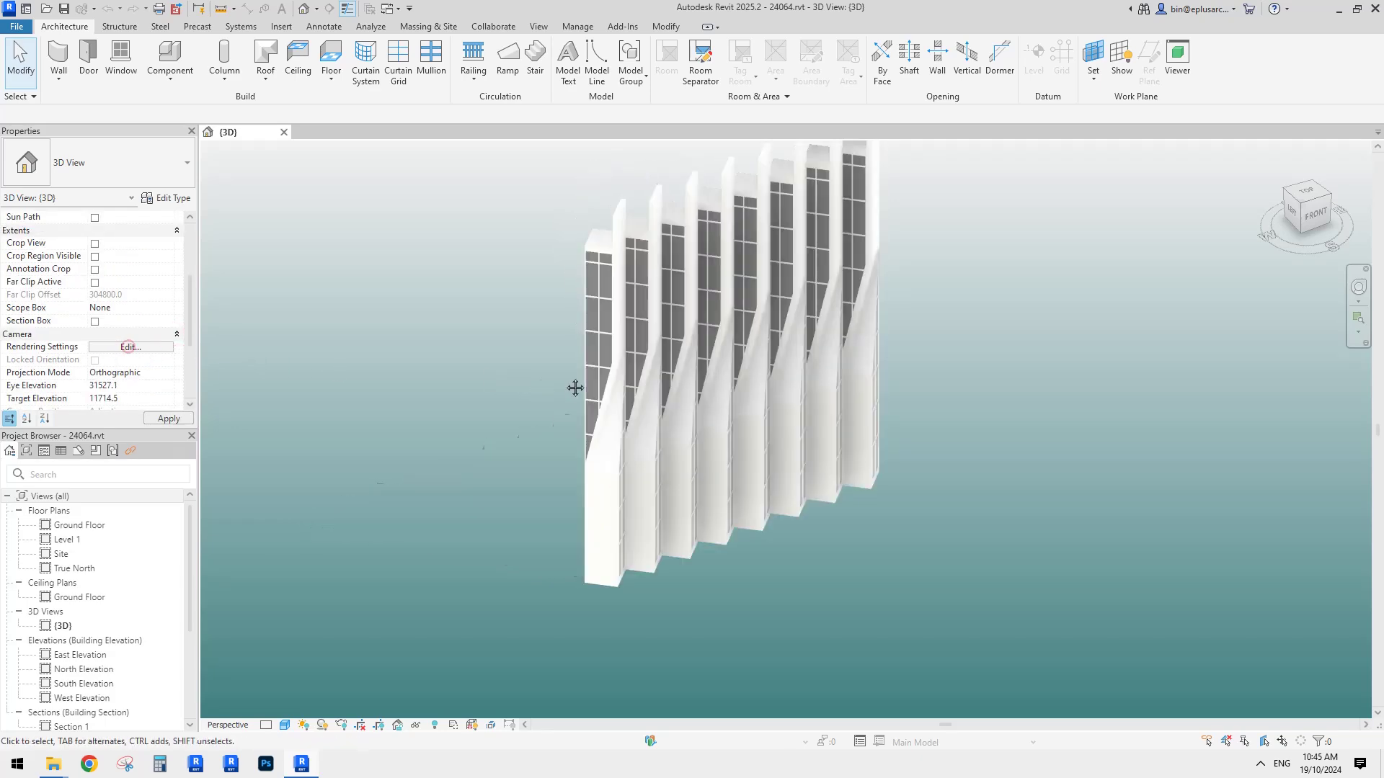
Examine the arrayed facade groups and the sloped Generic 300mm wall panel on the end bay from several angles.
middle_click_drag(716, 424, 638, 369, "shift")
left_click(635, 356)
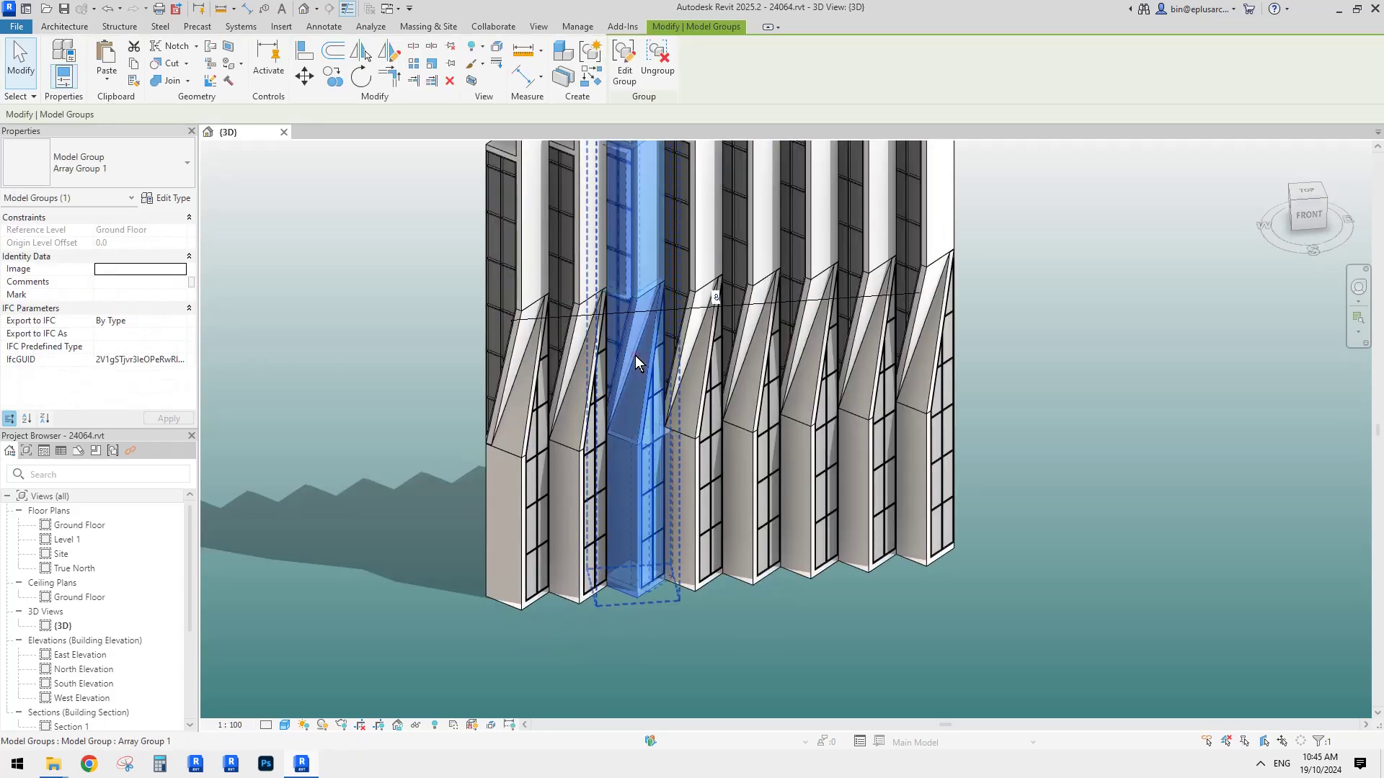
scroll(635, 356, "up", 3)
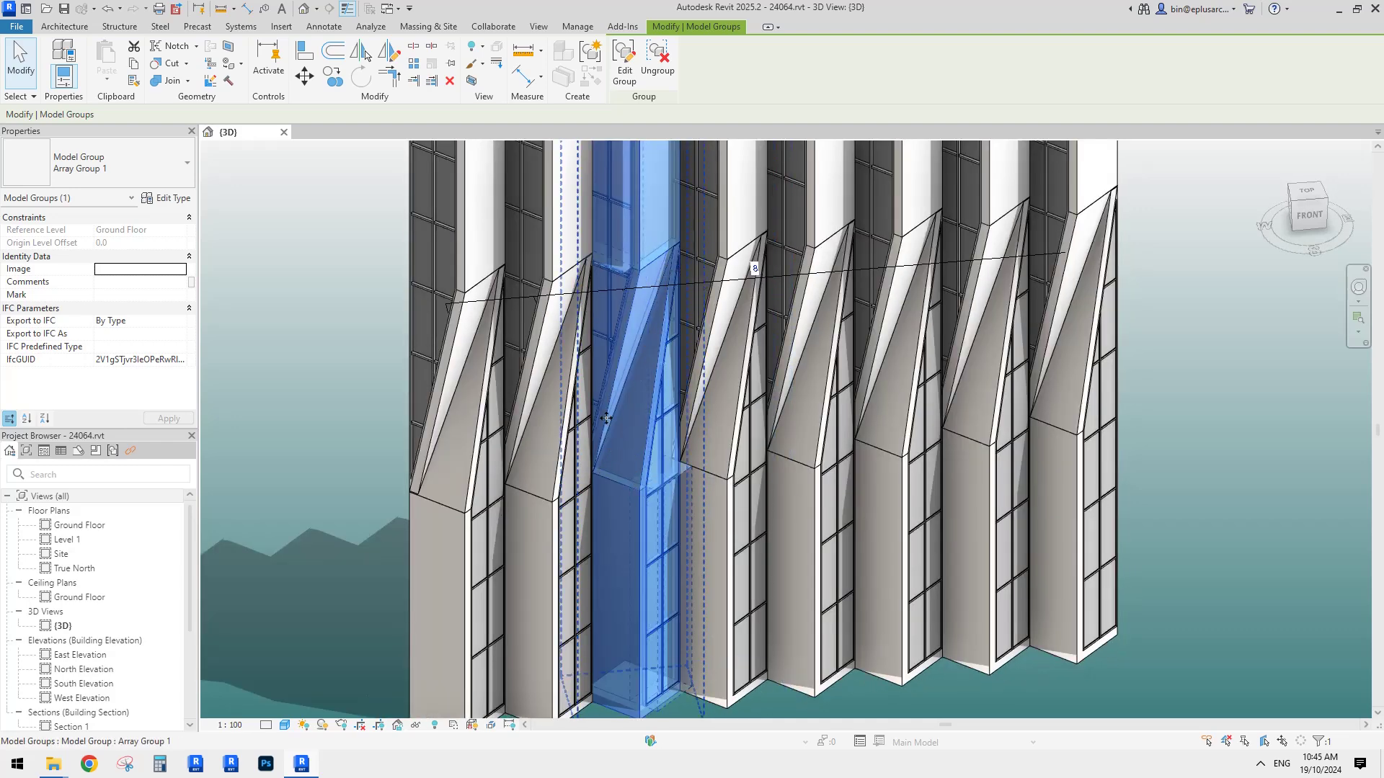
scroll(486, 447, "up", 1)
left_click(447, 448)
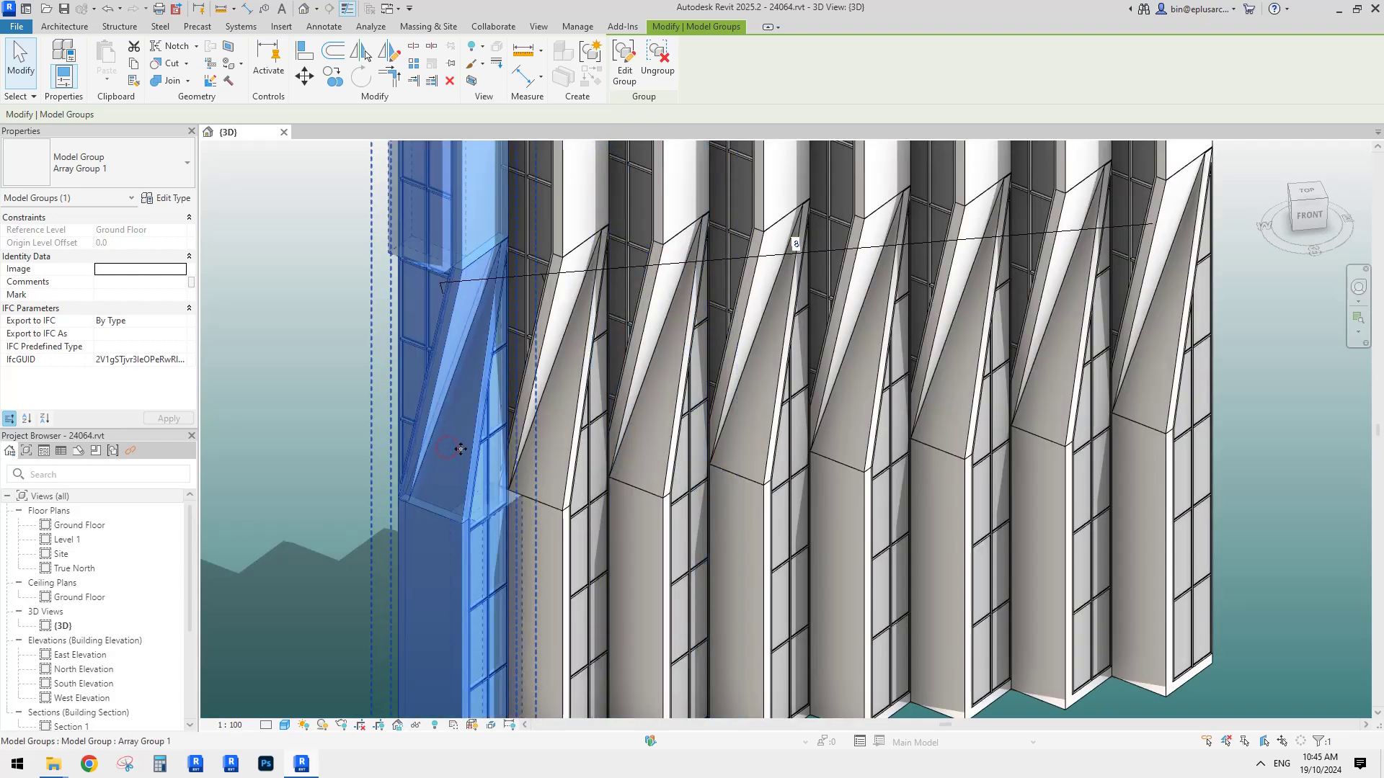
key("Escape")
middle_click_drag(461, 448, 530, 455)
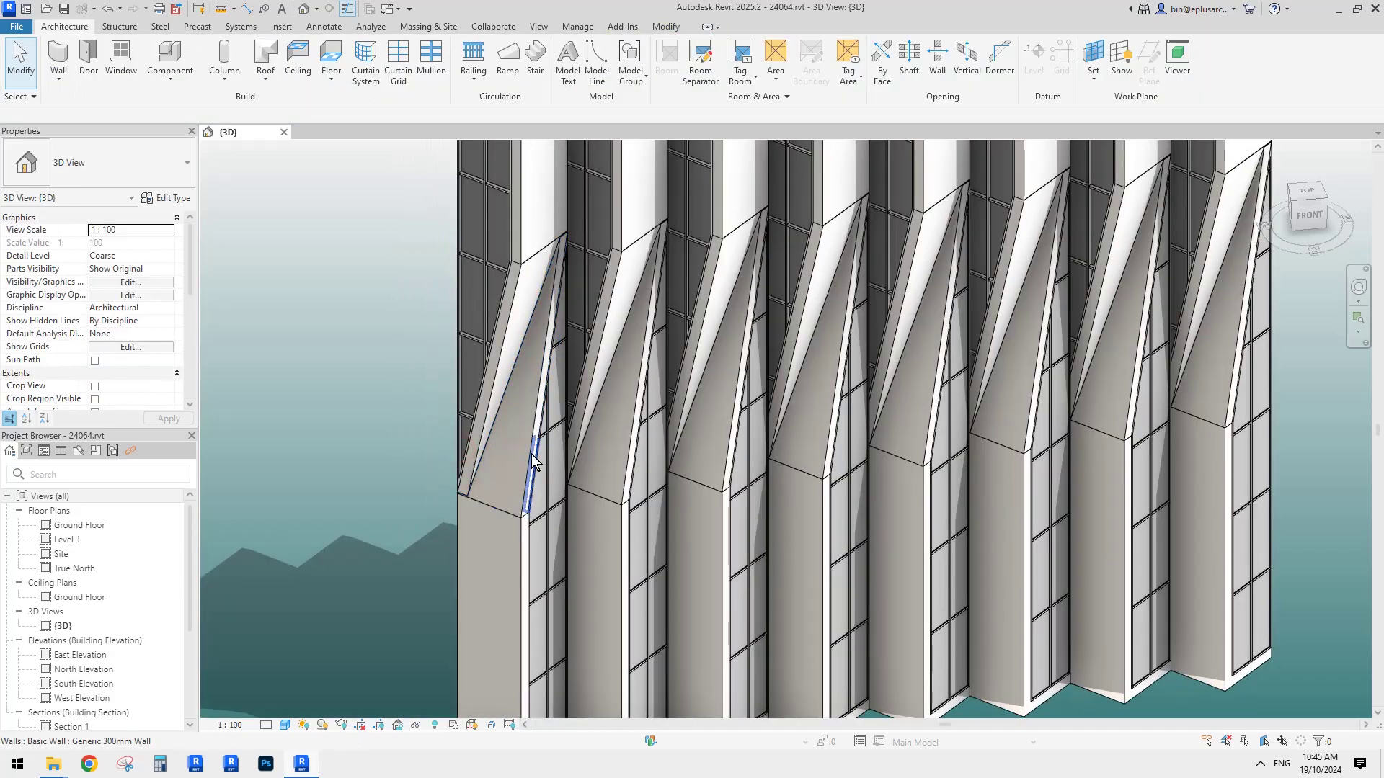
left_click(527, 453)
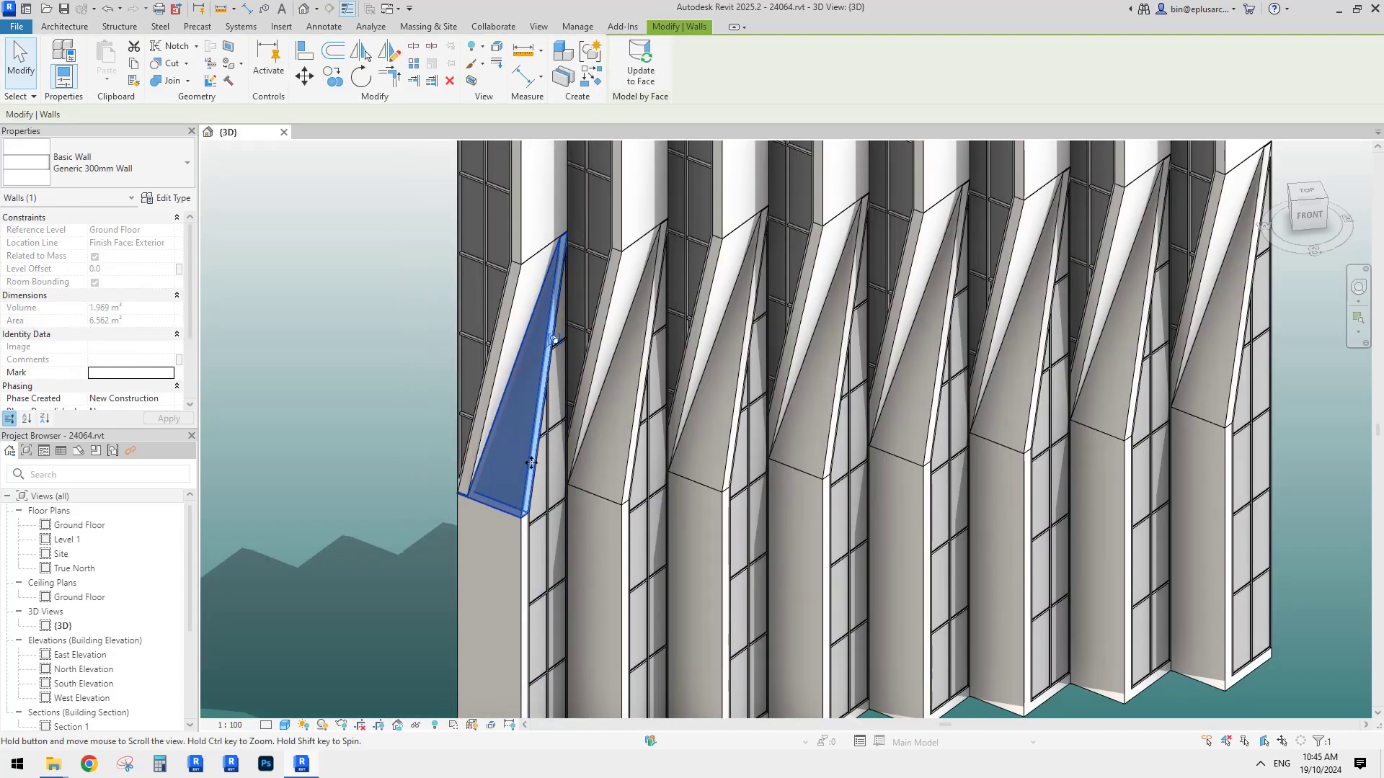
middle_click_drag(530, 462, 559, 451)
mouse_move(563, 328)
middle_mouse_down("shift")
mouse_move(578, 384)
mouse_move(619, 405)
mouse_move(512, 404)
mouse_move(495, 362)
mouse_move(620, 331)
mouse_move(661, 361)
mouse_move(667, 386)
middle_mouse_up("shift")
key("Escape")
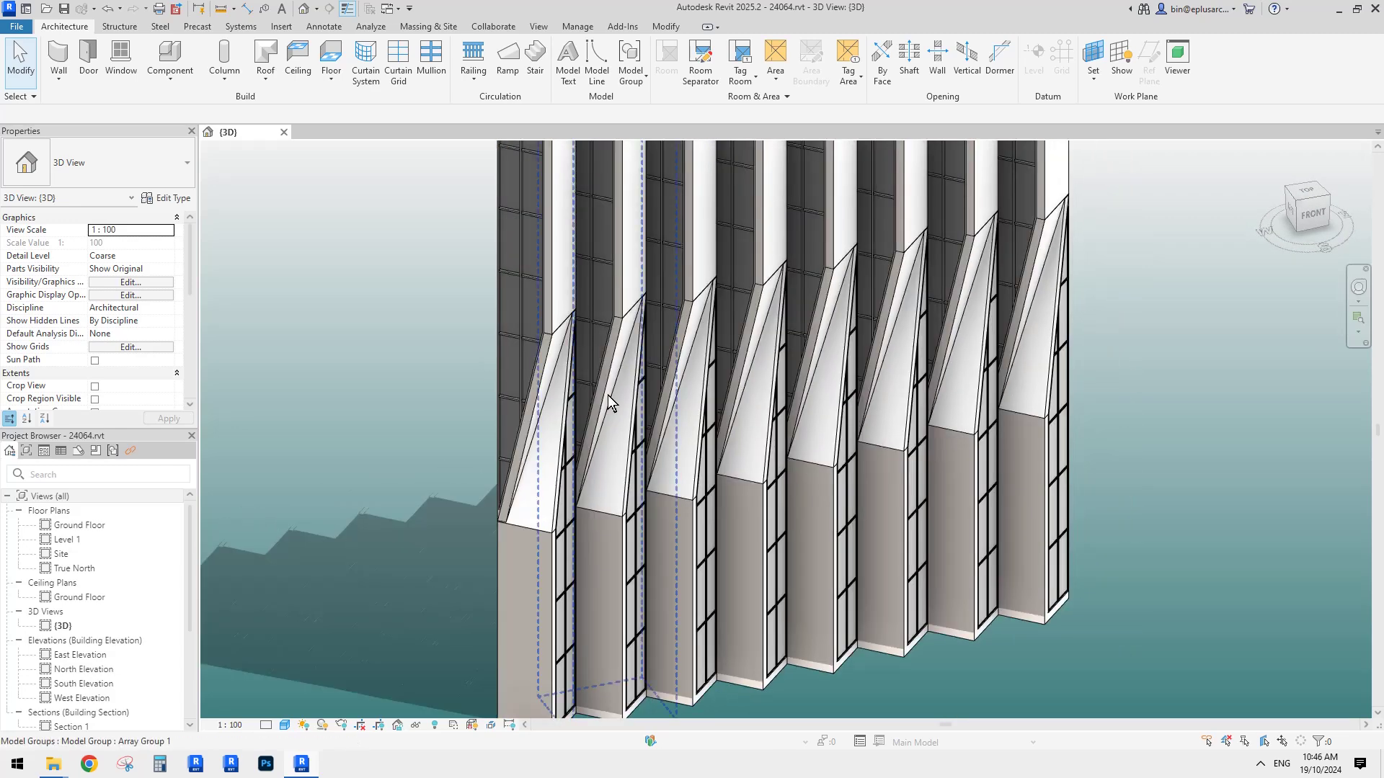
scroll(533, 417, "up", 2)
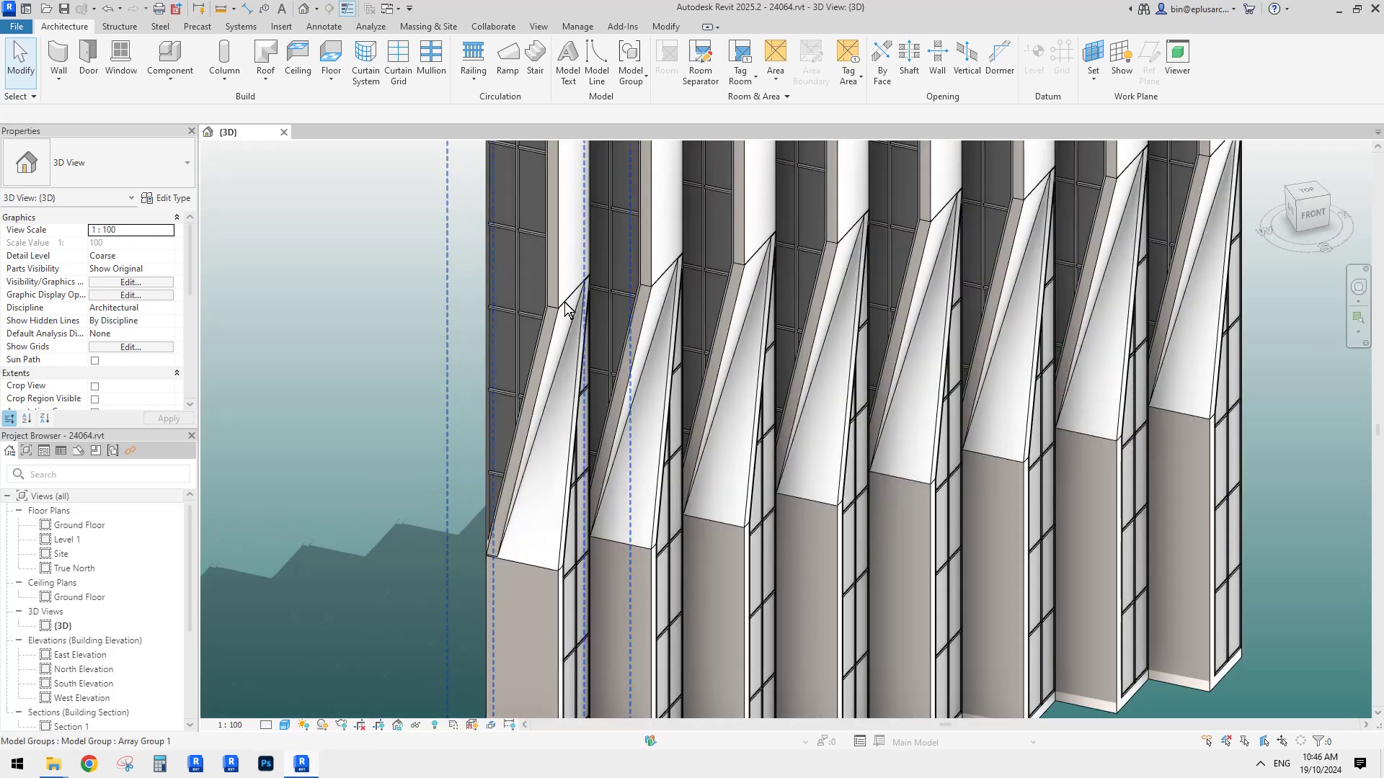
middle_click_drag(537, 363, 516, 507)
scroll(504, 515, "up", 2)
left_click(525, 438)
middle_click_drag(525, 438, 537, 422)
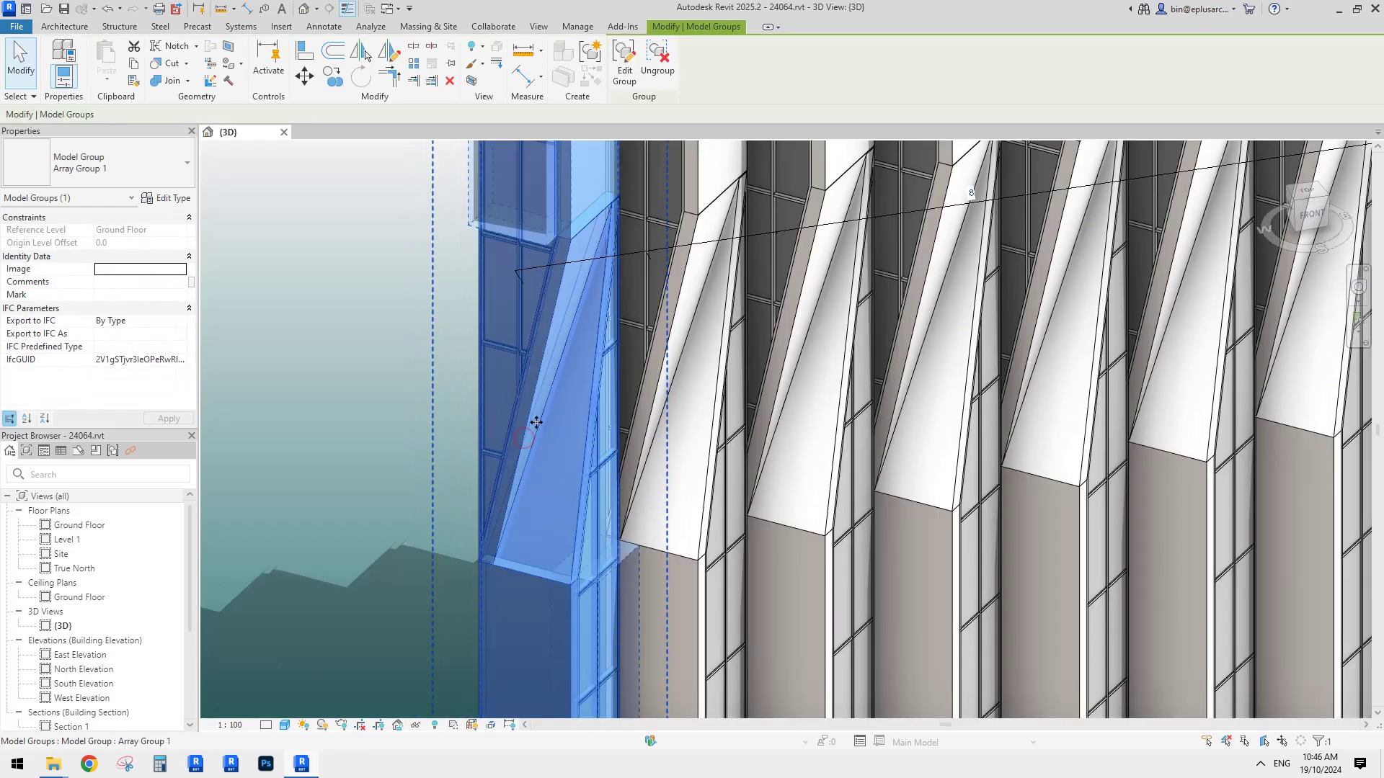
left_click(434, 248)
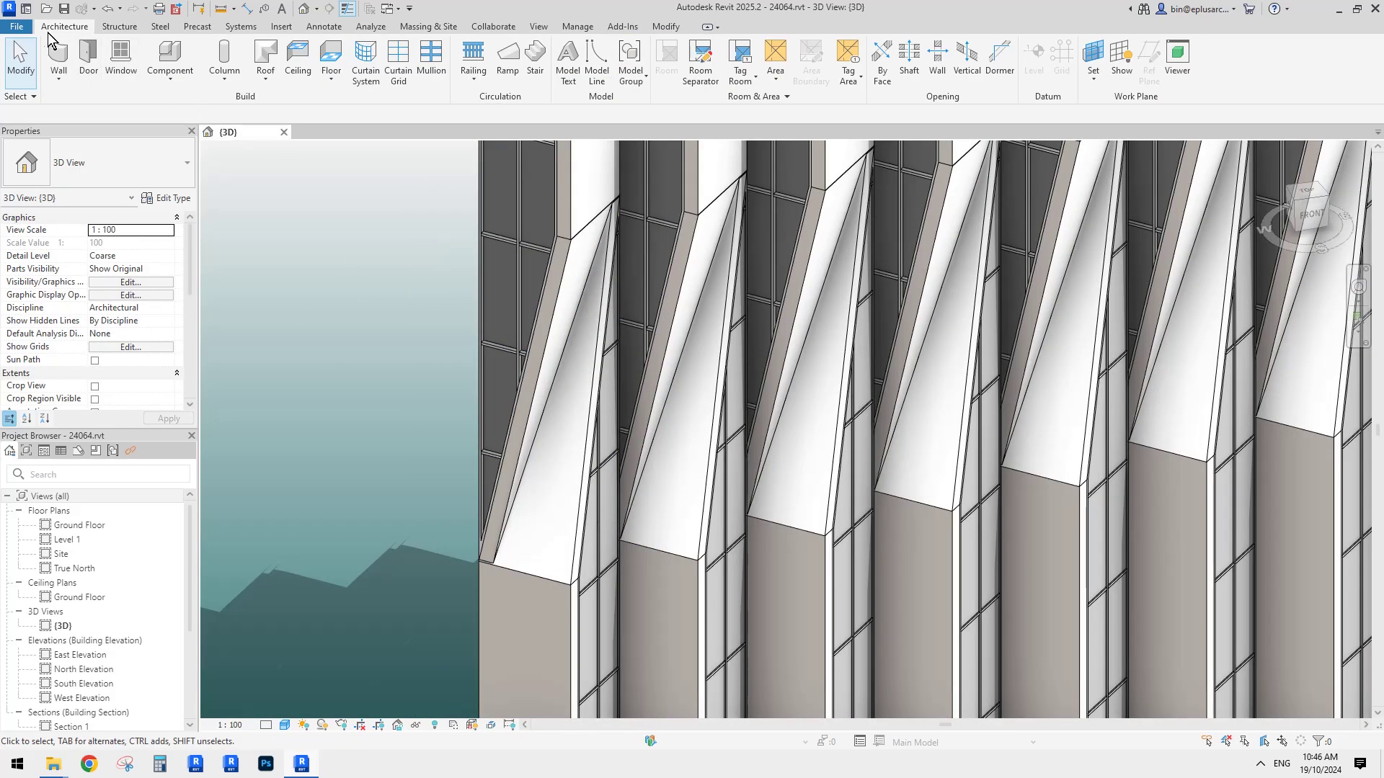
Create a new family from the Metric Generic Model Adaptive.rft template.
left_click(16, 26)
mouse_move(93, 84)
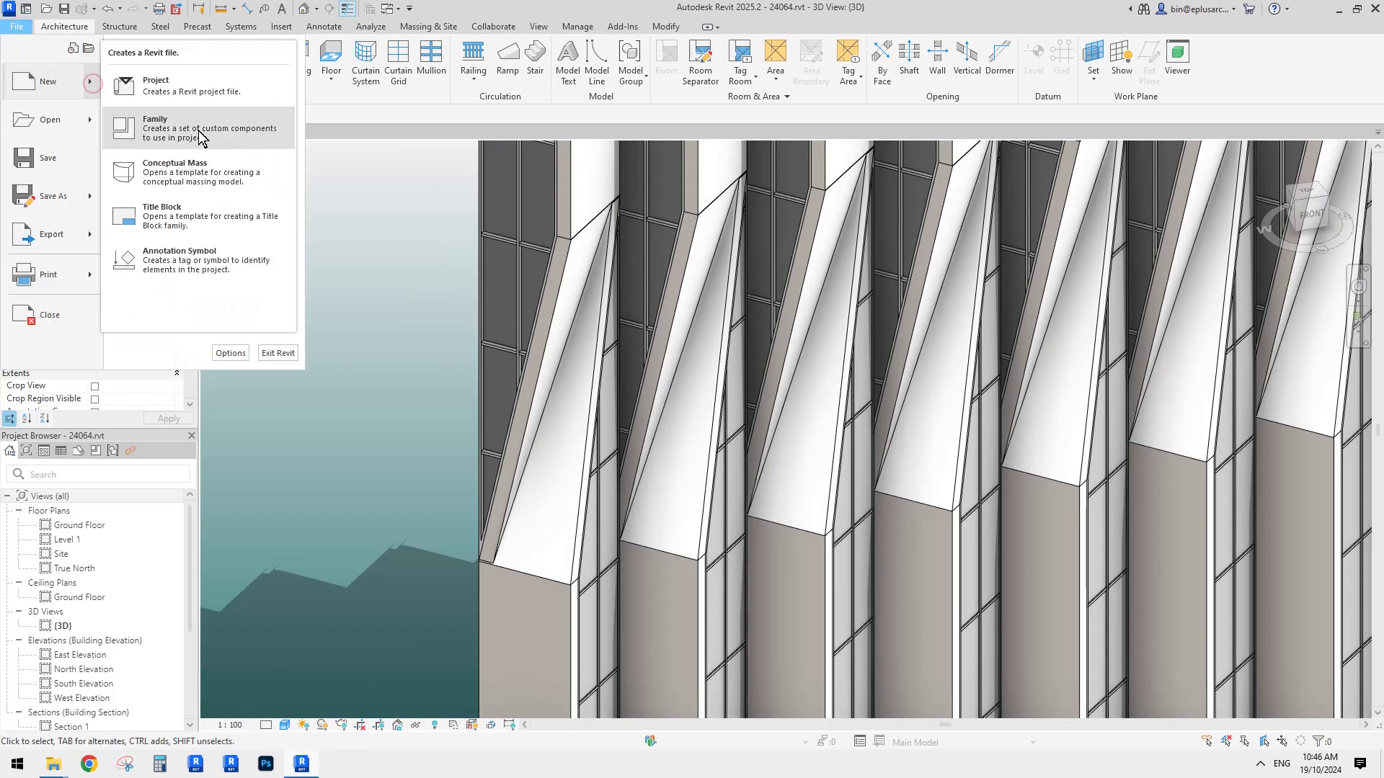
left_click(196, 124)
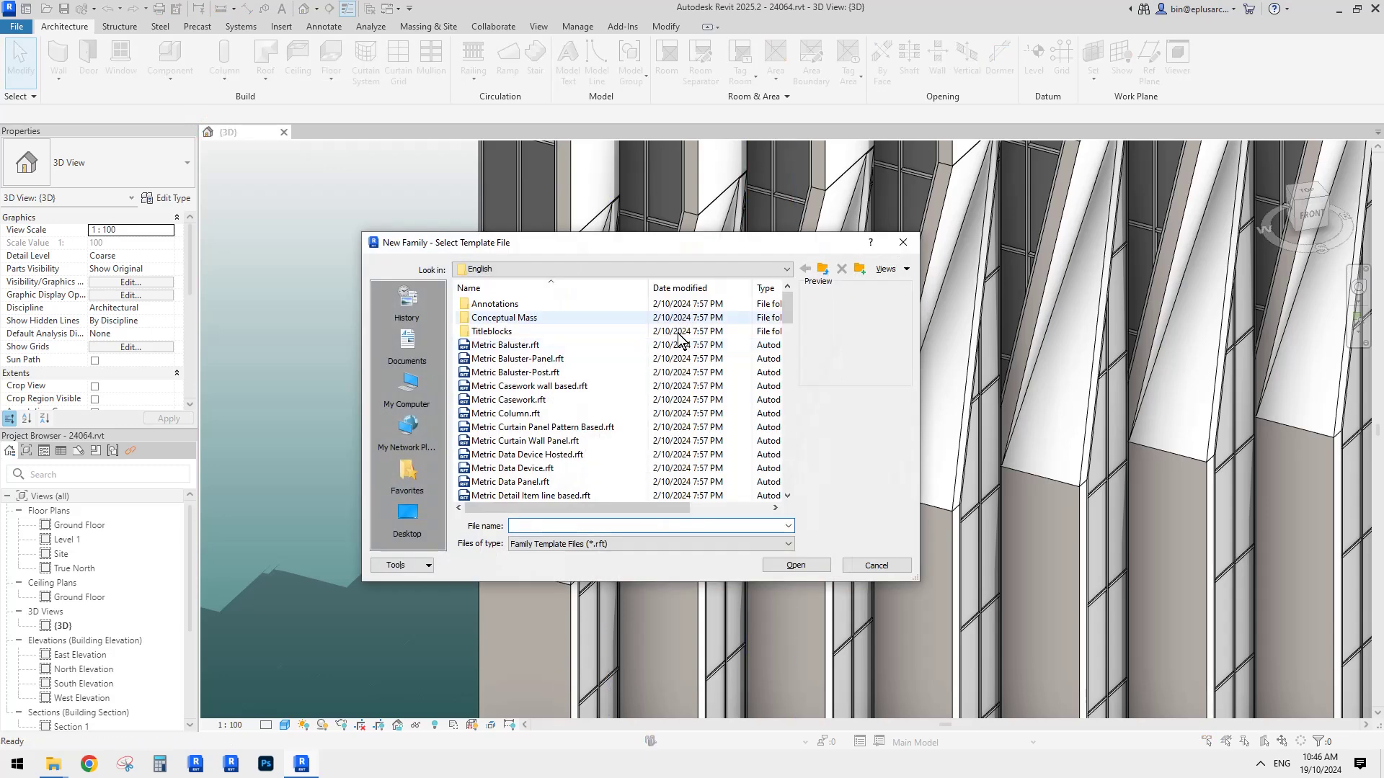
left_click_drag(787, 307, 785, 371)
left_click(572, 361)
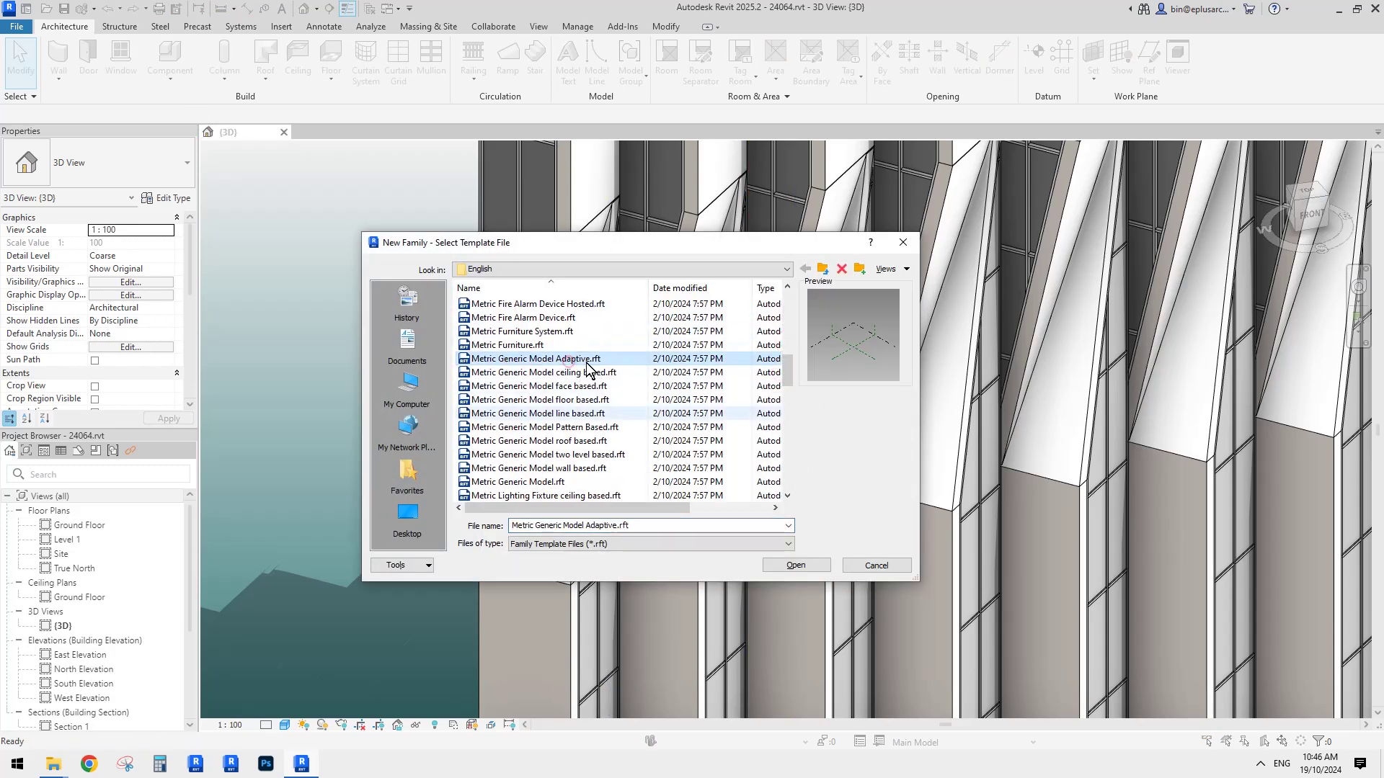
left_click(802, 565)
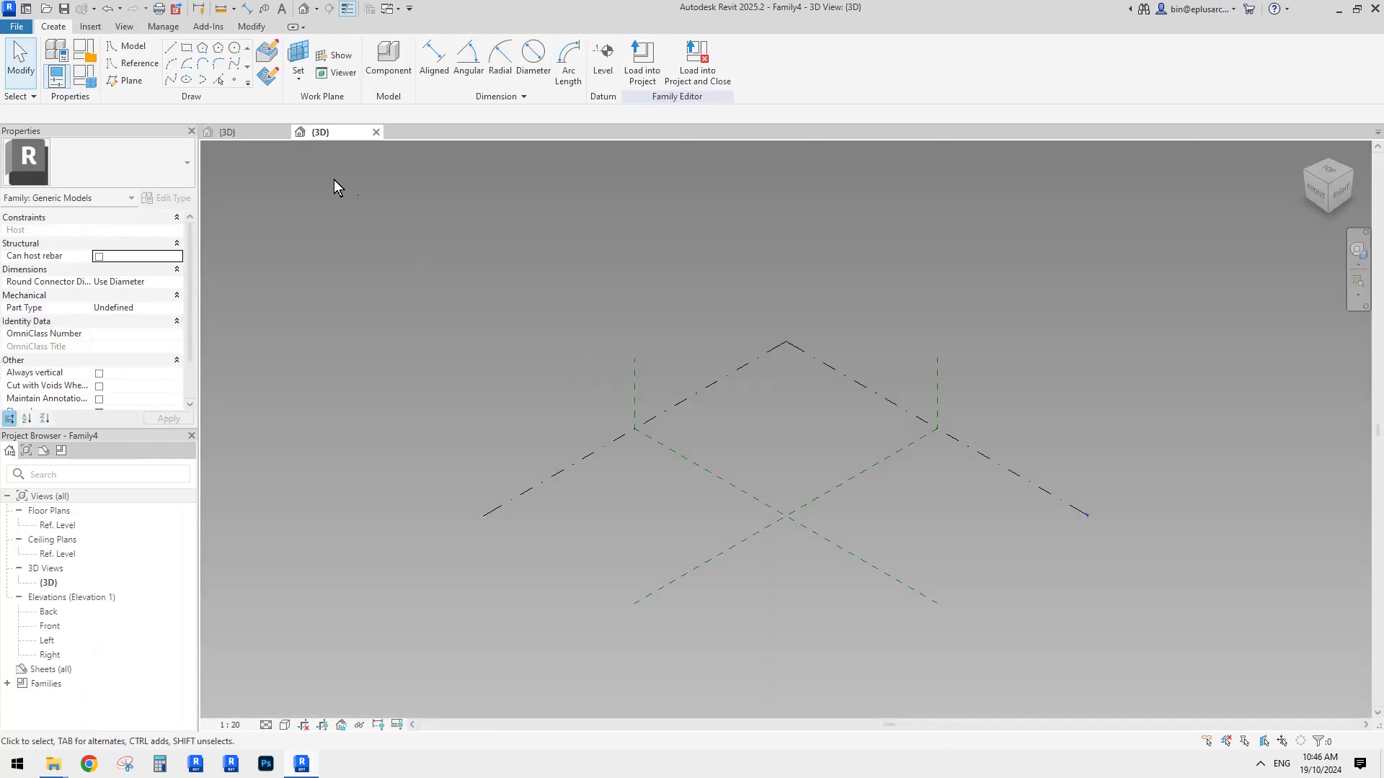
Examine the corners of the end bay's sloped facade transition in the project and compare them with the empty adaptive family.
left_click(248, 132)
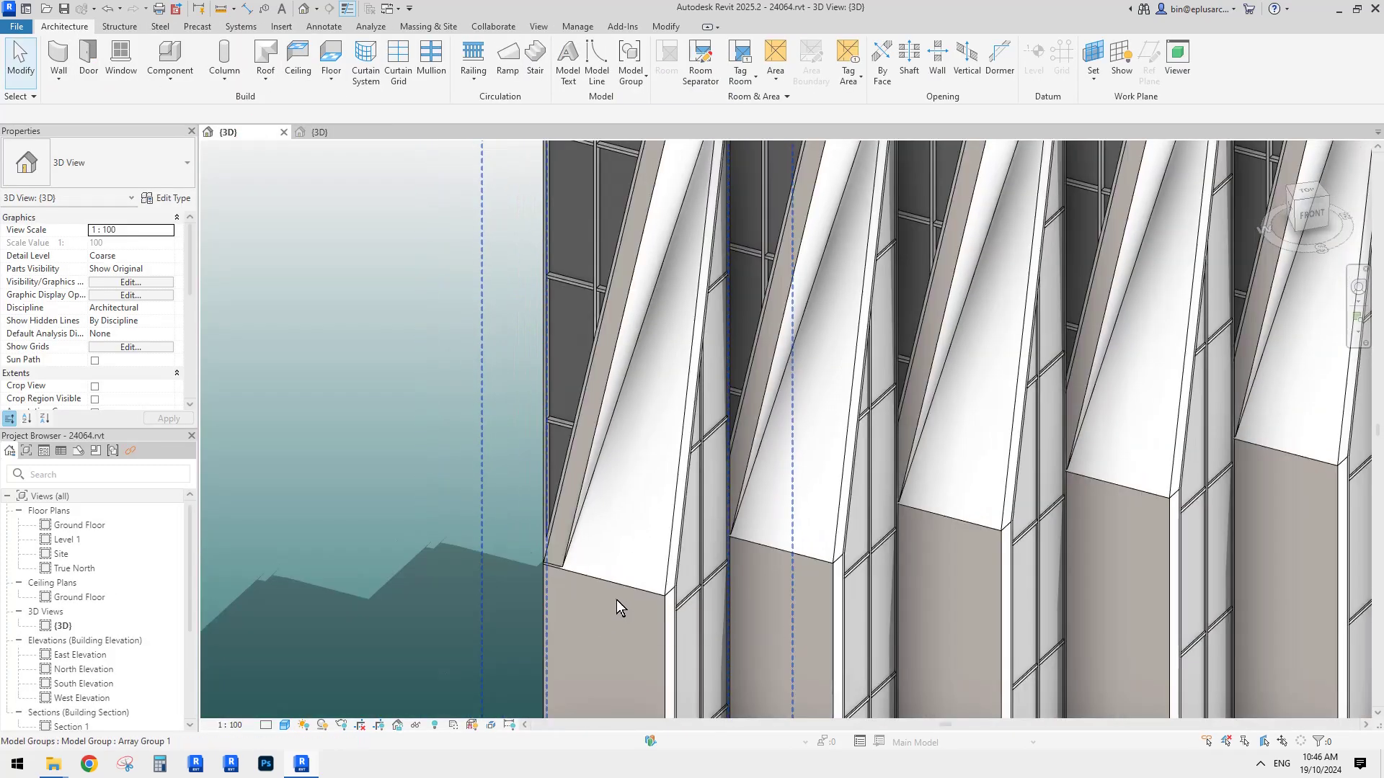
middle_click_drag(598, 591, 590, 595)
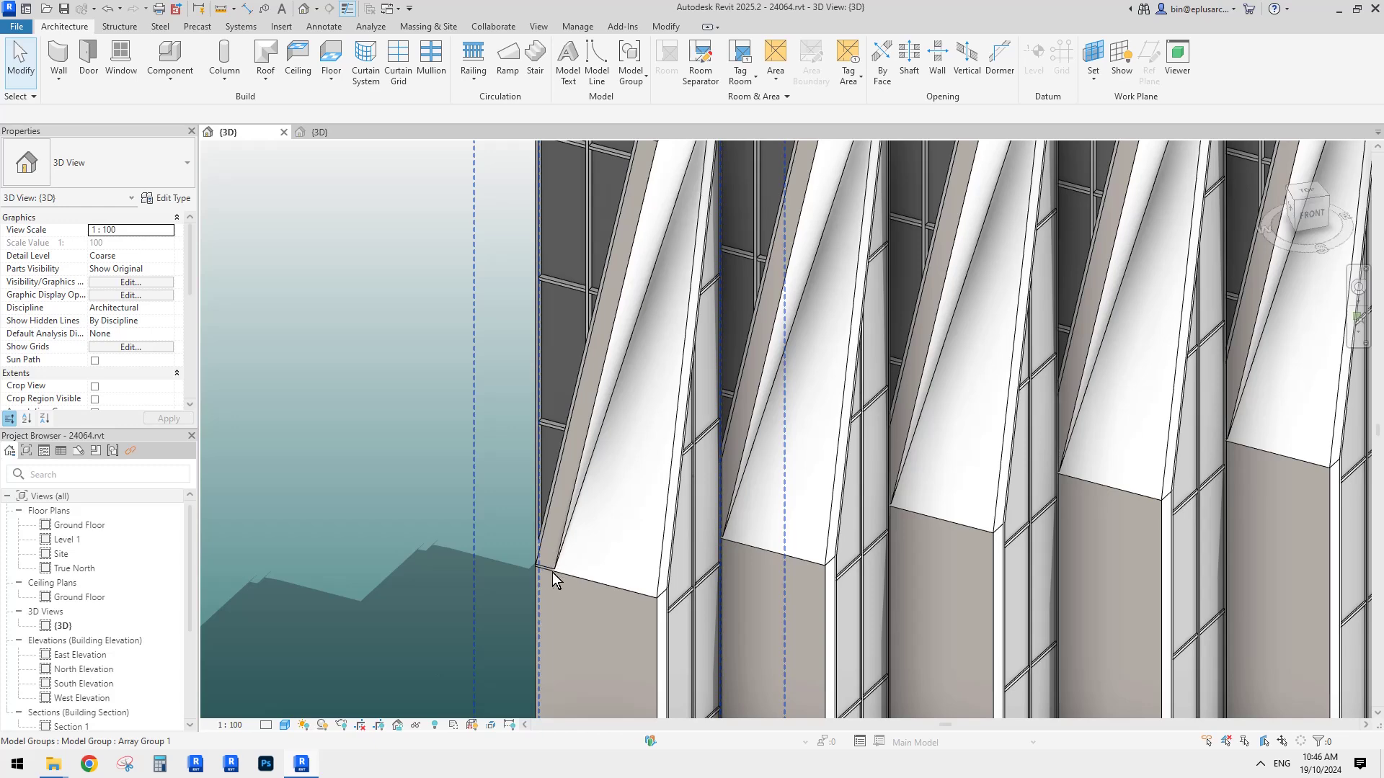
middle_click_drag(651, 590, 648, 372, "shift")
left_click(319, 132)
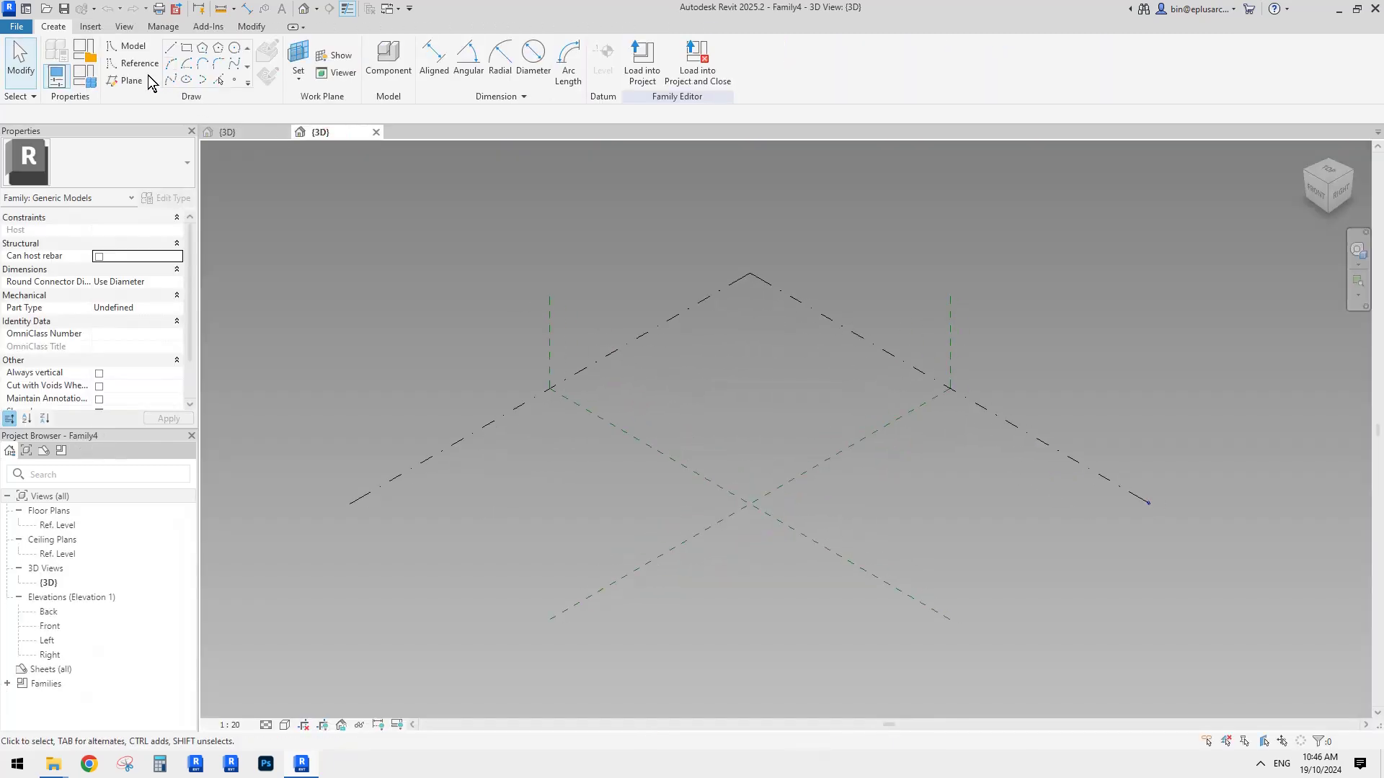
left_click(234, 80)
middle_click_drag(667, 580, 611, 496)
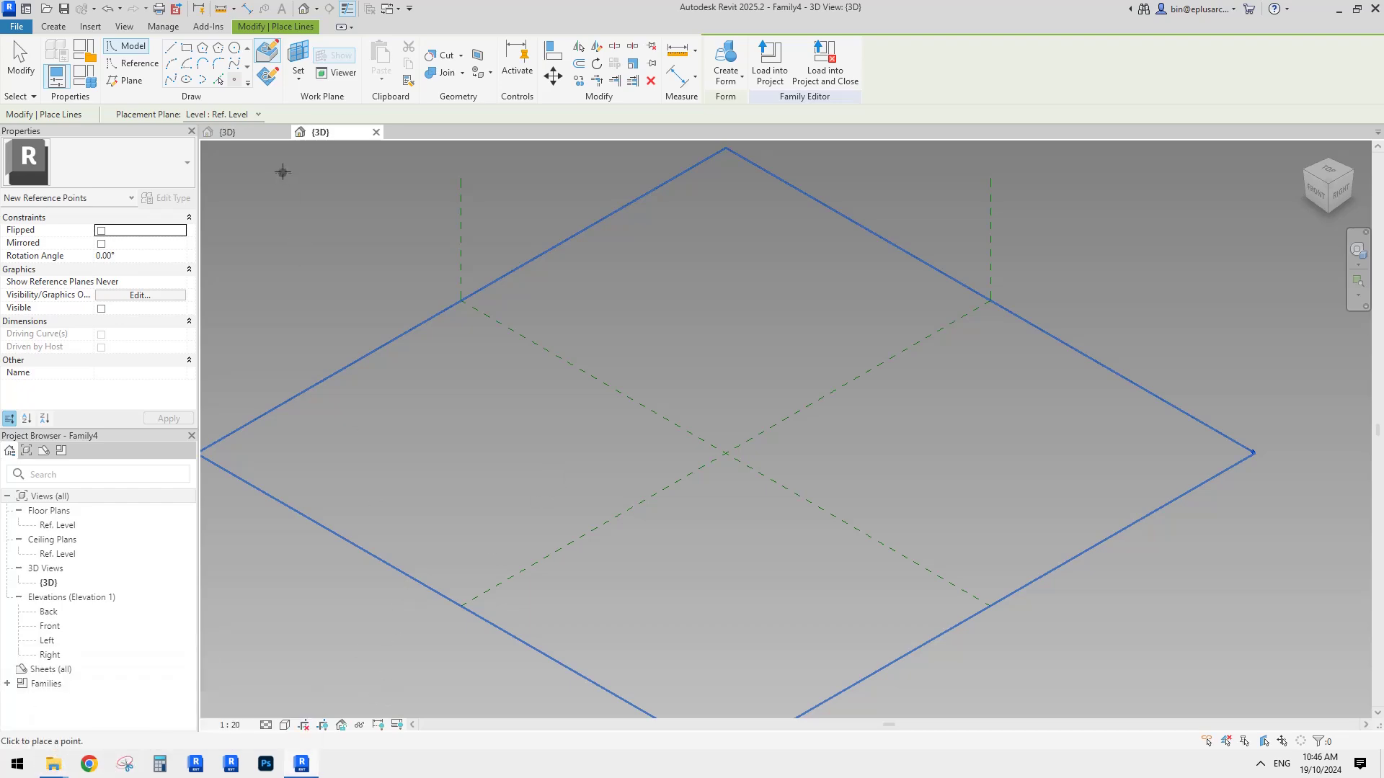
left_click(253, 131)
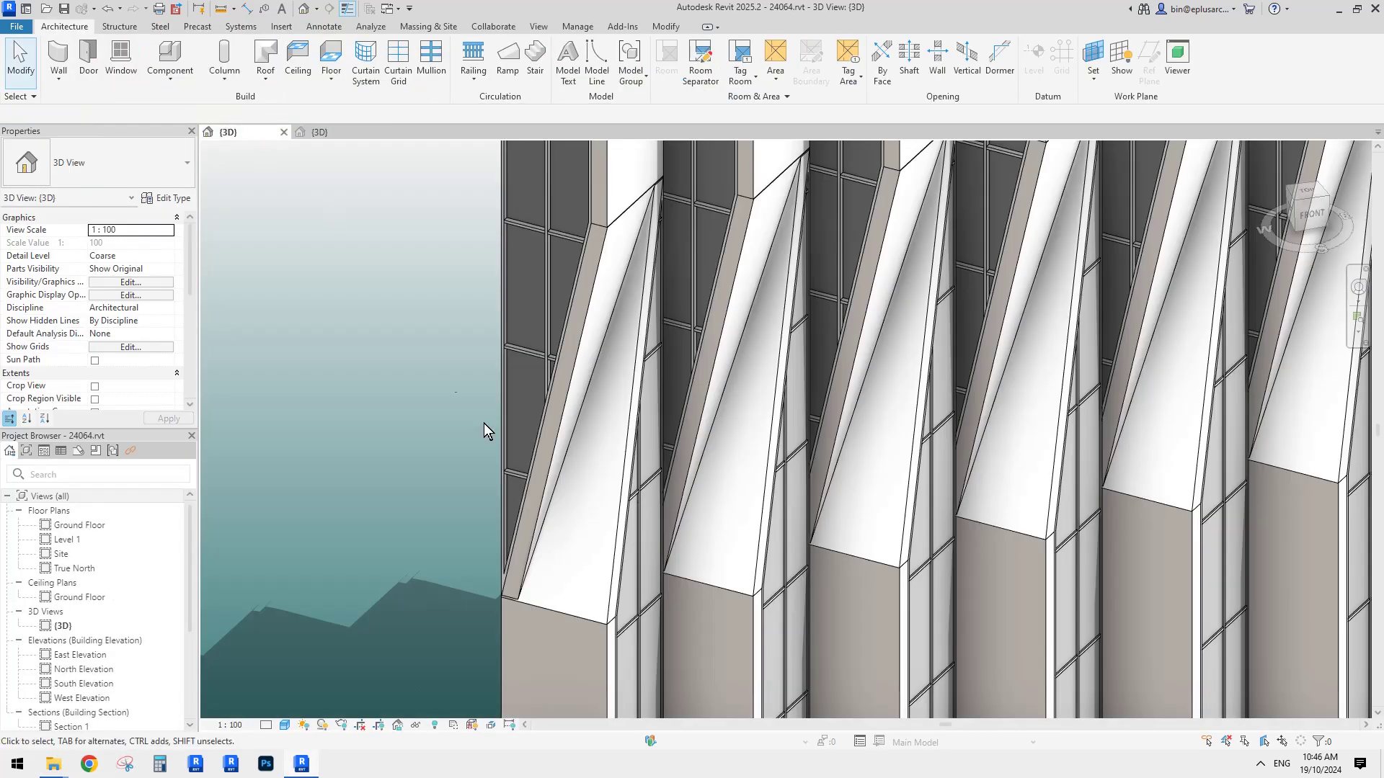
left_click(323, 131)
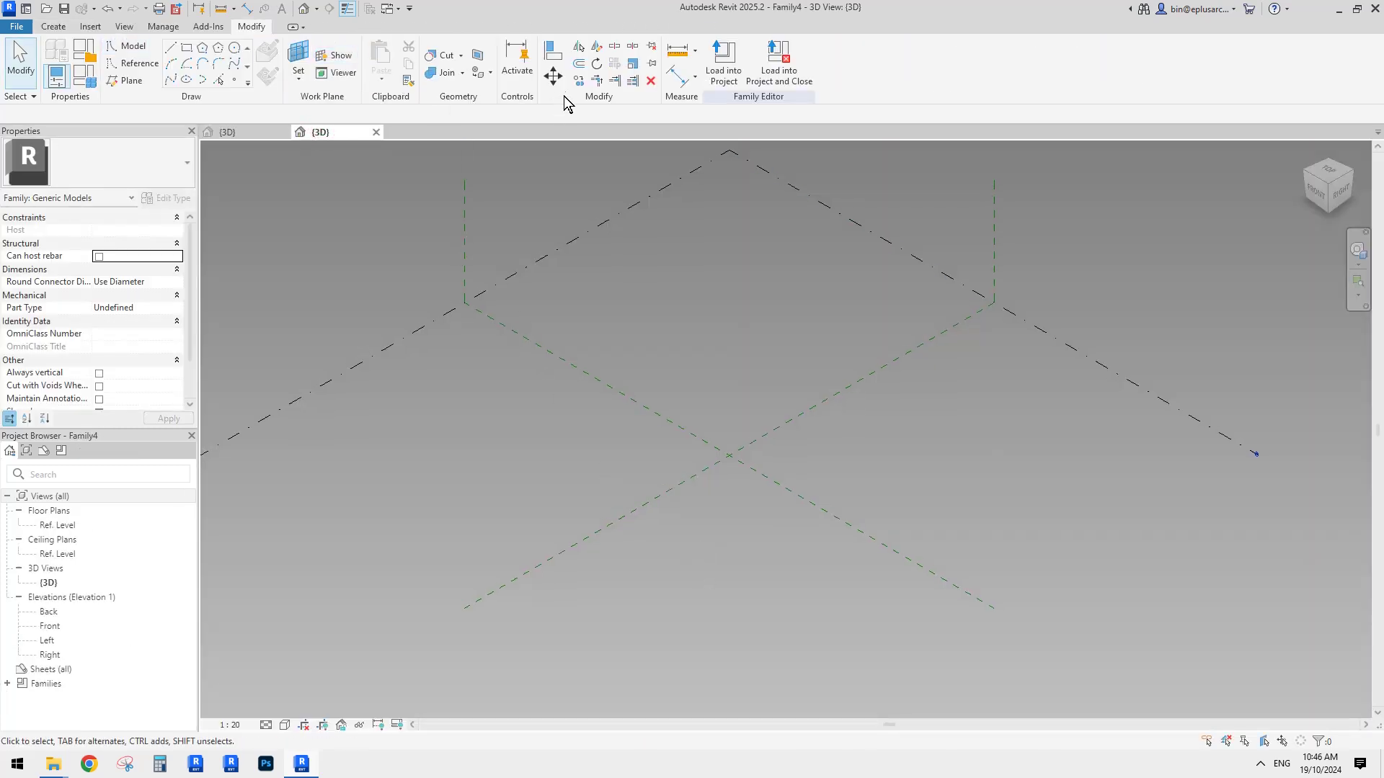
Place four reference points on the Ref. Level as the base corners of a narrow rectangle.
left_click(237, 81)
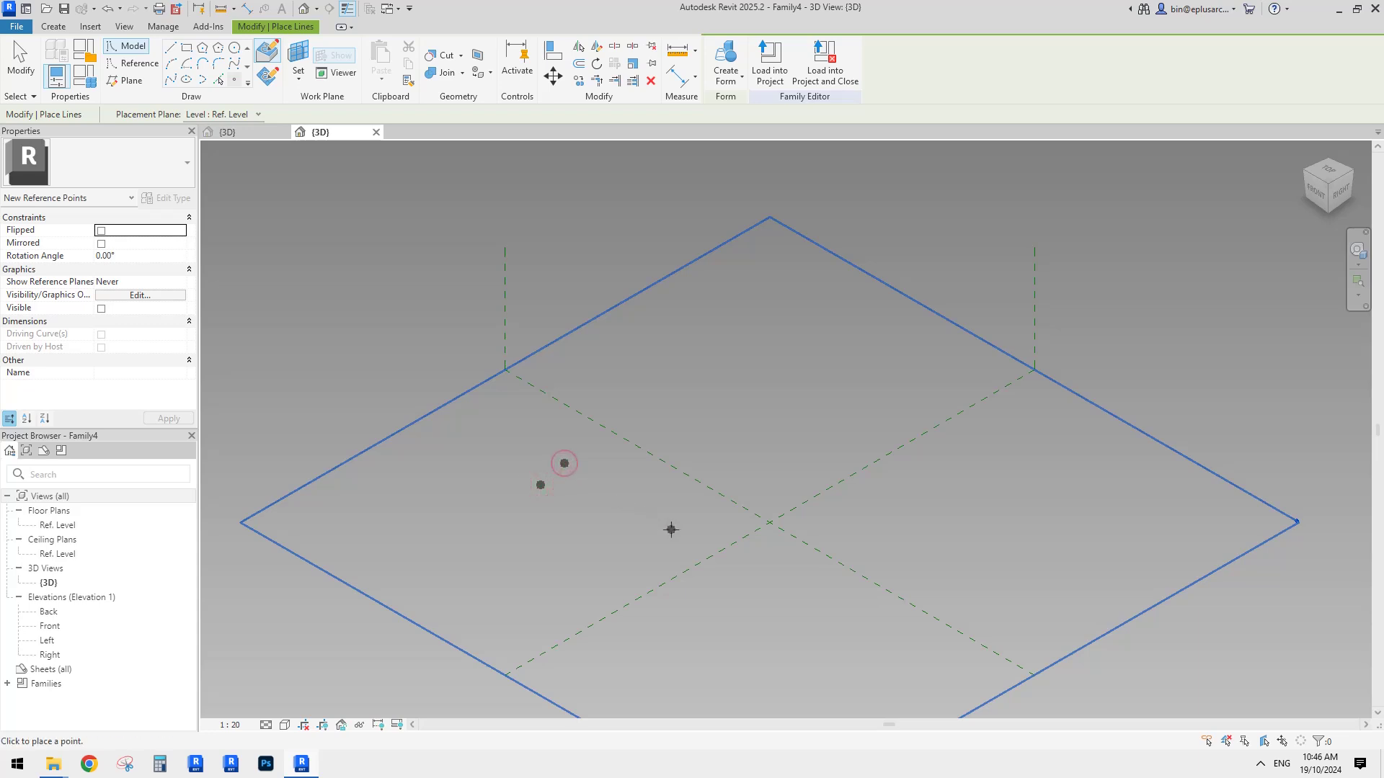
left_click(654, 547)
key("Escape")
key("Escape")
Convert the four reference points into adaptive points.
left_click_drag(403, 376, 692, 585)
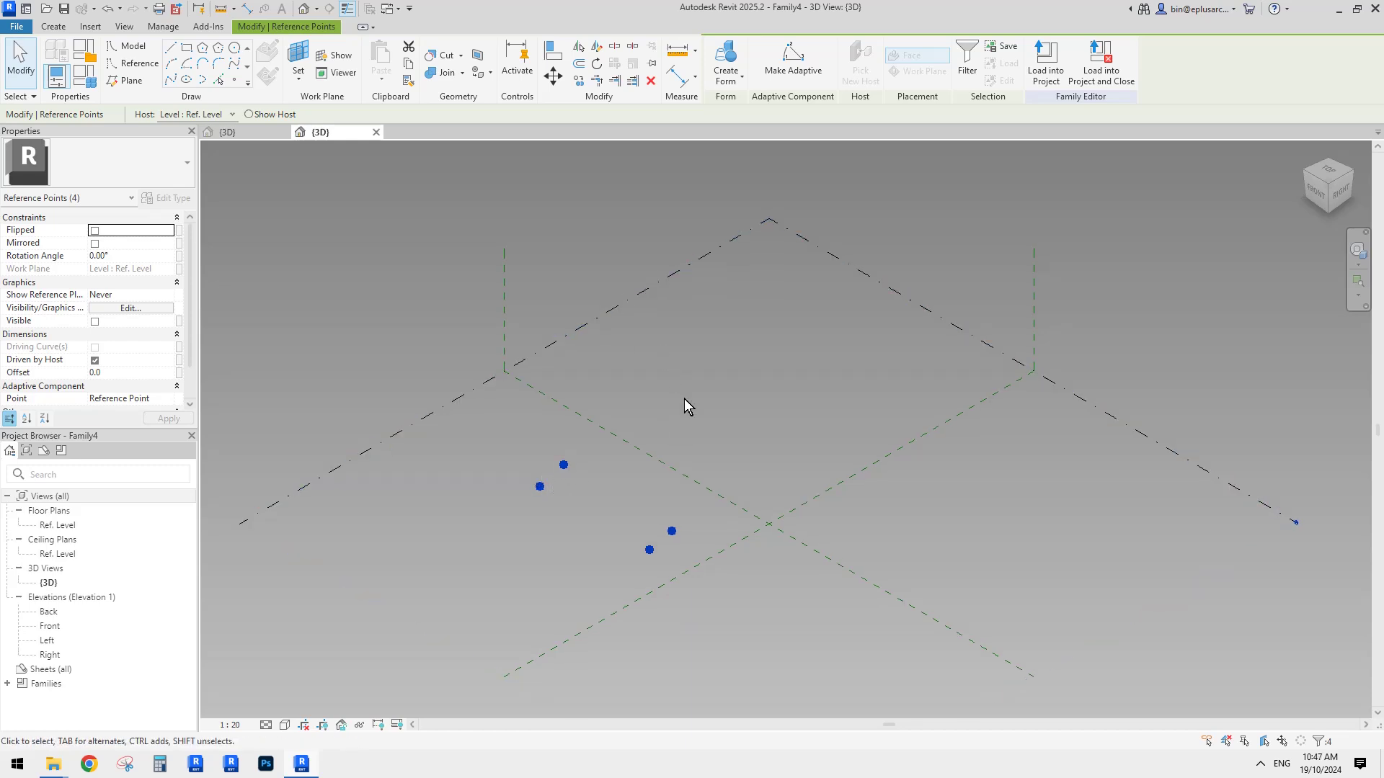
left_click(788, 67)
left_click(632, 497)
Copy the four adaptive points straight up by about 5600 mm as seen from the front.
scroll(644, 482, "down", 1)
middle_click_drag(643, 482, 673, 461, "shift")
left_click_drag(538, 444, 724, 598)
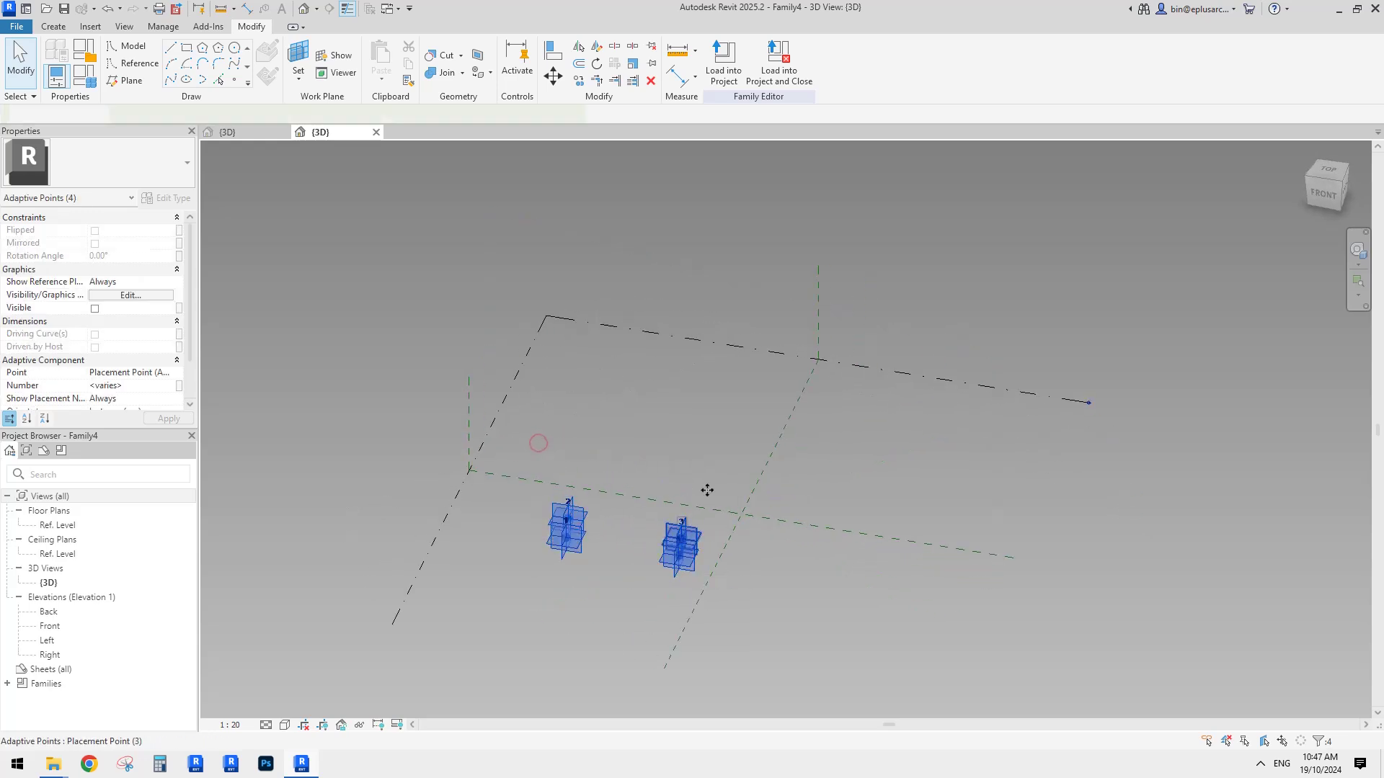
left_click(1328, 194)
key("c")
key("o")
left_click(949, 441)
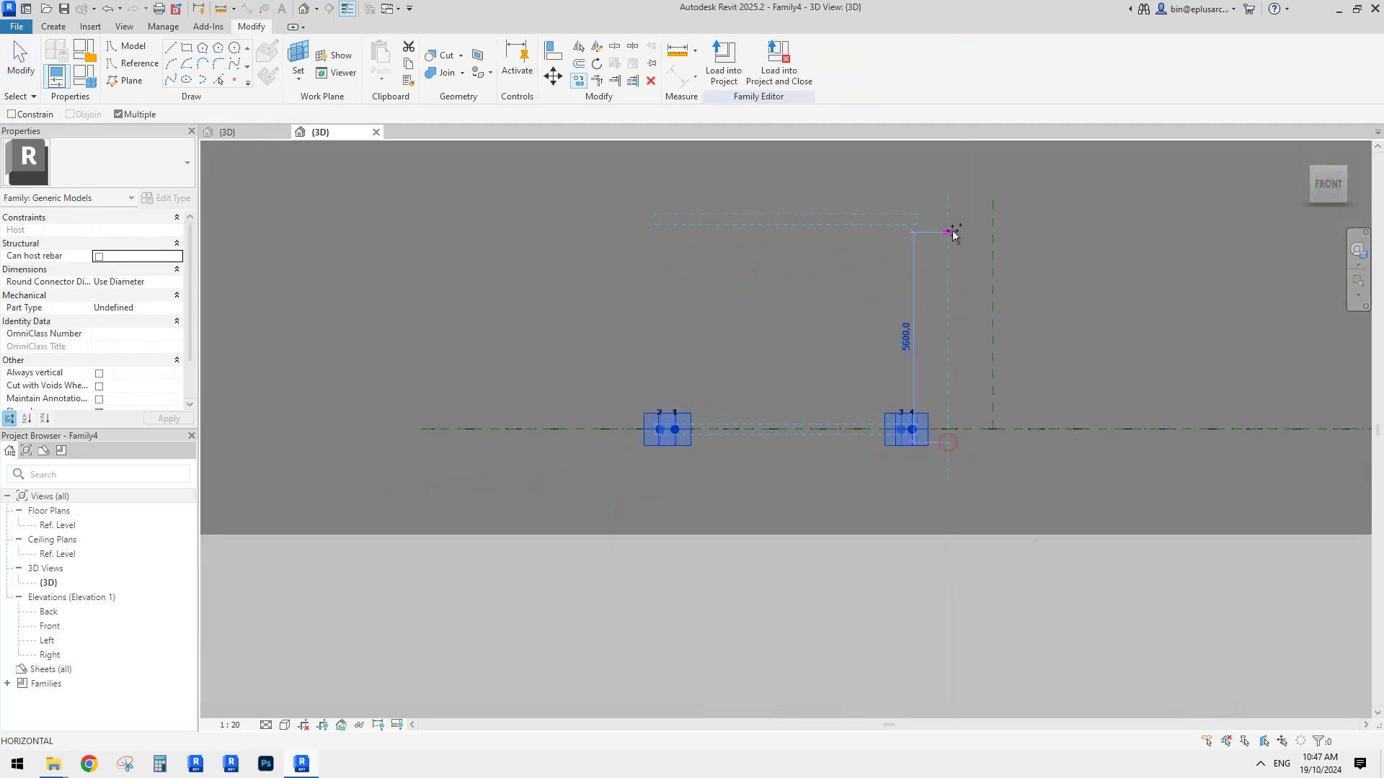
left_click(954, 234)
key("Escape")
key("Escape")
middle_click_drag(958, 278, 828, 395, "shift")
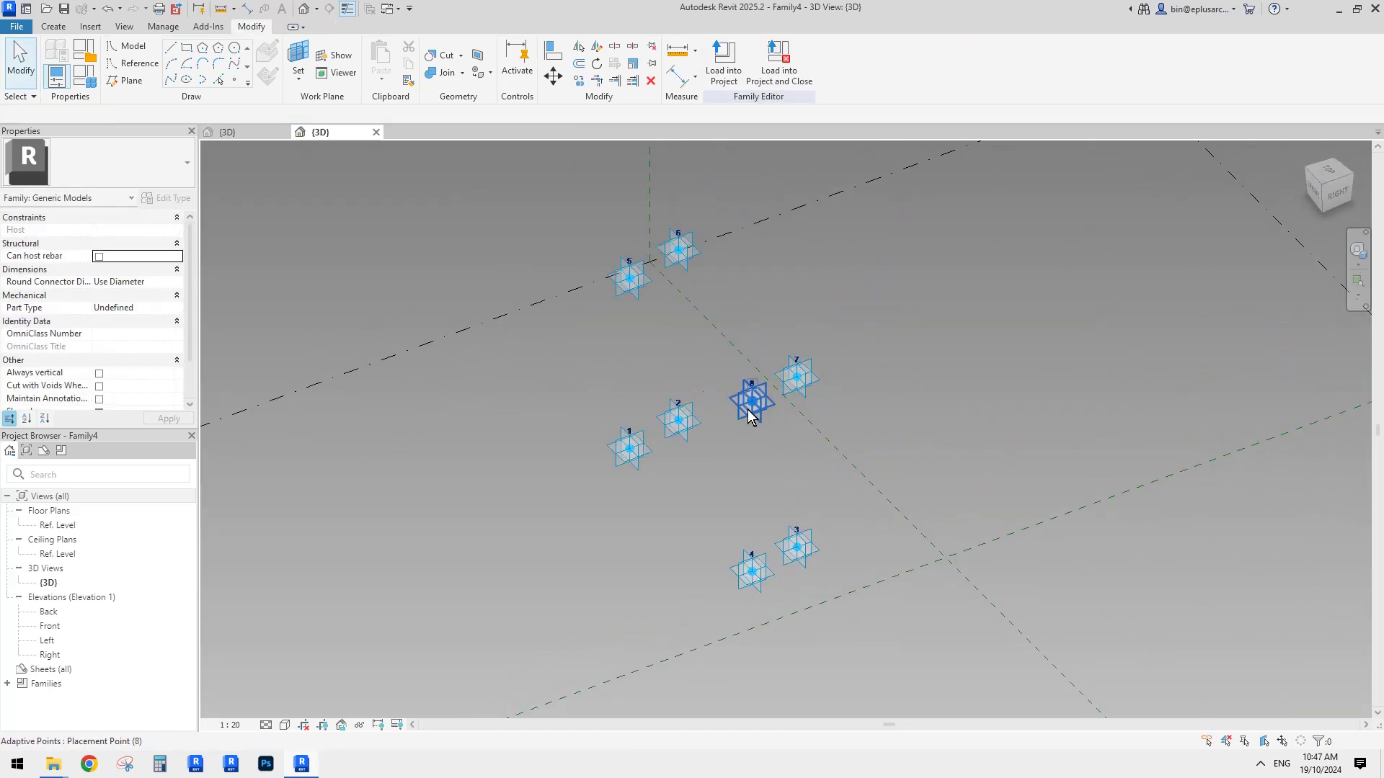
middle_click_drag(760, 543, 777, 535, "shift")
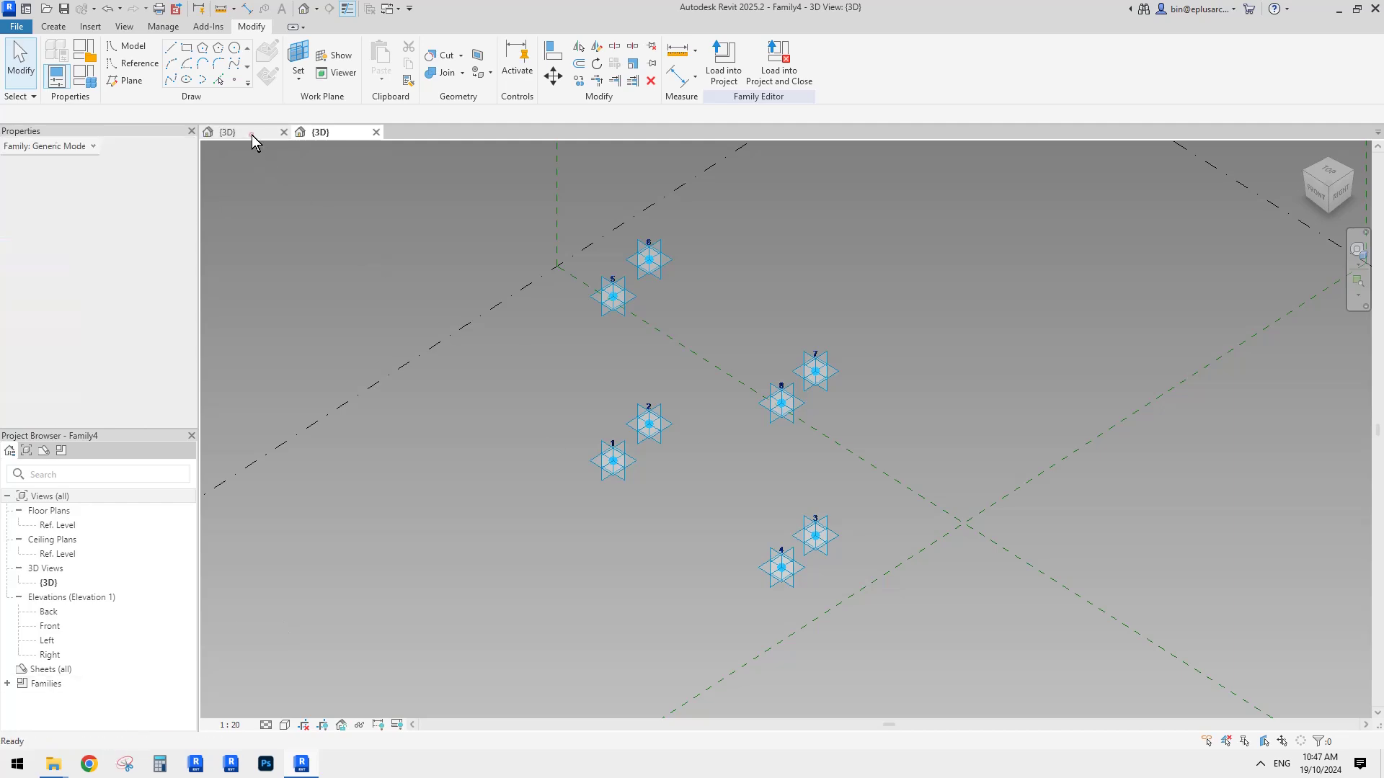
Check the facade's upper corners in the project, and move upper adaptive points 7, 8, 5 and 6 in the family to match that layout.
left_click(252, 134)
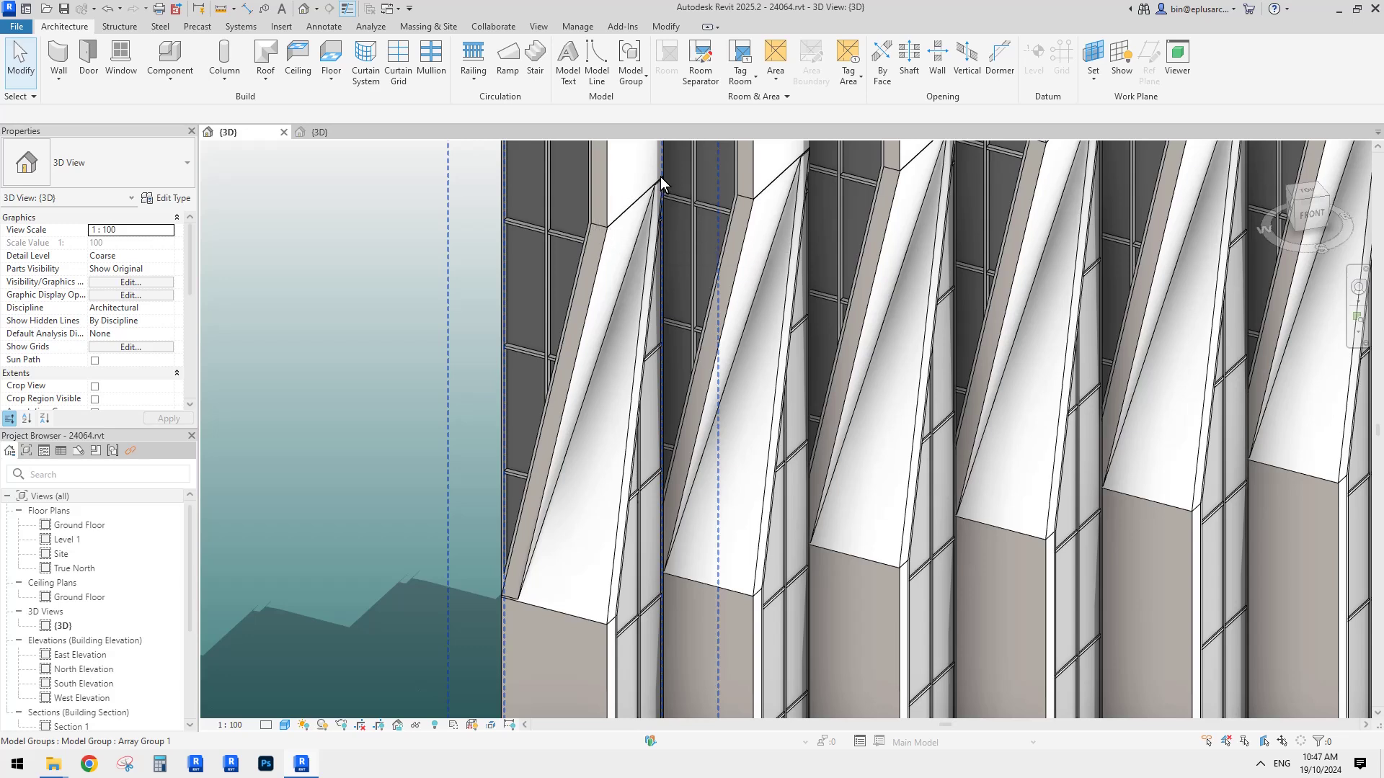
left_click(333, 134)
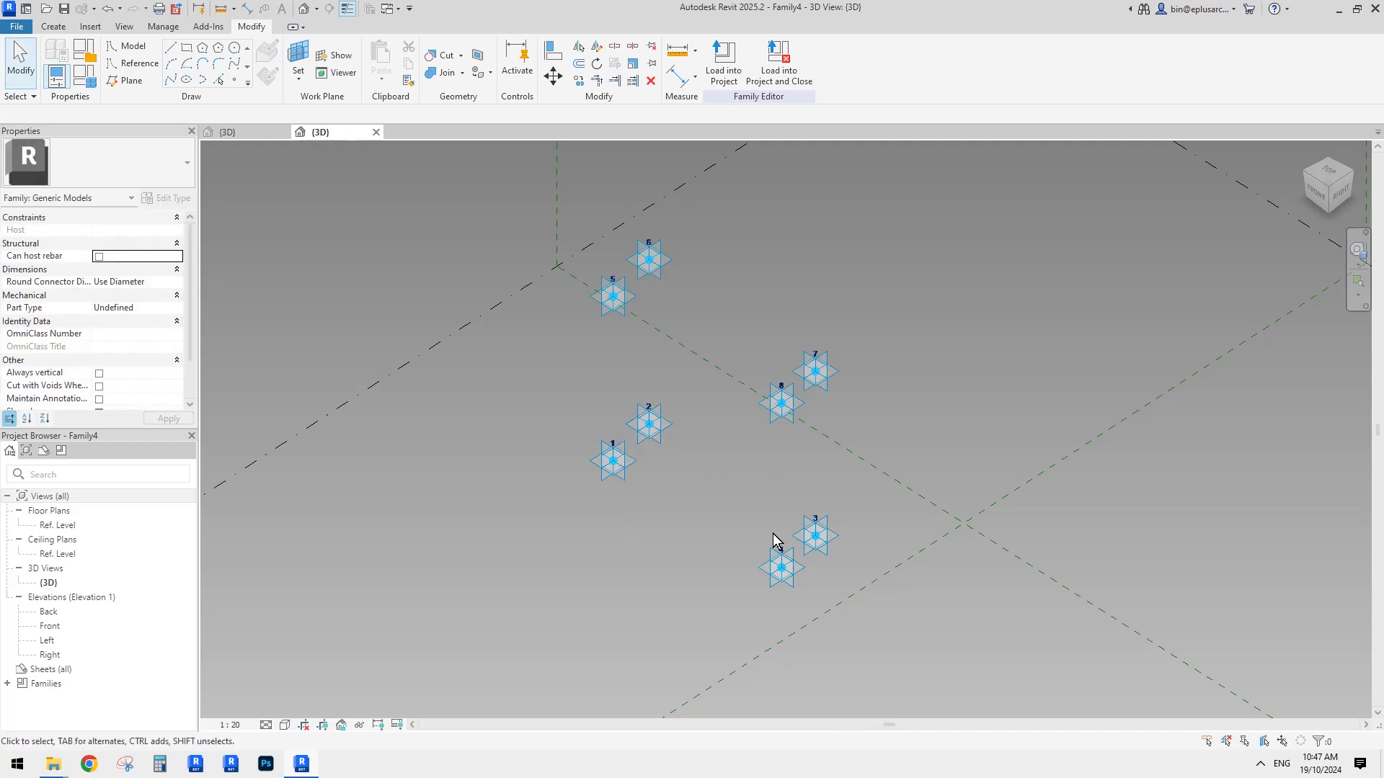
middle_click_drag(829, 456, 876, 433, "shift")
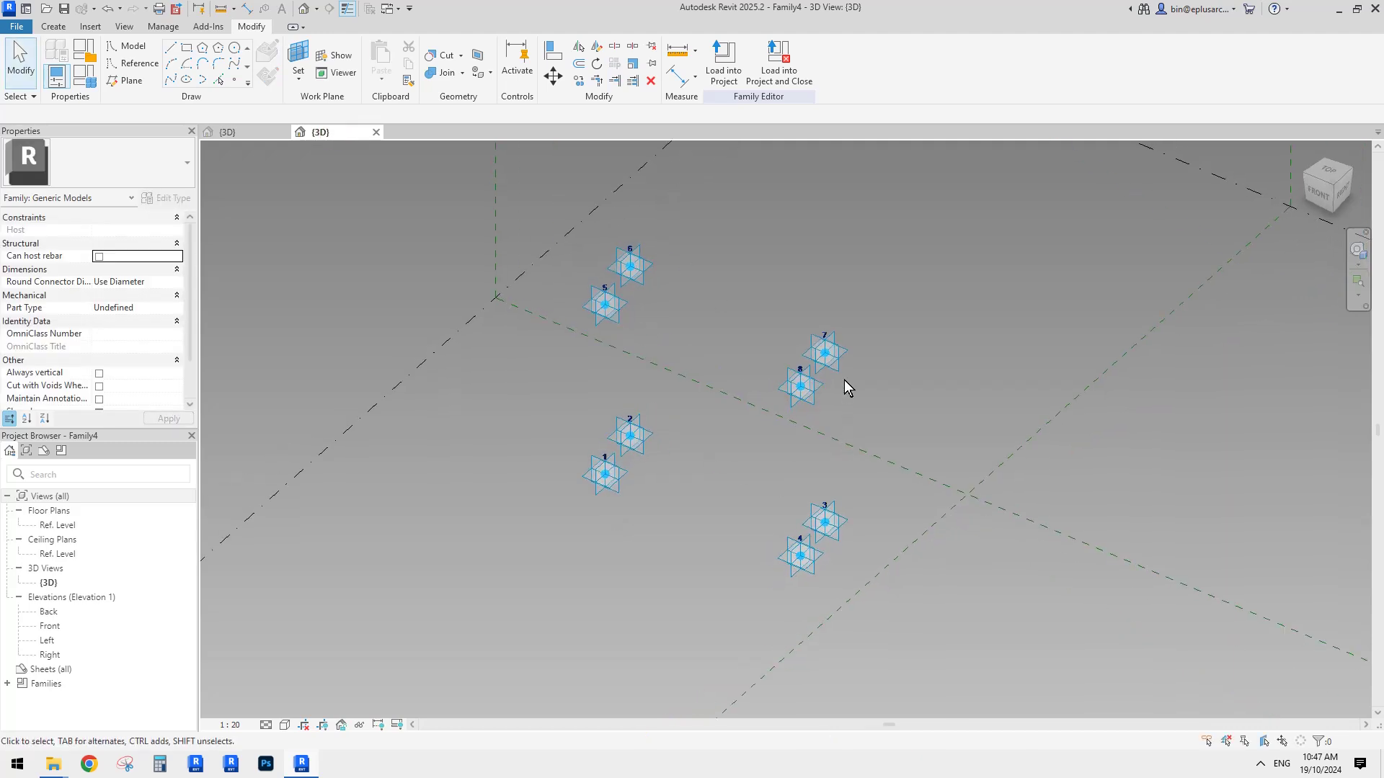
left_click_drag(828, 353, 750, 227)
left_click_drag(803, 384, 815, 260)
left_click_drag(606, 304, 741, 359)
left_click_drag(637, 275, 705, 349)
Adjust the positions of upper adaptive points 7 and 8 so they line up behind points 6 and 5.
middle_click_drag(803, 397, 865, 397, "shift")
left_click(838, 255)
left_click(776, 237)
left_click_drag(776, 237, 805, 249)
left_click_drag(696, 223, 761, 254)
left_click(815, 312)
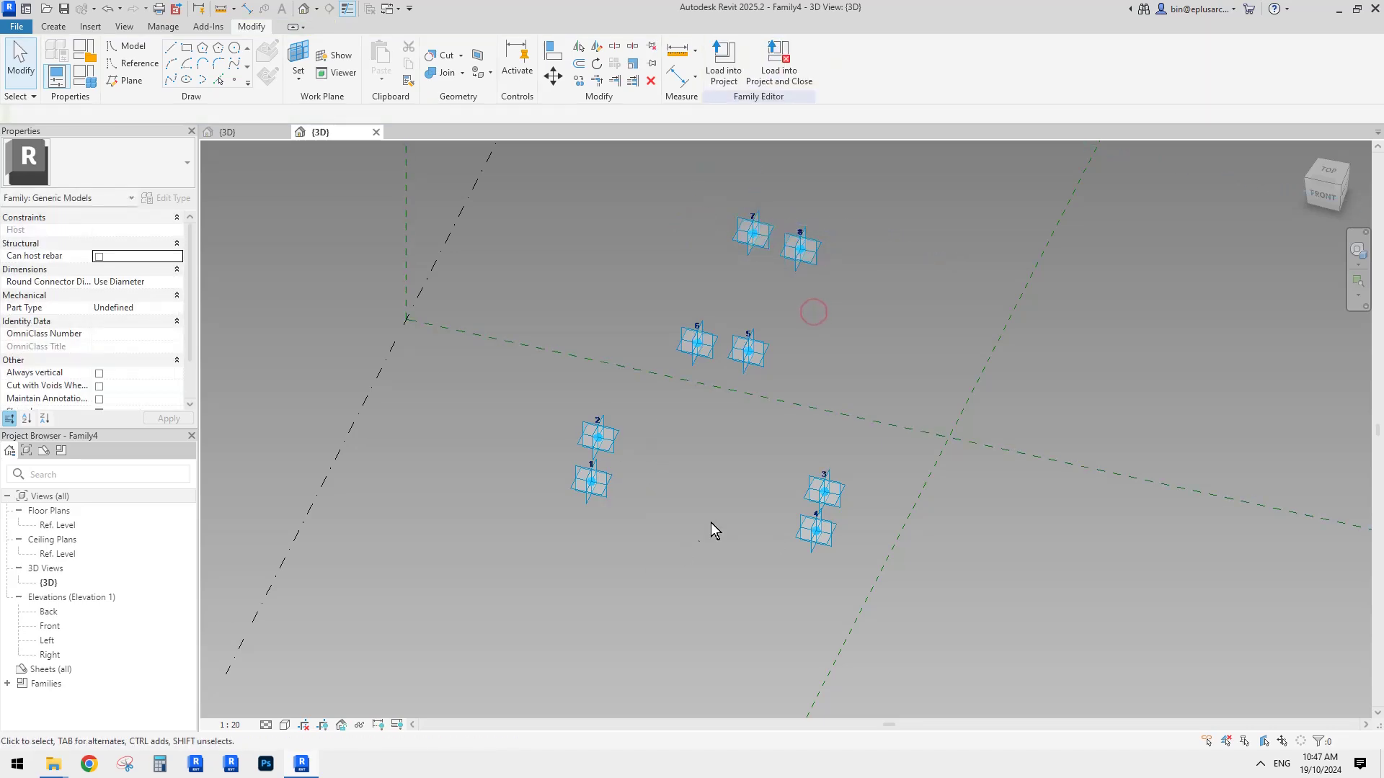
Connect adaptive points 1 and 2 using Spline Through Points.
middle_click_drag(711, 522, 704, 533)
middle_click_drag(738, 482, 744, 386, "shift")
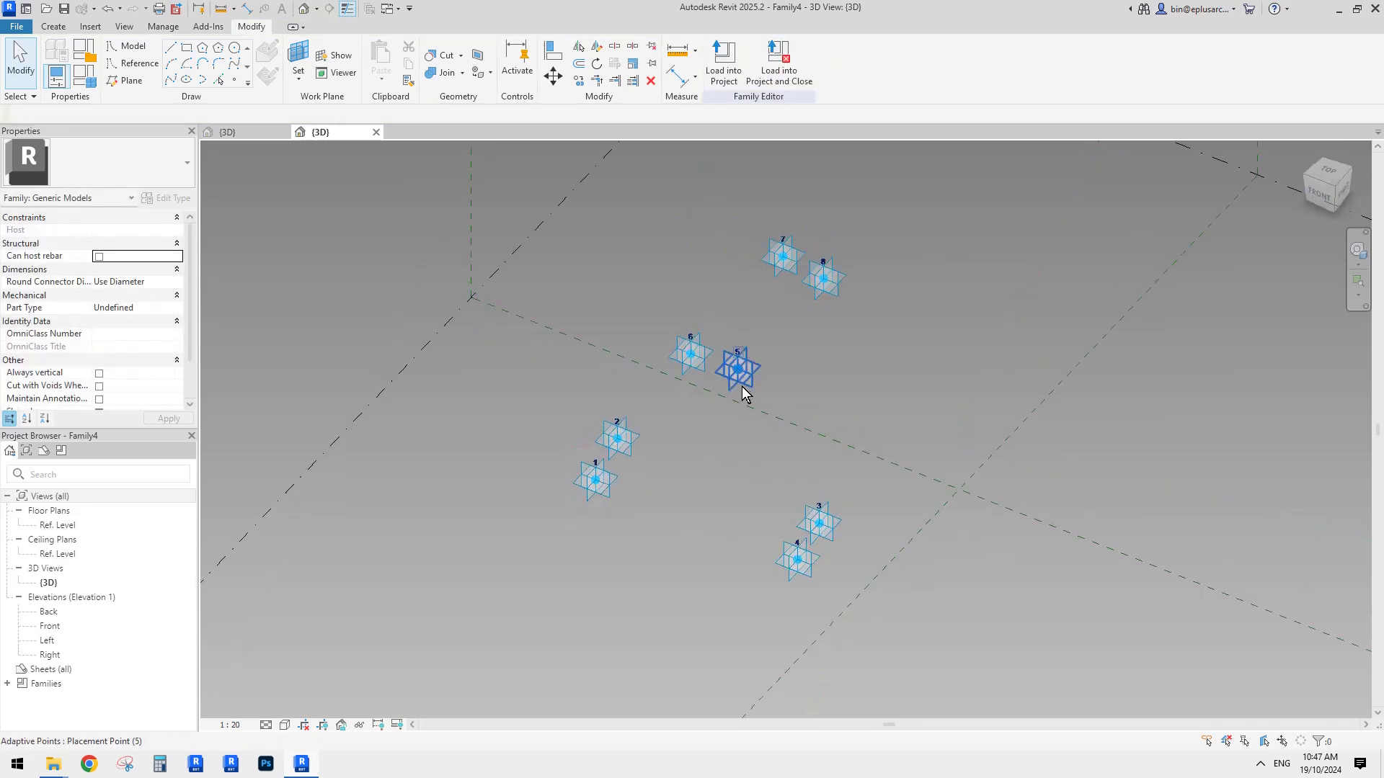
middle_click_drag(844, 259, 565, 454, "shift")
left_click_drag(590, 486, 426, 340)
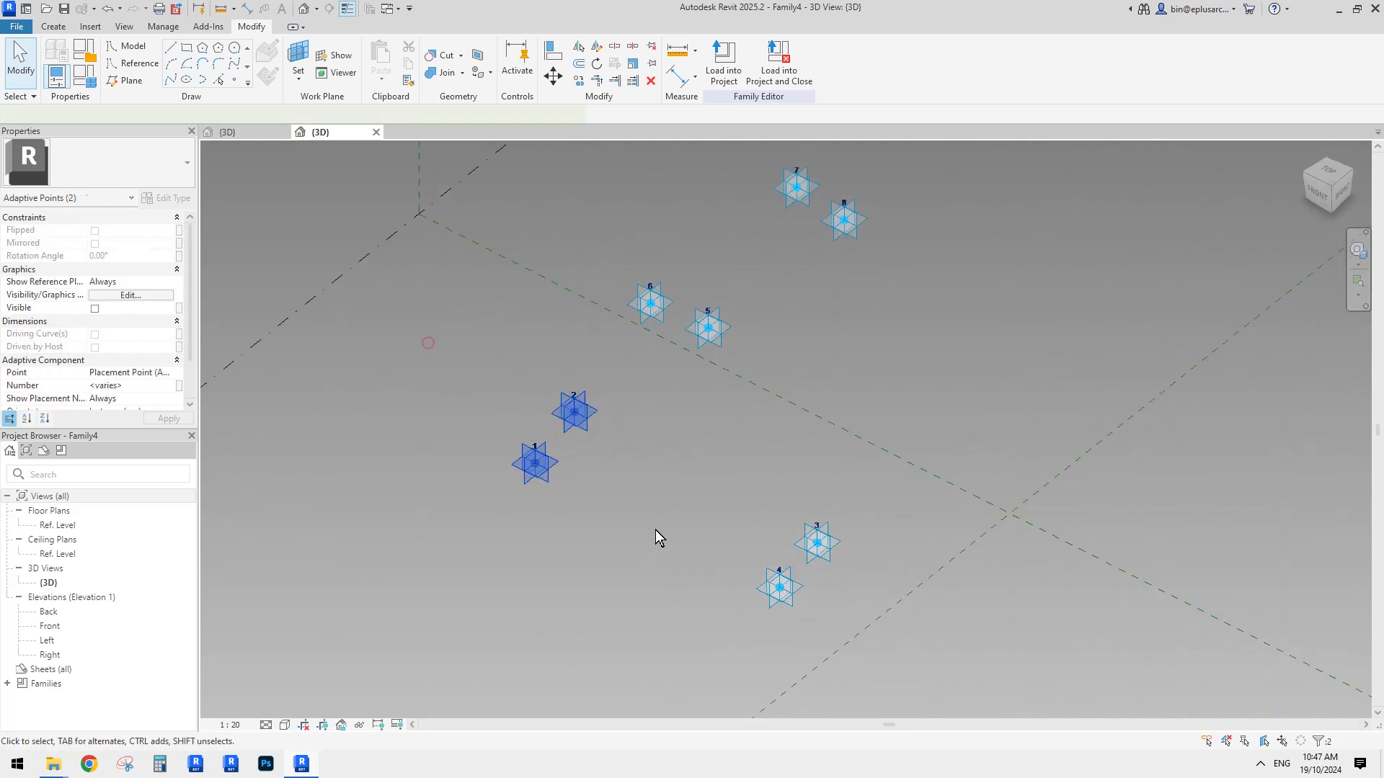
left_click(170, 81)
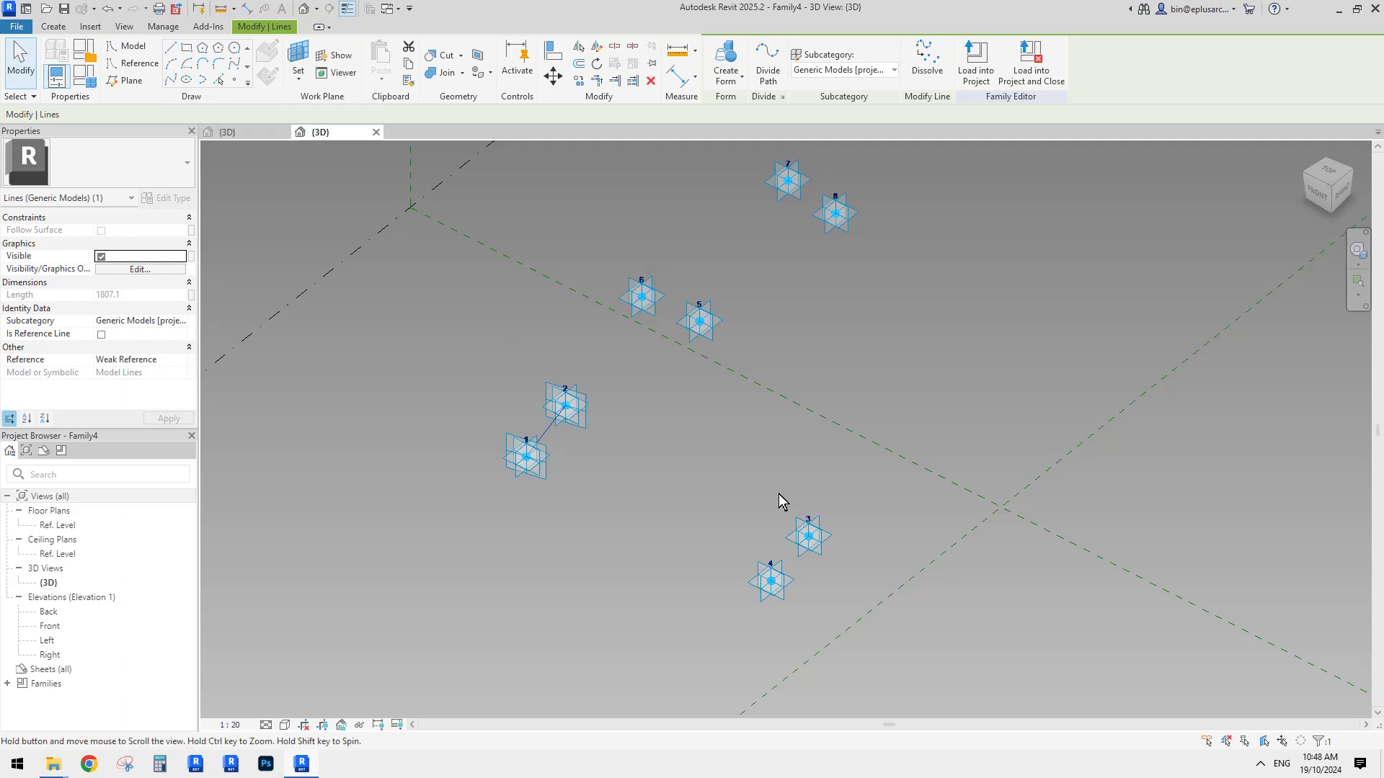
Connect lower adaptive points 2 to 3, 3 to 4 and 4 to 1 using Spline Through Points.
left_click(565, 404)
left_click(802, 548, "ctrl")
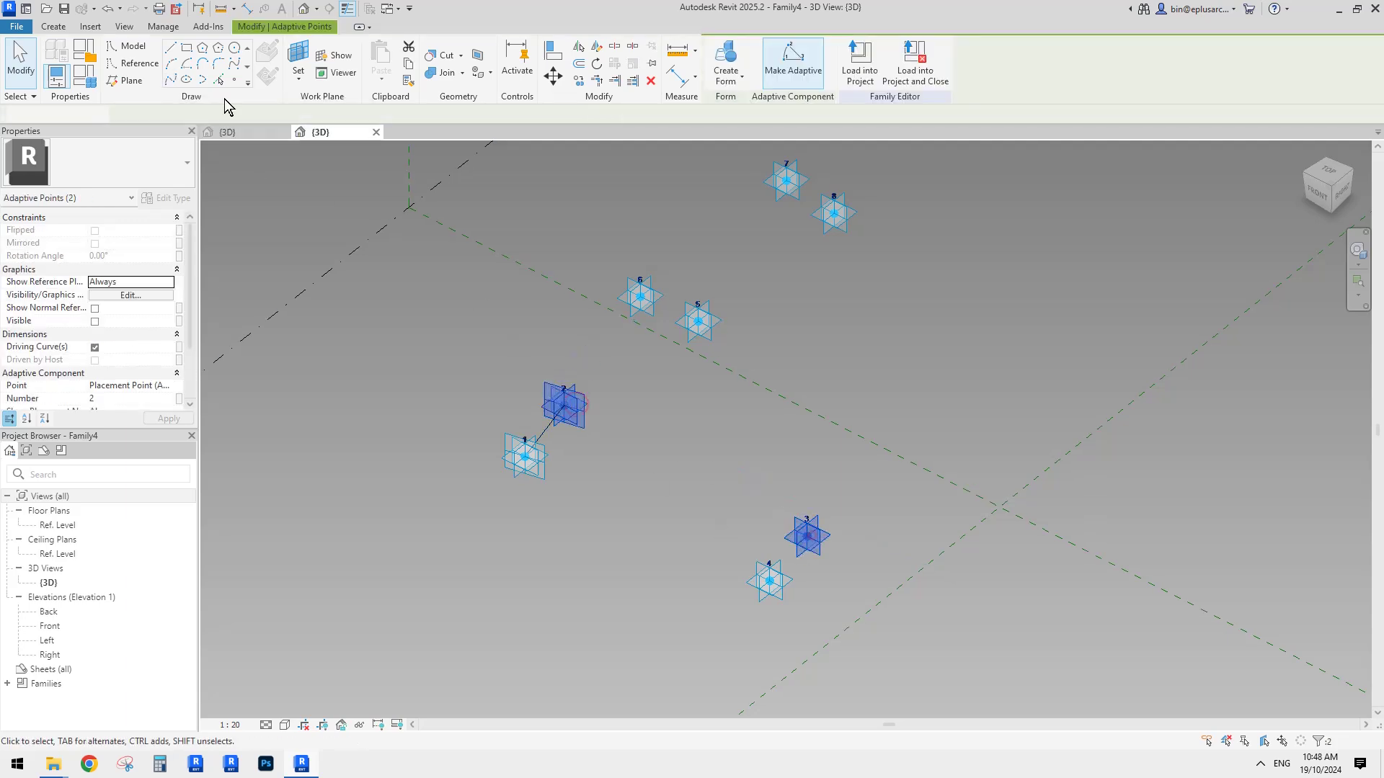
left_click(170, 80)
left_click(796, 567)
left_click(779, 584, "ctrl")
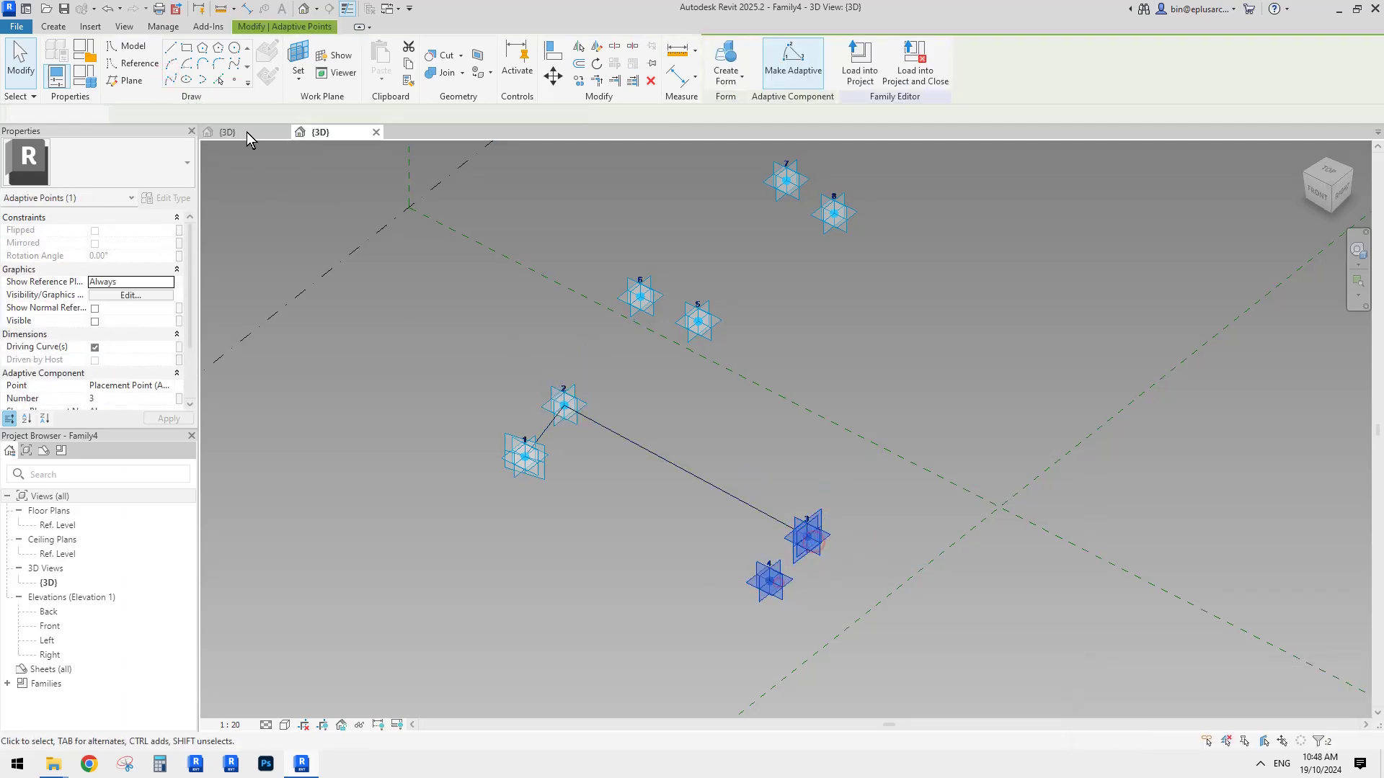
left_click(170, 81)
left_click(781, 593)
left_click(525, 457, "ctrl")
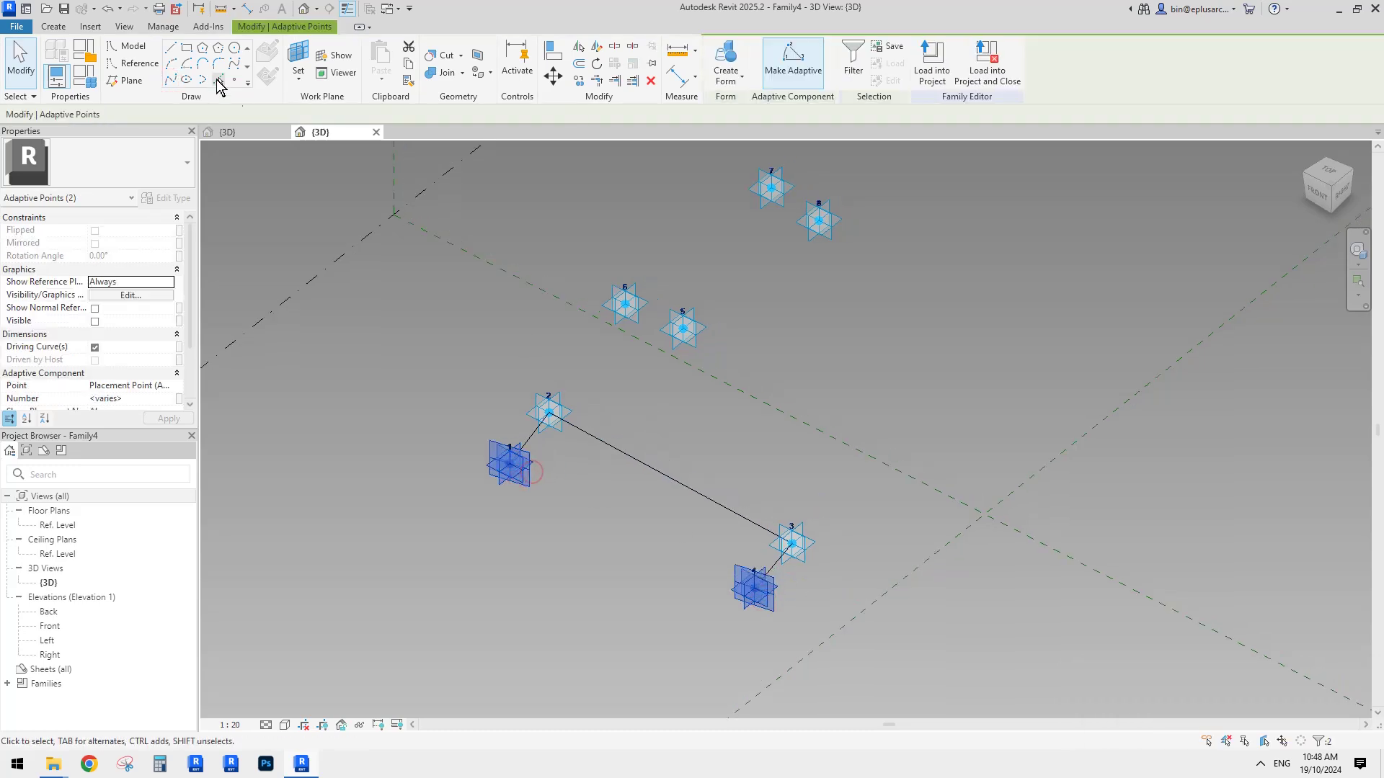
left_click(170, 81)
Connect upper adaptive points 5 to 6, 6 to 7, 7 to 8 and 8 to 5 using Spline Through Points.
left_click(690, 363)
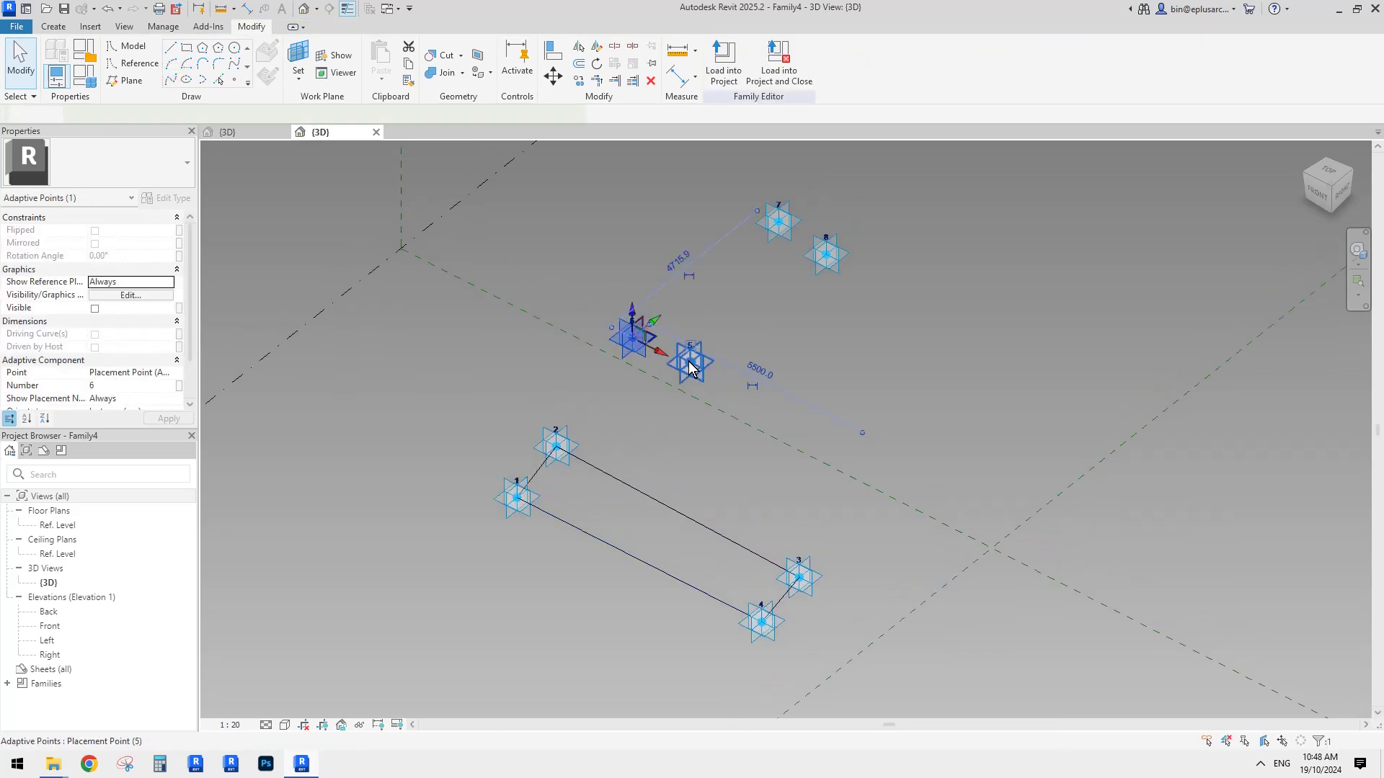
left_click(645, 343, "ctrl")
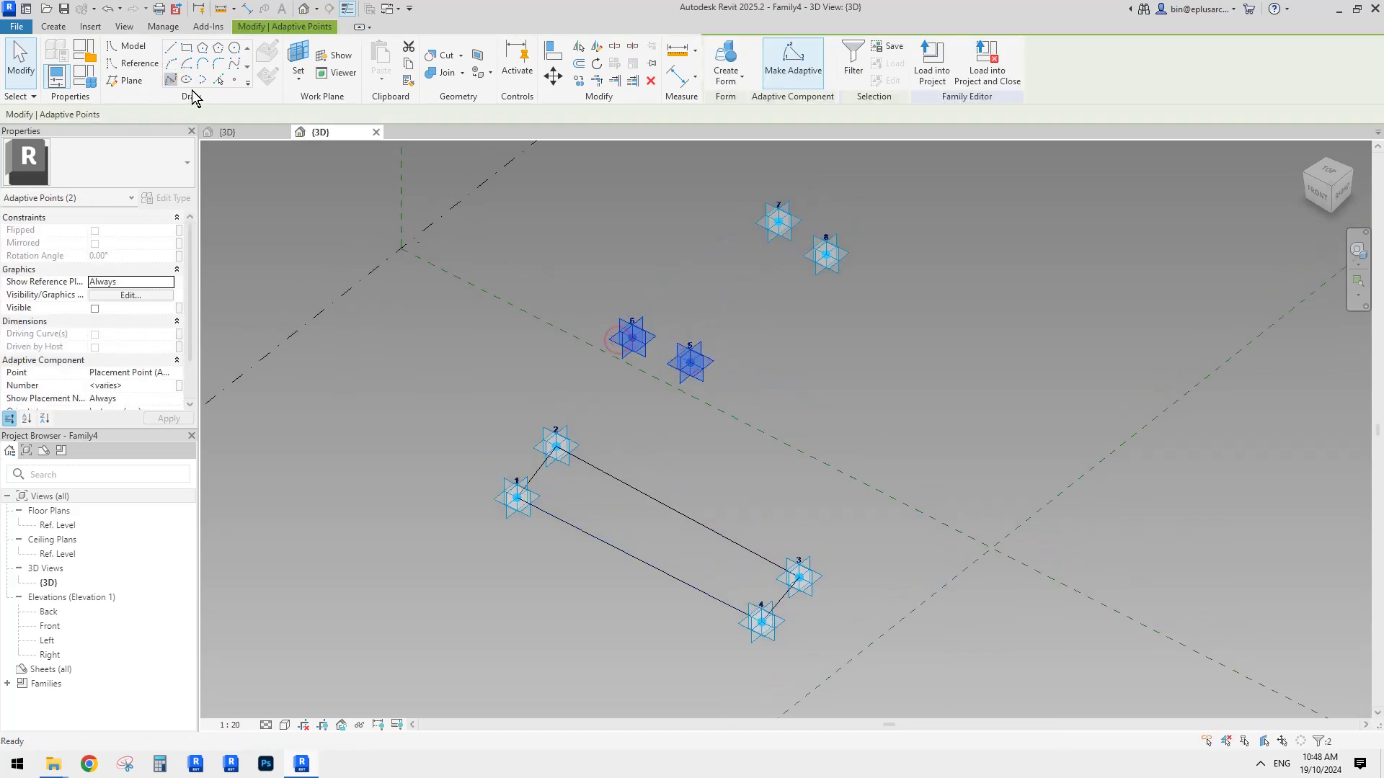
left_click(170, 81)
left_click(627, 342)
left_click(778, 222, "ctrl")
left_click(170, 81)
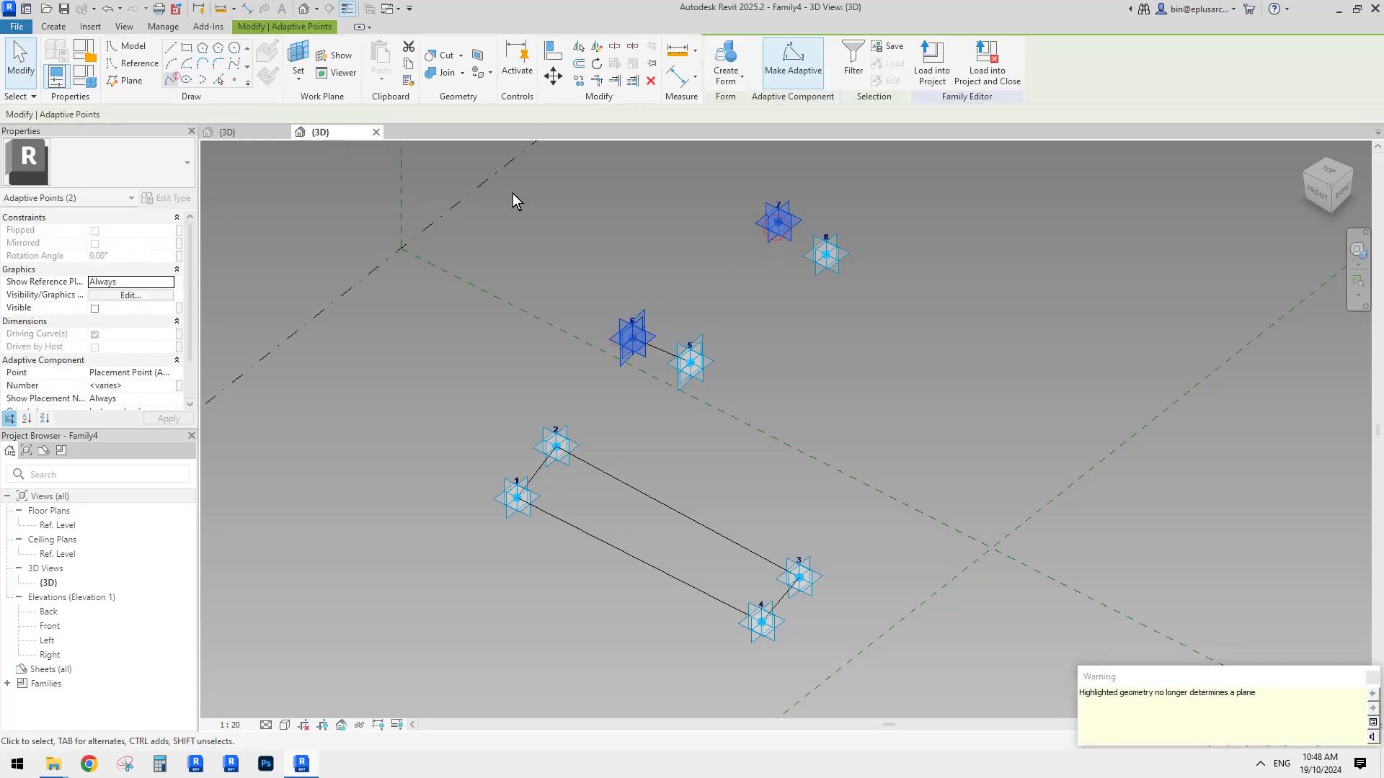
left_click(779, 222)
left_click(826, 254, "ctrl")
left_click(170, 81)
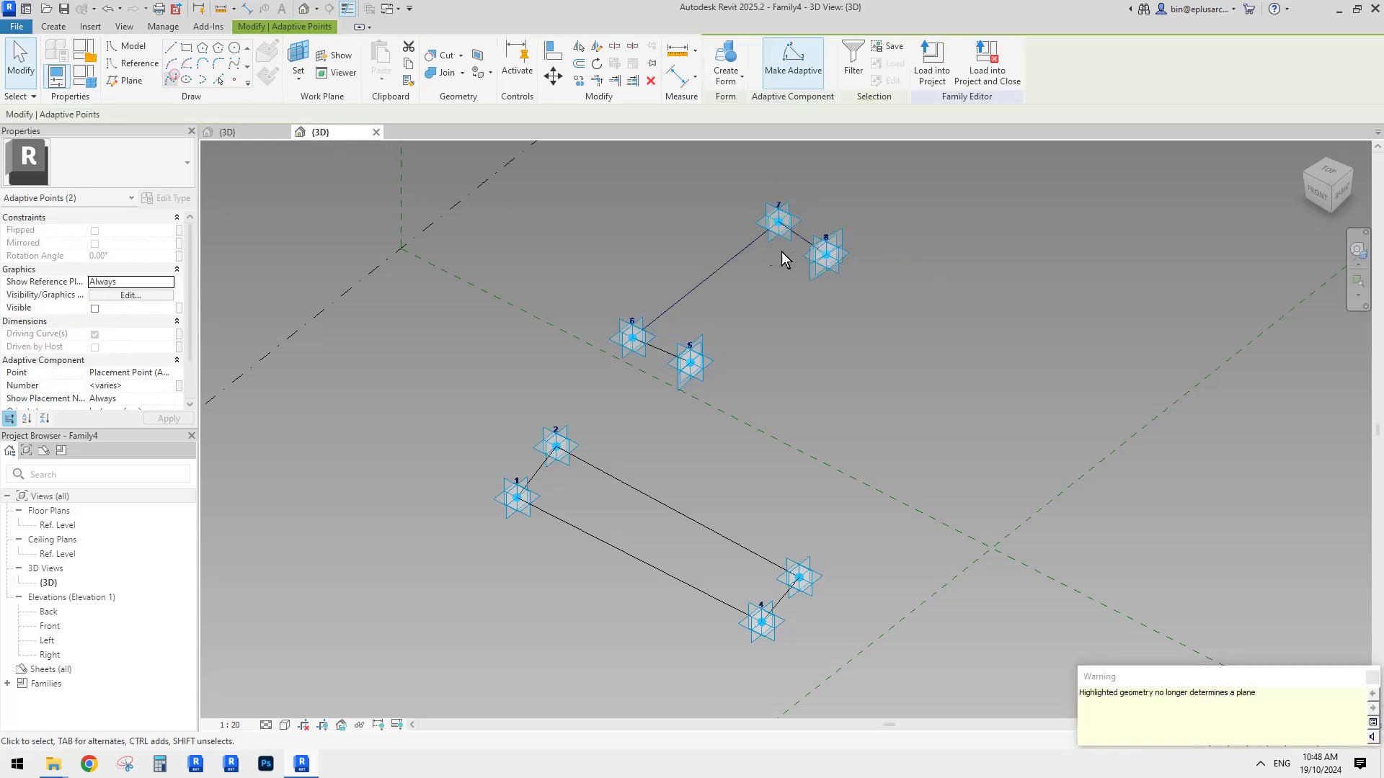
left_click(813, 270)
left_click(693, 359, "ctrl")
left_click(170, 80)
Convert all eight lines of the upper and lower loops into reference lines.
left_click(759, 317)
scroll(760, 318, "down", 1)
key("Tab")
left_click(716, 302)
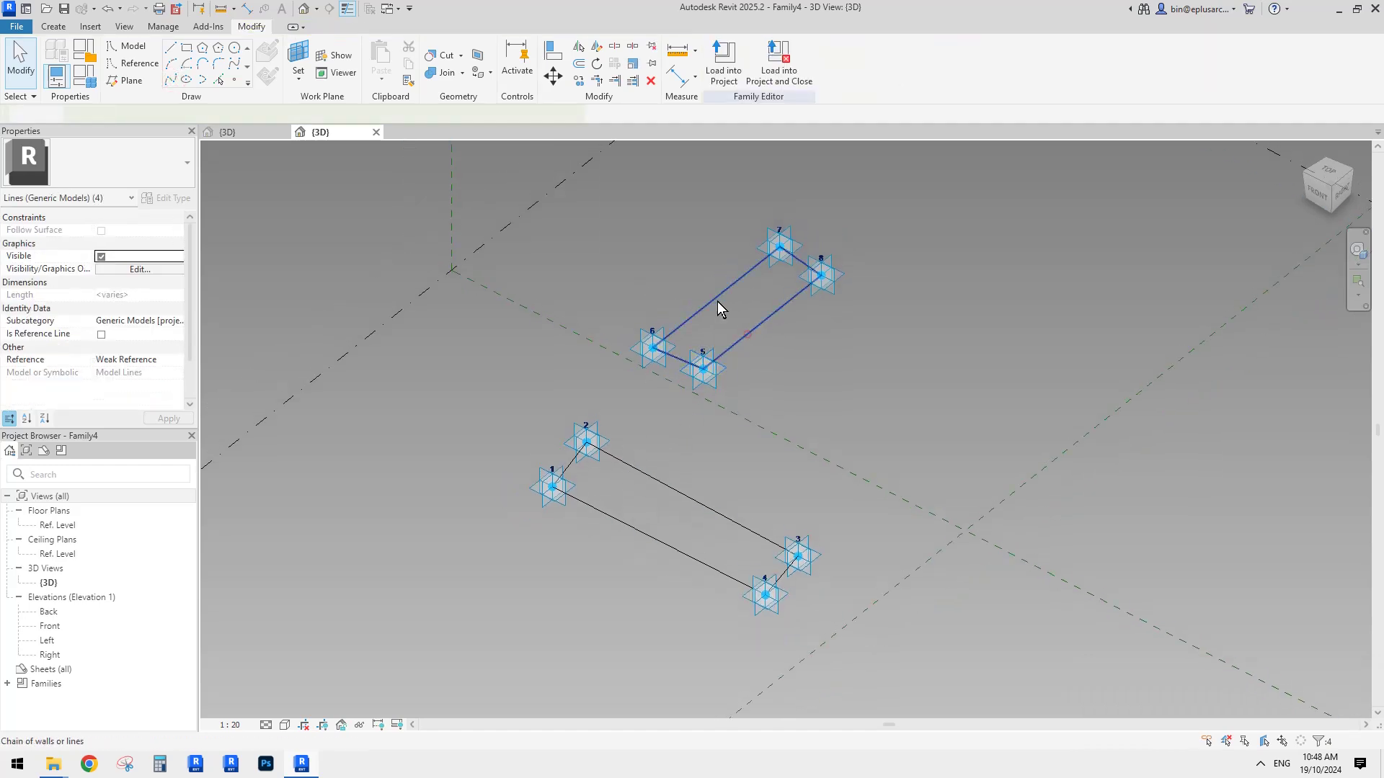
key("Tab")
left_click(664, 468, "ctrl")
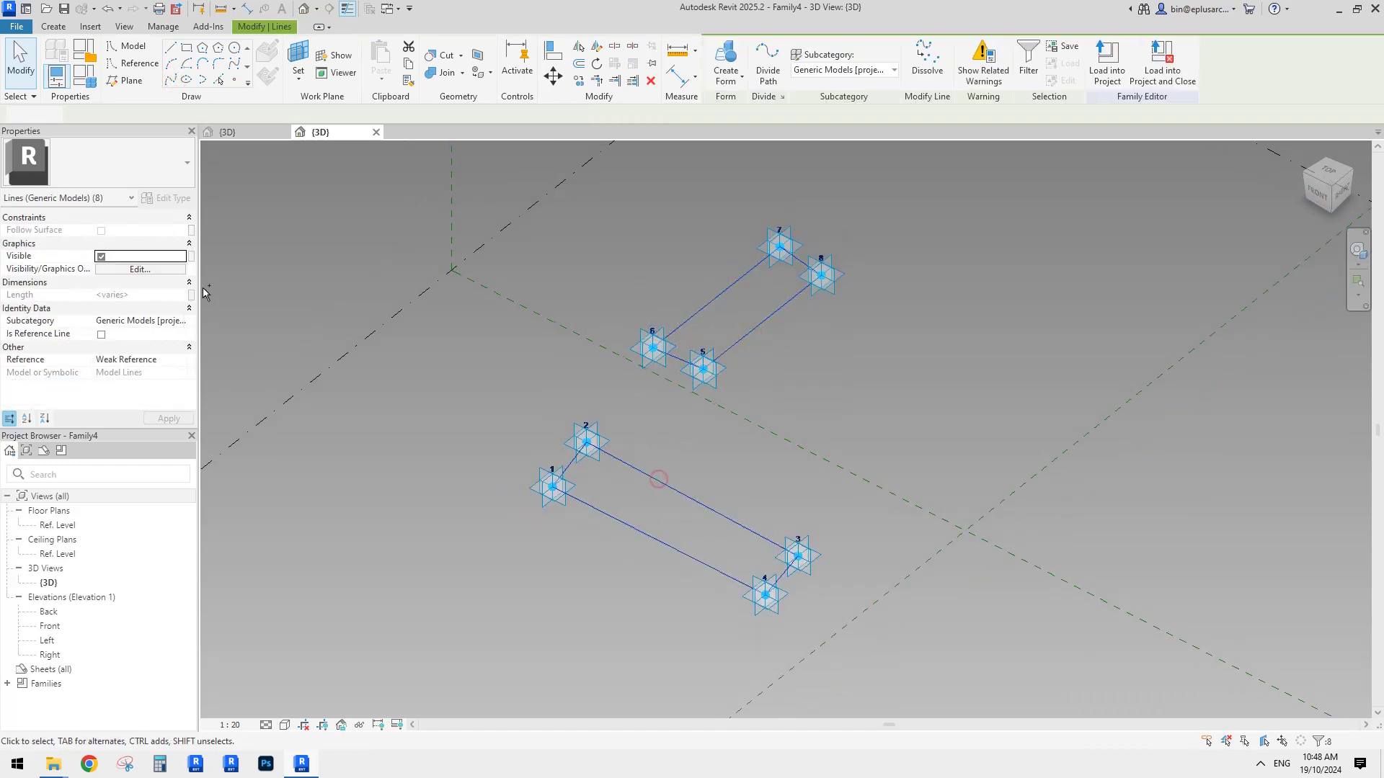
left_click(103, 335)
key("Escape")
Try Create Form between the complete upper and lower reference-line loops, and undo the form.
middle_click_drag(822, 393, 790, 392, "shift")
key("Tab")
left_click(764, 324)
key("Tab")
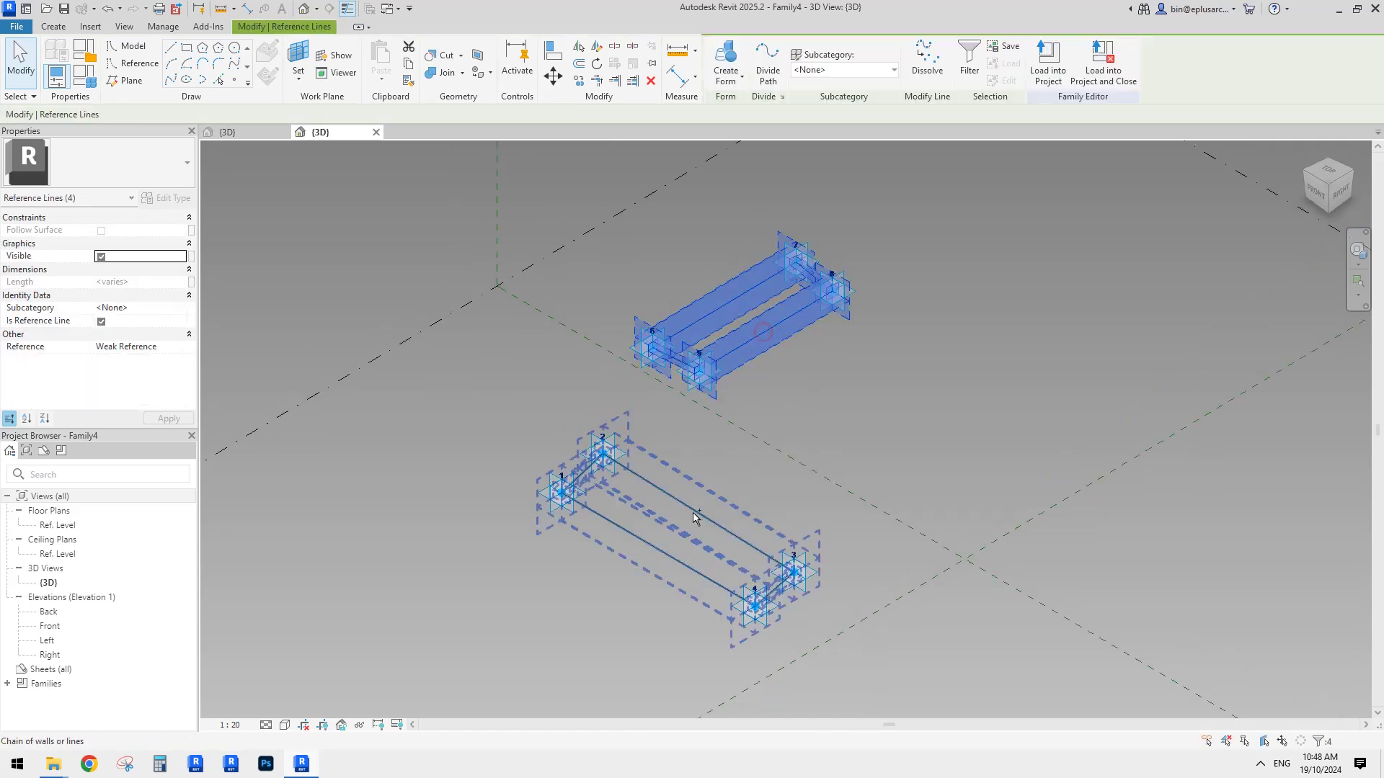
left_click(693, 512, "ctrl")
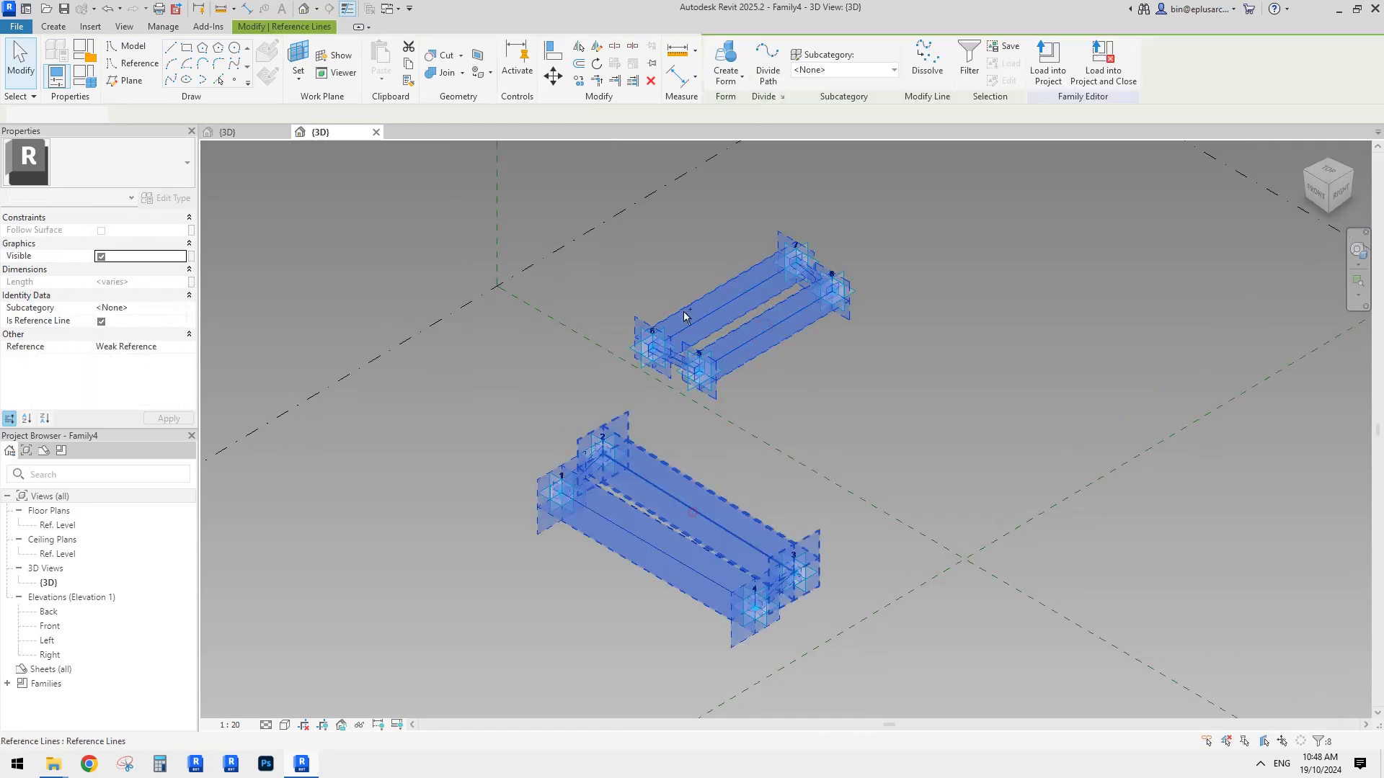
left_click(728, 58)
middle_click_drag(869, 379, 772, 447, "shift")
mouse_move(842, 412)
middle_mouse_down("shift")
mouse_move(742, 432)
mouse_move(755, 446)
mouse_move(832, 406)
mouse_move(839, 419)
middle_mouse_up("shift")
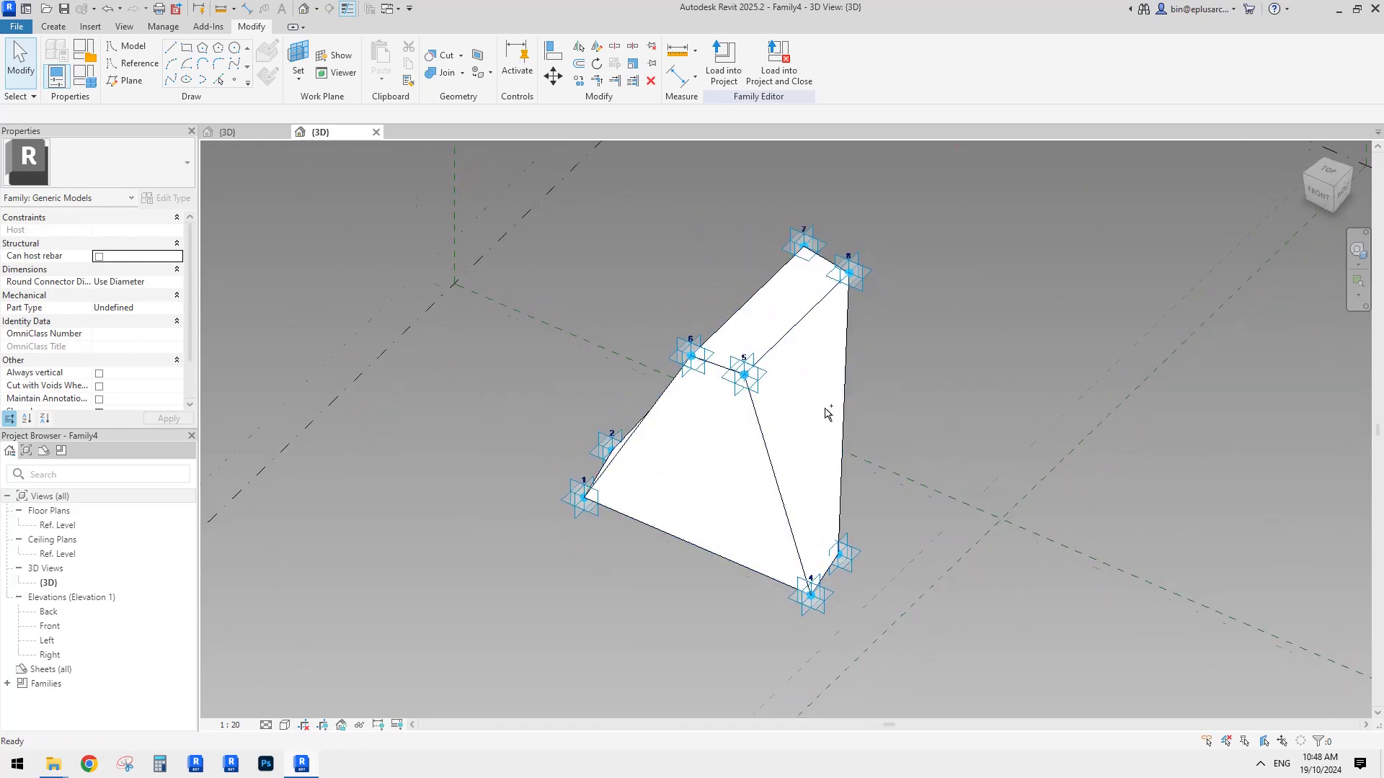
key("ctrl+z")
middle_click_drag(752, 460, 726, 460, "shift")
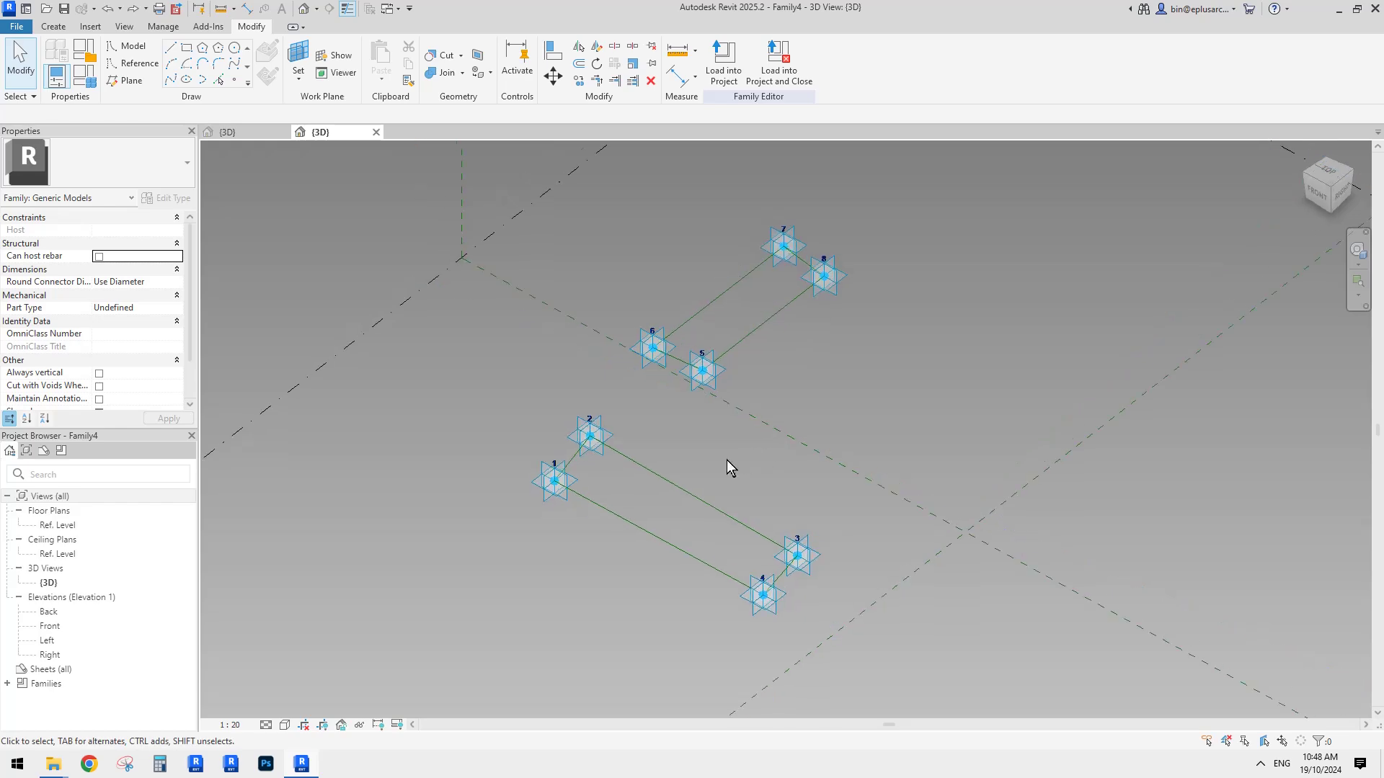
Check the facade's fin transition in the project, and create a form in the family from reference line 1–2 and the upper loop.
left_click(258, 133)
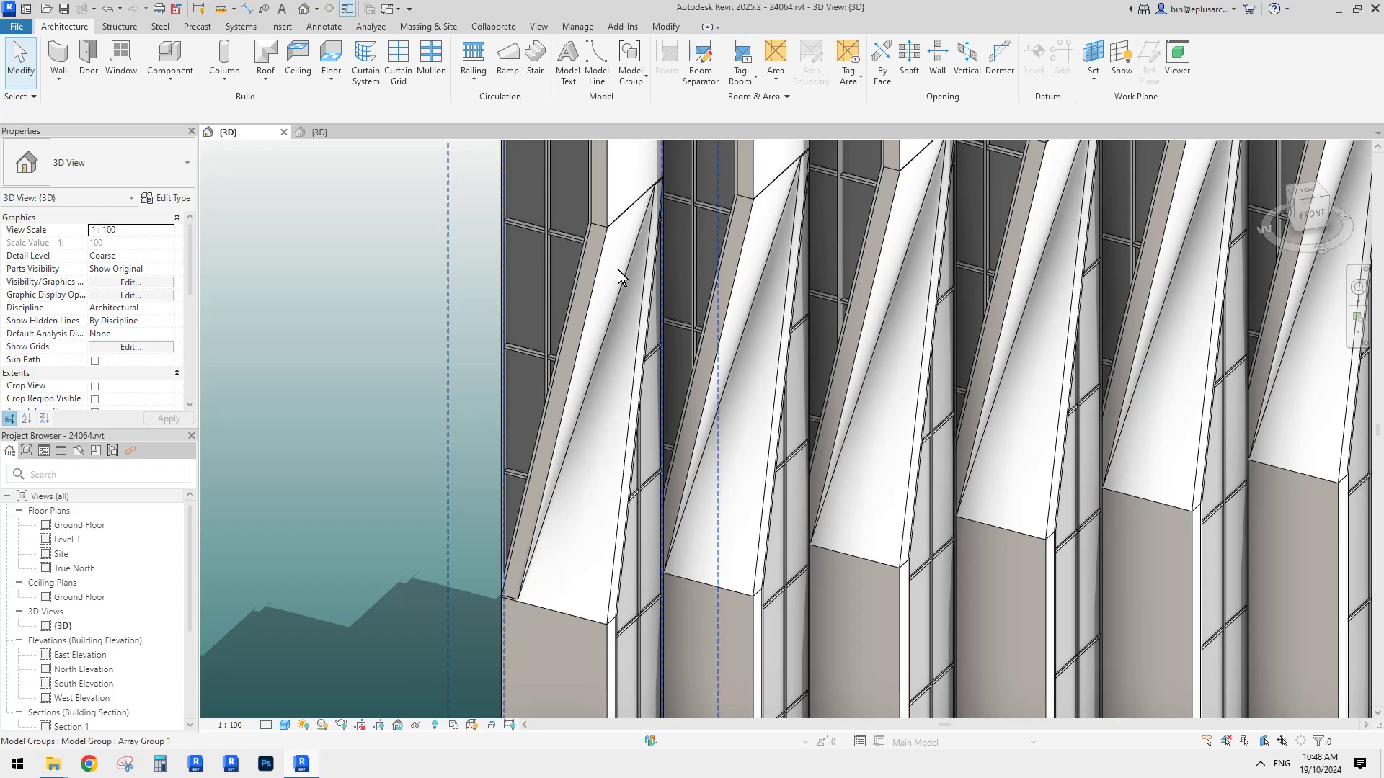
left_click(325, 132)
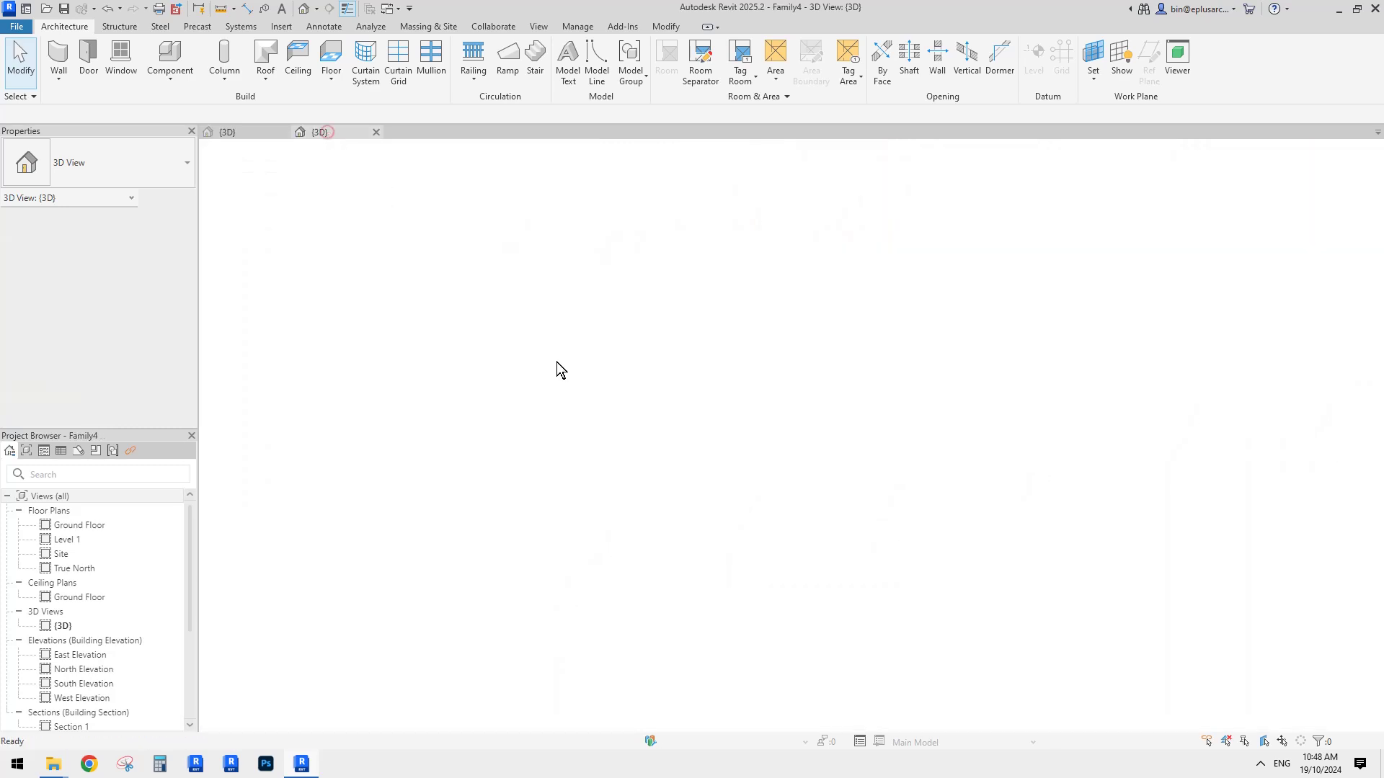
scroll(587, 435, "up", 3)
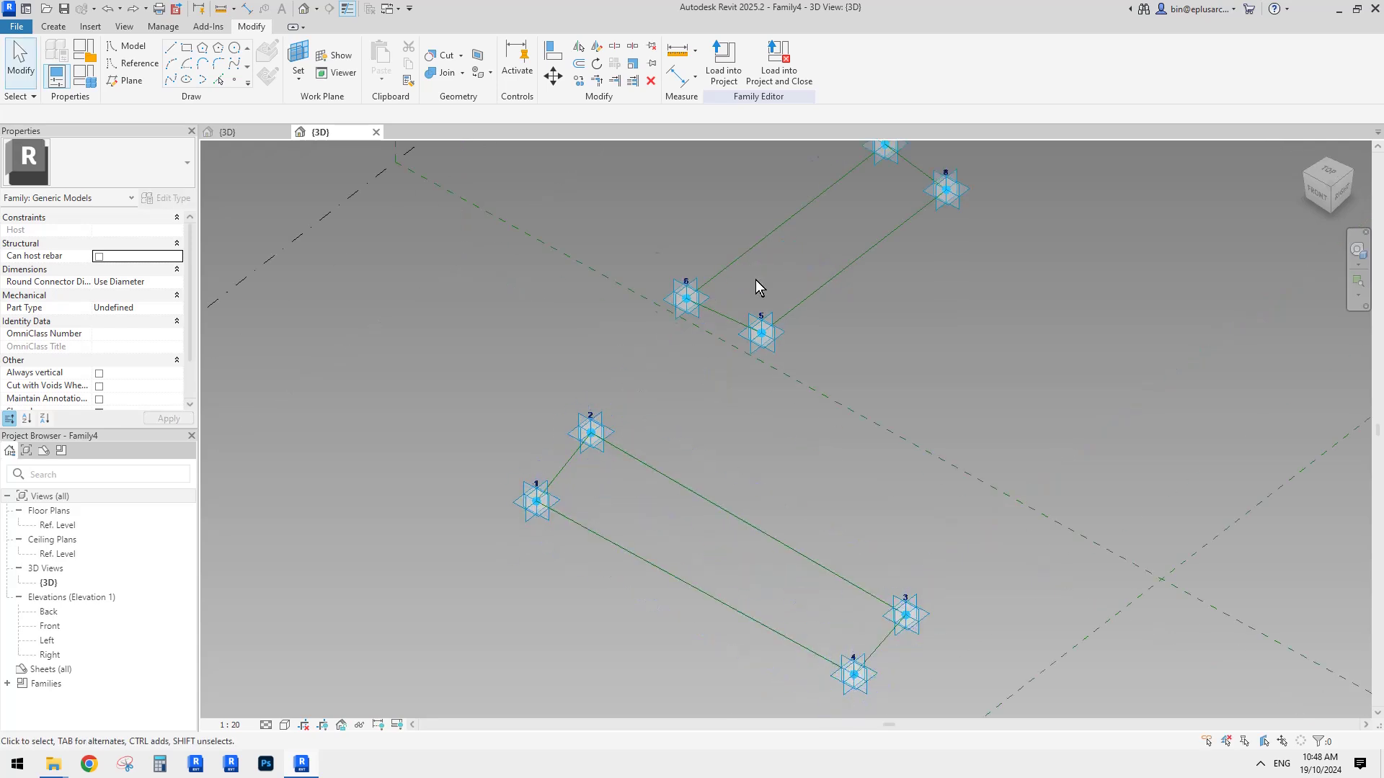
left_click(568, 470)
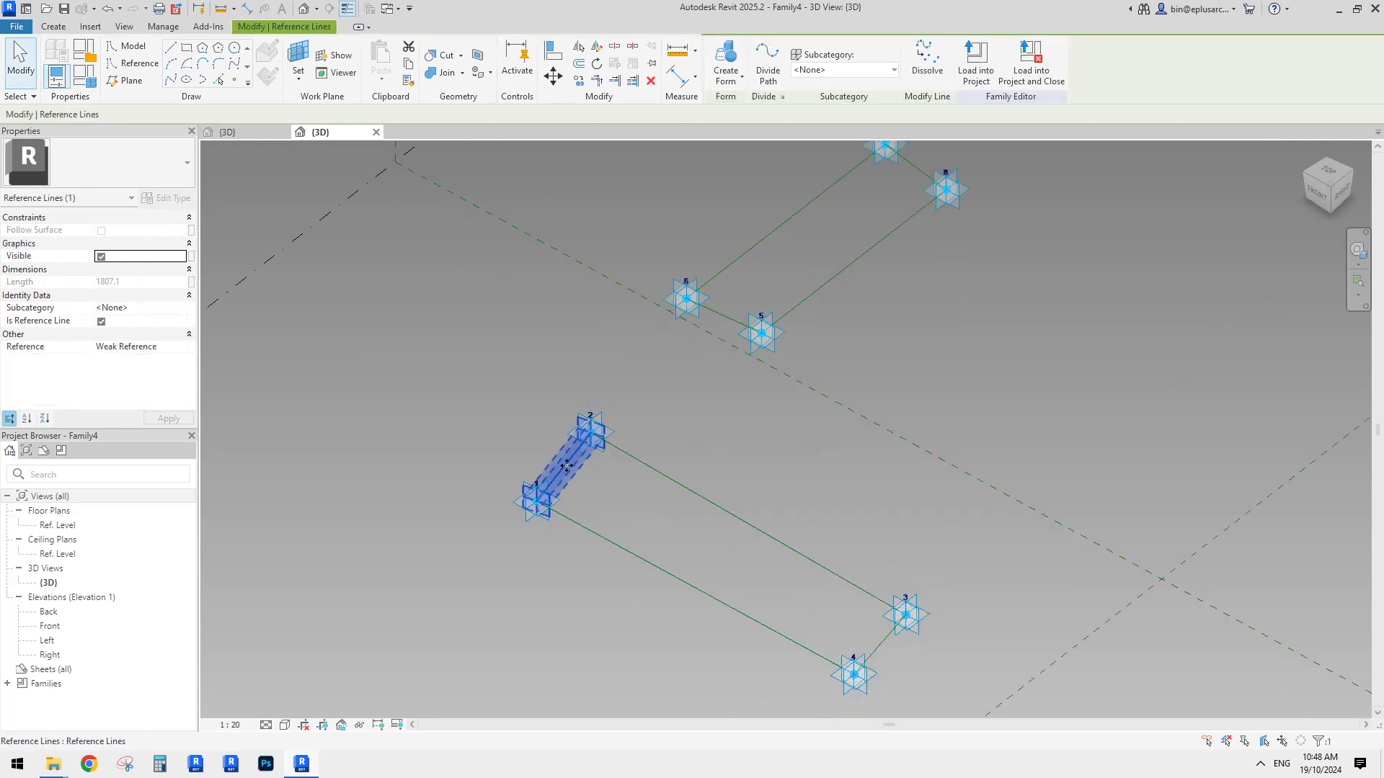
scroll(681, 389, "down", 1)
middle_click_drag(685, 400, 651, 468)
key("Tab")
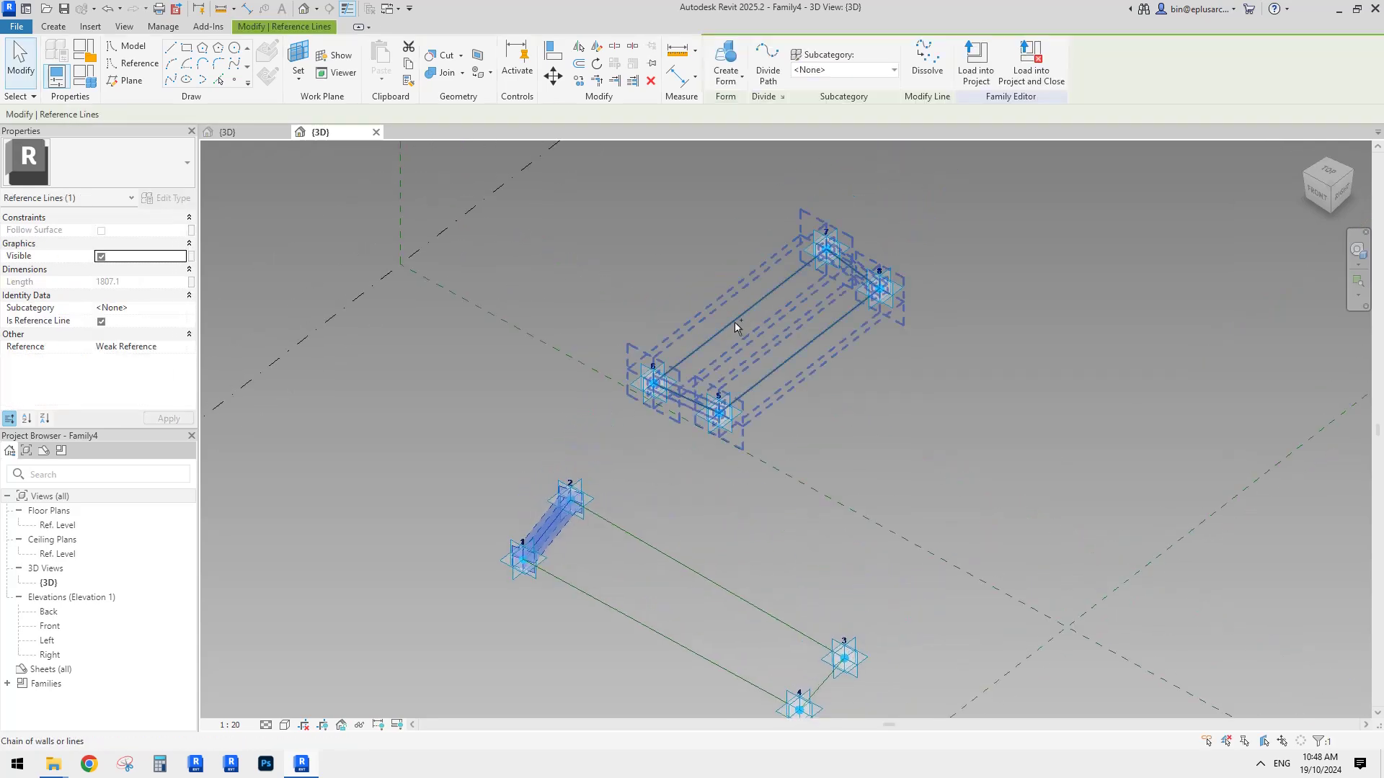
left_click(733, 322, "ctrl")
left_click(730, 57)
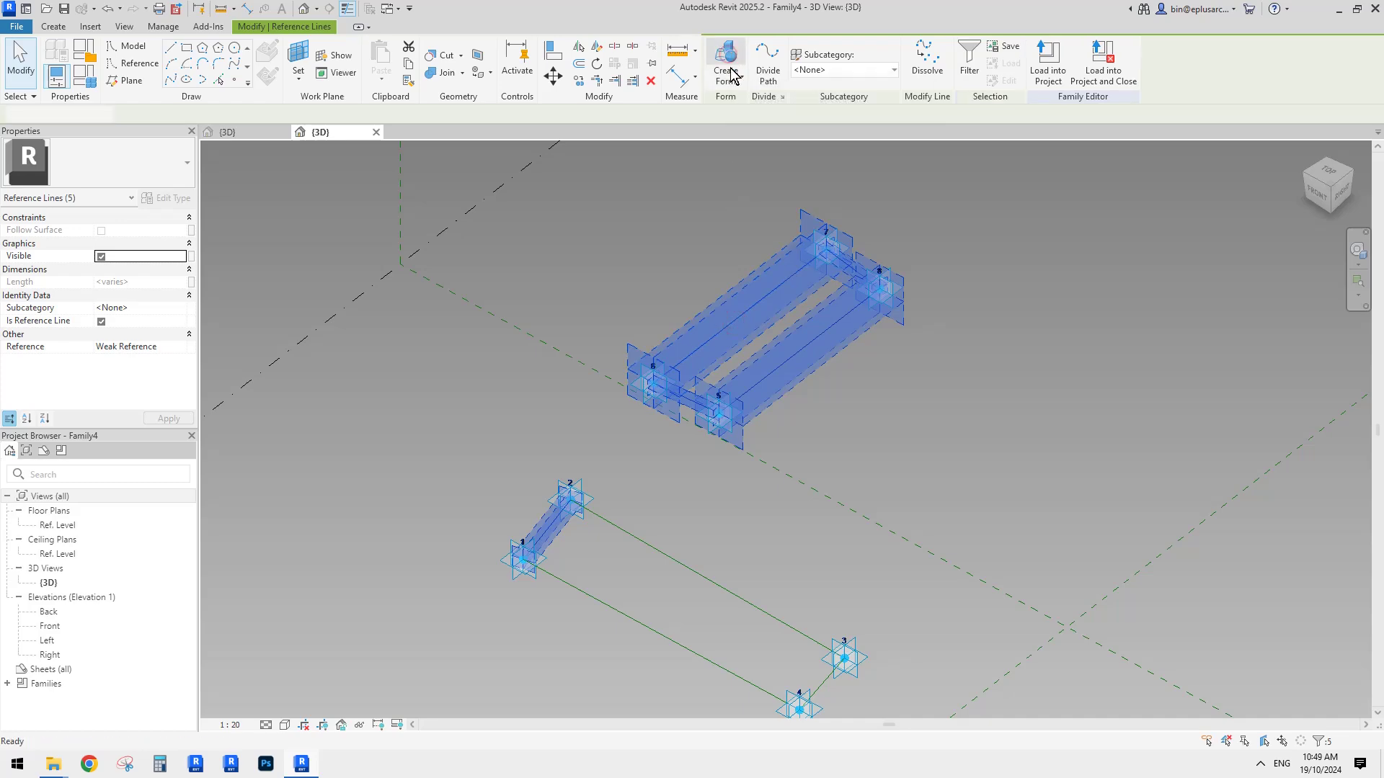
middle_click_drag(871, 360, 862, 404, "shift")
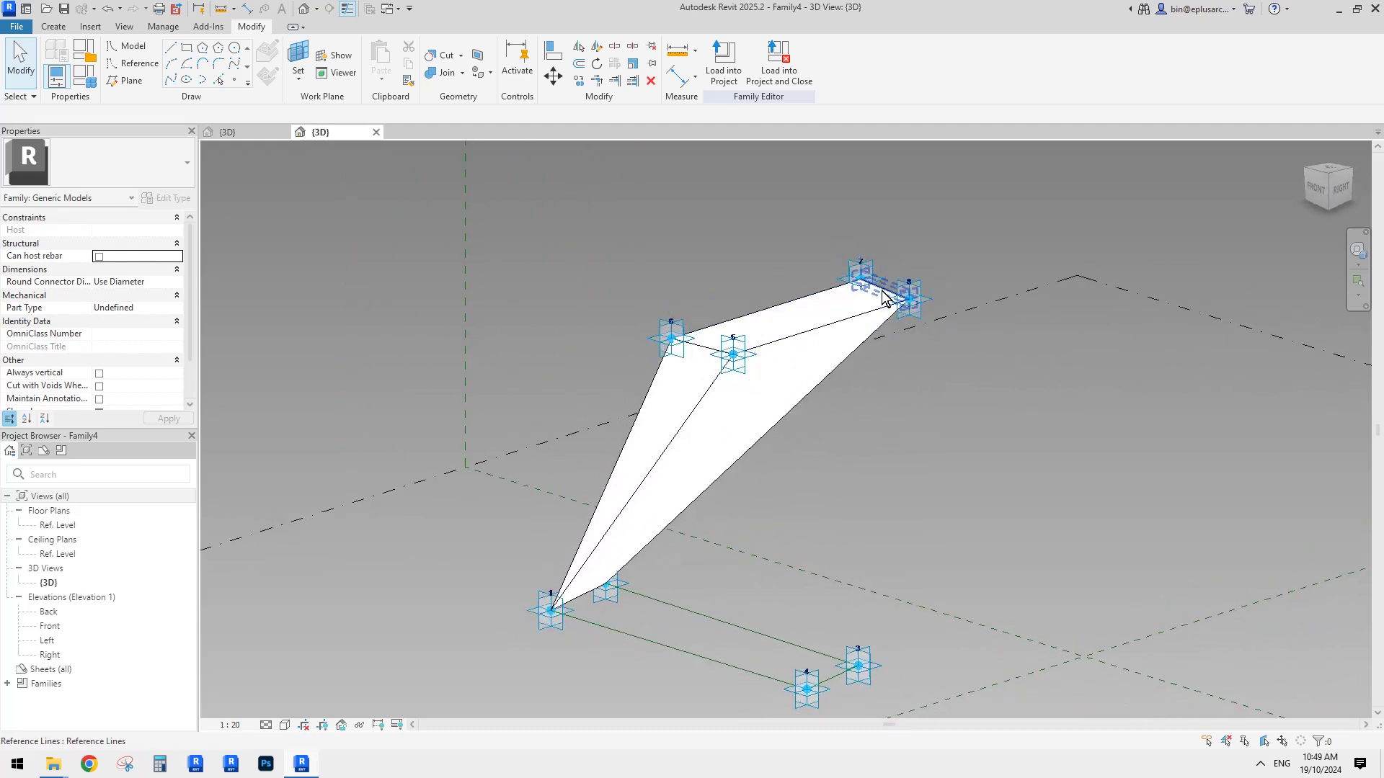
Create a second form from reference line 7–8 and the complete lower loop.
left_click(885, 297)
left_click(757, 630, "ctrl")
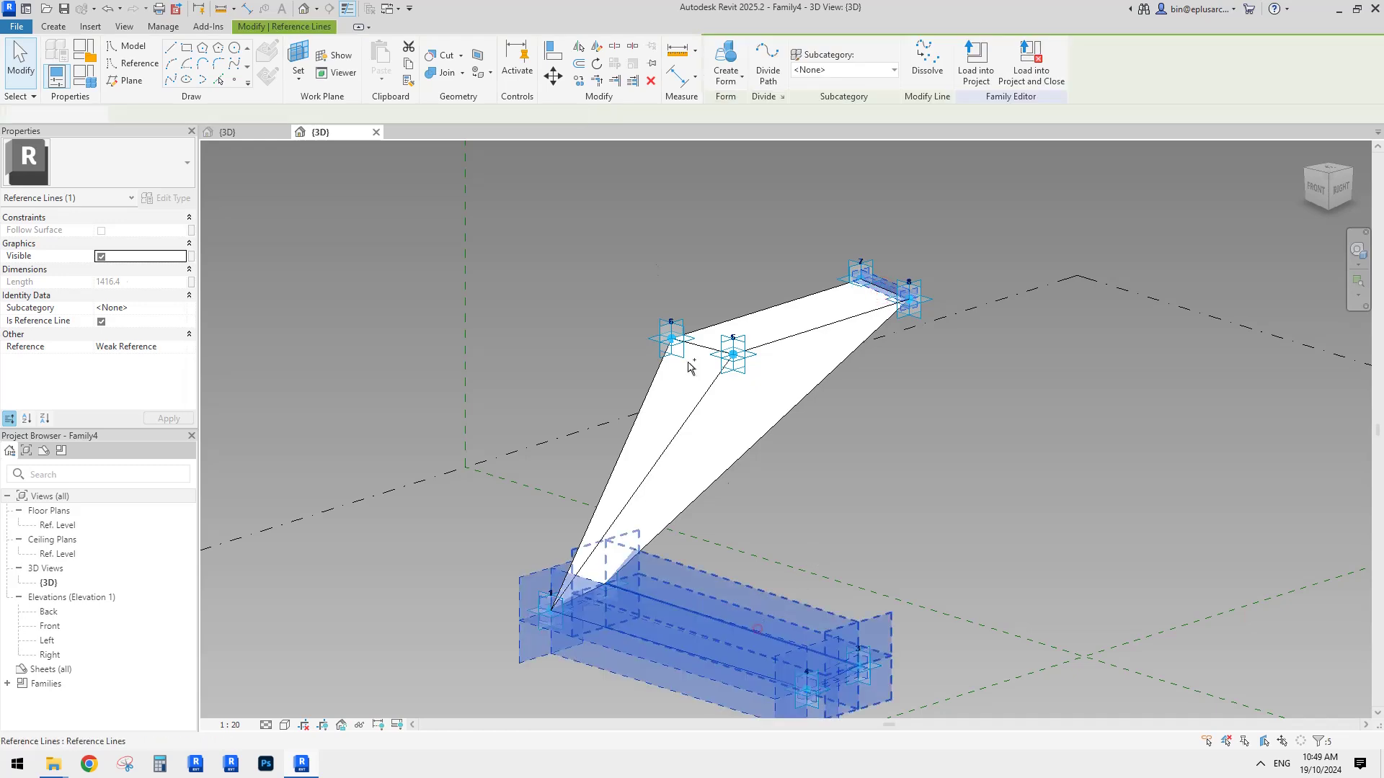
left_click(735, 52)
left_click(996, 416)
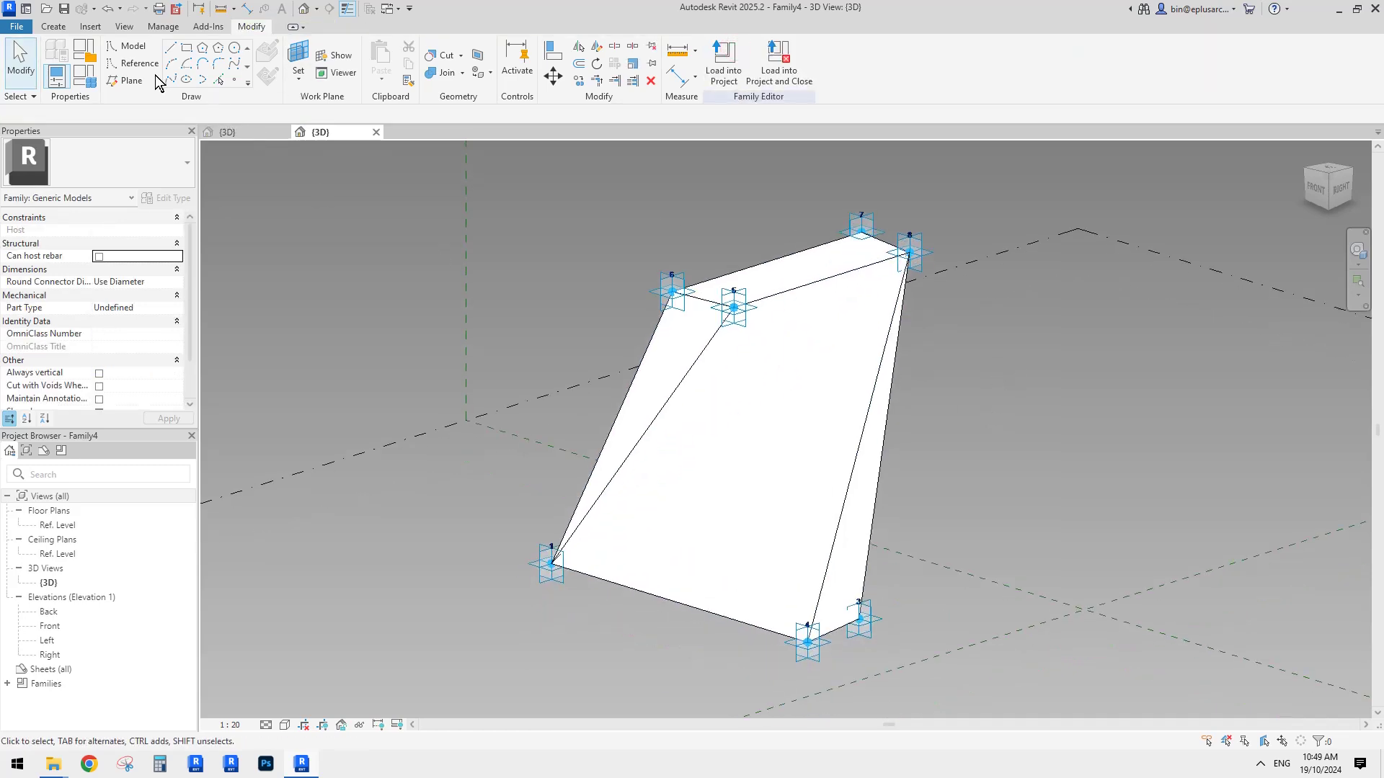
Join the two forms with Join Geometry.
left_click(438, 74)
left_click(680, 334)
left_click(792, 416)
middle_click_drag(945, 325, 1082, 370)
key("Escape")
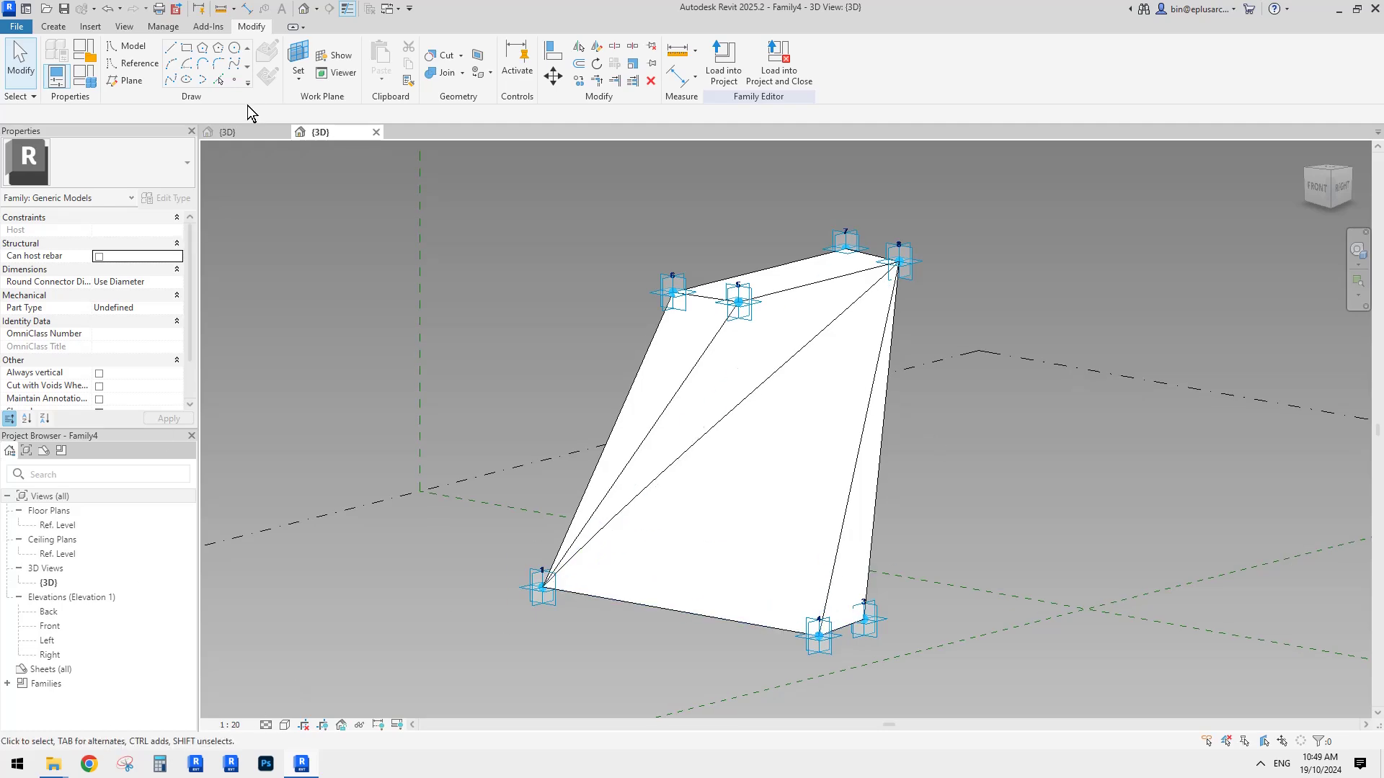
Compare the joined form with the facade's fin transitions in the project, and undo the join and both forms in the family.
left_click(249, 131)
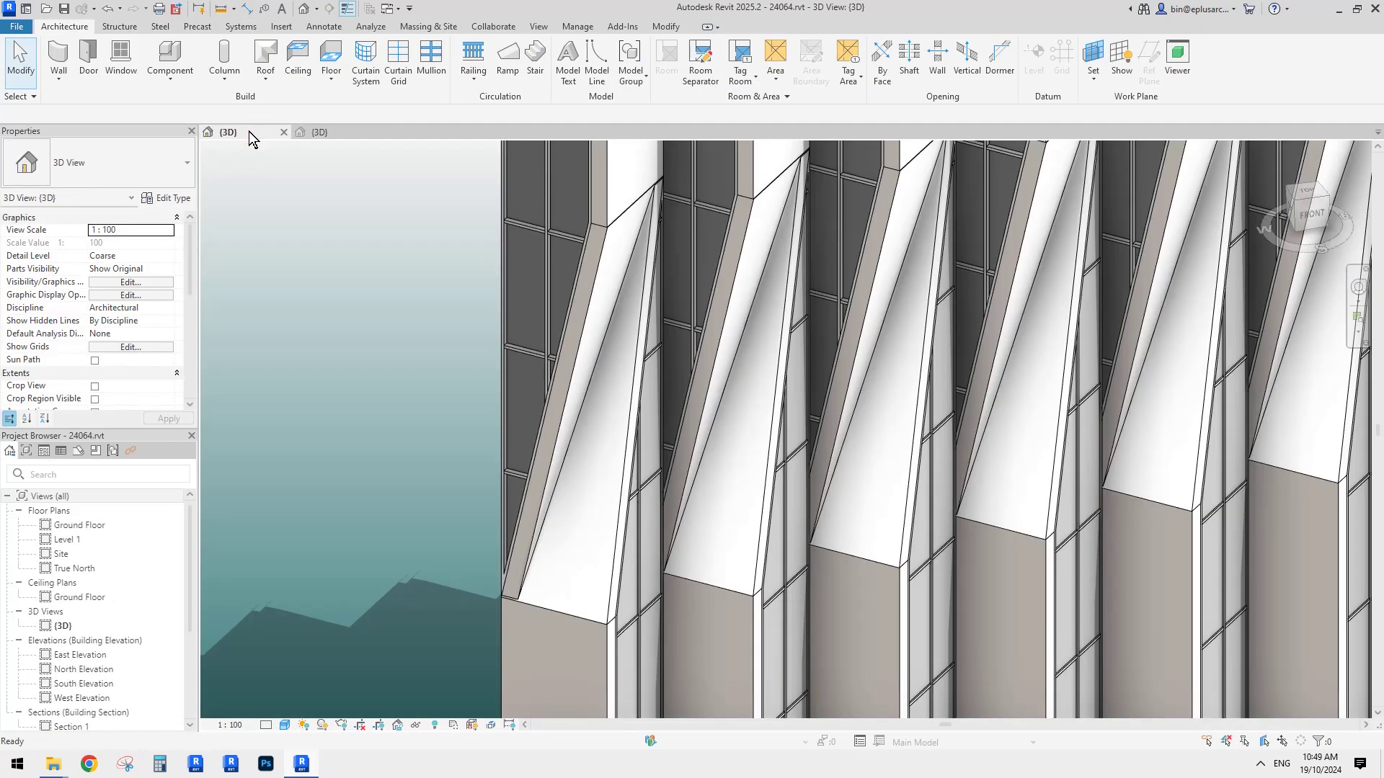
left_click(332, 135)
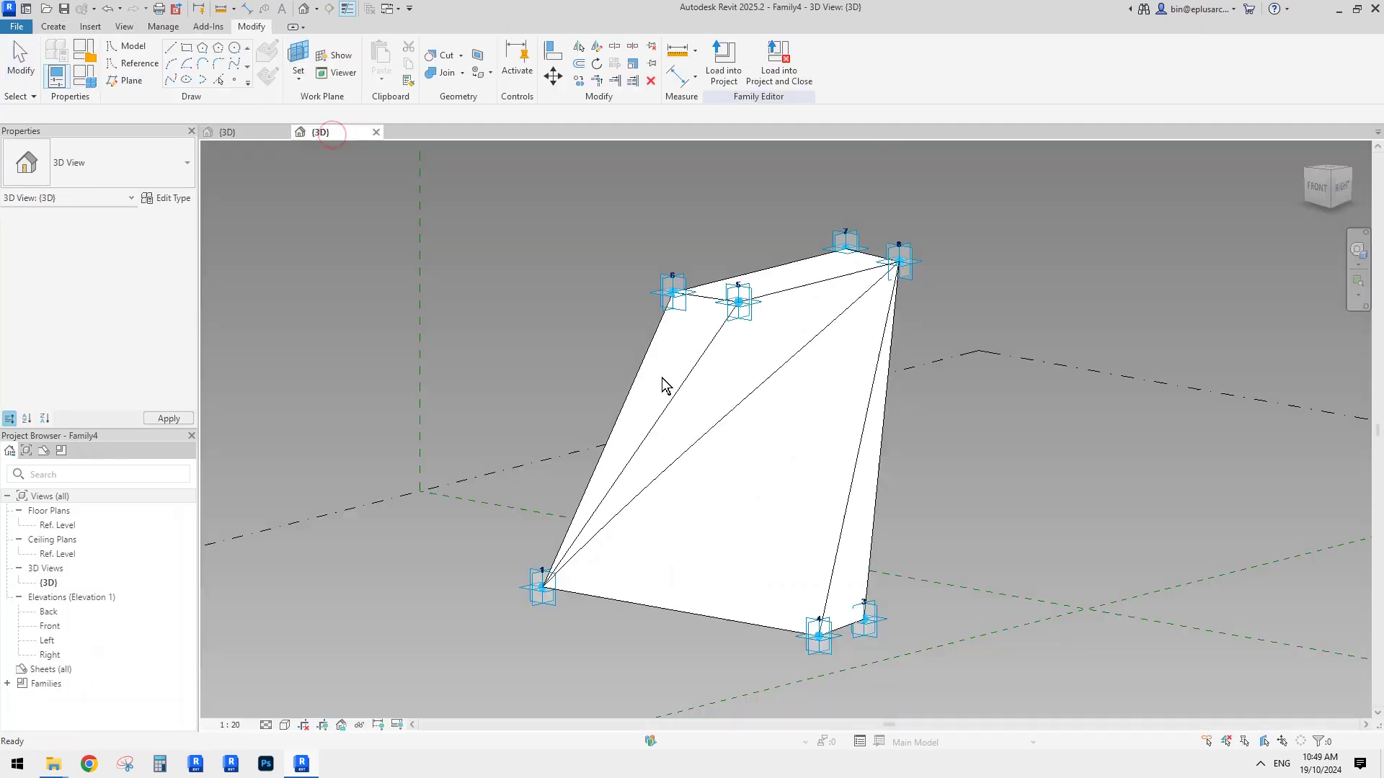
left_click(243, 131)
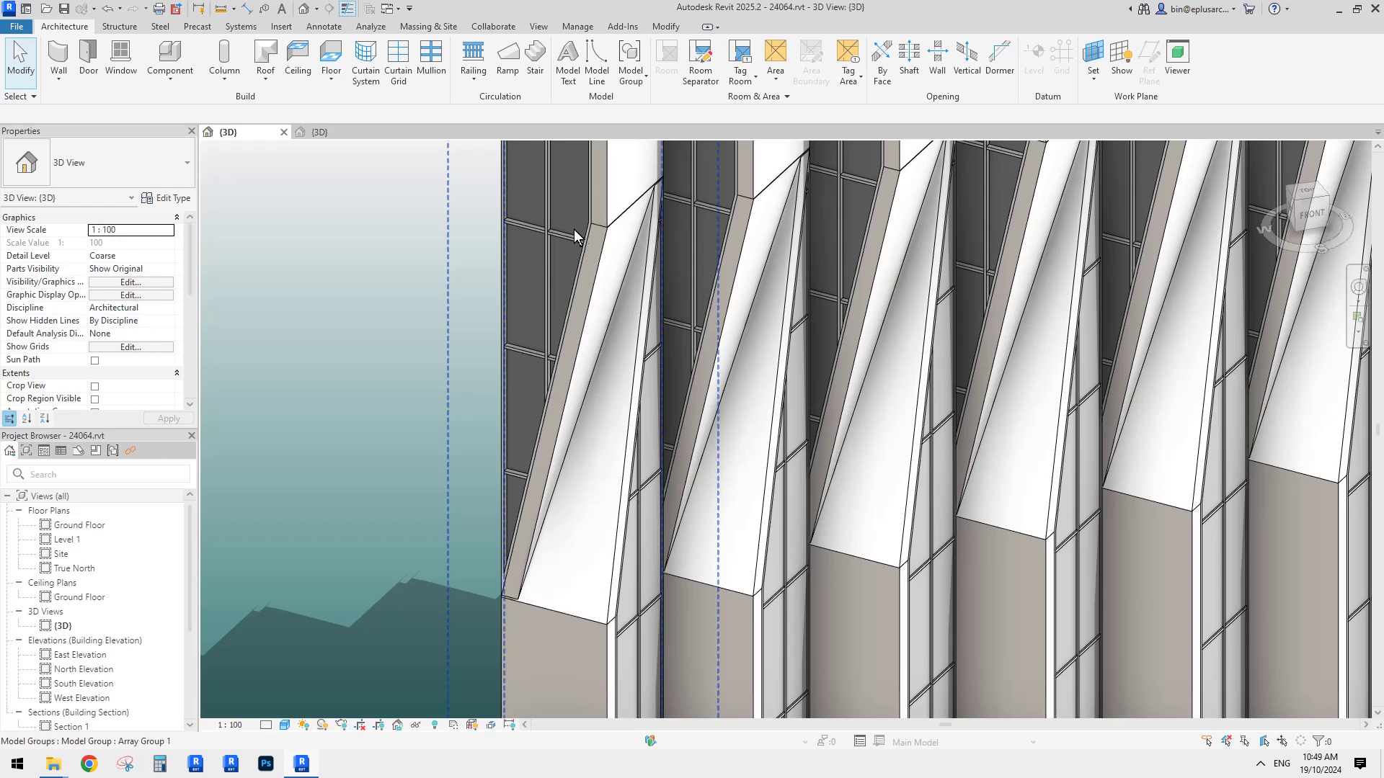
left_click(334, 135)
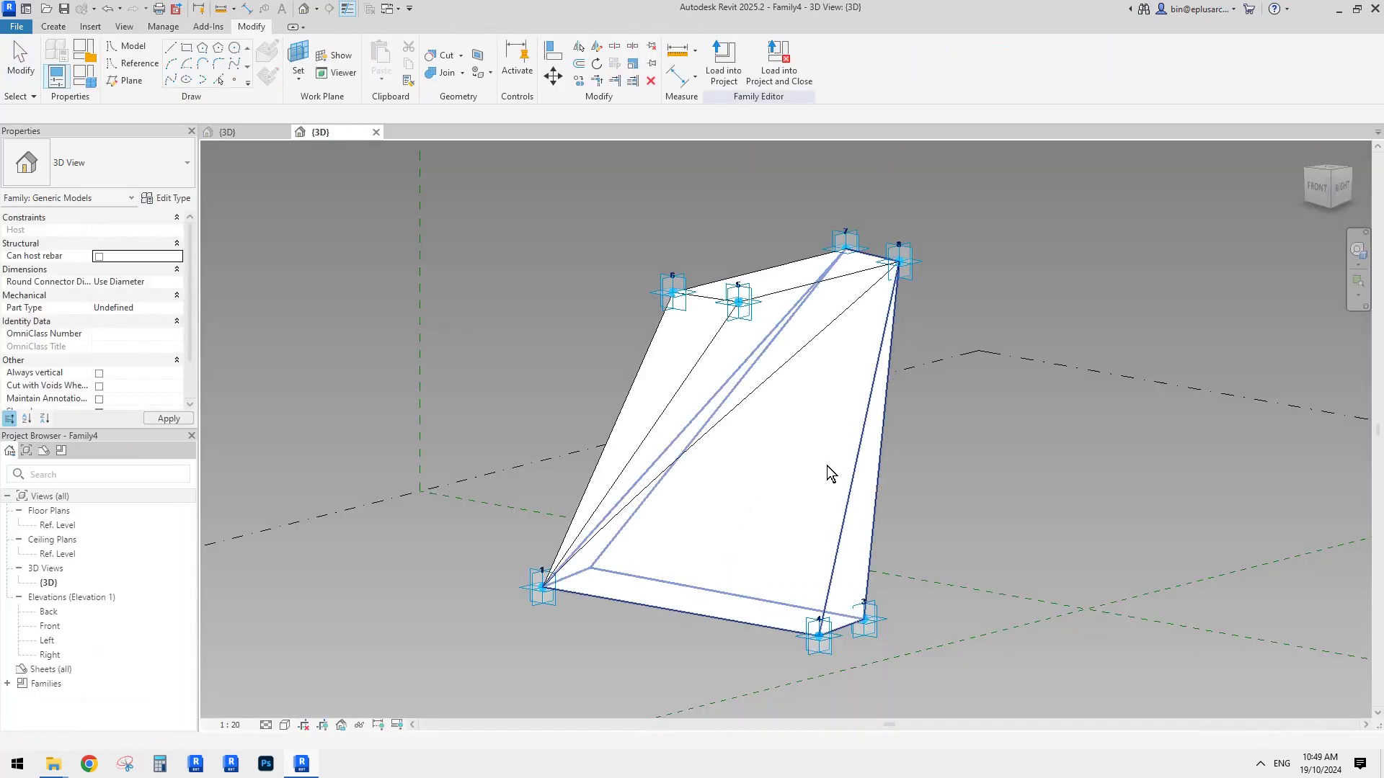
middle_click_drag(828, 466, 796, 482, "shift")
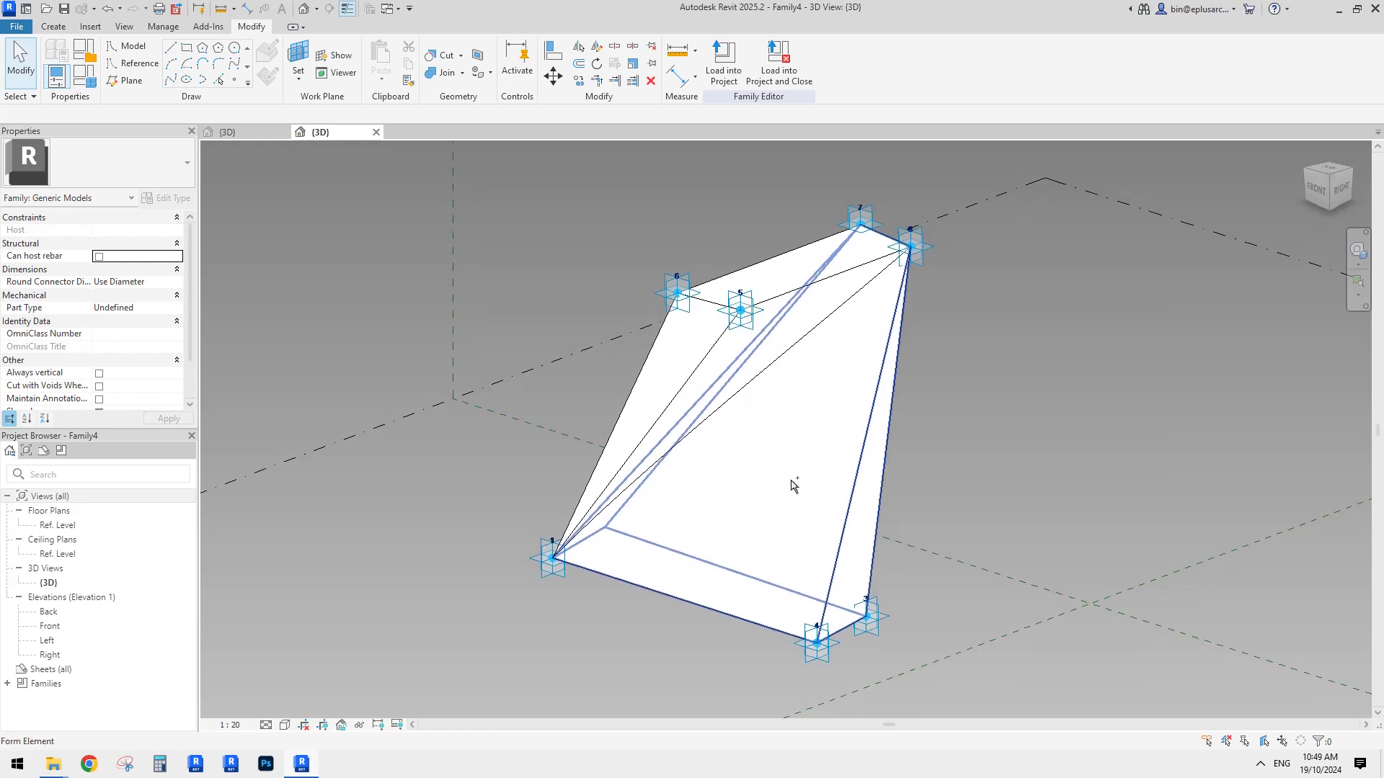
key("ctrl+z")
key("ctrl+z")
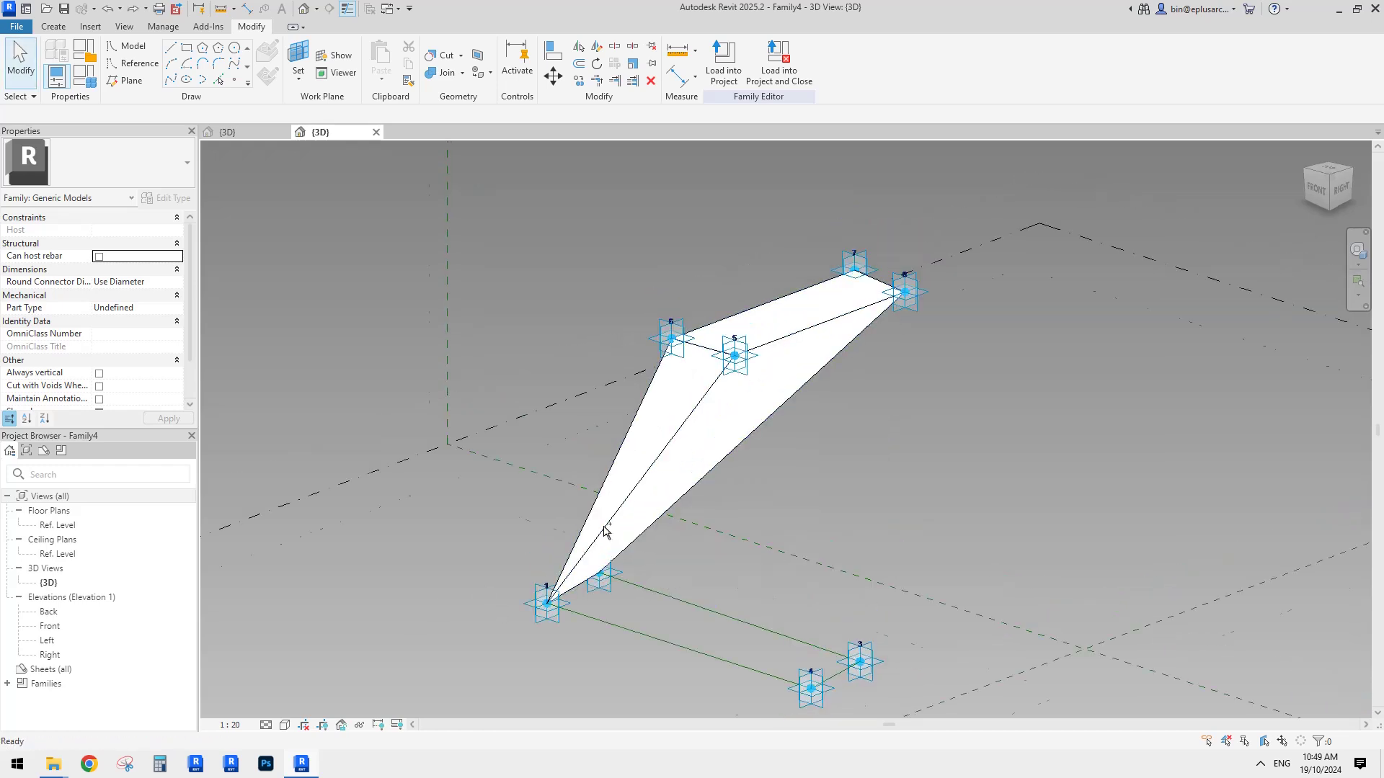
key("ctrl+z")
Examine how the lower and upper reference-line loops relate in the family, and check the fin transition's edges in the project.
middle_click_drag(606, 531, 581, 494, "shift")
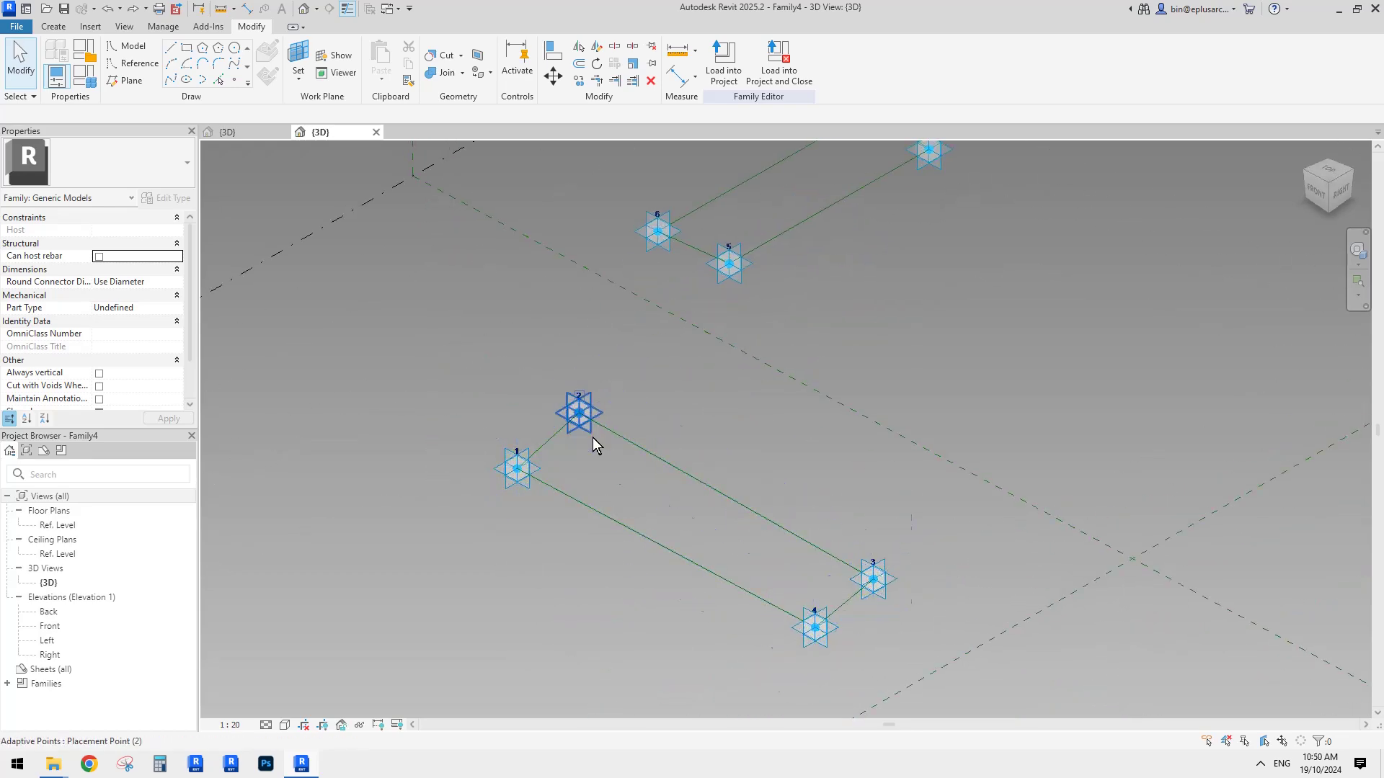
middle_click_drag(555, 444, 612, 485, "shift")
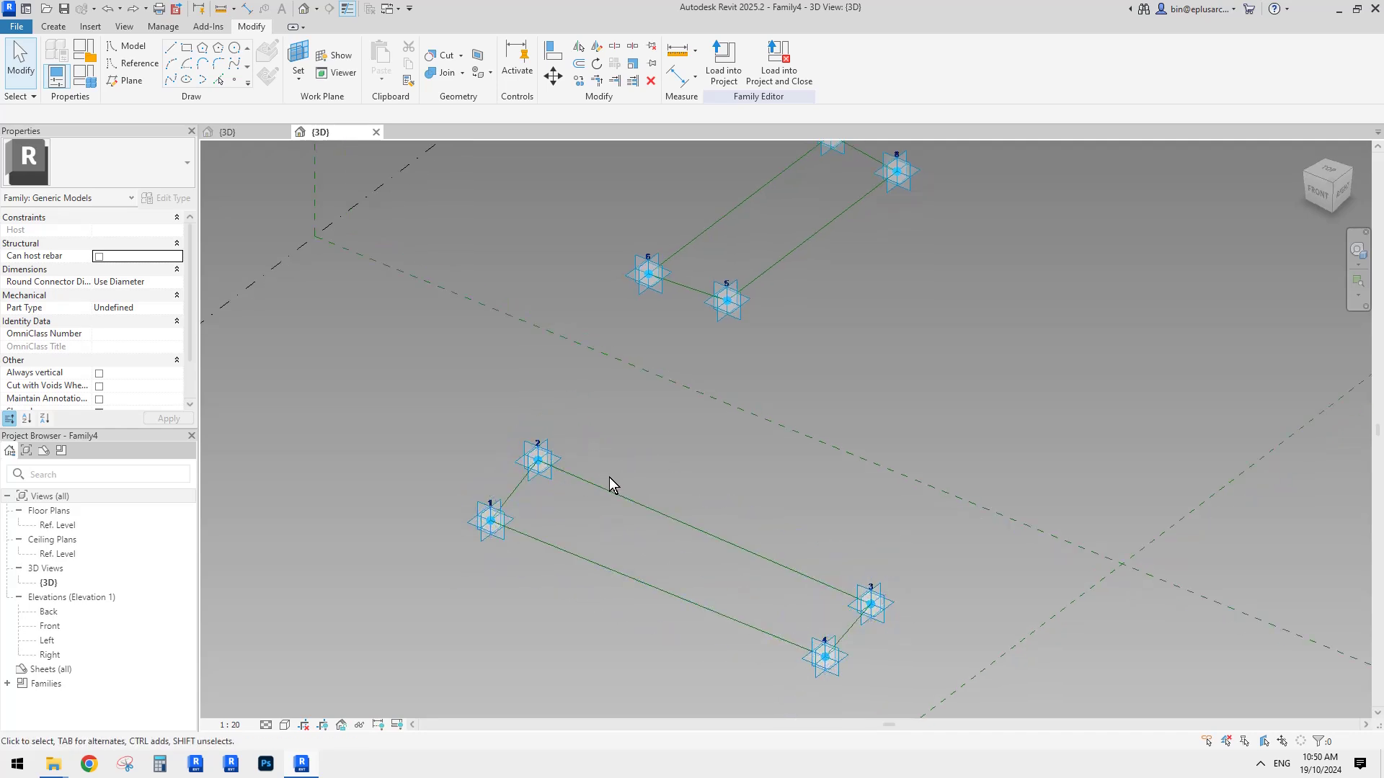
middle_click_drag(737, 536, 681, 467)
middle_click_drag(764, 567, 707, 601)
scroll(766, 545, "up", 1)
scroll(770, 547, "down", 1)
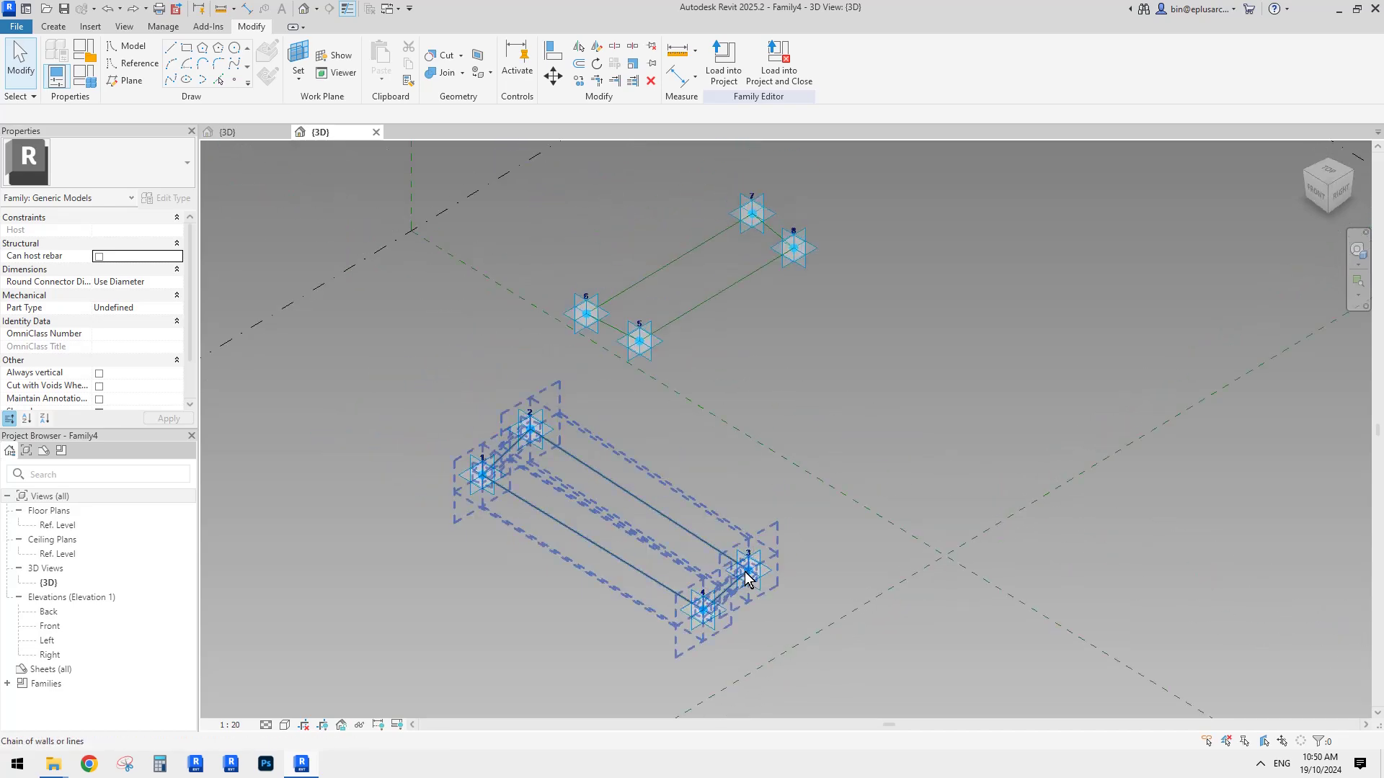
key("Tab")
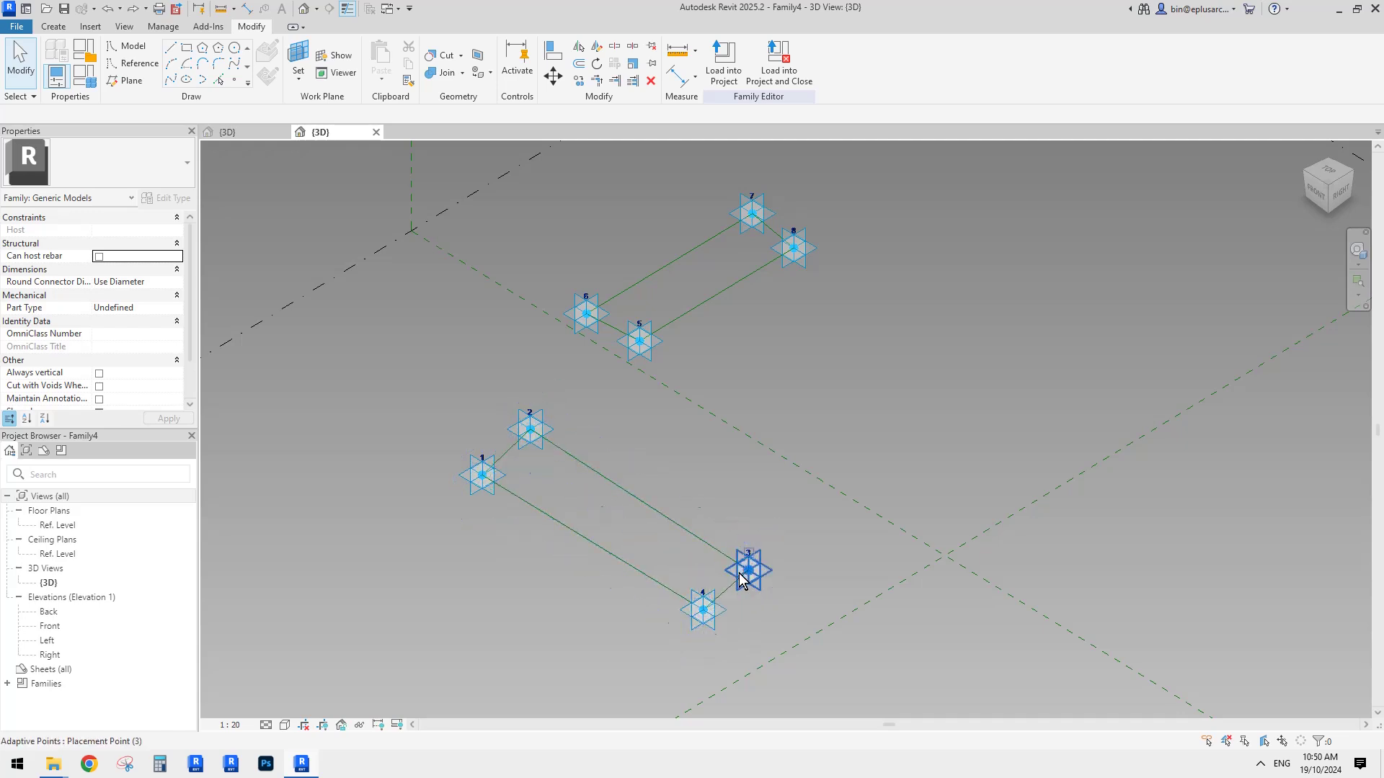
middle_click_drag(708, 472, 705, 492)
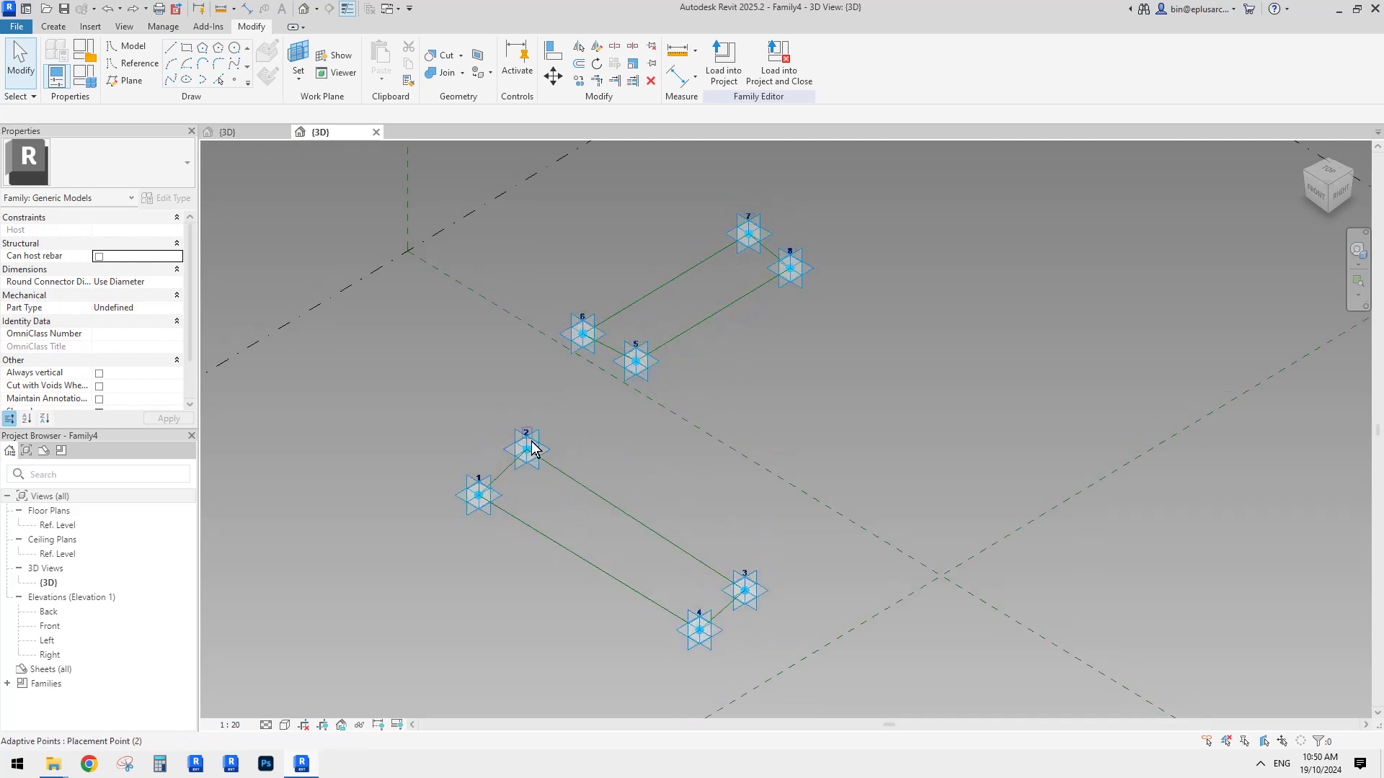
scroll(674, 418, "up", 2)
mouse_move(666, 434)
middle_mouse_down("shift")
mouse_move(675, 416)
mouse_move(670, 431)
middle_mouse_up("shift")
left_click(255, 131)
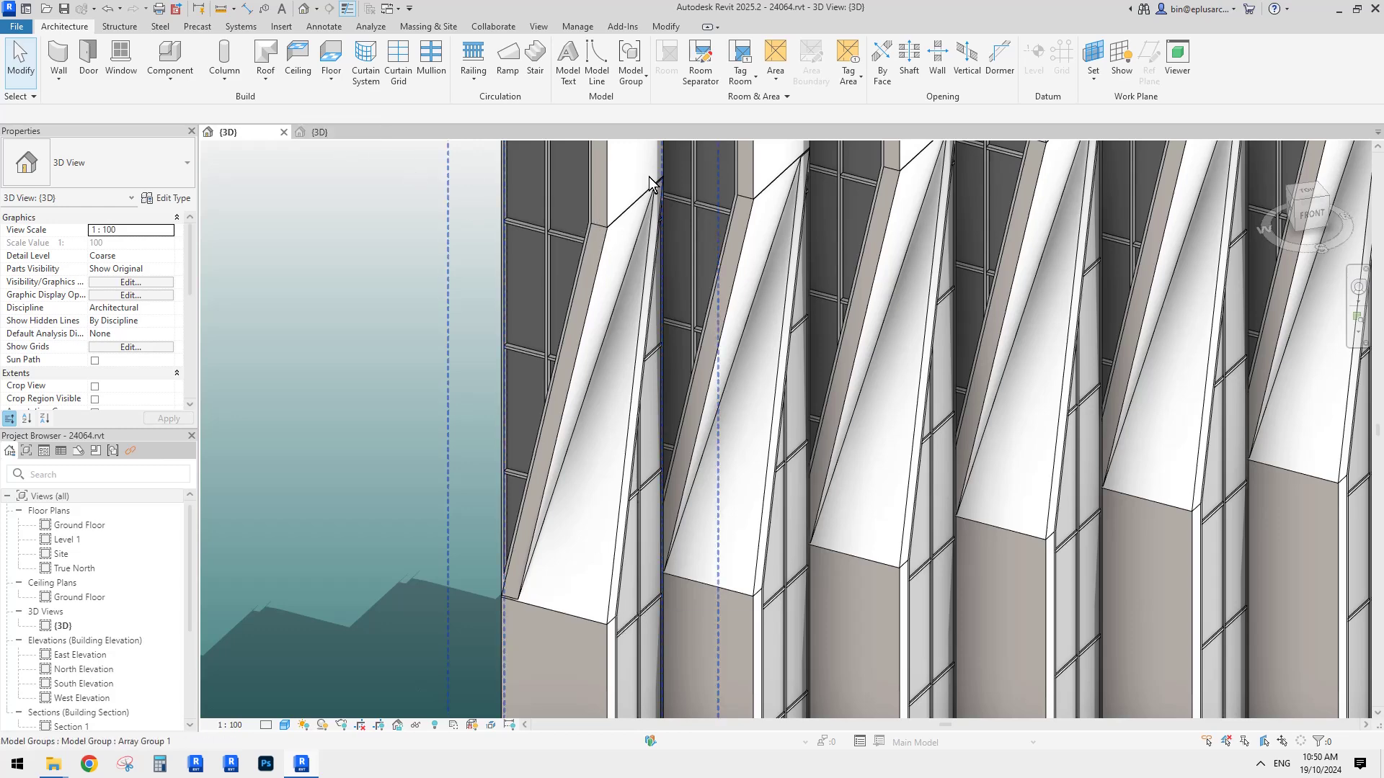
Switch to the family and set the work plane on the reference line between adaptive points 3 and 4.
left_click(309, 131)
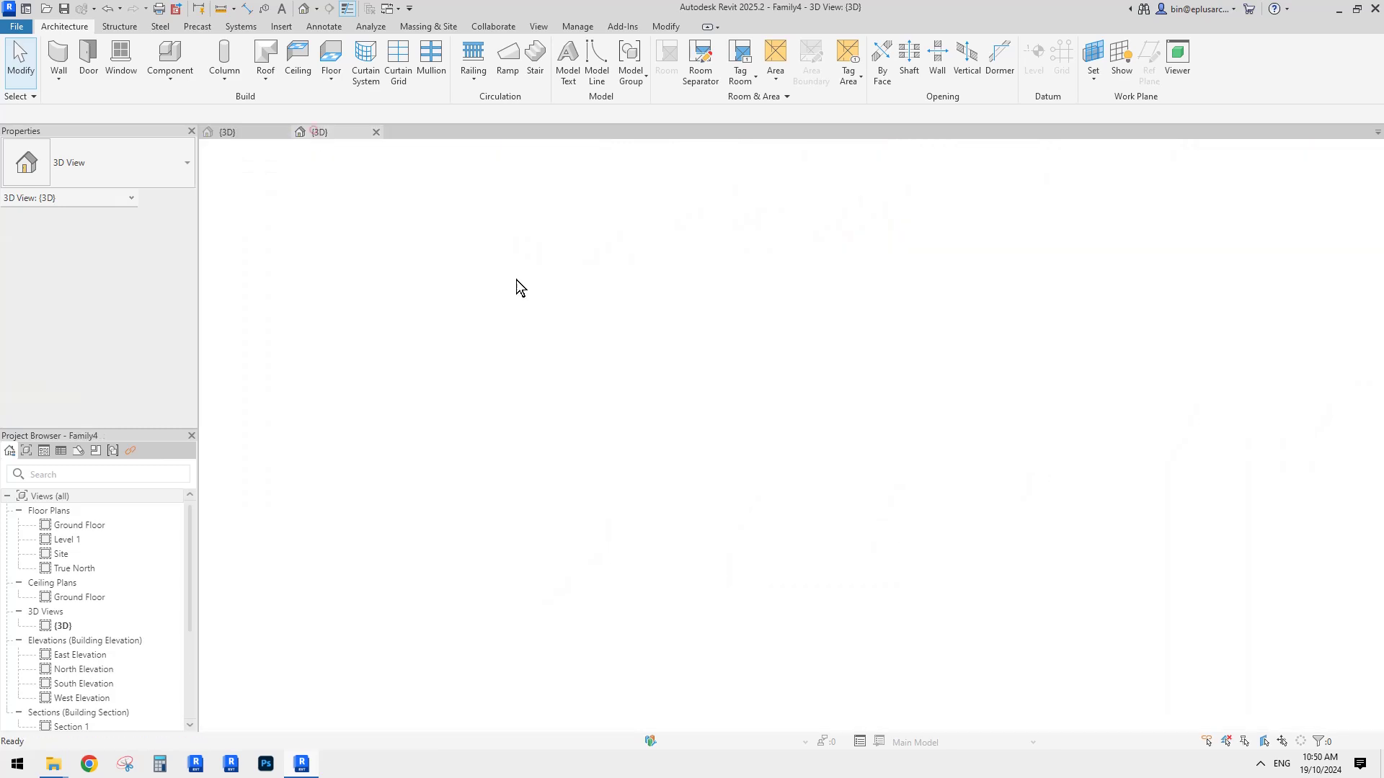
scroll(827, 597, "up", 2)
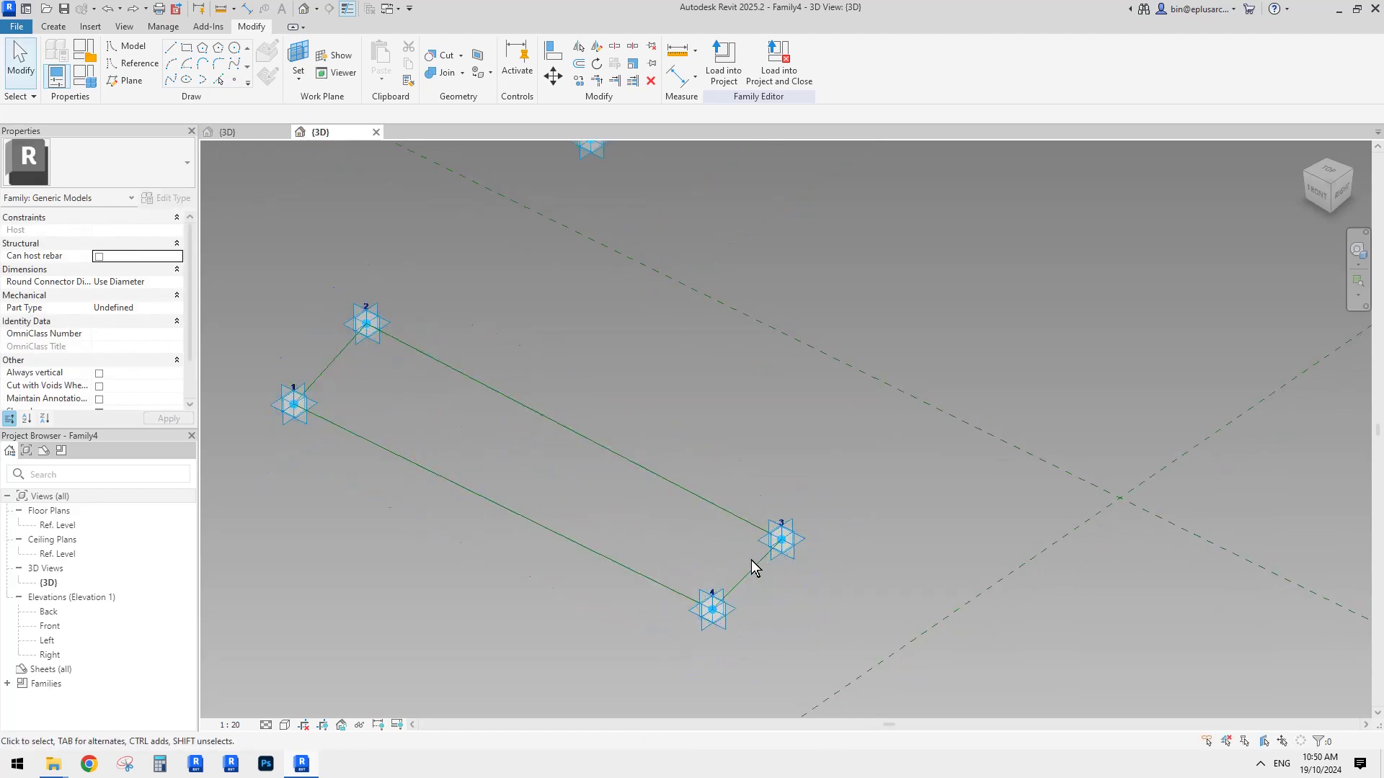
middle_click_drag(742, 558, 748, 550)
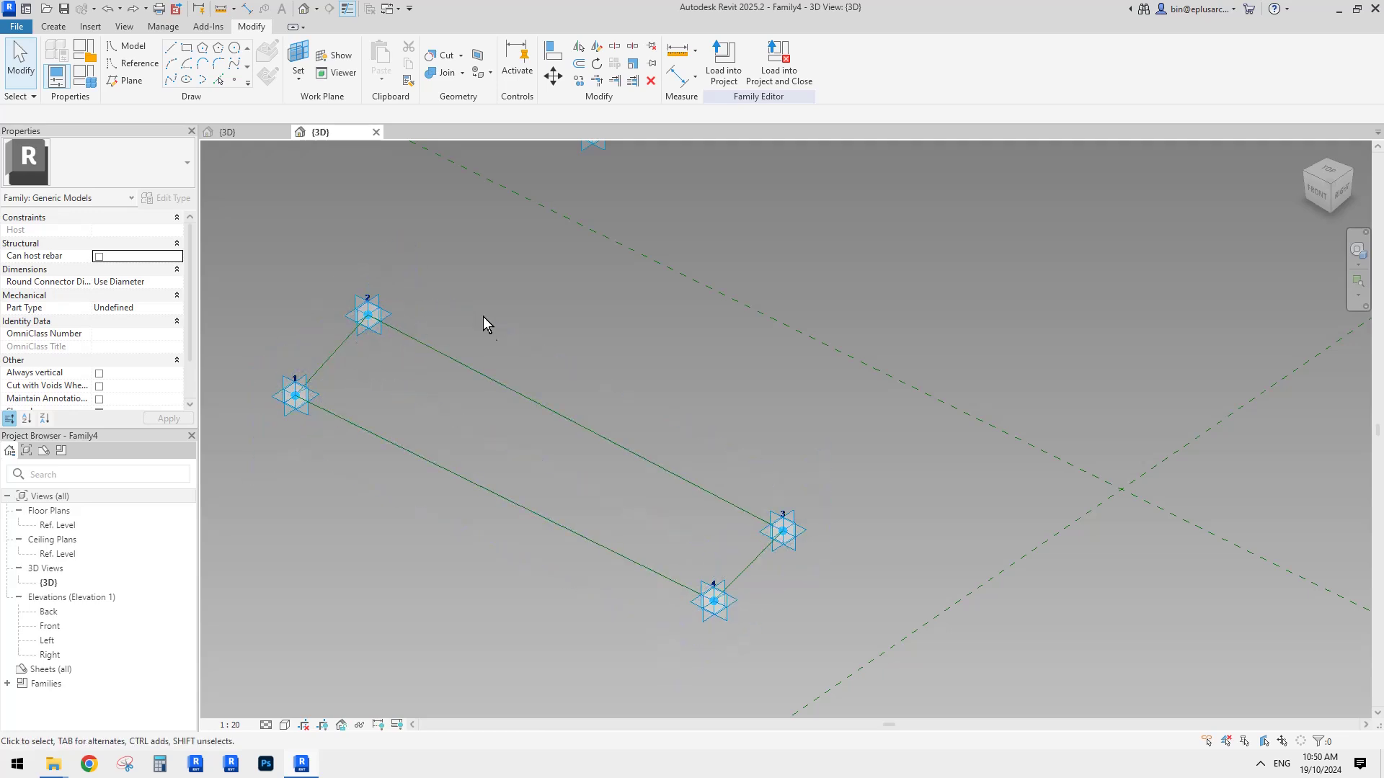
mouse_move(503, 275)
middle_mouse_down()
mouse_move(519, 265)
mouse_move(517, 278)
middle_mouse_up()
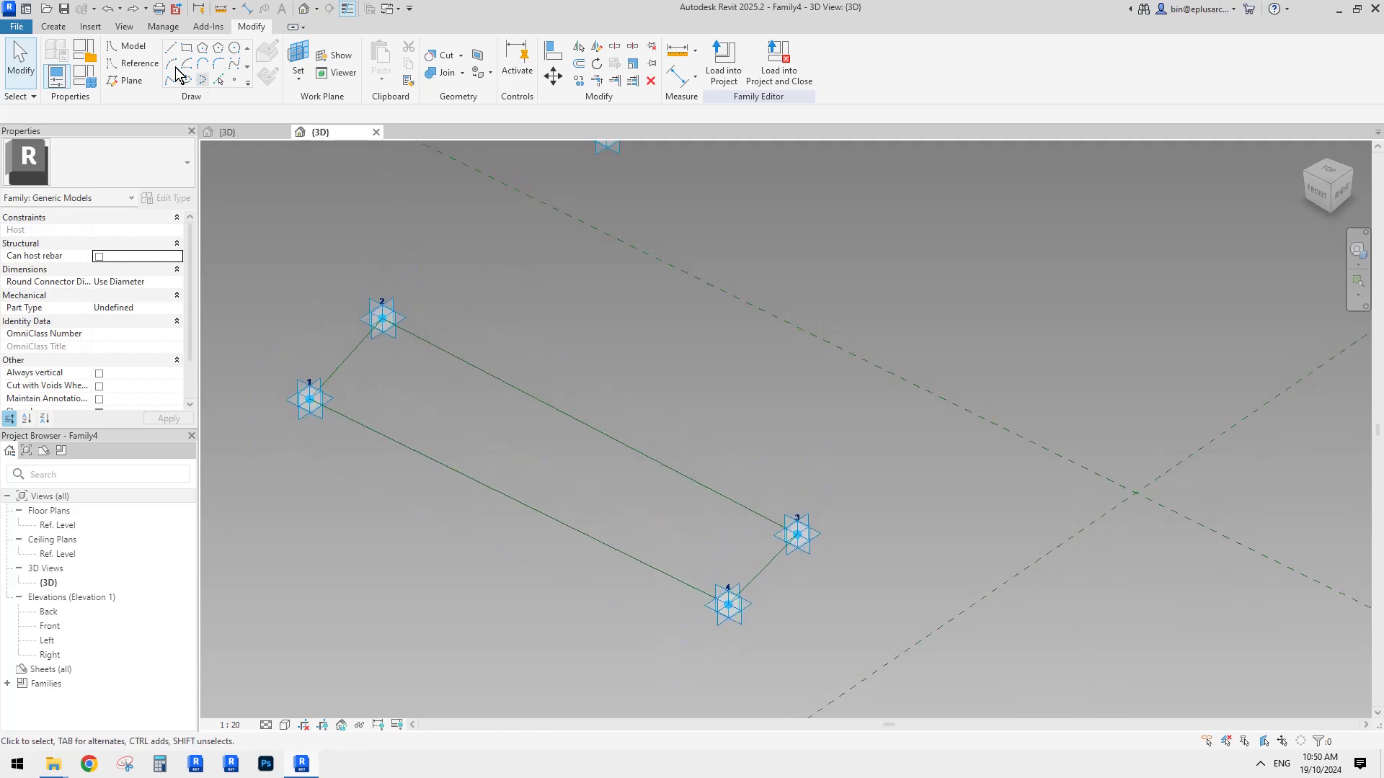
left_click(54, 27)
left_click(297, 58)
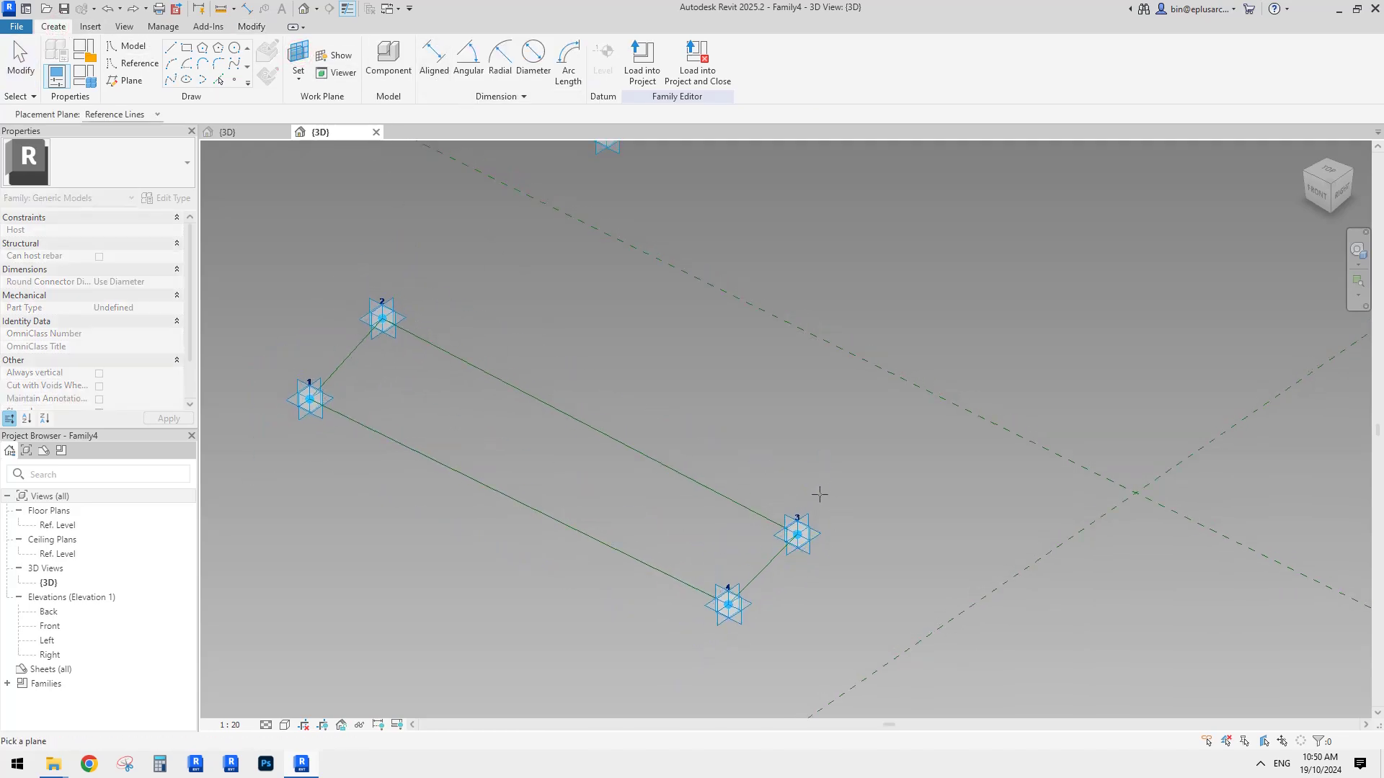
middle_click_drag(820, 495, 795, 450)
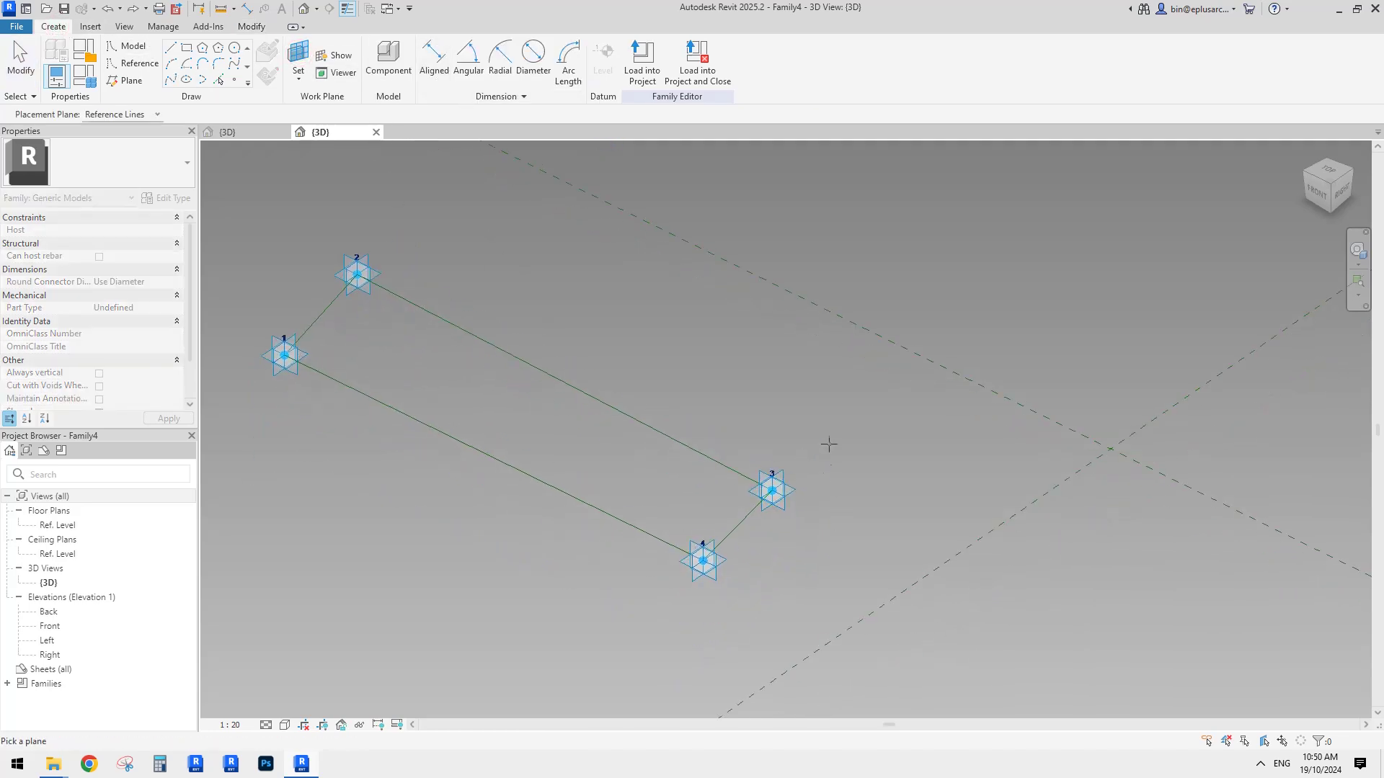
left_click(740, 524)
Add an aligned dimension between adaptive points 3 and 4, offset outside the lower loop.
key("d")
key("i")
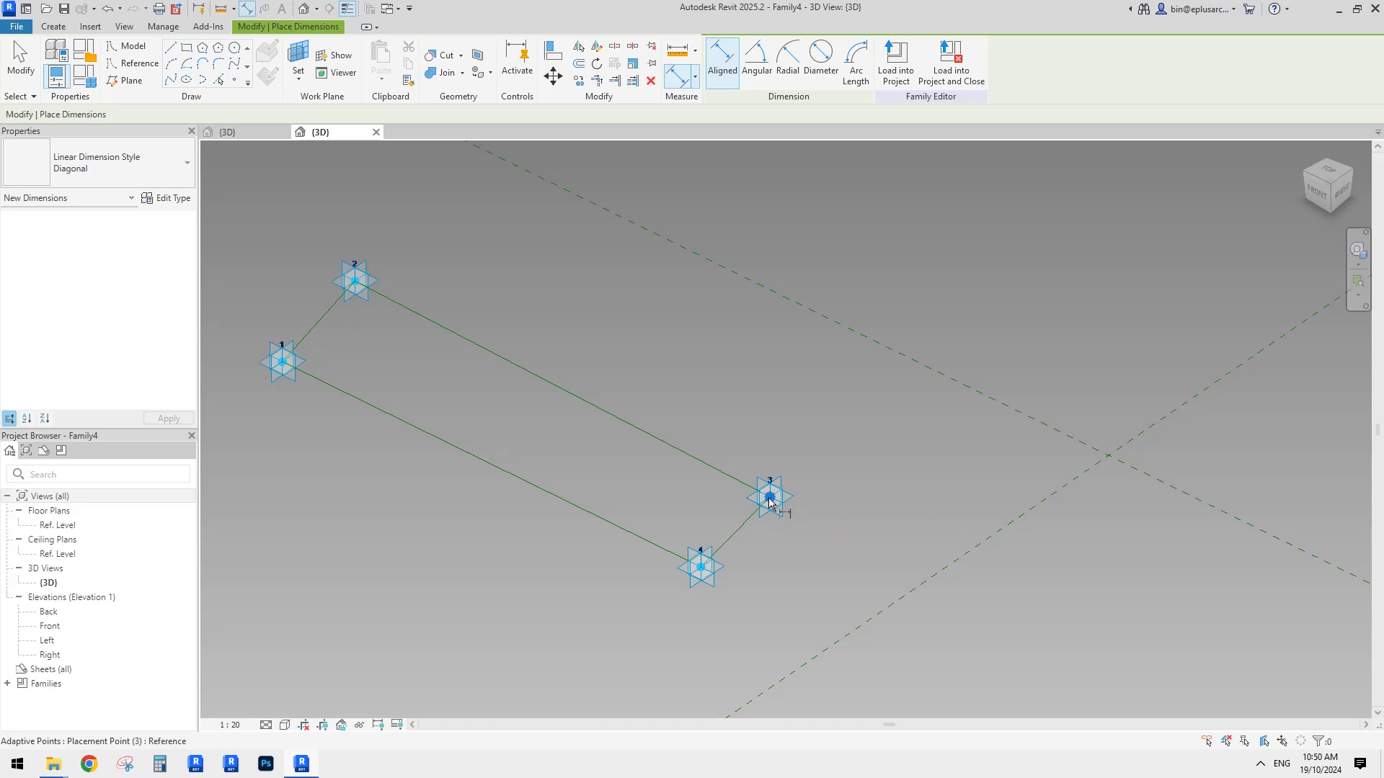
left_click(770, 499)
left_click(701, 571)
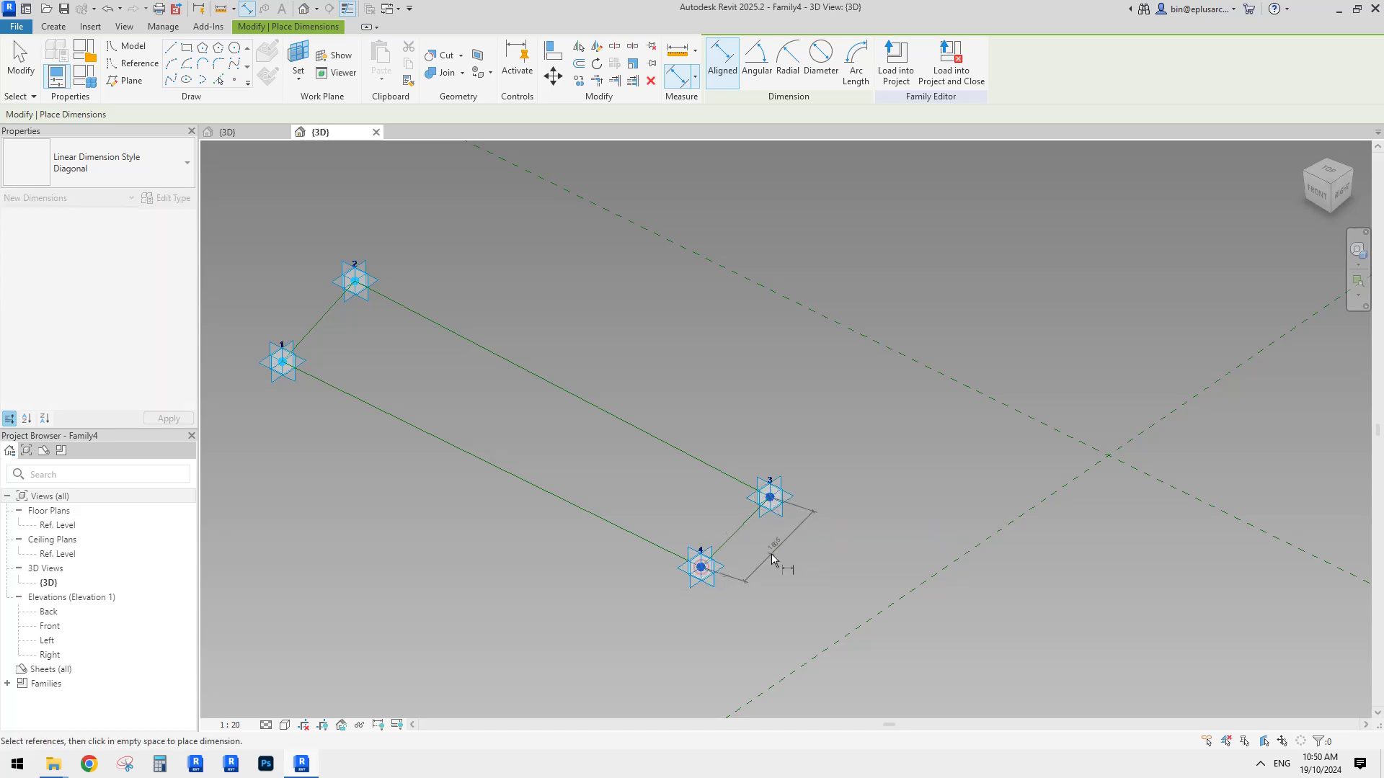
scroll(781, 565, "up", 1)
left_click(788, 554)
key("Escape")
scroll(789, 554, "up", 1)
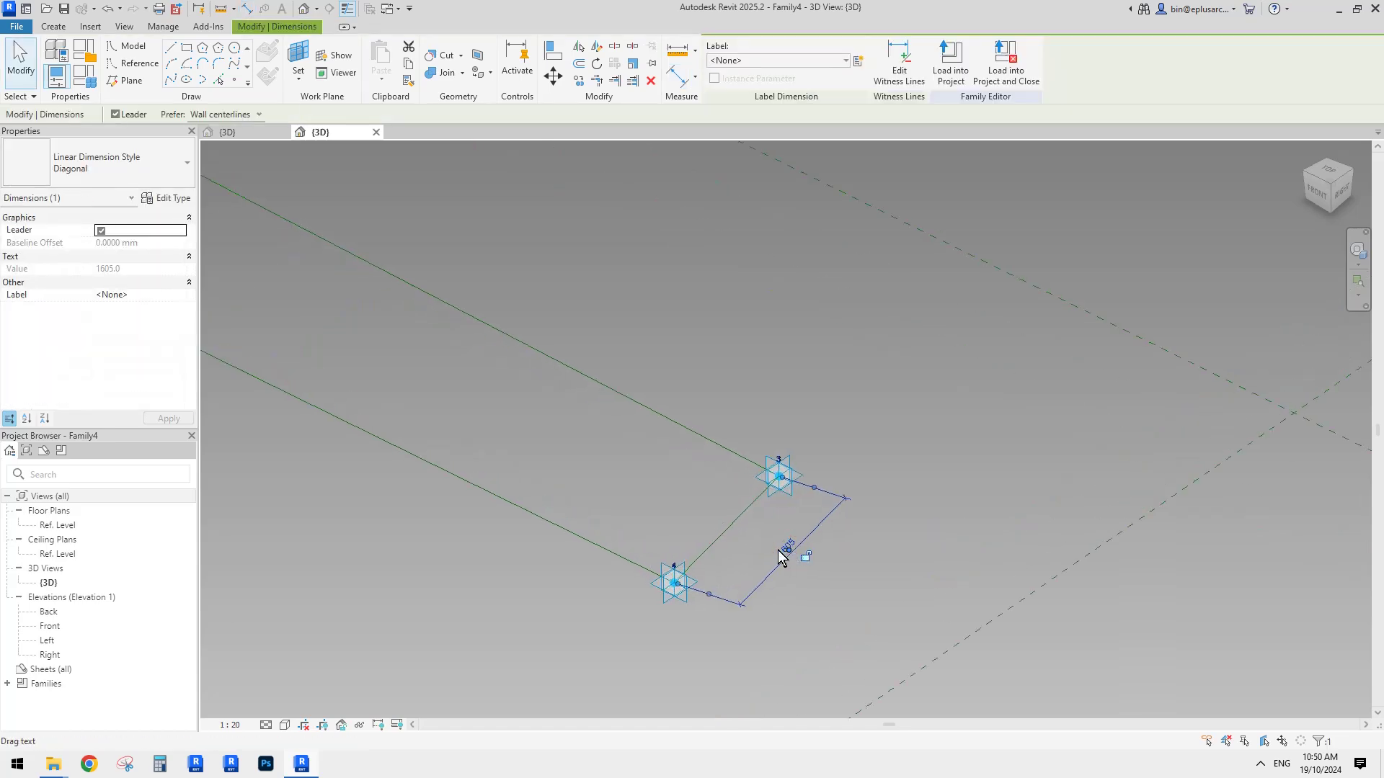
Label the dimension between points 3 and 4 with a new instance reporting parameter named rp.
left_click(858, 62)
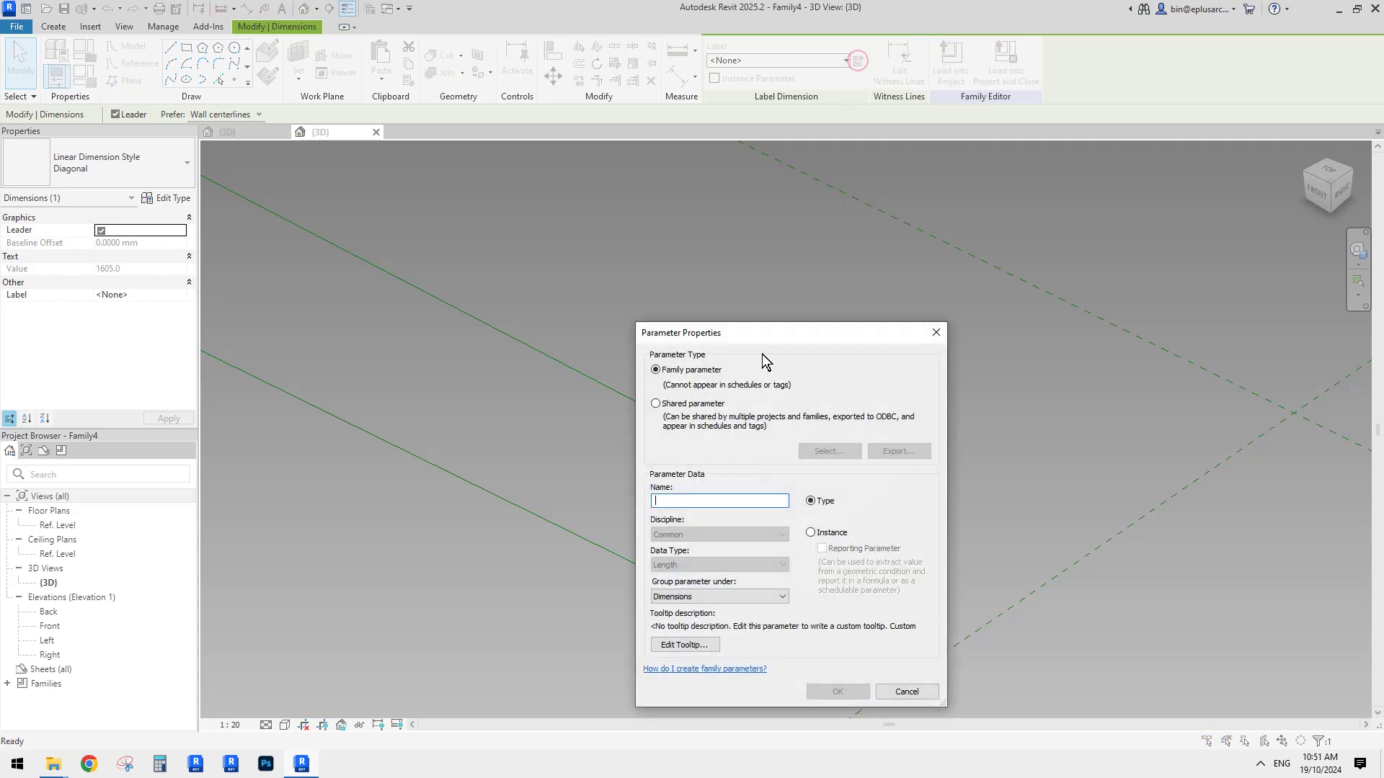
type("rp")
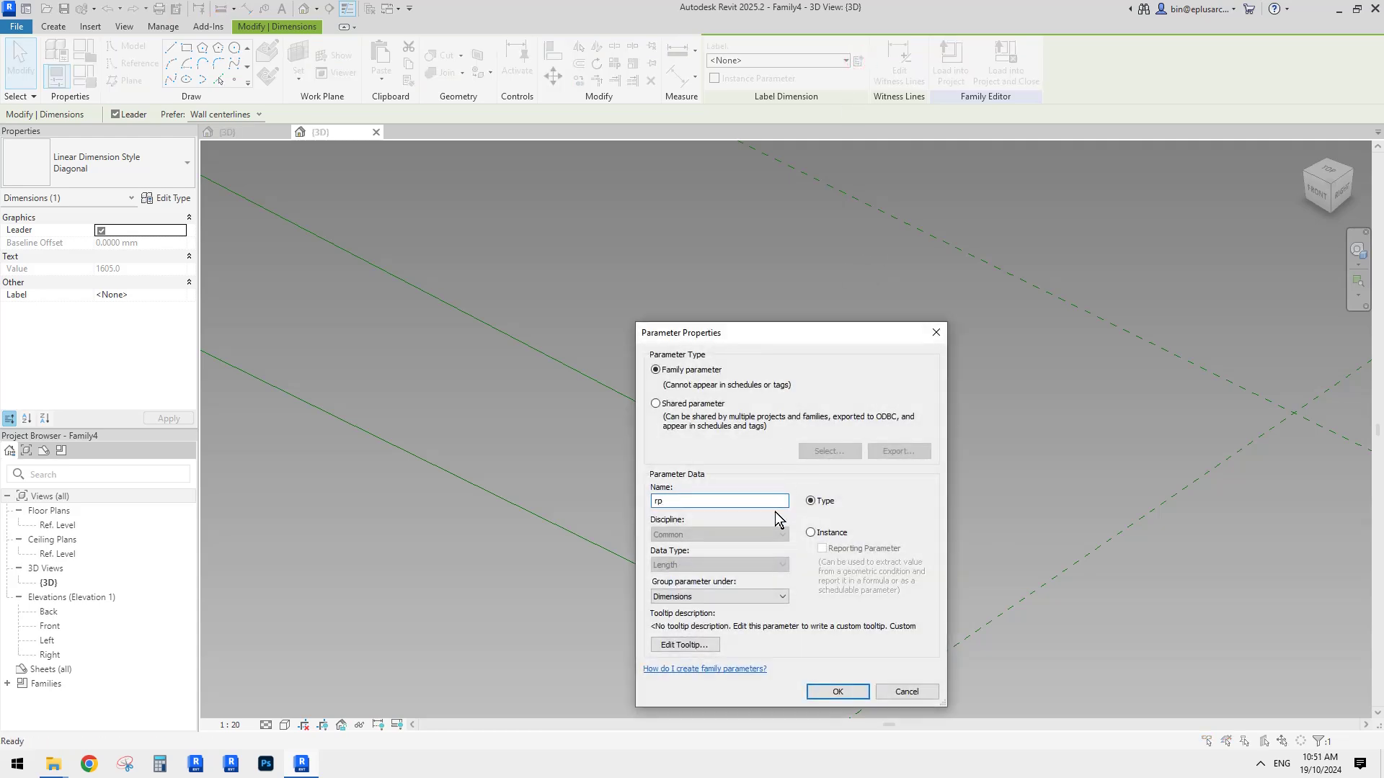
left_click(810, 534)
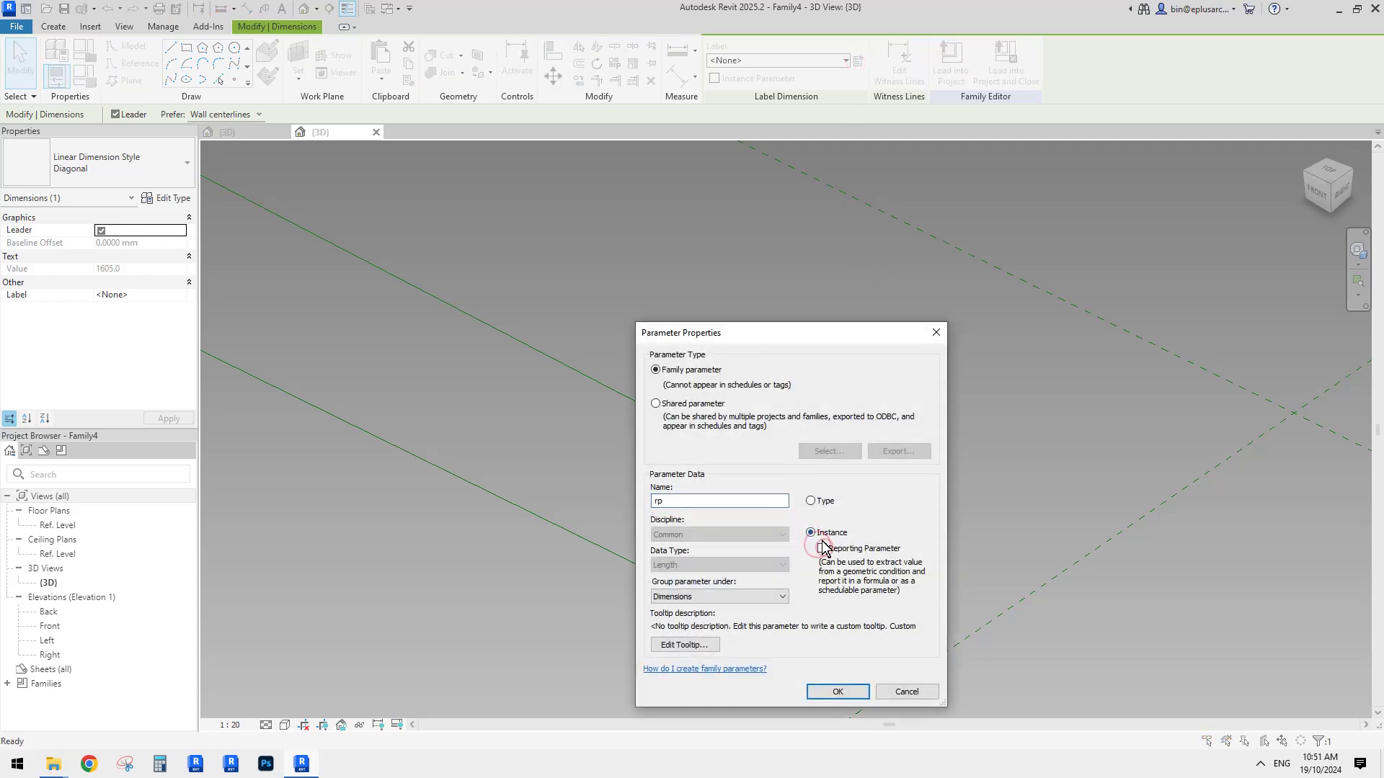
left_click(836, 691)
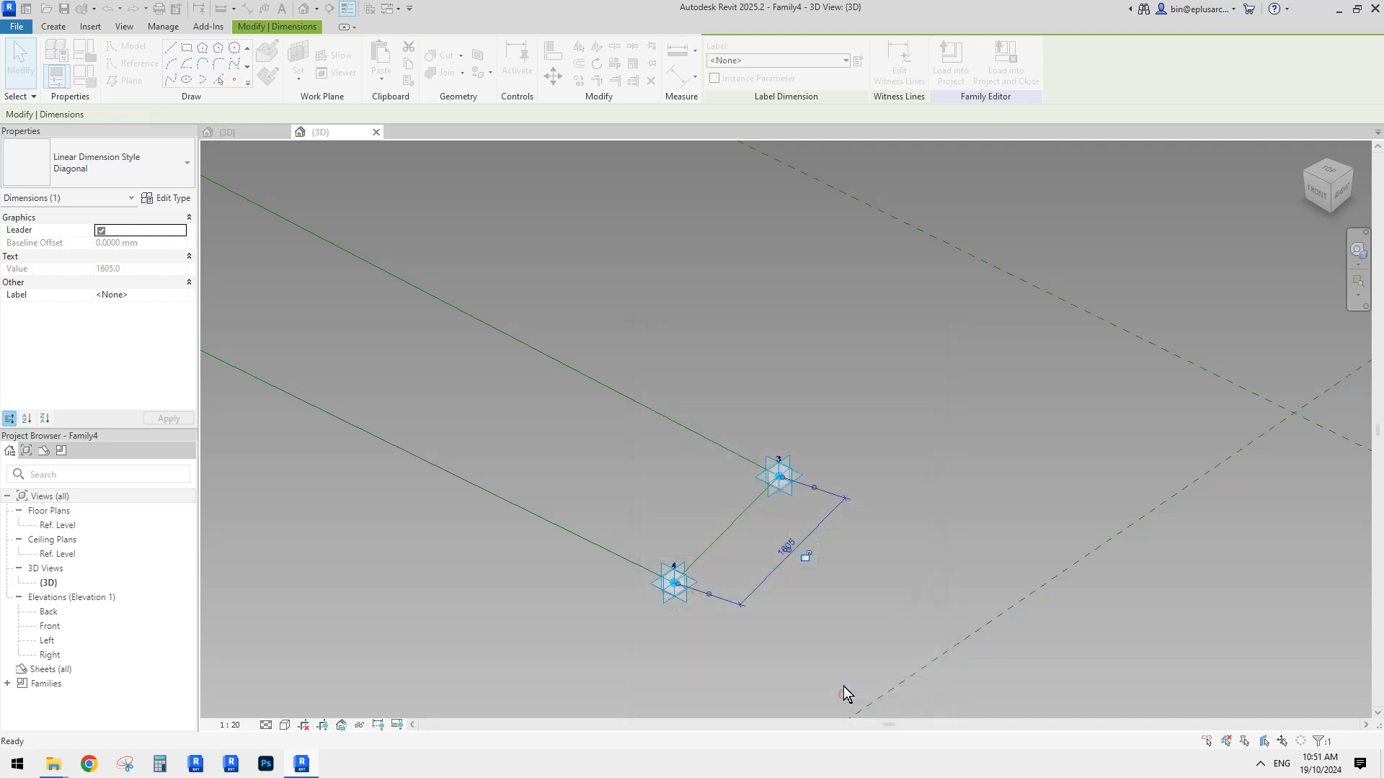
Place a reference point on the reference line from point 1 to point 4, close to point 1.
scroll(811, 541, "down", 1)
middle_click_drag(755, 526, 864, 571)
left_click(653, 451)
middle_click_drag(668, 424, 710, 461)
left_click(234, 79)
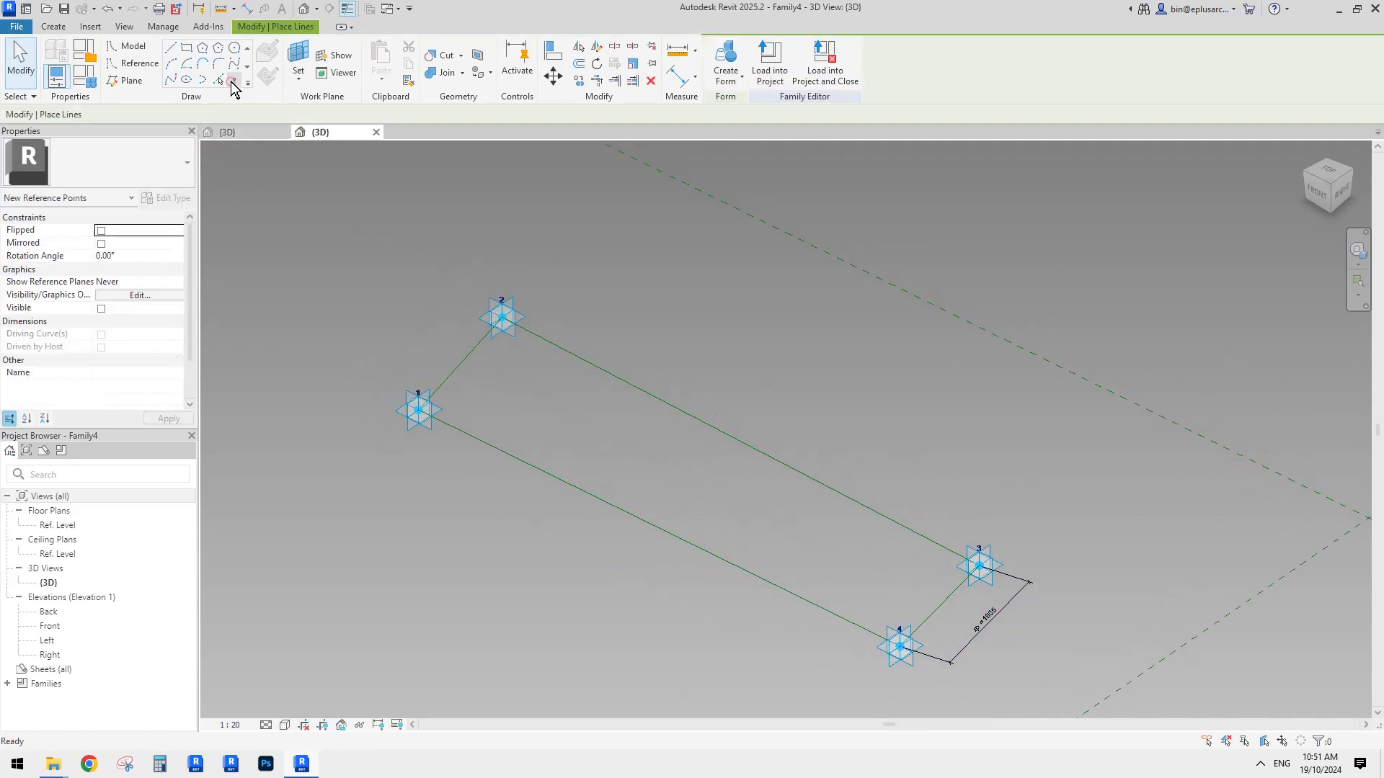
left_click(268, 56)
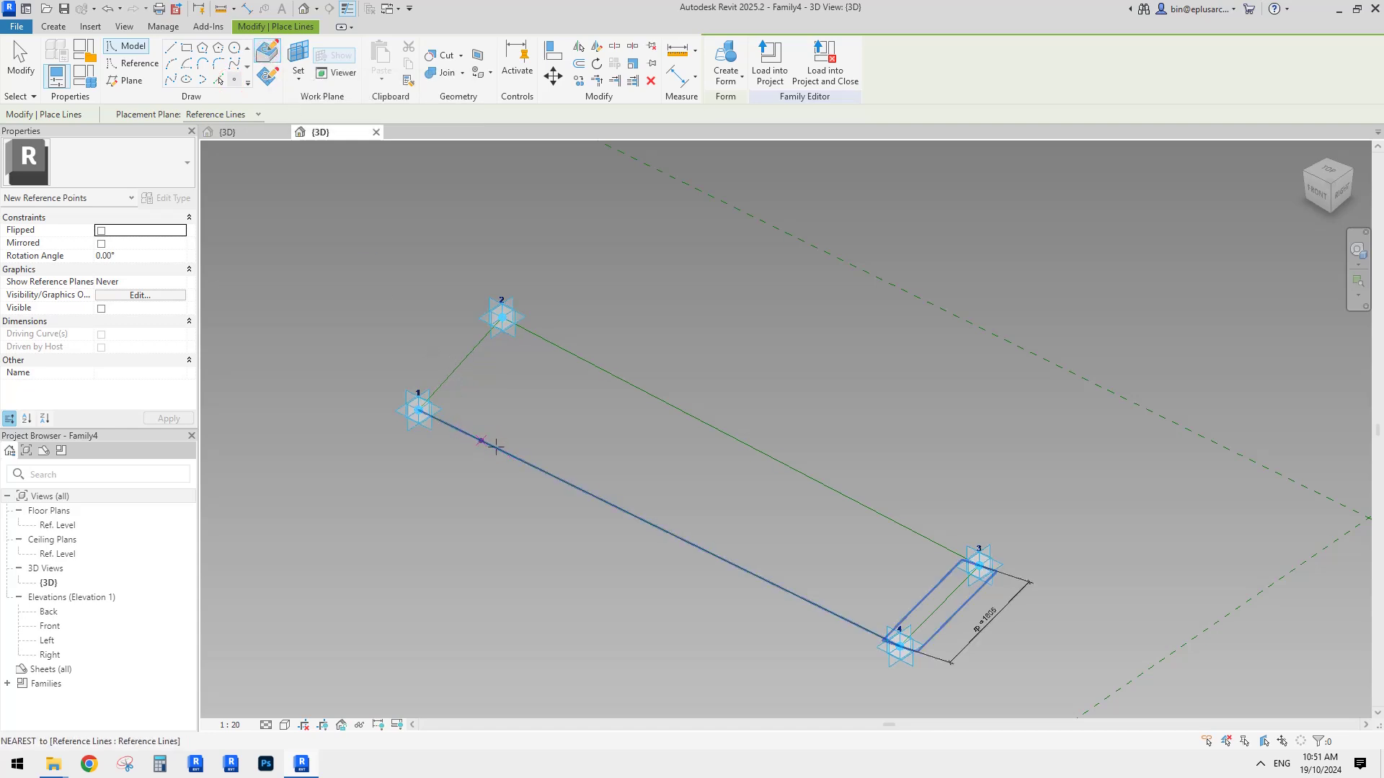
left_click(472, 437)
key("Escape")
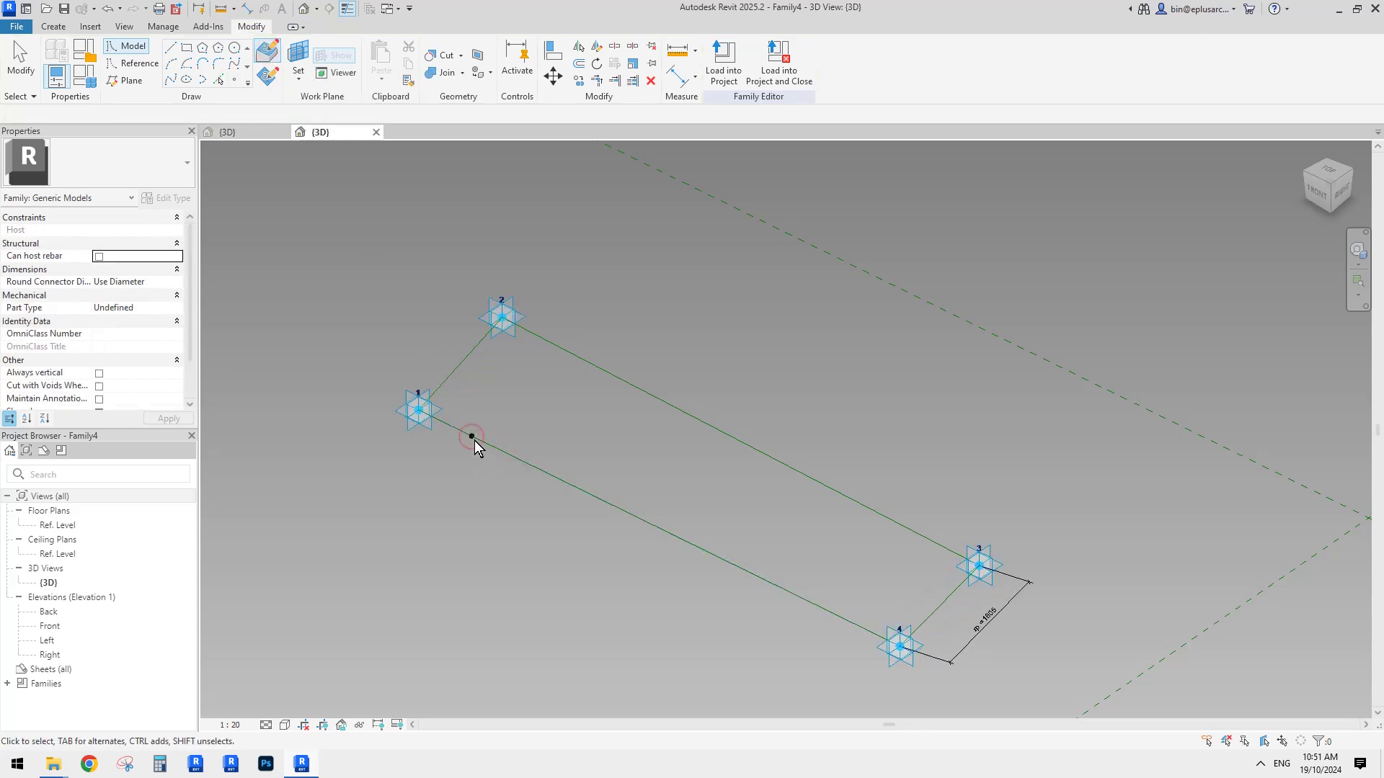
Set the measurement type of the point on line 1–4 to Segment Length and associate that length with the rp parameter.
middle_click_drag(480, 468, 255, 389, "shift")
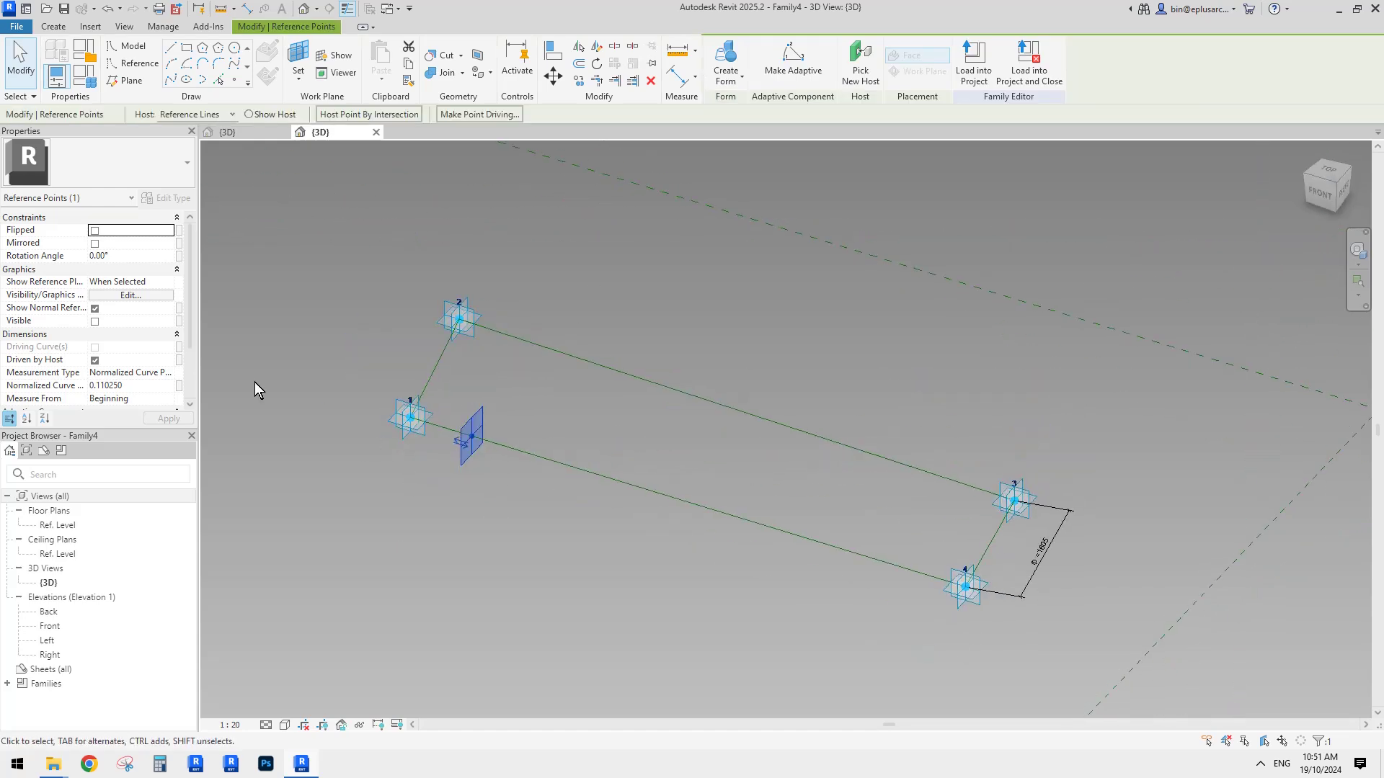
left_click(173, 381)
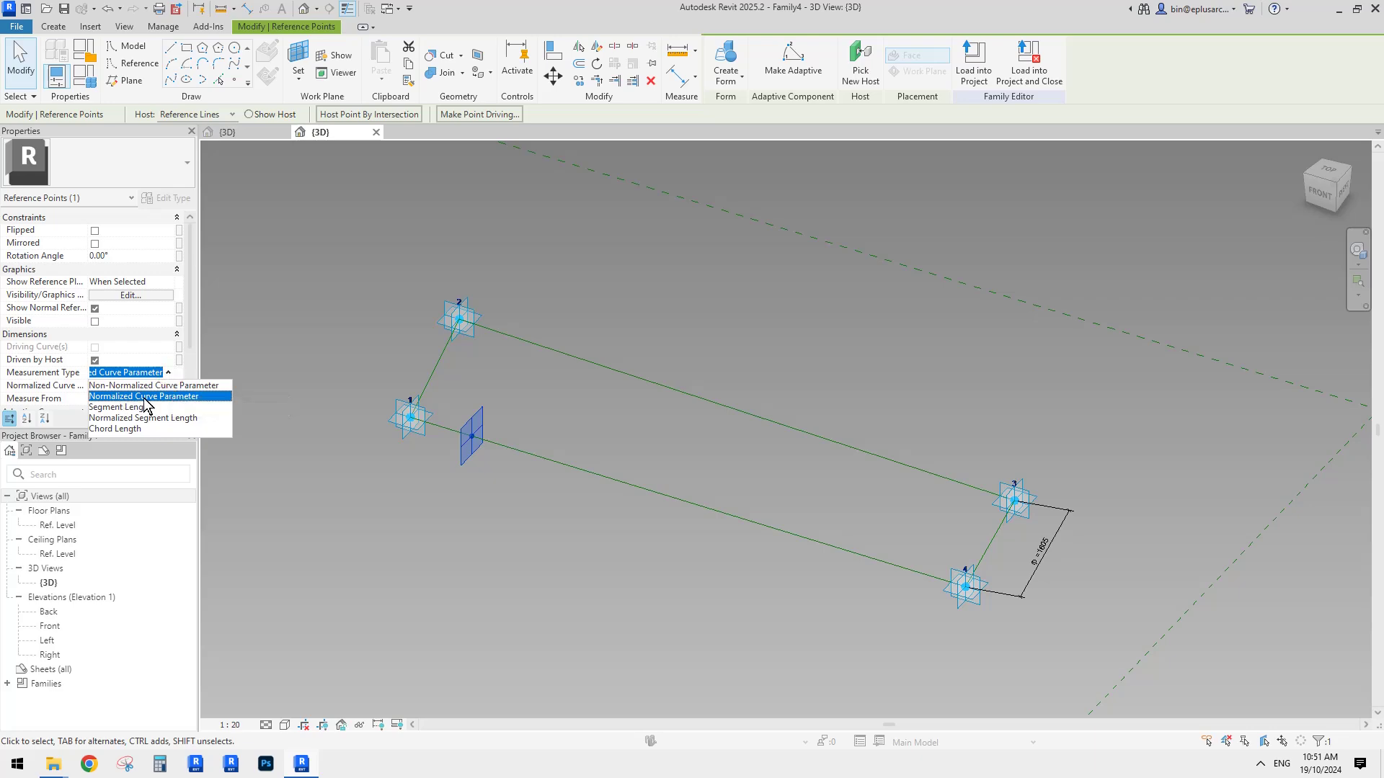
left_click(120, 408)
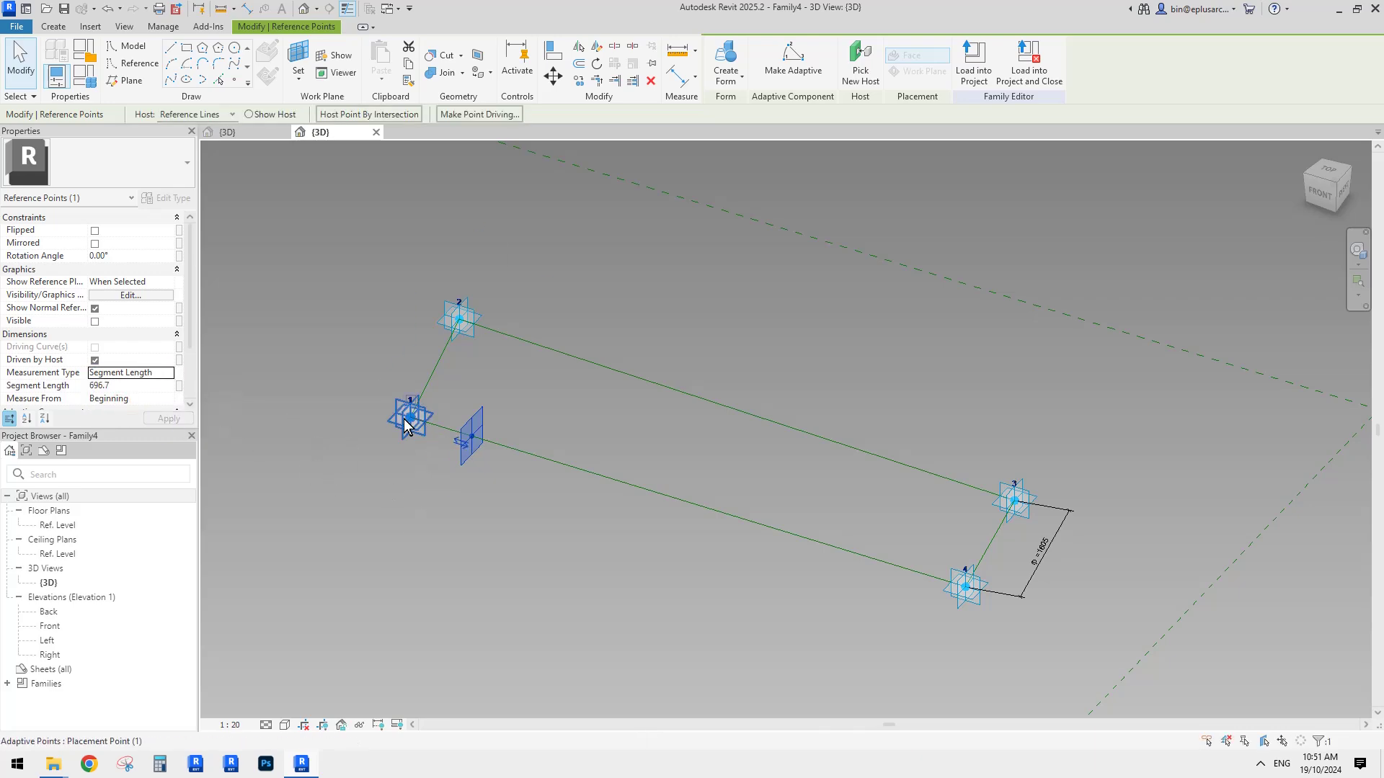
key("Tab")
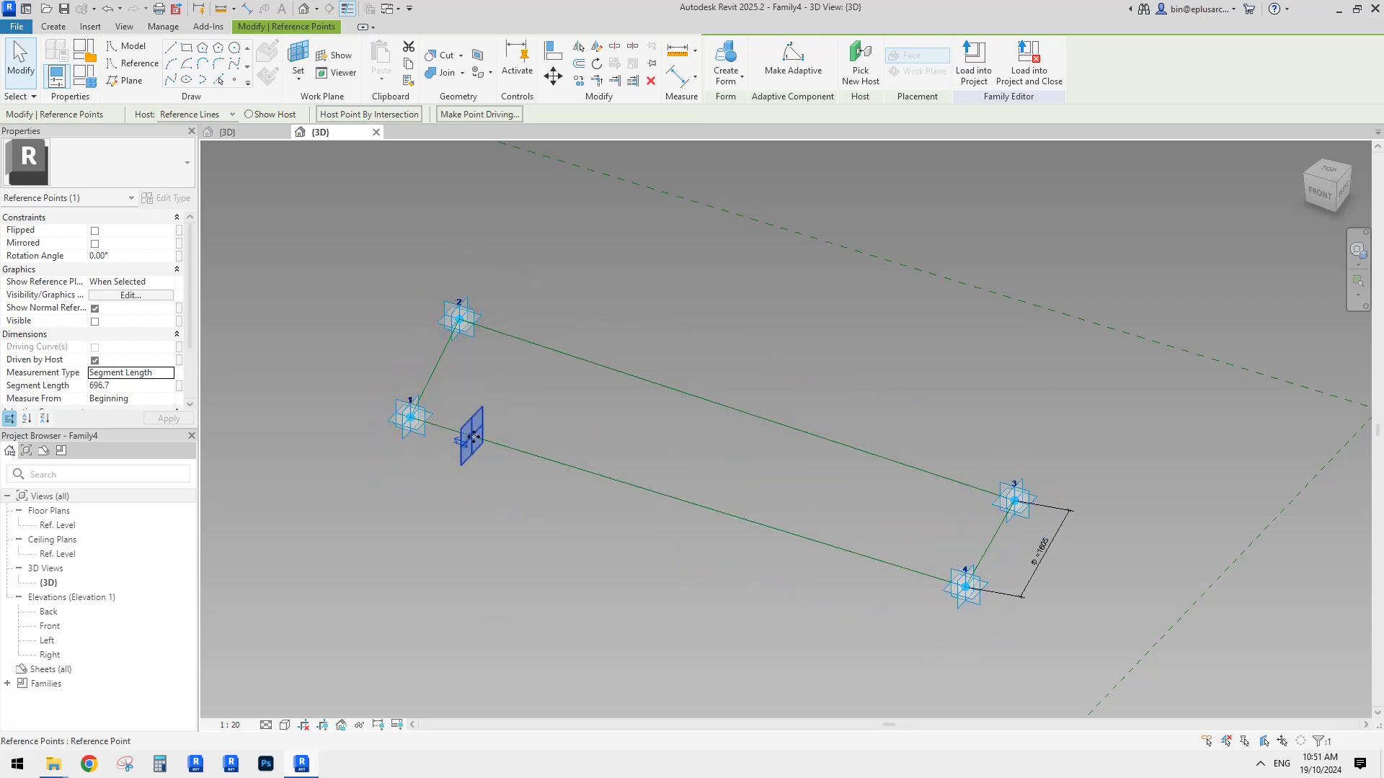
left_click(179, 385)
left_click(590, 346)
left_click(708, 507)
left_click(511, 534)
Move adaptive point 3 closer to point 4, to a distance of about 1416 mm, to test the rp-driven point.
middle_click_drag(511, 533, 568, 487, "shift")
scroll(618, 504, "down", 1)
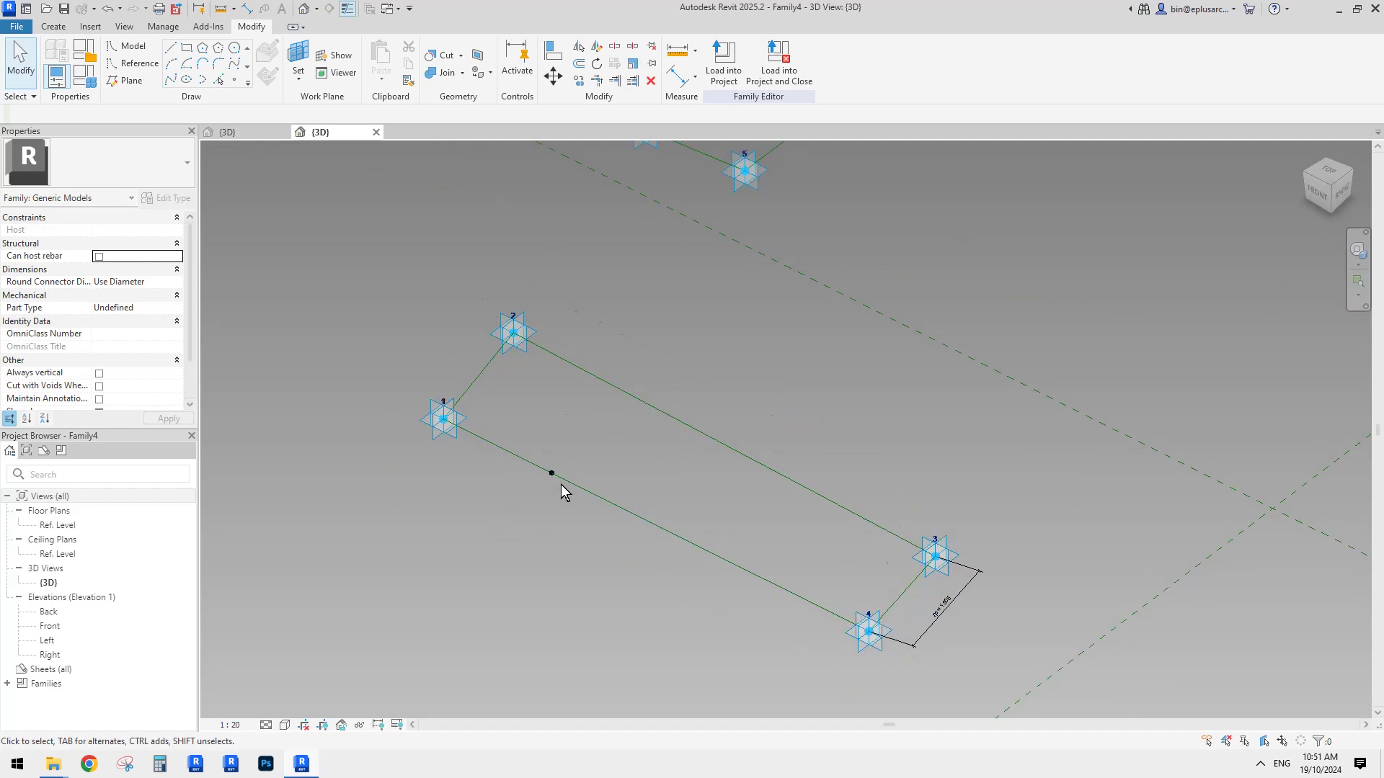
middle_click_drag(874, 606, 843, 569)
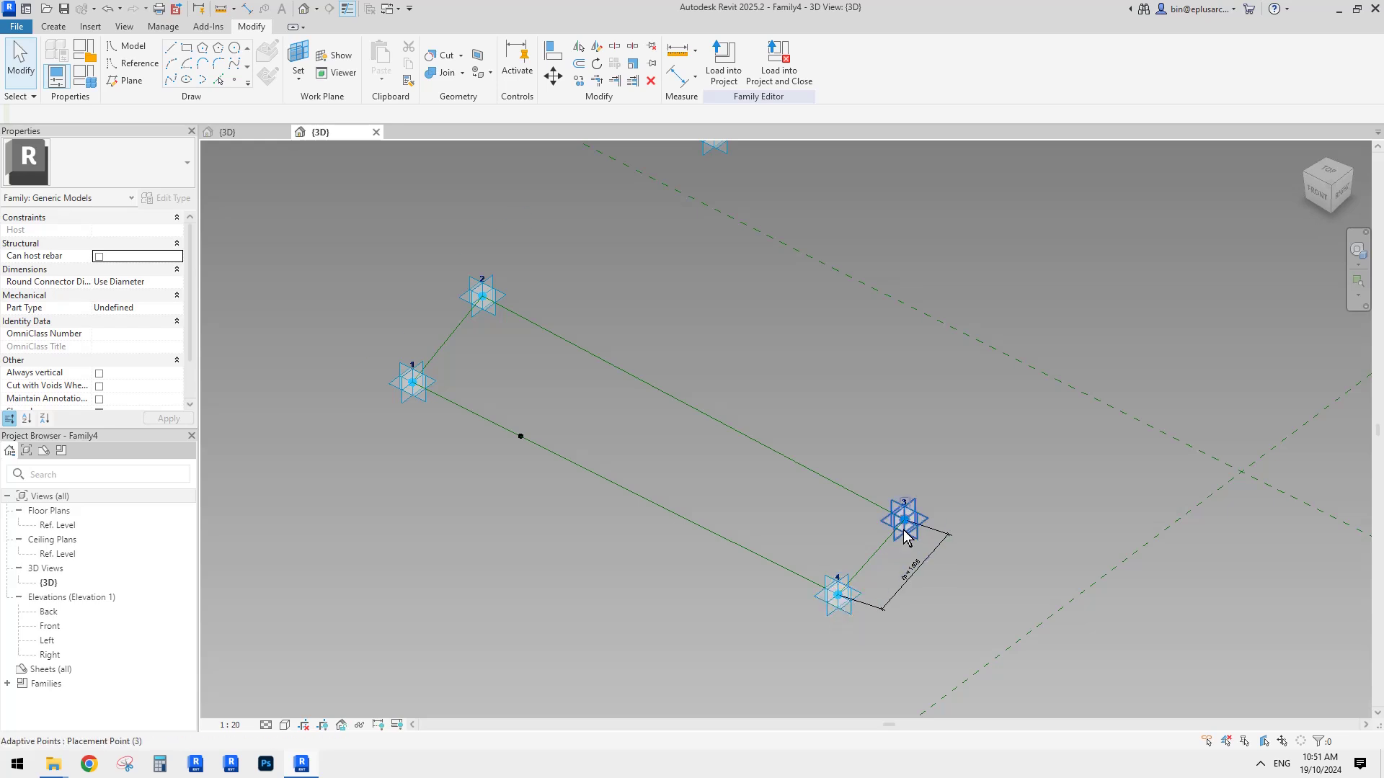
left_click(922, 517)
middle_click_drag(962, 549, 928, 554, "shift")
mouse_move(936, 509)
left_mouse_down()
mouse_move(879, 548)
mouse_move(948, 523)
left_mouse_up()
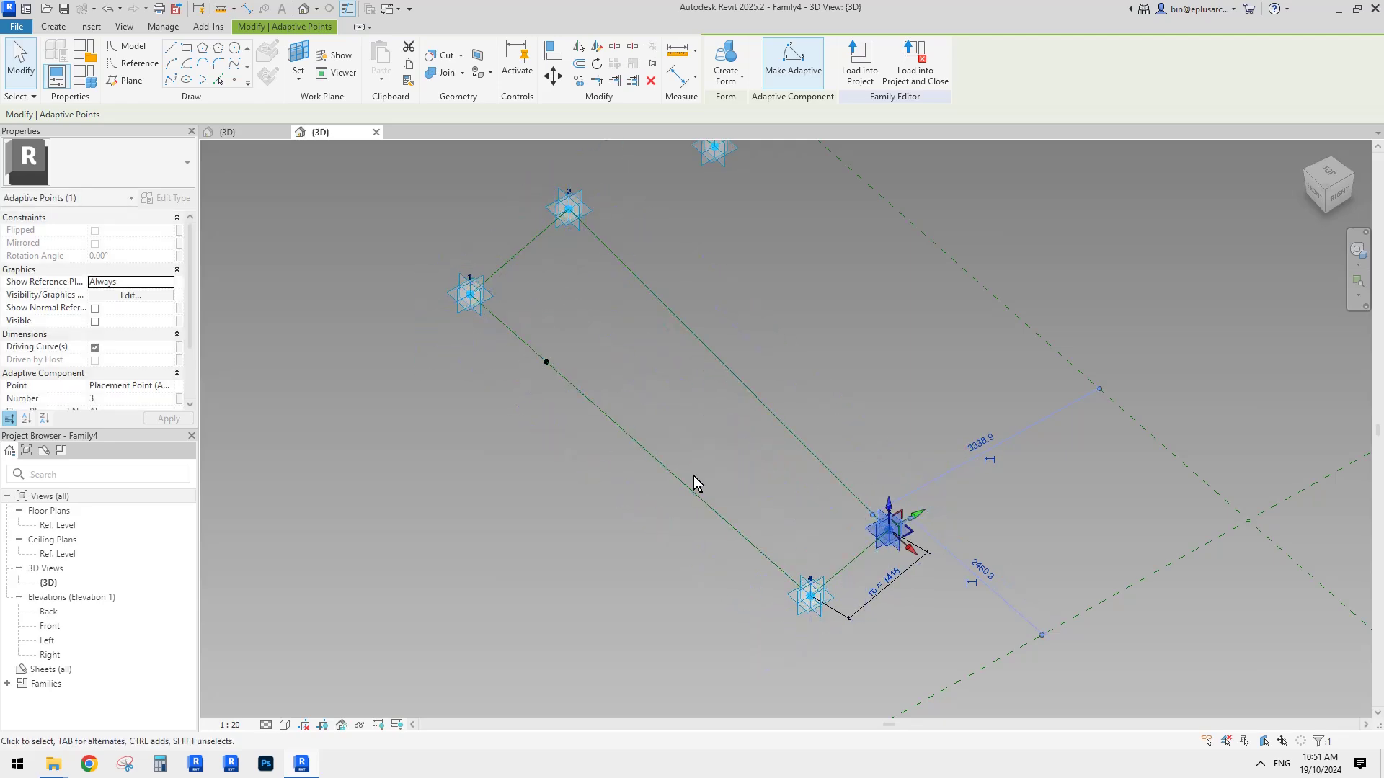
Place a reference point on the reference line from point 2 to point 3, close to point 2.
middle_click_drag(544, 368, 634, 435, "shift")
scroll(430, 226, "up", 3)
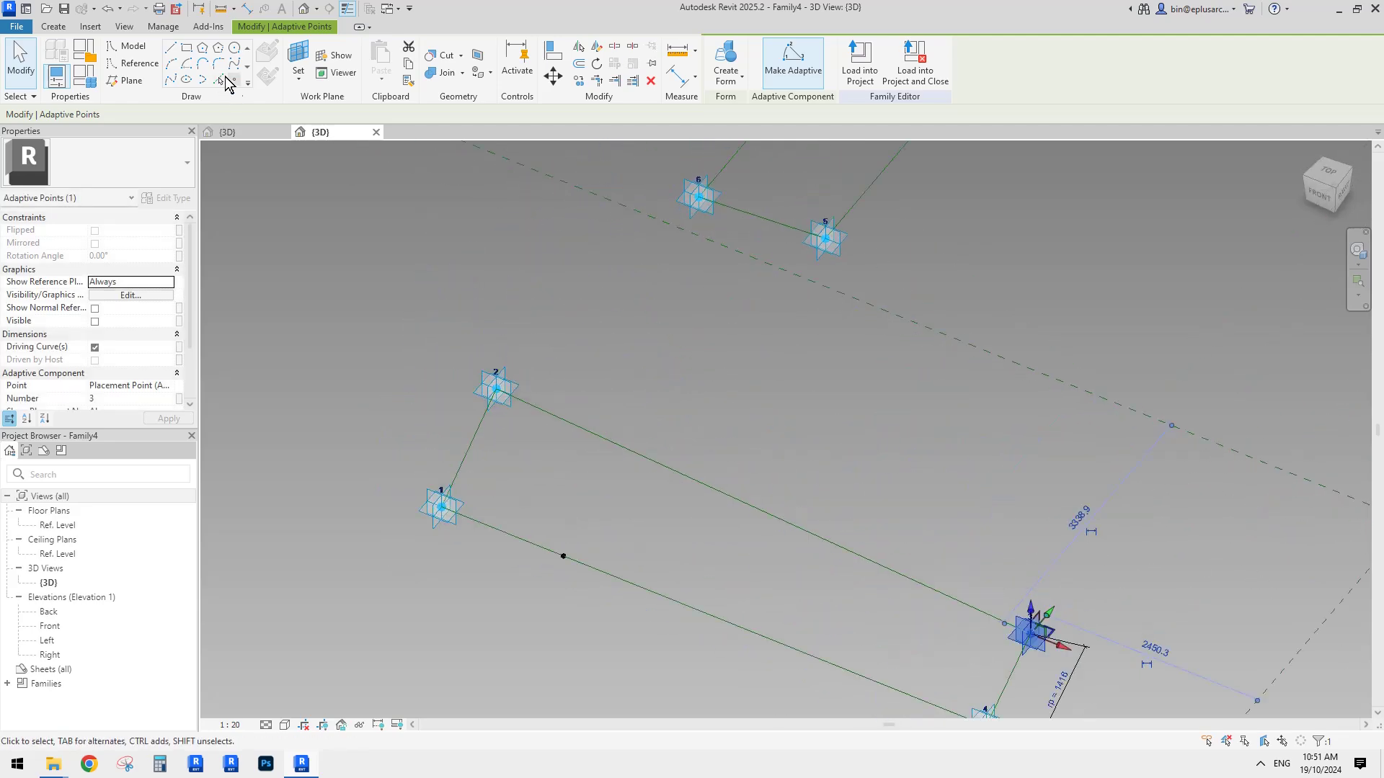
left_click(234, 79)
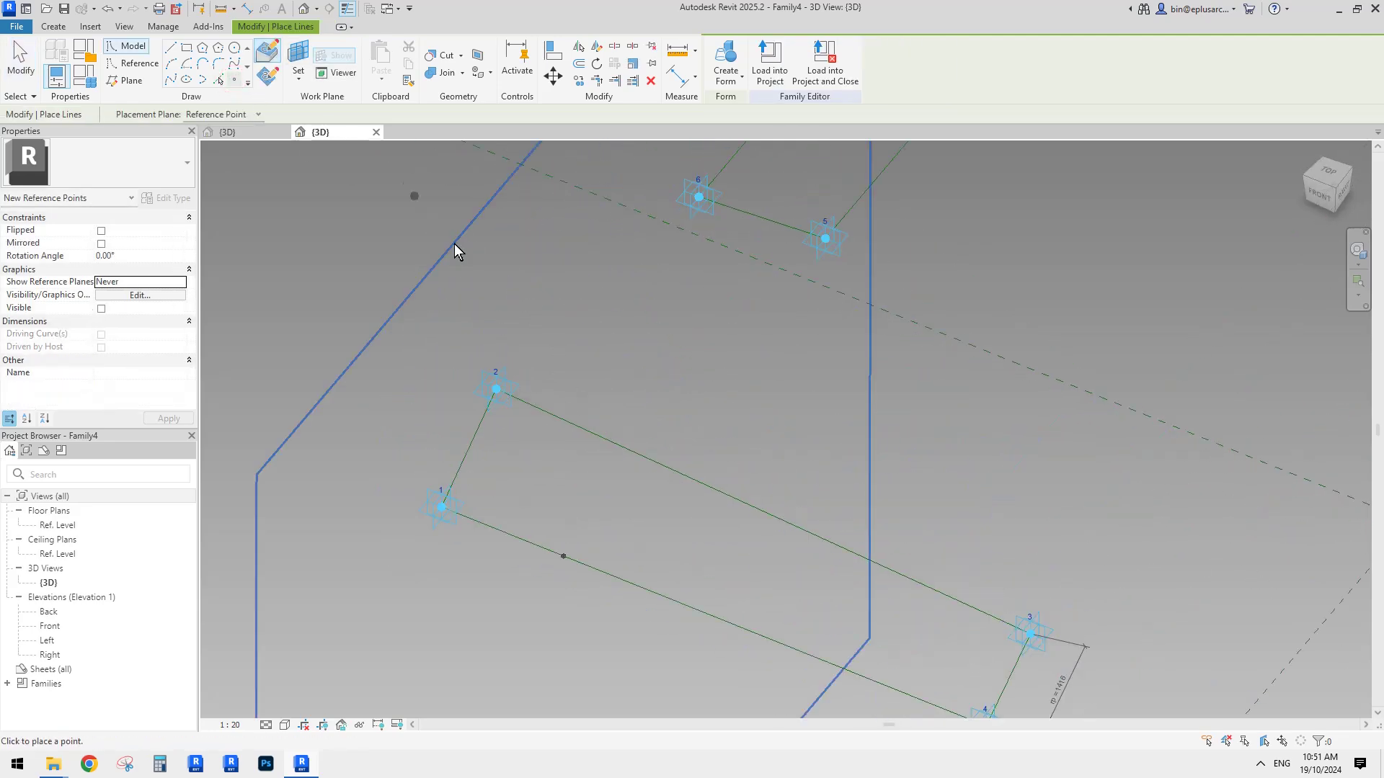
left_click(558, 417)
middle_click_drag(713, 289, 752, 423)
key("Escape")
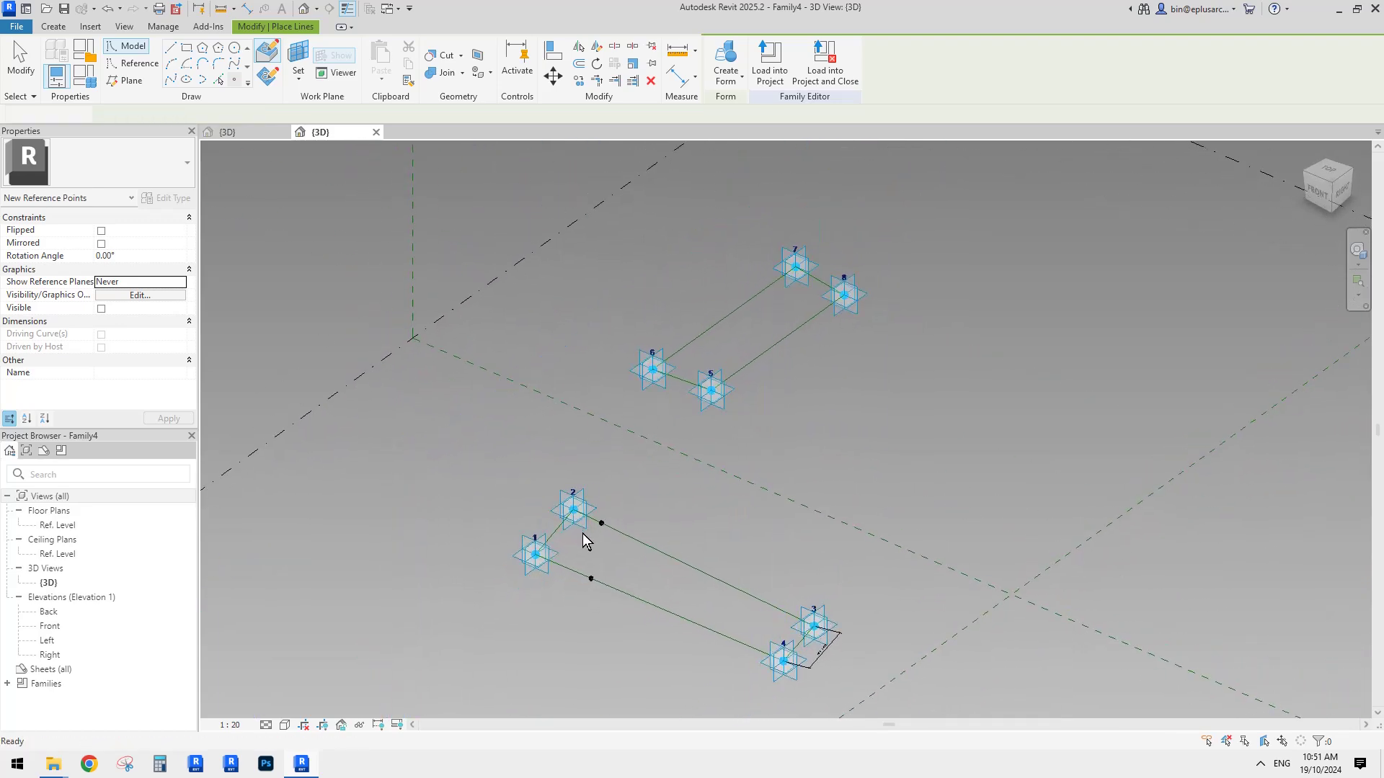
Set the measurement type of the point on line 2–3 to Segment Length and associate that length with the rp parameter.
scroll(591, 525, "up", 2)
left_click(606, 519)
middle_click_drag(646, 494, 562, 455, "shift")
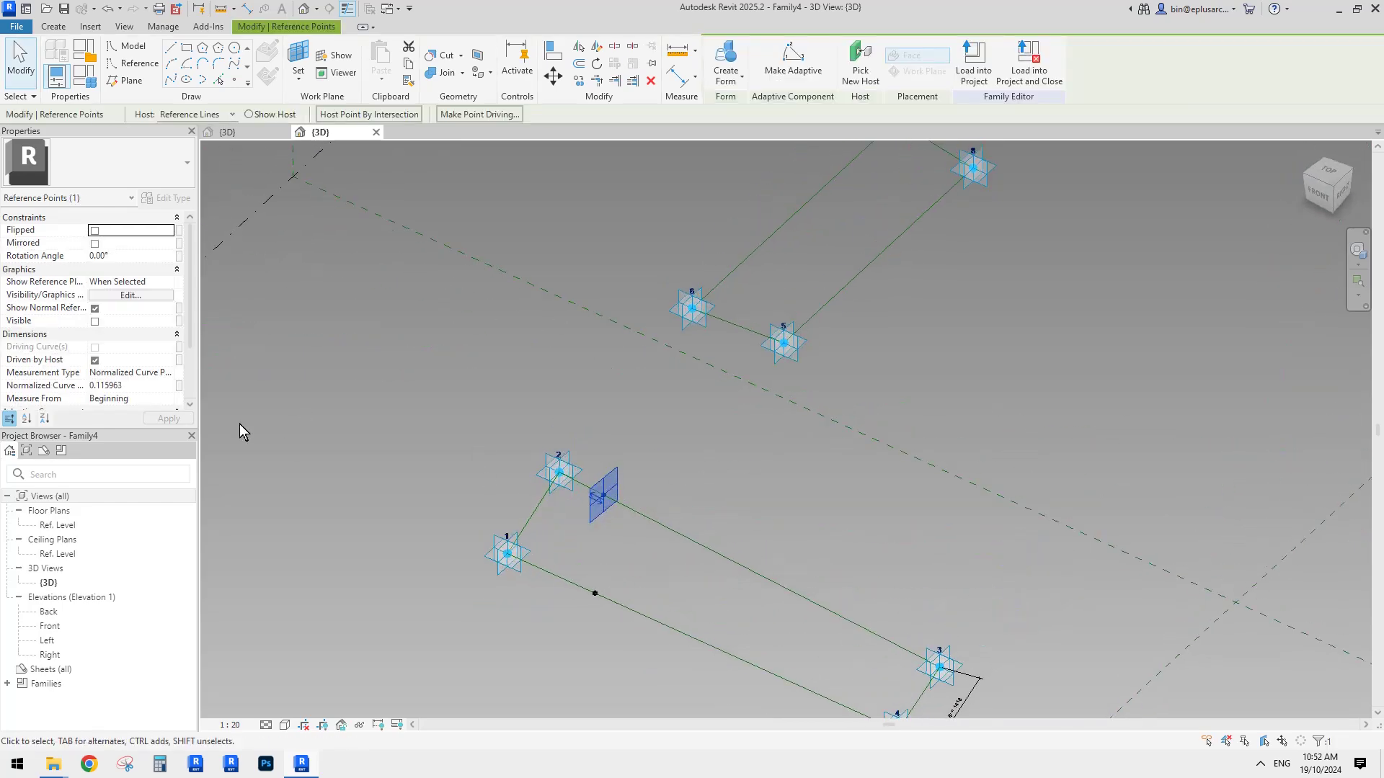
left_click(169, 374)
left_click(124, 408)
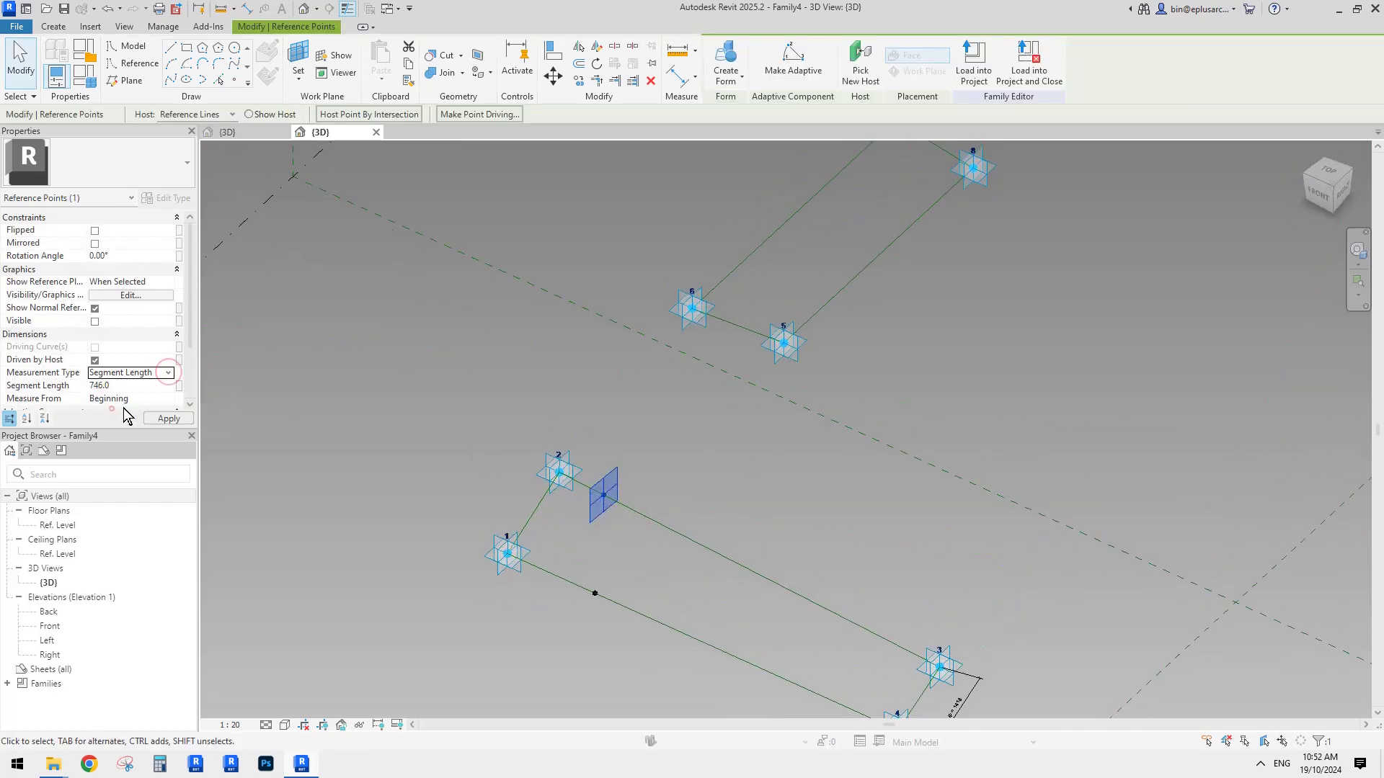
left_click(178, 386)
left_click(604, 346)
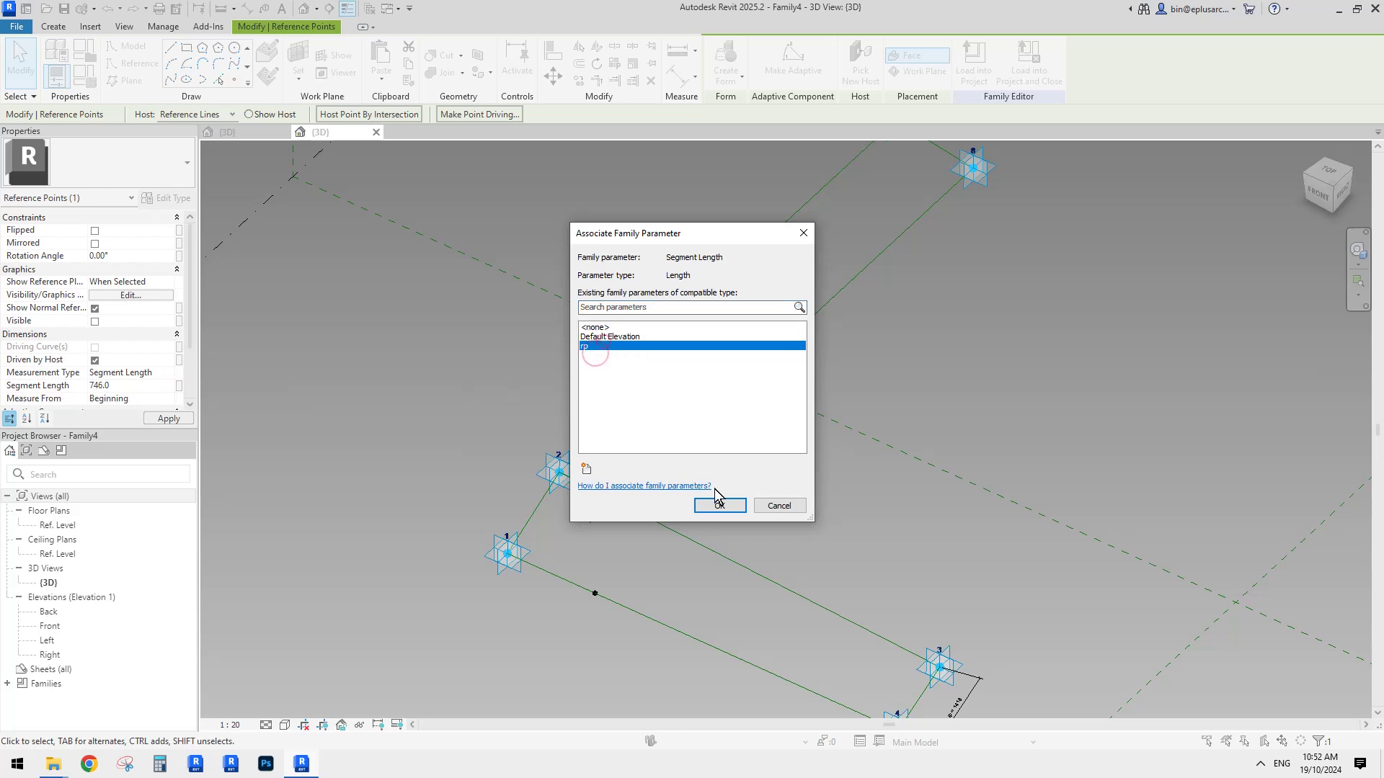
left_click(720, 505)
Place reference points on the upper loop's two long lines, one near point 7 and one near point 8.
middle_click_drag(759, 490, 828, 365, "shift")
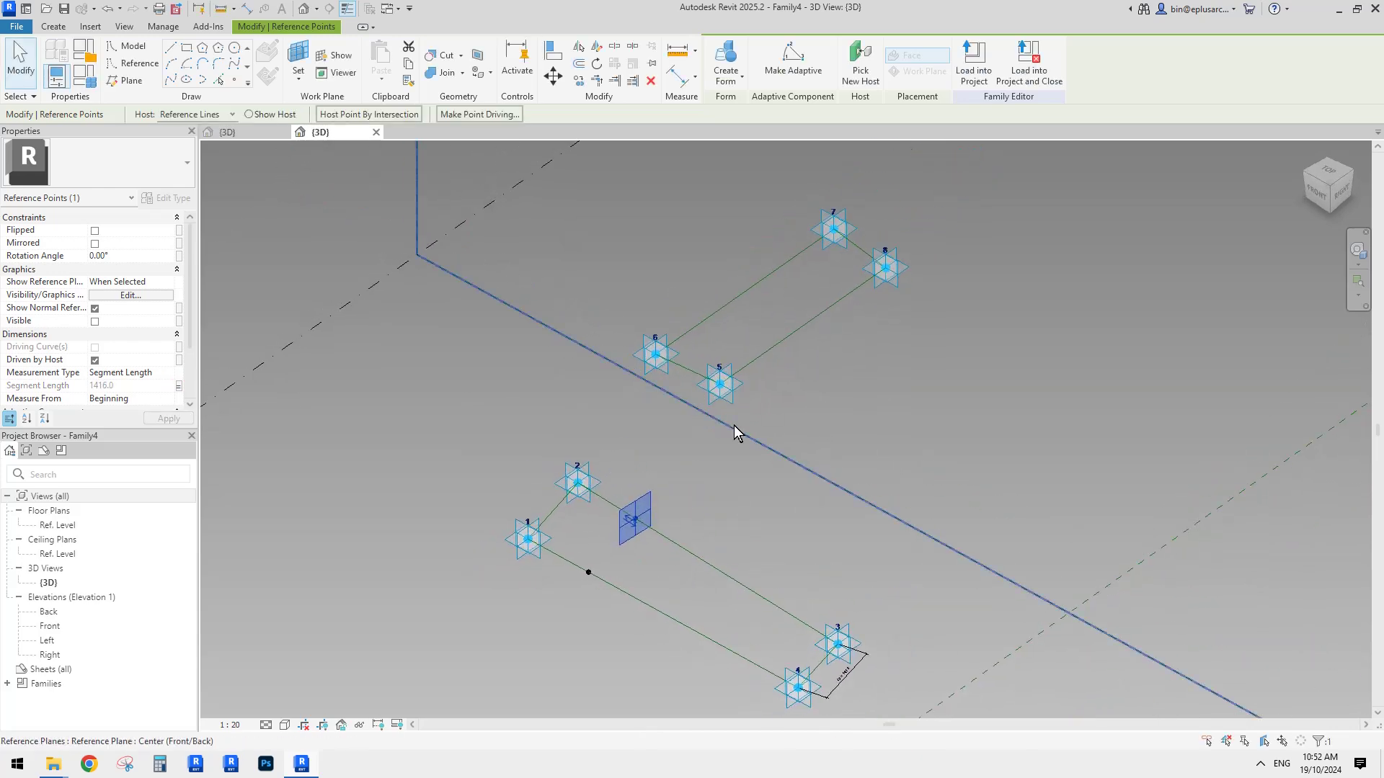
key("Tab")
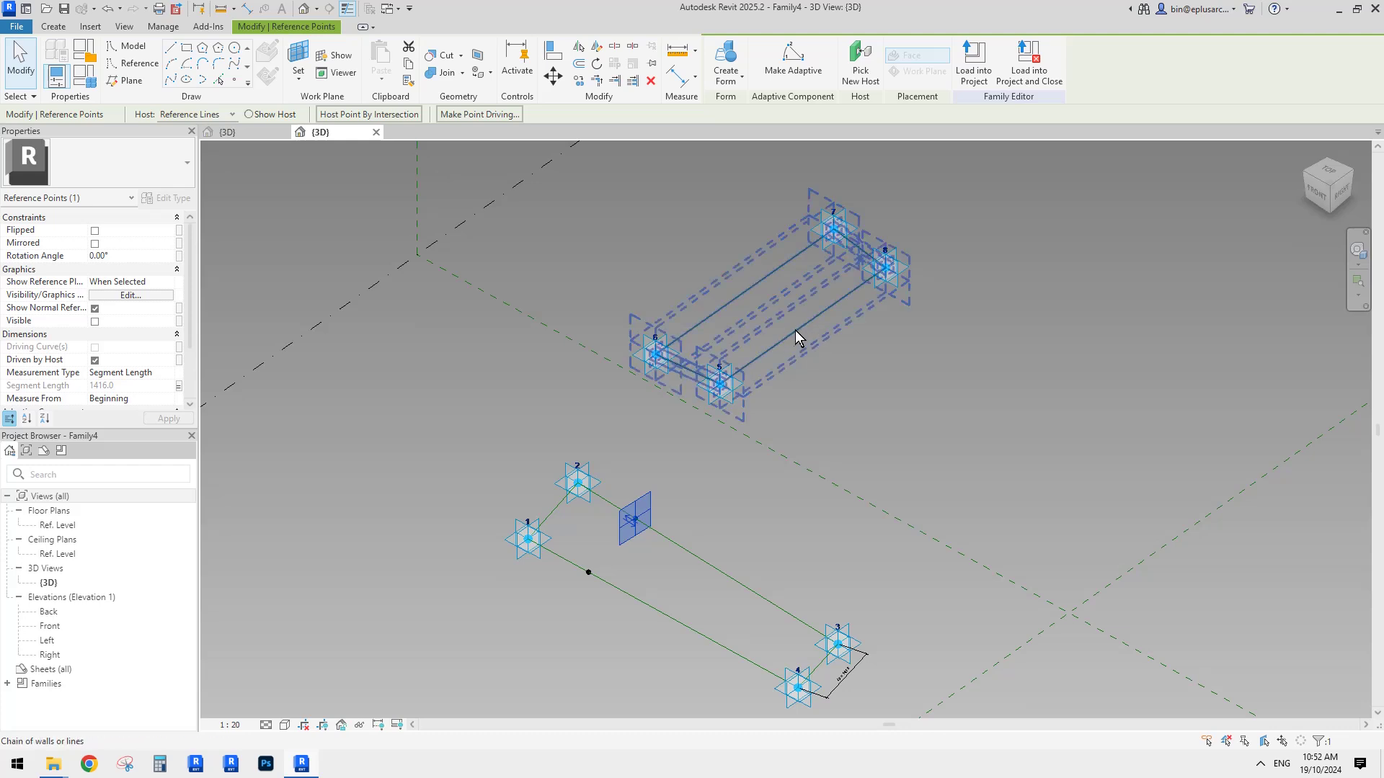
mouse_move(797, 364)
middle_mouse_down("shift")
mouse_move(775, 338)
mouse_move(778, 355)
middle_mouse_up("shift")
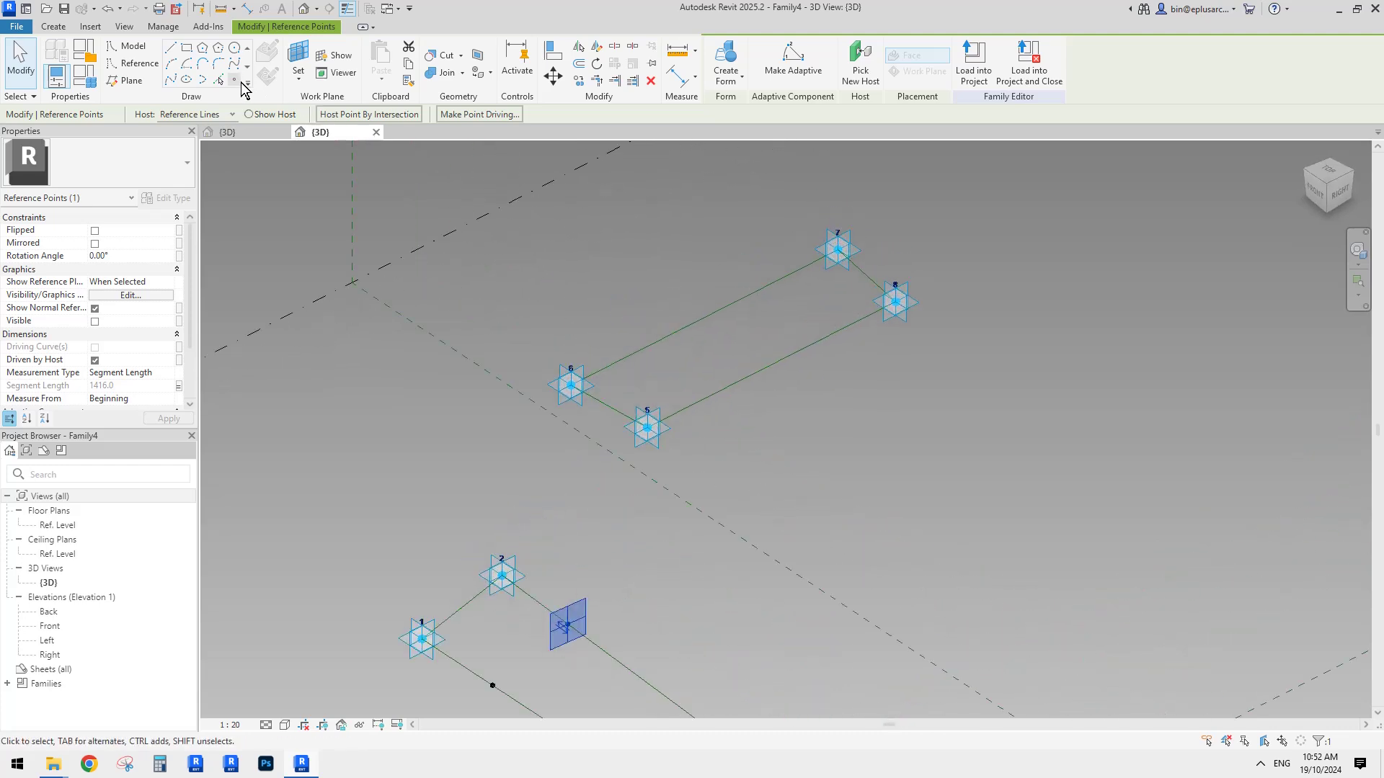
left_click(235, 80)
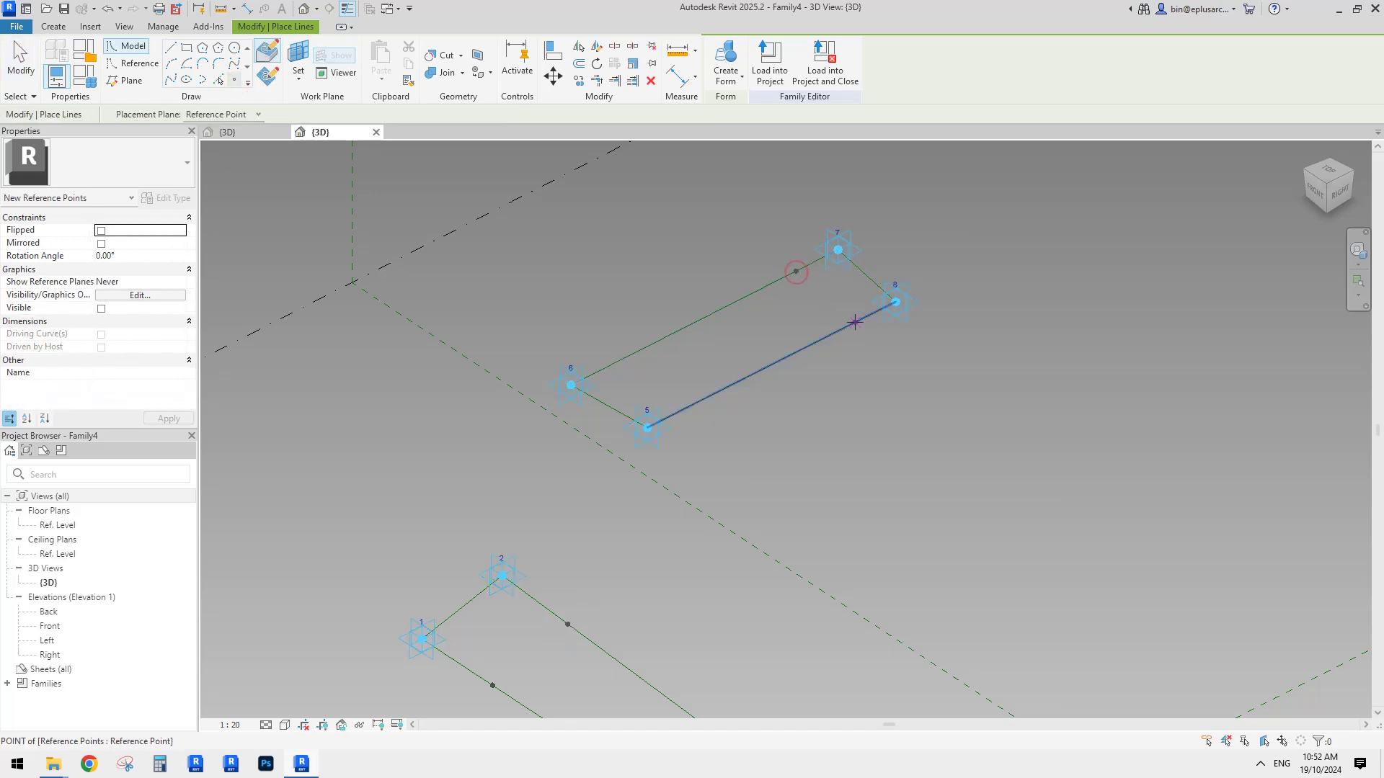
left_click(855, 322)
key("Escape")
key("Escape")
Flip the measuring direction of the two upper-loop reference points near points 7 and 8 so each measures from End.
left_click(796, 271)
middle_click_drag(883, 339, 787, 304, "shift")
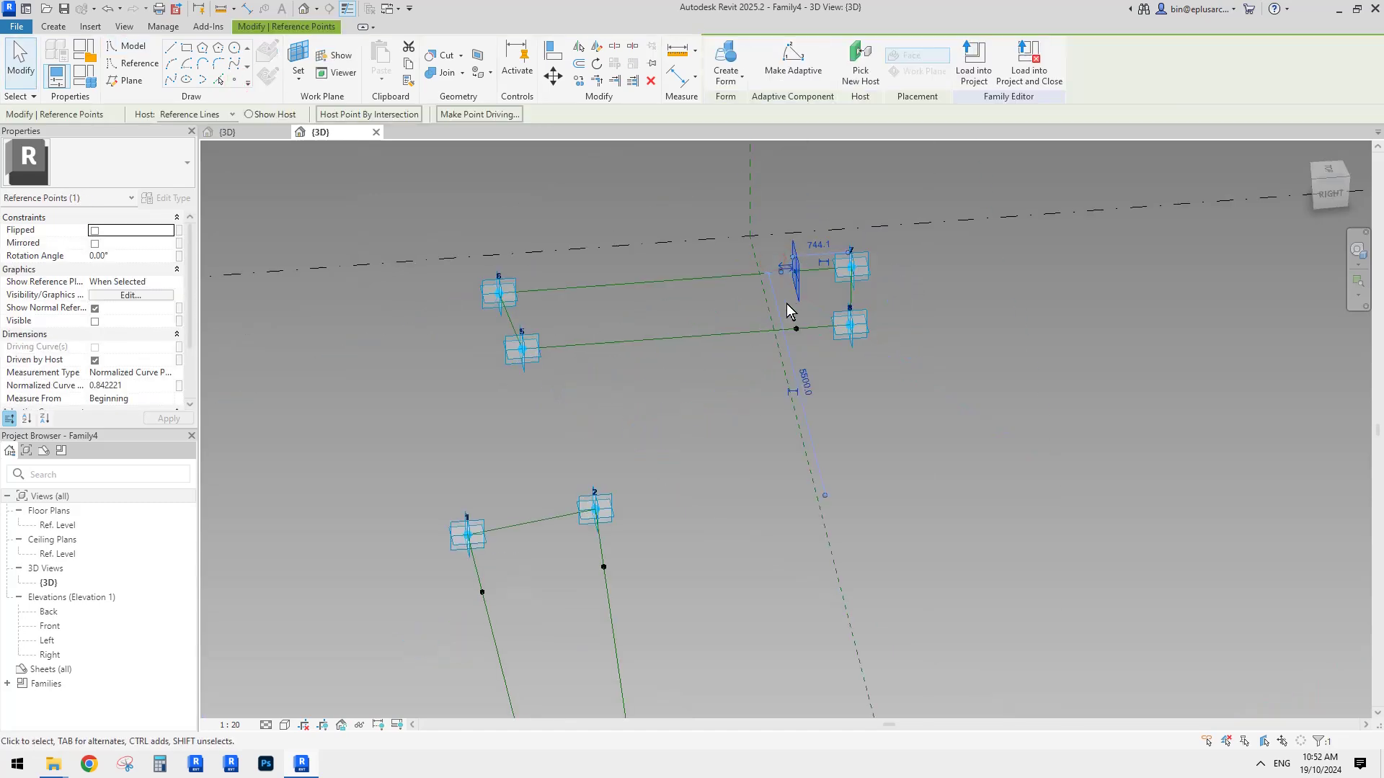
scroll(790, 273, "up", 3)
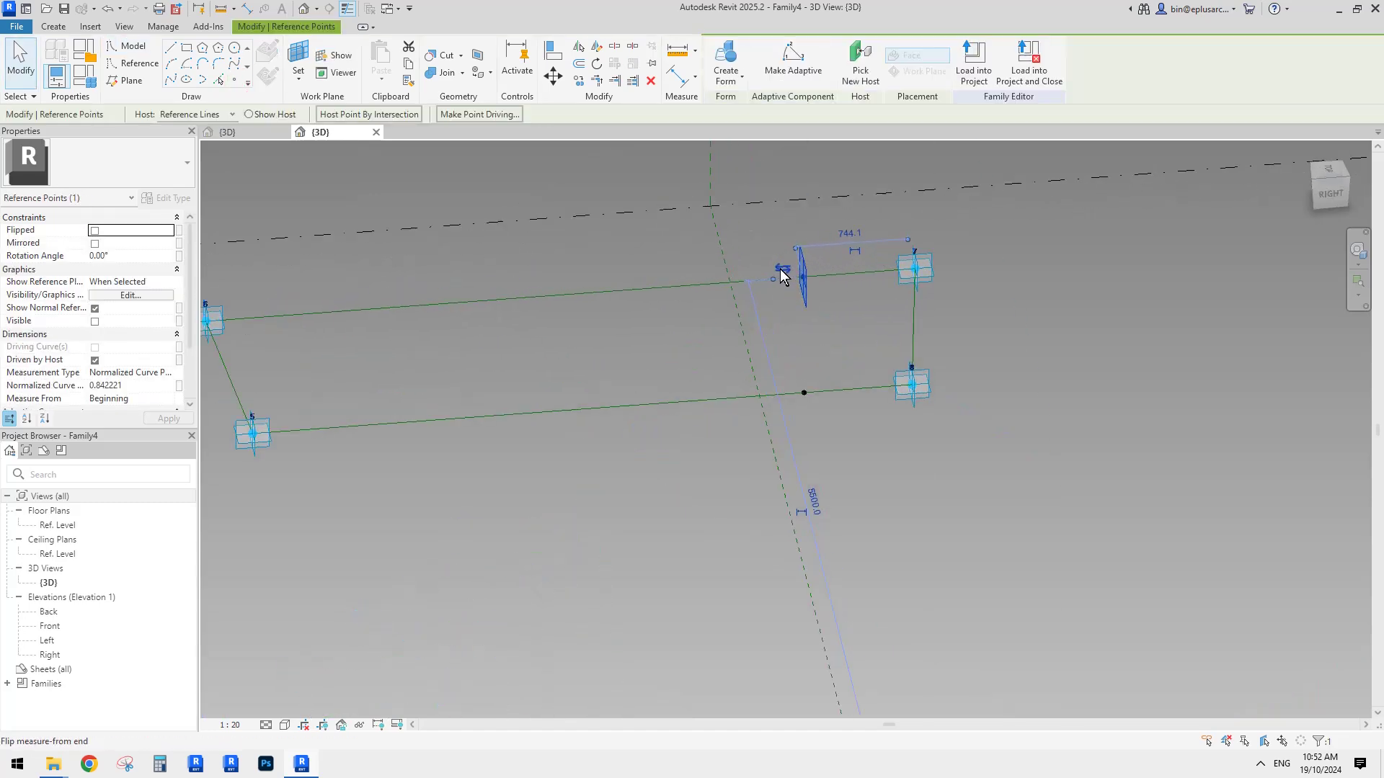
left_click(783, 270)
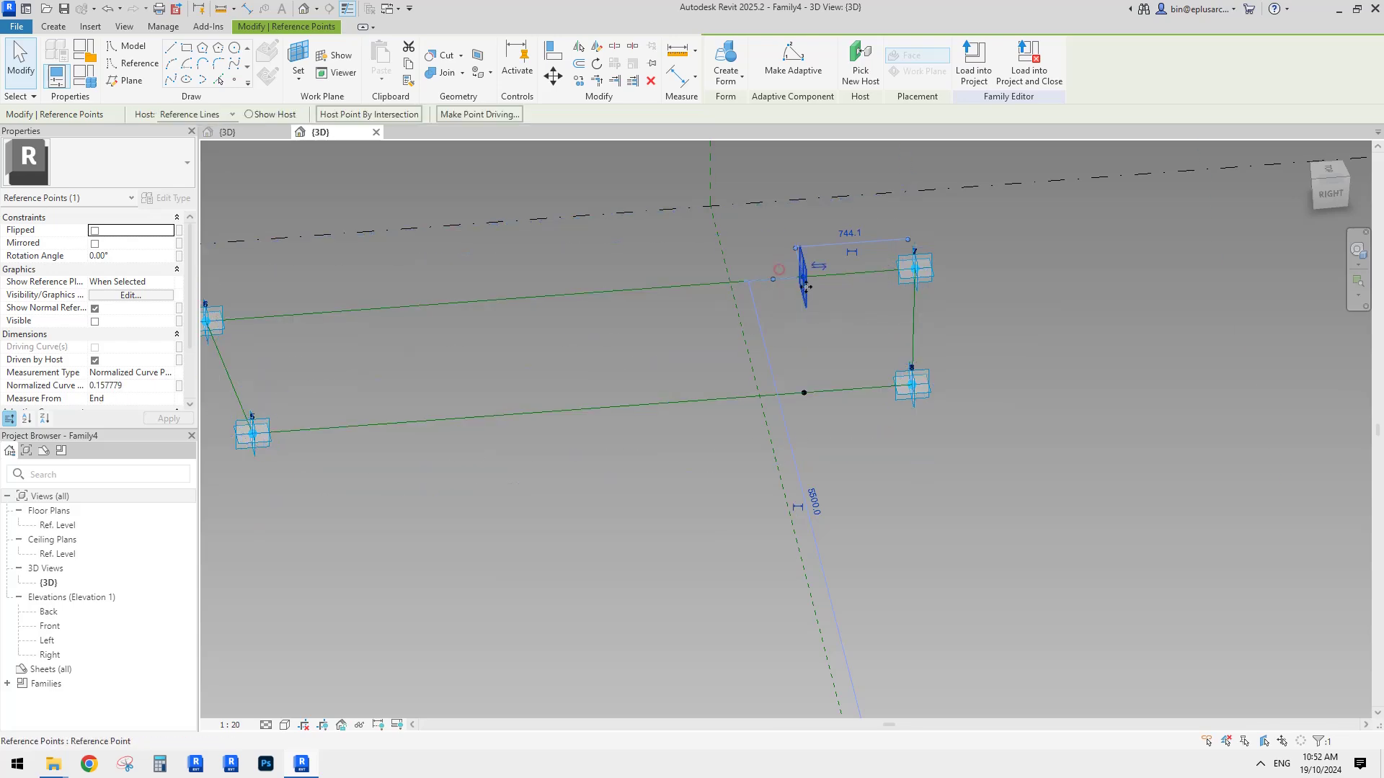
left_click(804, 394)
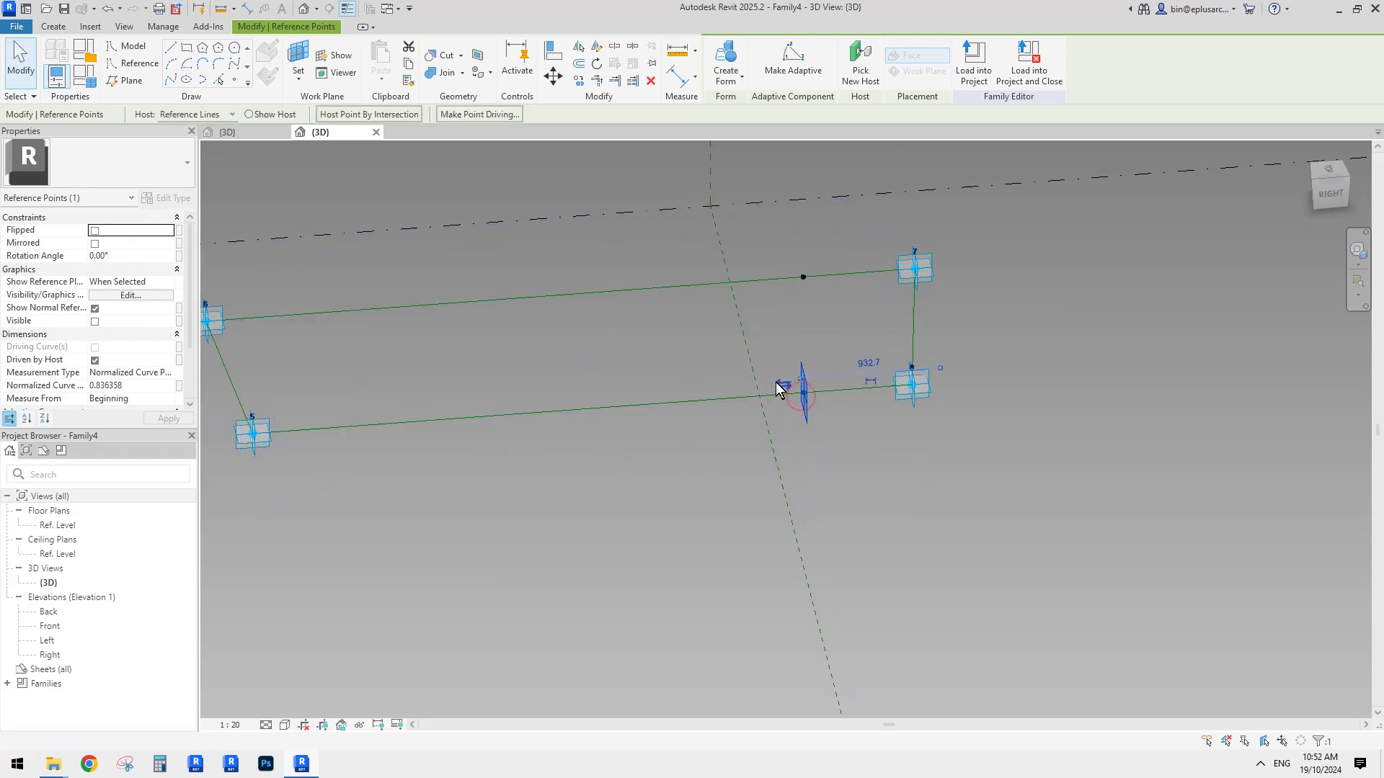
left_click(828, 331)
Set both upper-loop reference points to the Segment Length measurement type and associate that length with the rp parameter.
left_click_drag(823, 383, 829, 436)
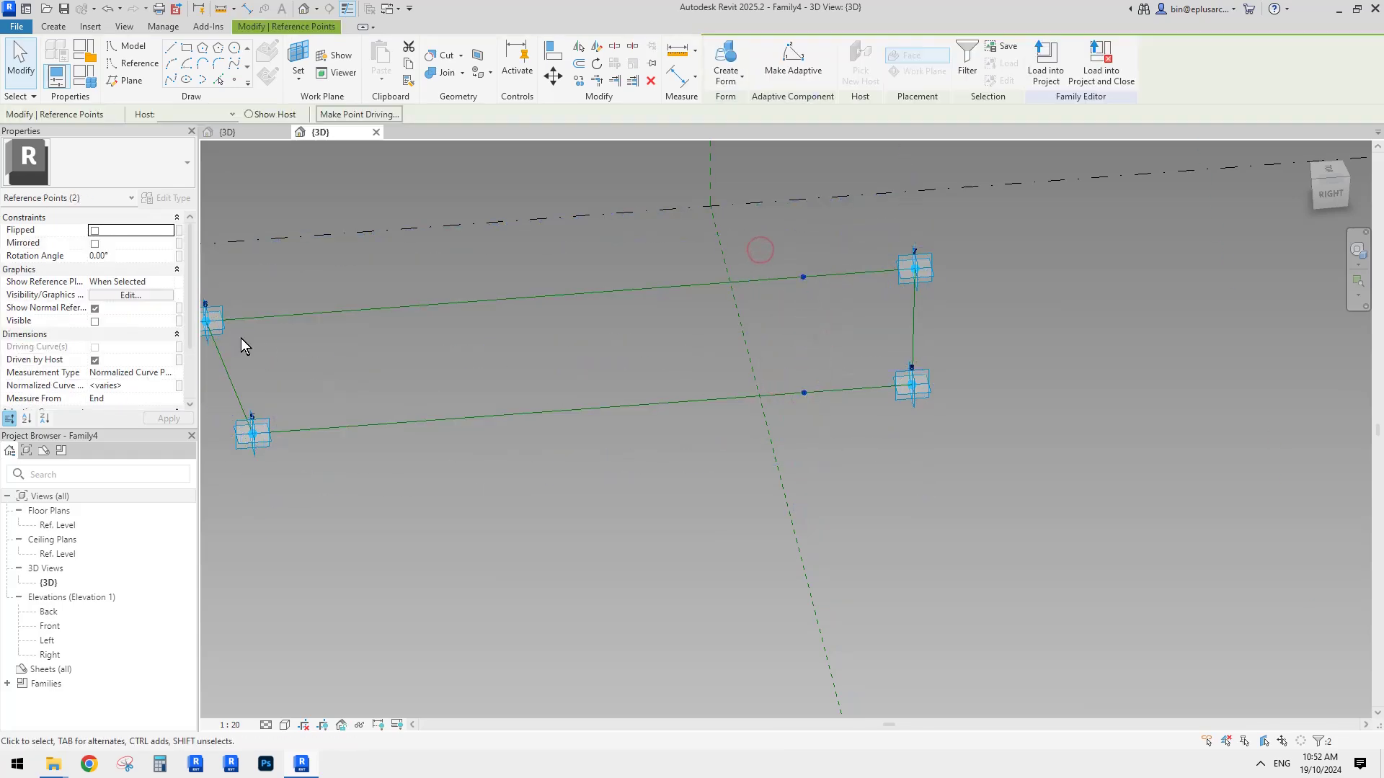
left_click(173, 373)
left_click(120, 409)
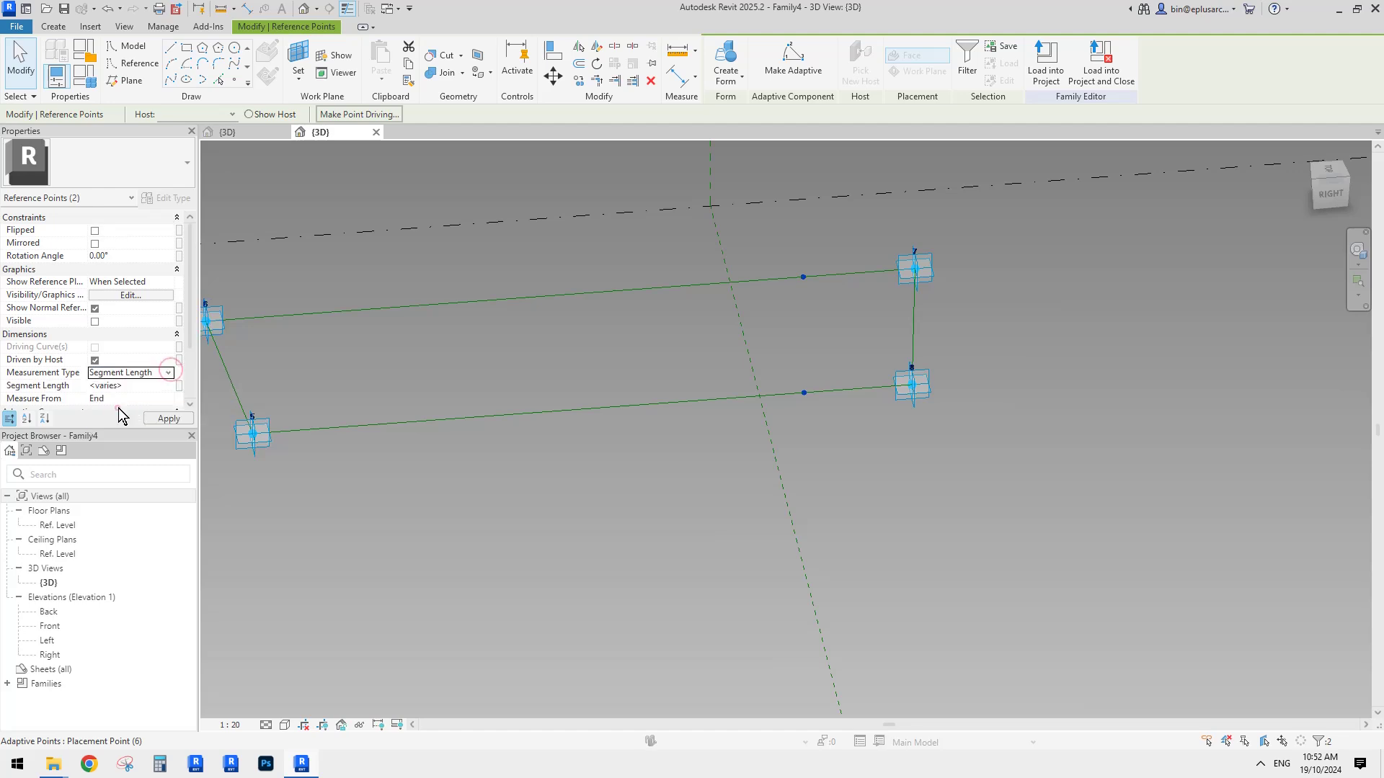
left_click(179, 386)
left_click(595, 347)
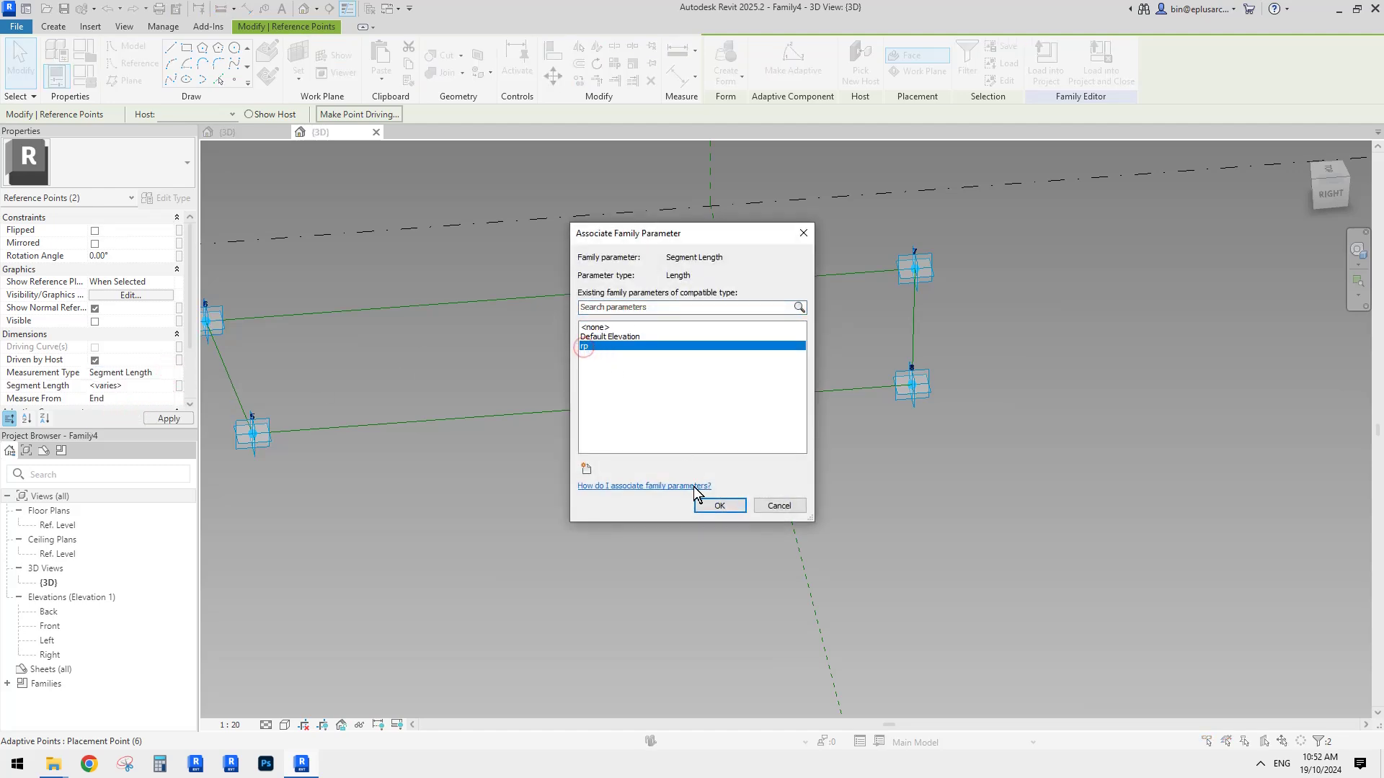
left_click(720, 506)
Connect the lower loop's two rp-driven reference points with a spline through points and make it a reference line.
scroll(803, 470, "down", 4)
middle_click_drag(779, 422, 758, 392, "shift")
scroll(651, 463, "up", 4)
left_click(607, 456)
middle_click_drag(608, 455, 633, 466, "shift")
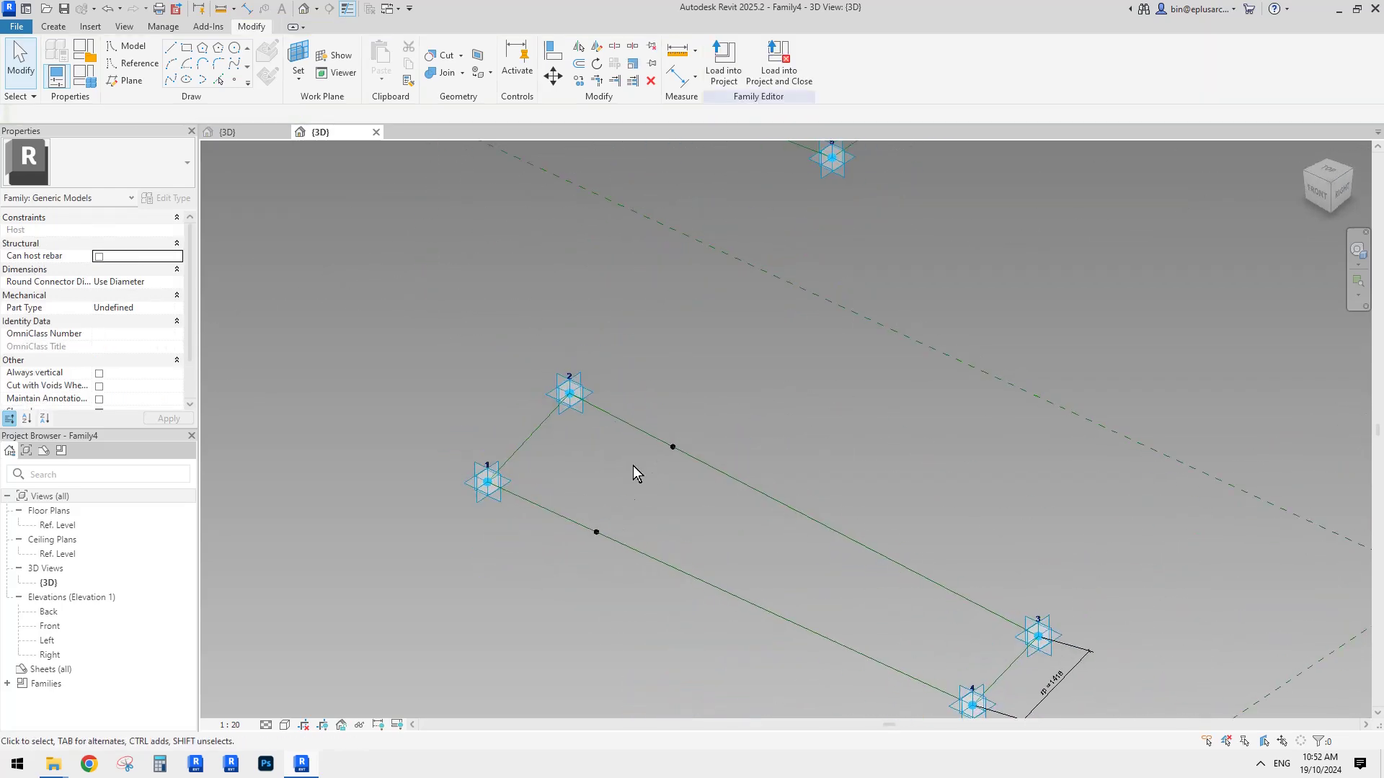
left_click_drag(625, 553, 624, 554)
left_click(664, 433, "ctrl")
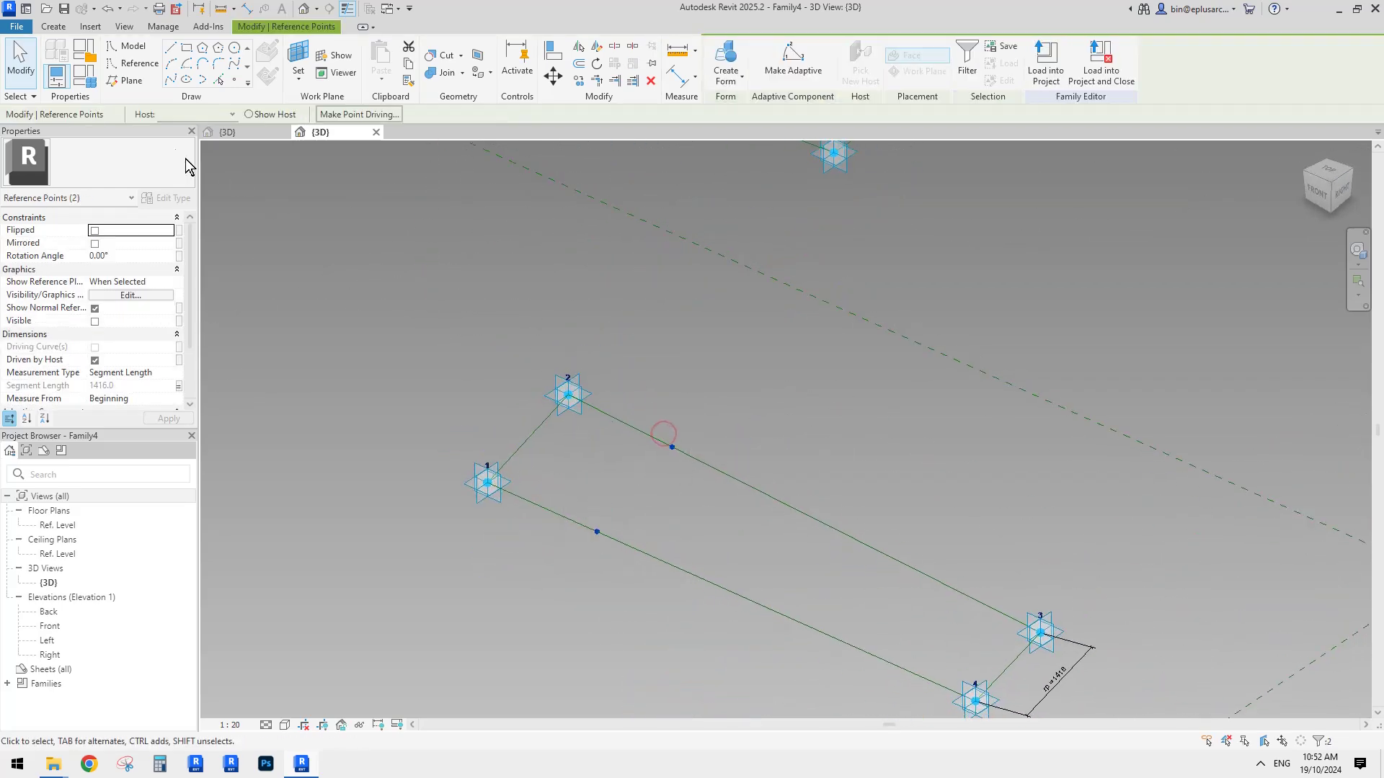
left_click(169, 80)
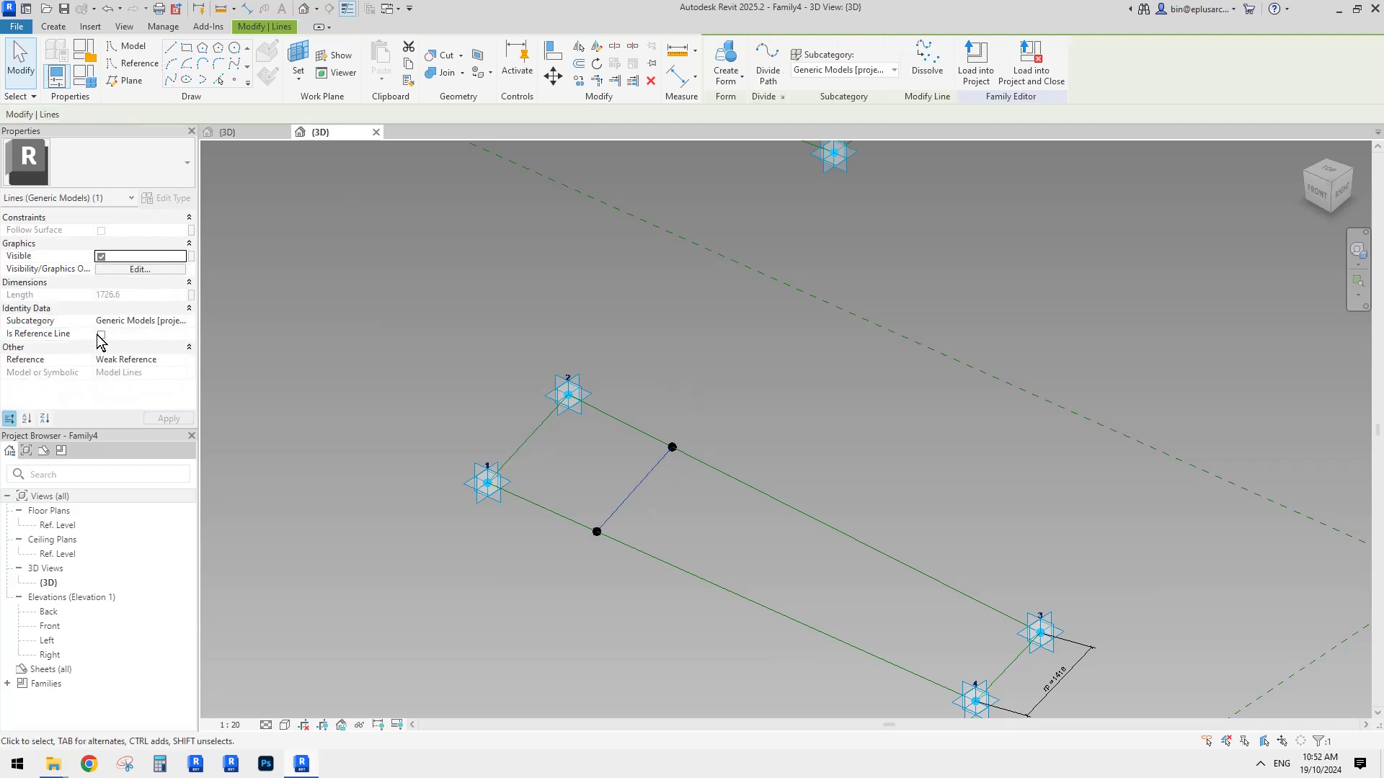
left_click(100, 334)
left_click(526, 532)
Connect points 1 and 2 to their neighbouring lower-loop reference points with splines through points, and make both reference lines.
left_click_drag(432, 441, 617, 575)
left_click(170, 83)
left_click(101, 335)
left_click_drag(519, 324, 728, 471)
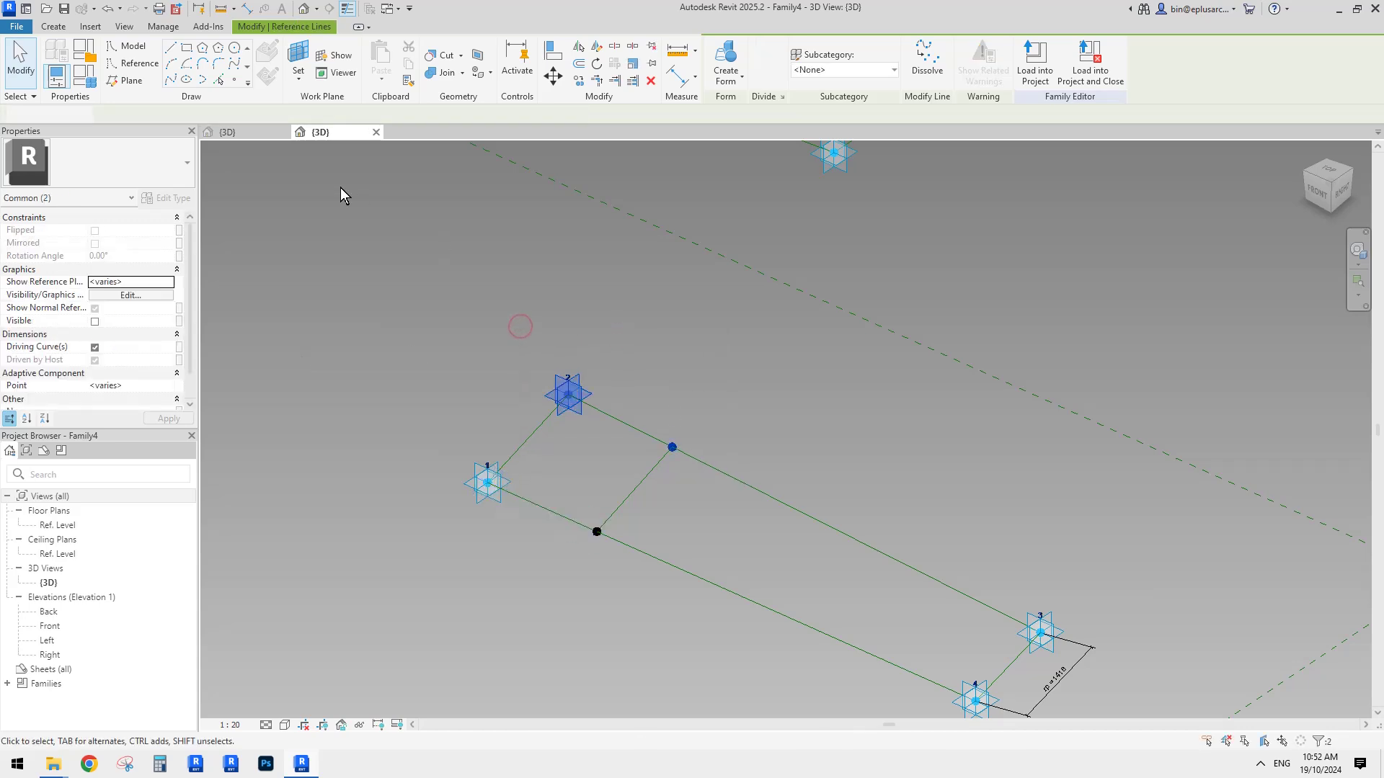
left_click(170, 79)
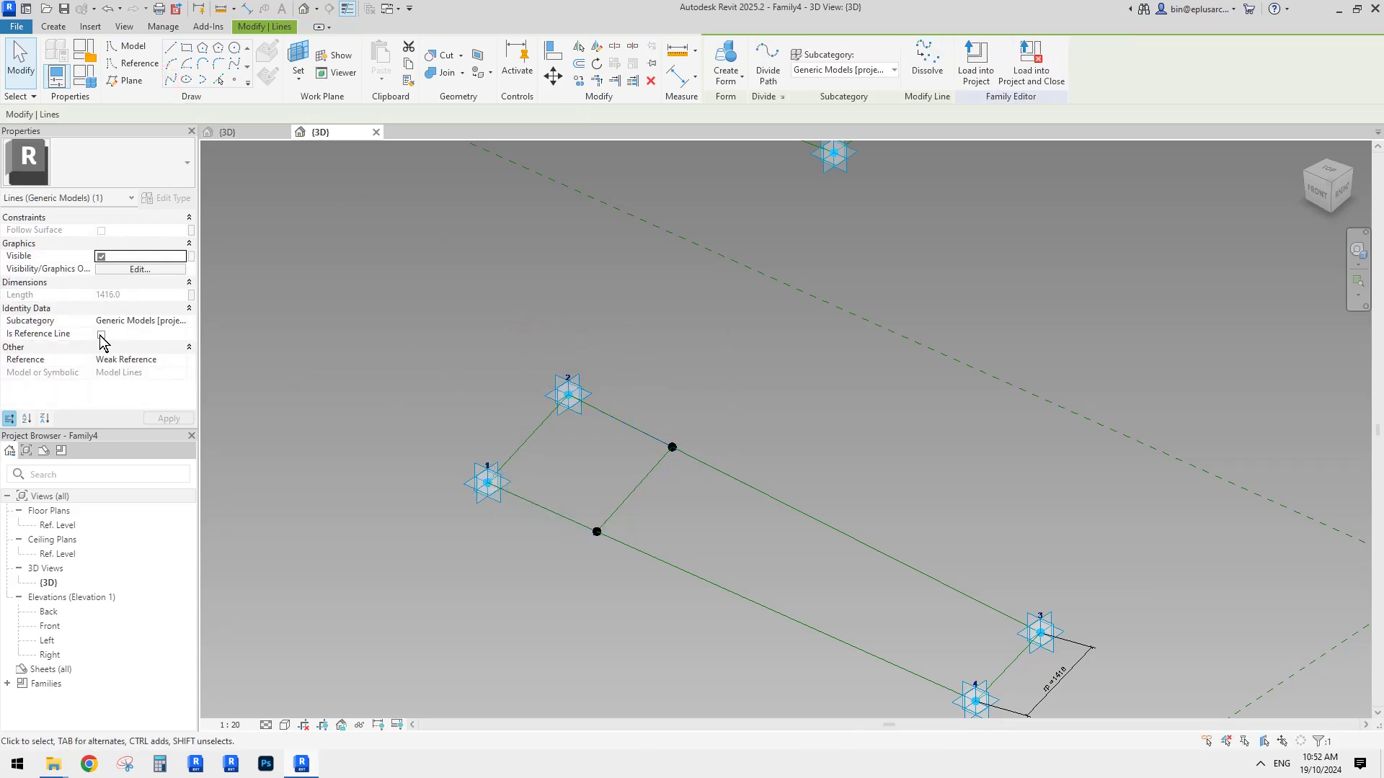
left_click(101, 335)
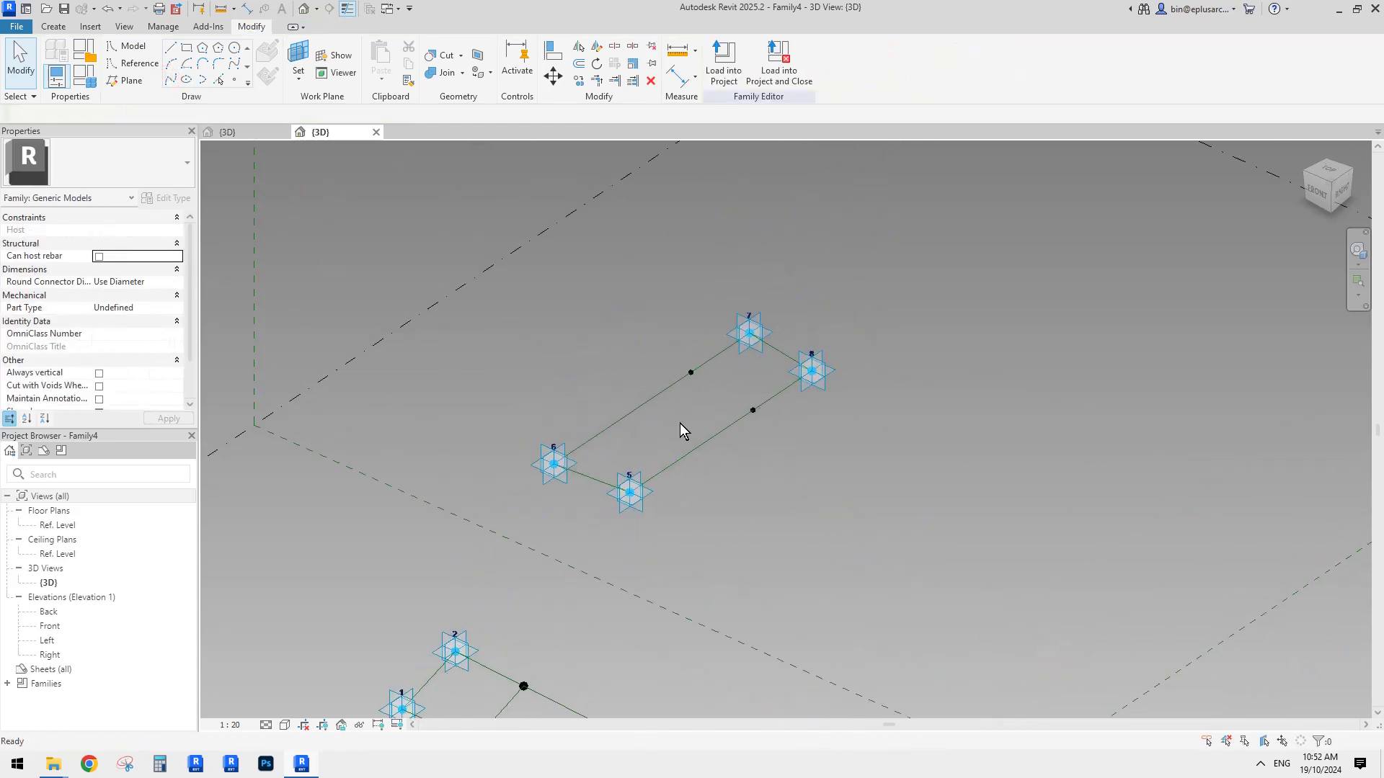
Connect the upper loop's two rp-driven reference points with a spline through points and make it a reference line.
scroll(681, 422, "up", 2)
left_click_drag(789, 438, 791, 439)
left_click(171, 80)
left_click(101, 336)
Connect points 7 and 8 to their neighbouring upper-loop reference points with splines through points, and make both reference lines.
left_click_drag(600, 245, 798, 377)
left_click(172, 83)
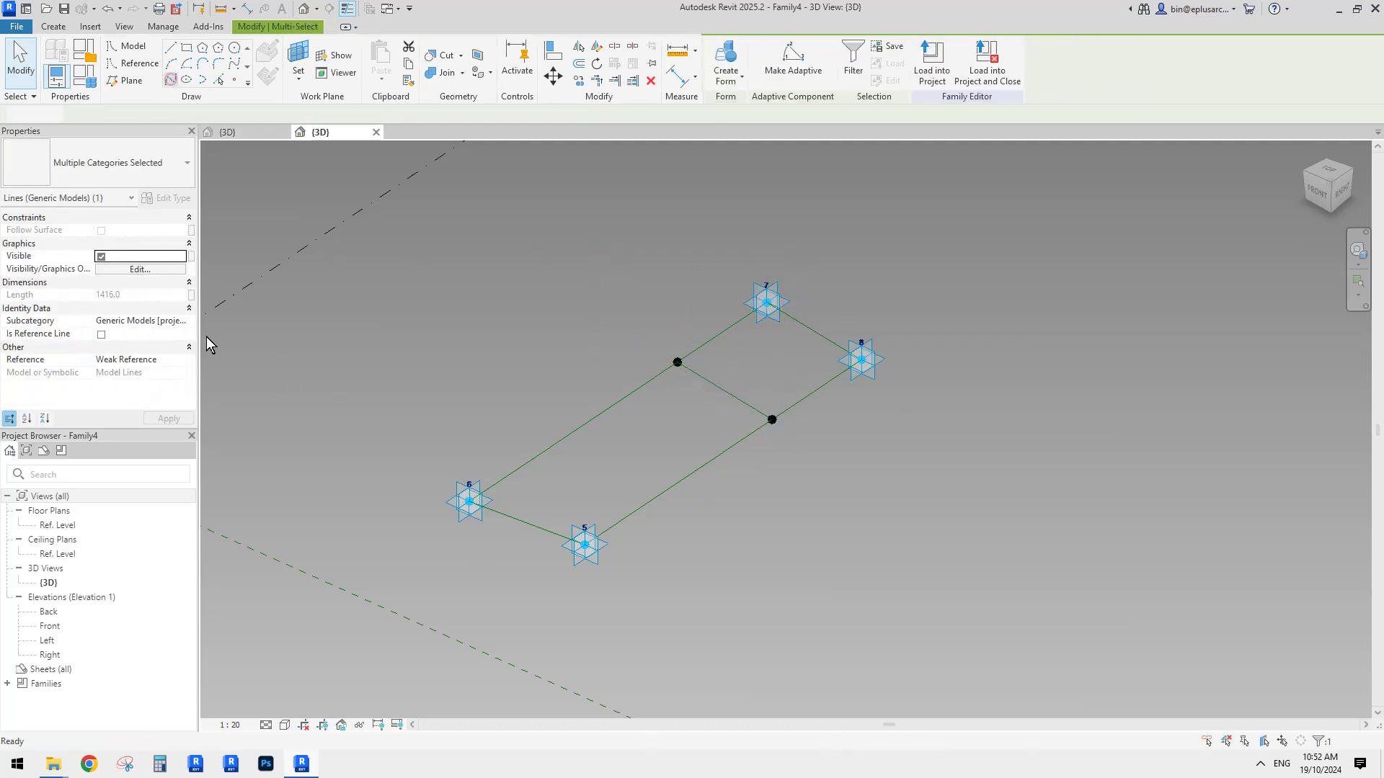
left_click(101, 336)
left_click(857, 374)
left_click(772, 420, "ctrl")
left_click(168, 81)
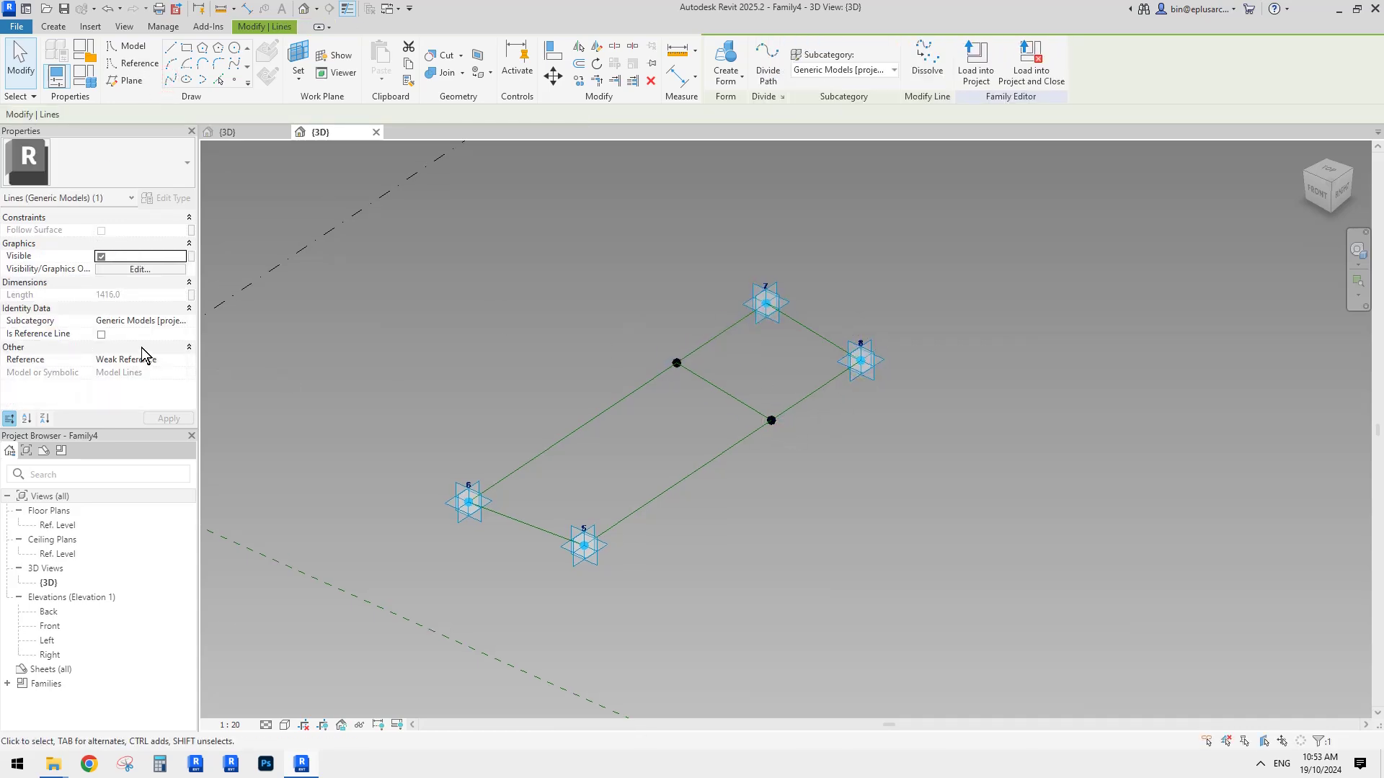
left_click(98, 335)
left_click(729, 389)
Create a solid form between the small upper loop at points 7 and 8 and the full lower loop through points 1 to 4.
middle_click_drag(743, 363, 712, 409)
scroll(686, 360, "down", 1)
scroll(685, 401, "down", 2)
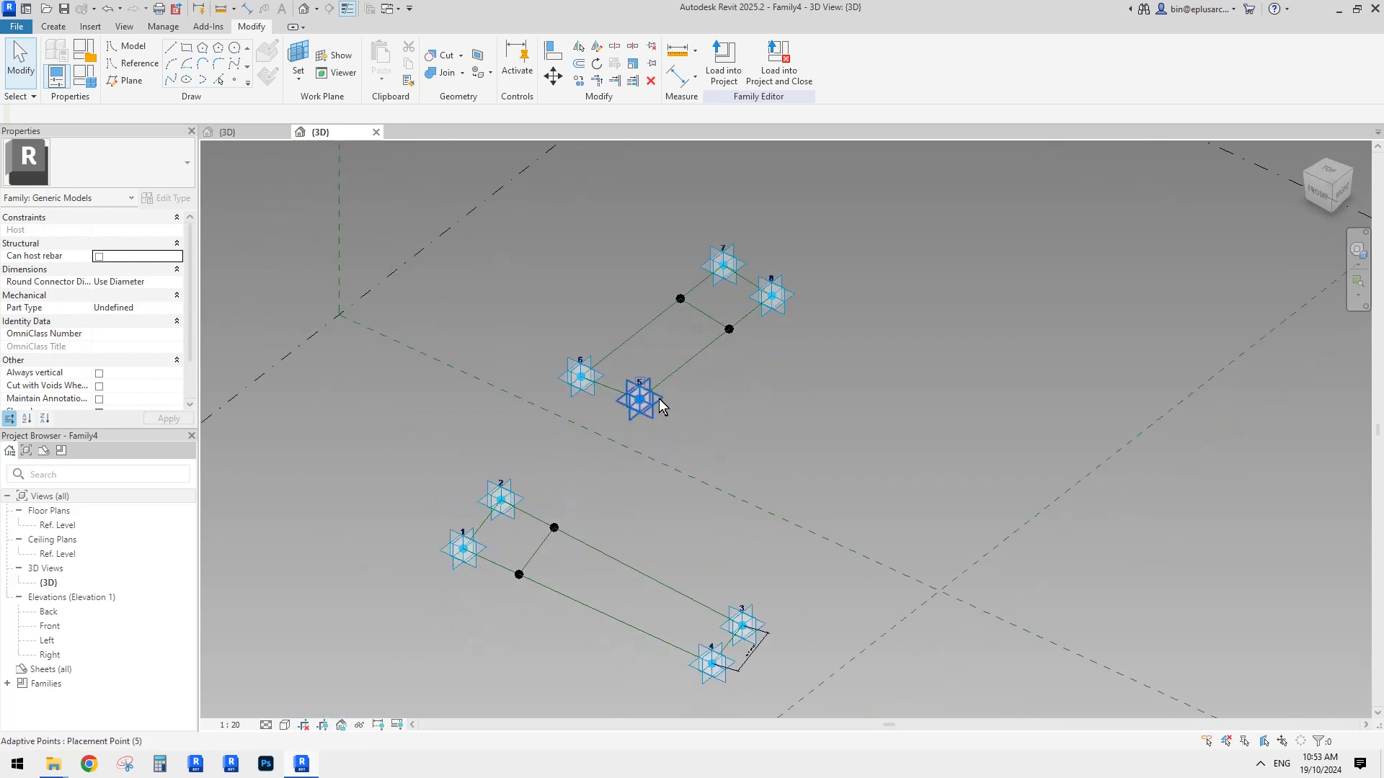
middle_click_drag(599, 483, 646, 432, "shift")
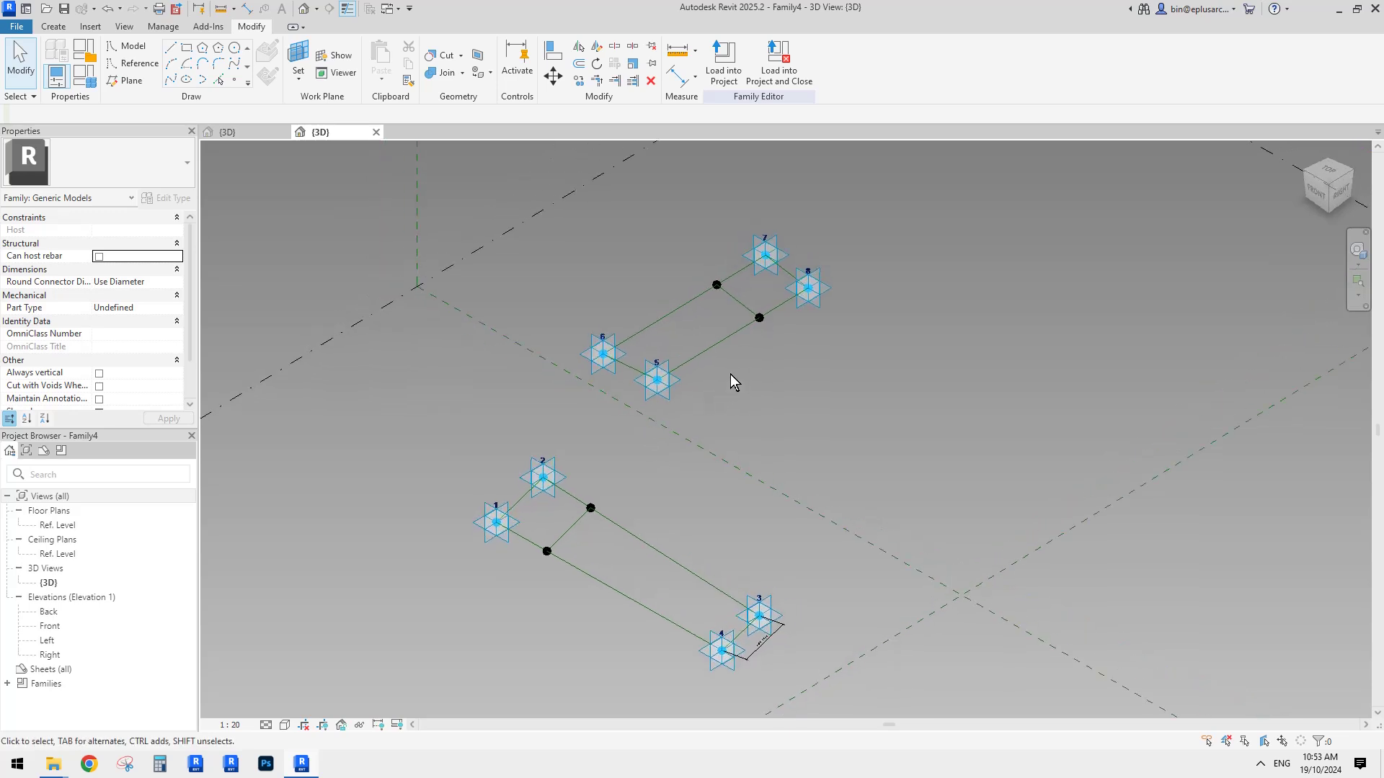
scroll(797, 303, "up", 2)
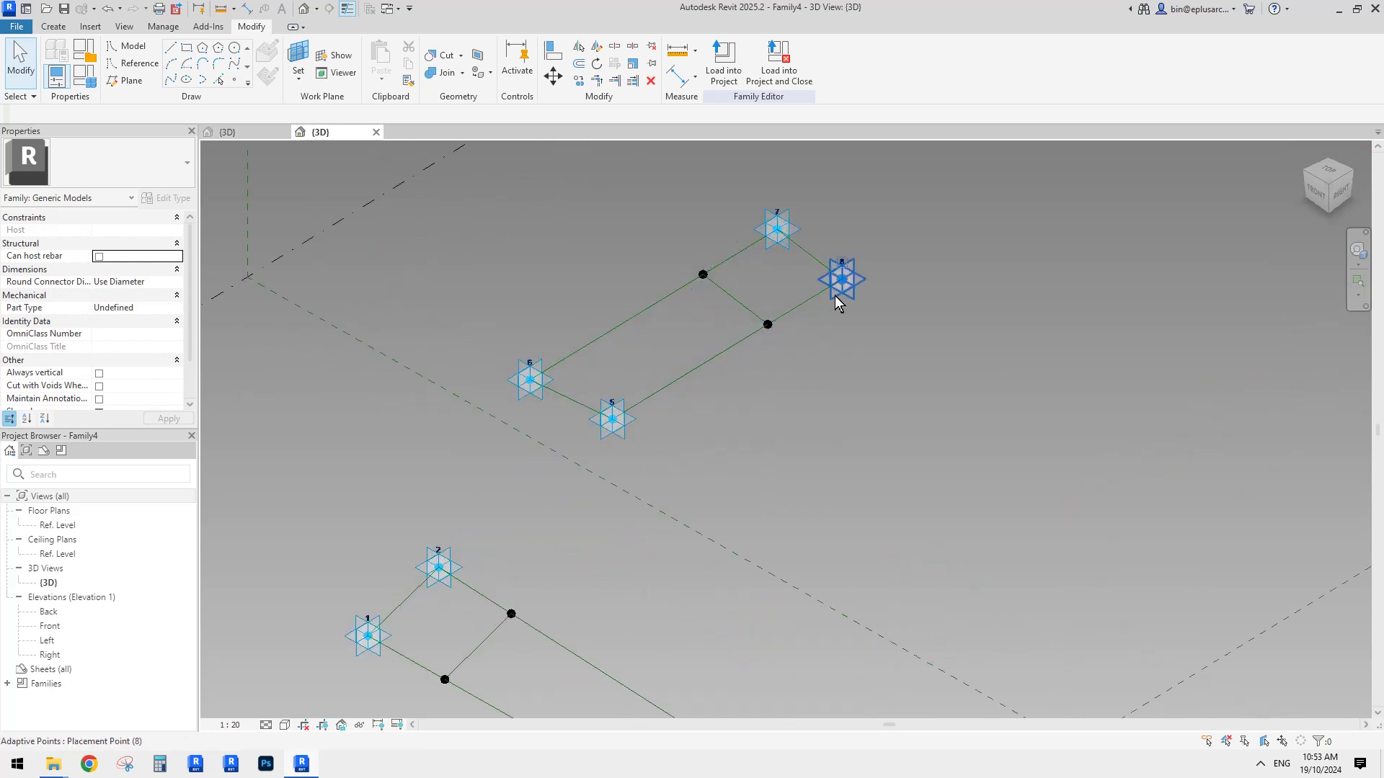
left_click(730, 255)
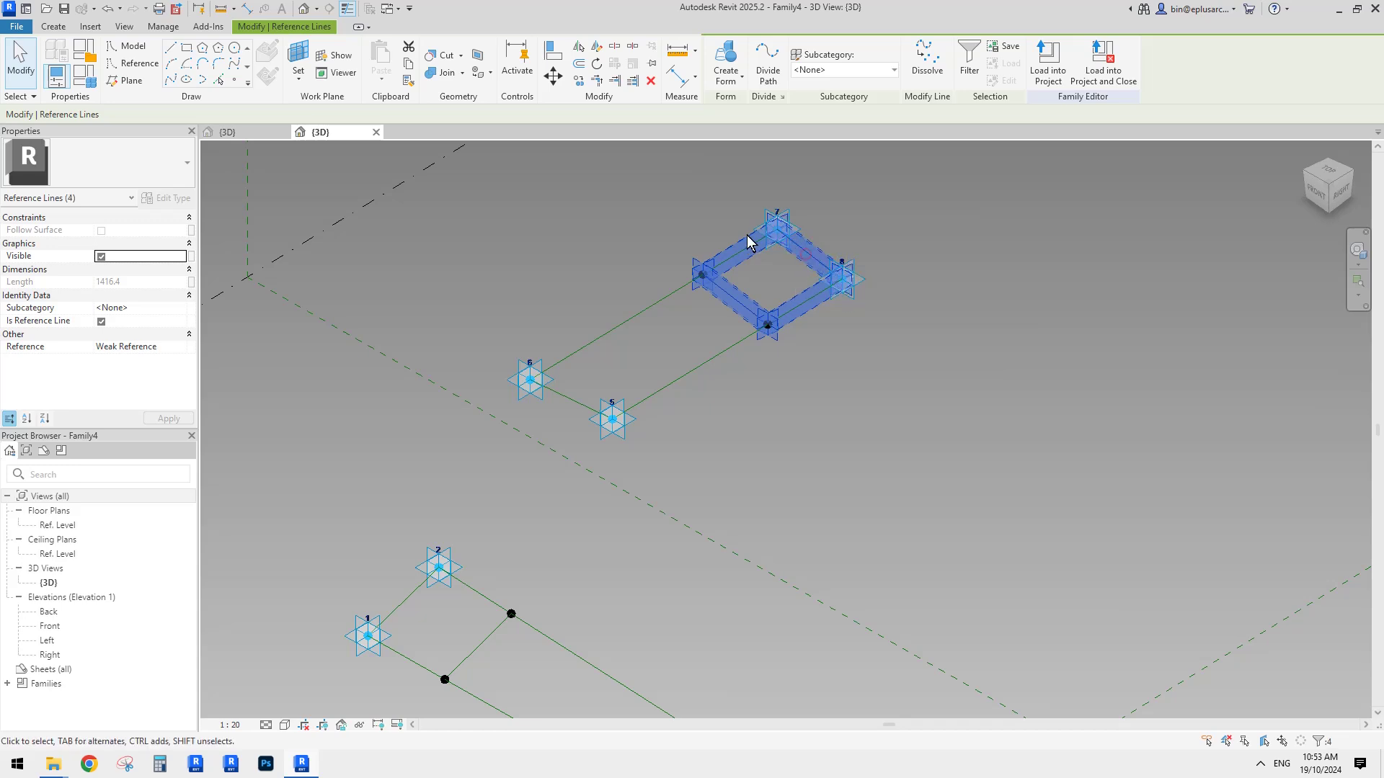
scroll(715, 459, "down", 2)
middle_click_drag(714, 459, 770, 347)
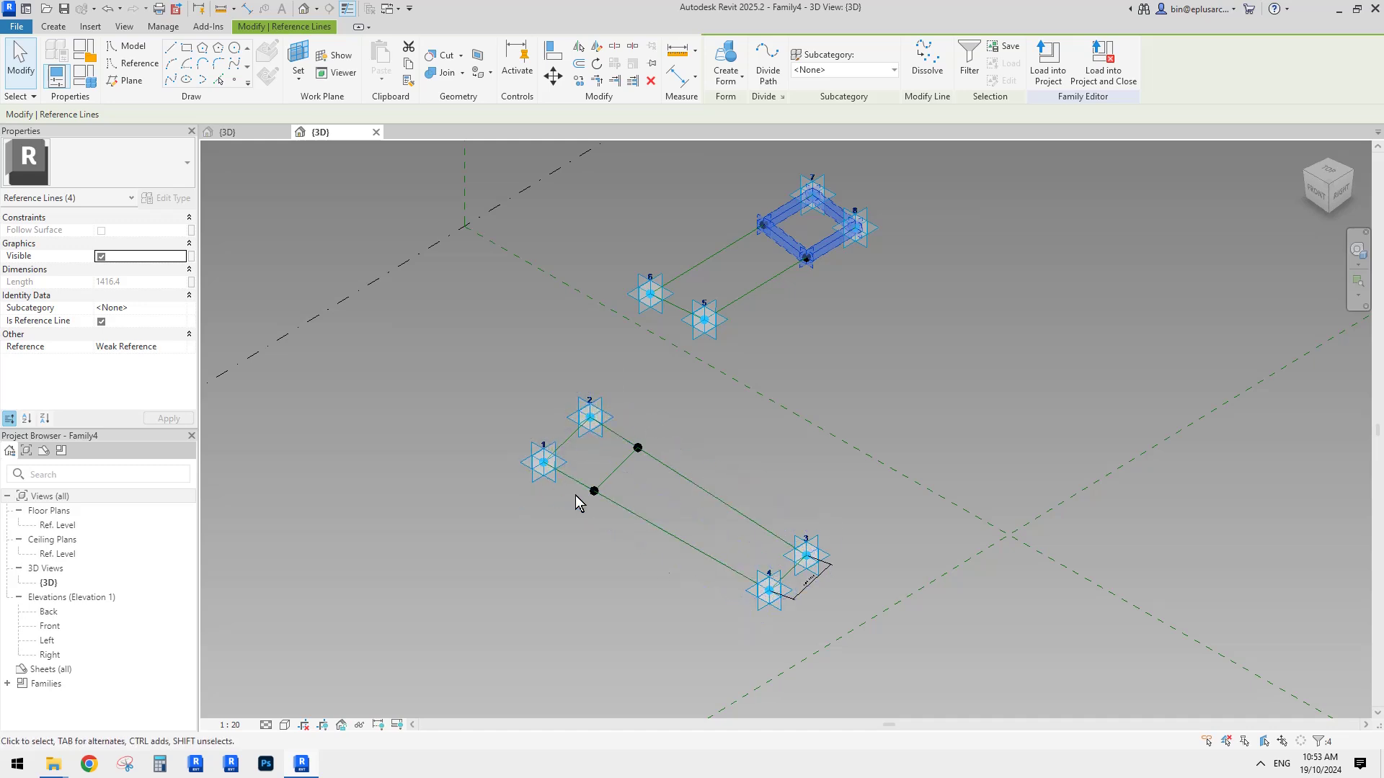
key("Tab")
key("Tab")
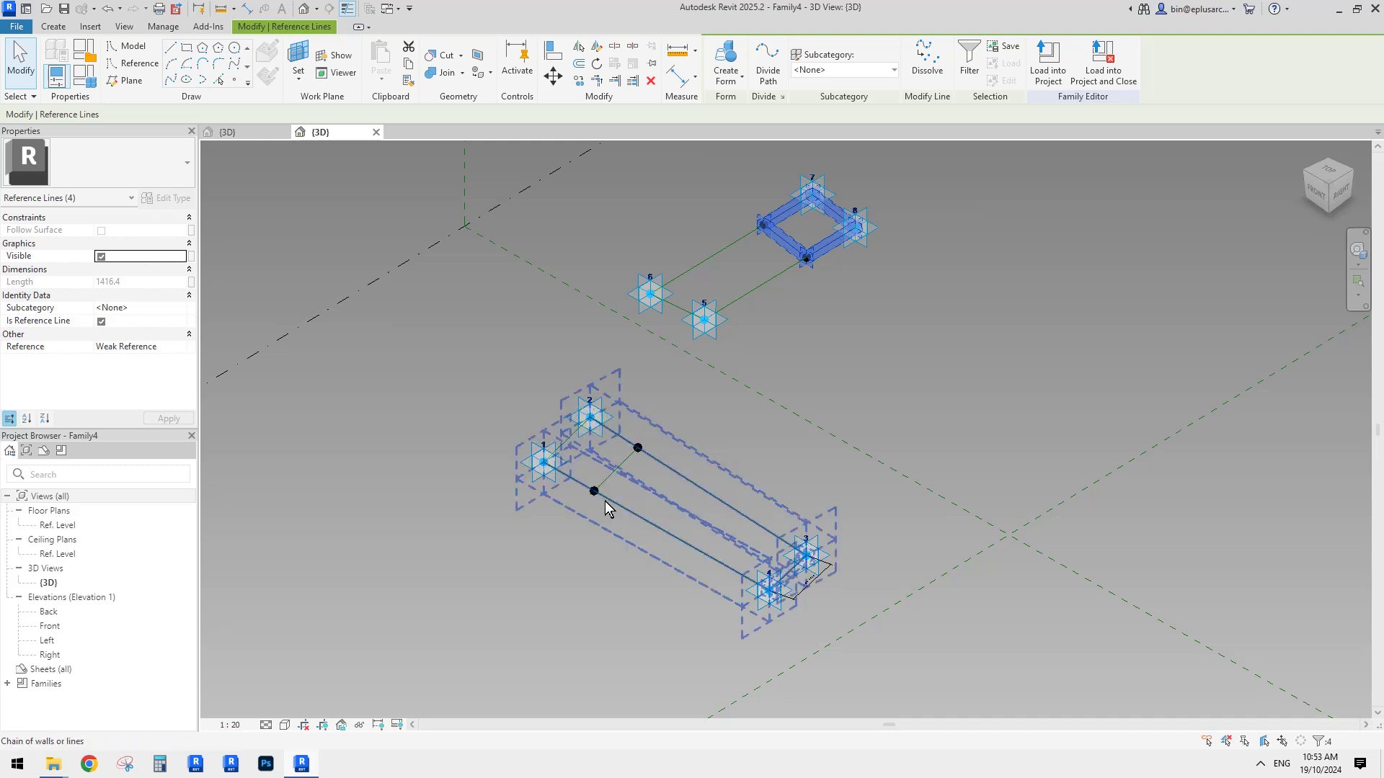
left_click(686, 478, "ctrl")
scroll(591, 443, "up", 4)
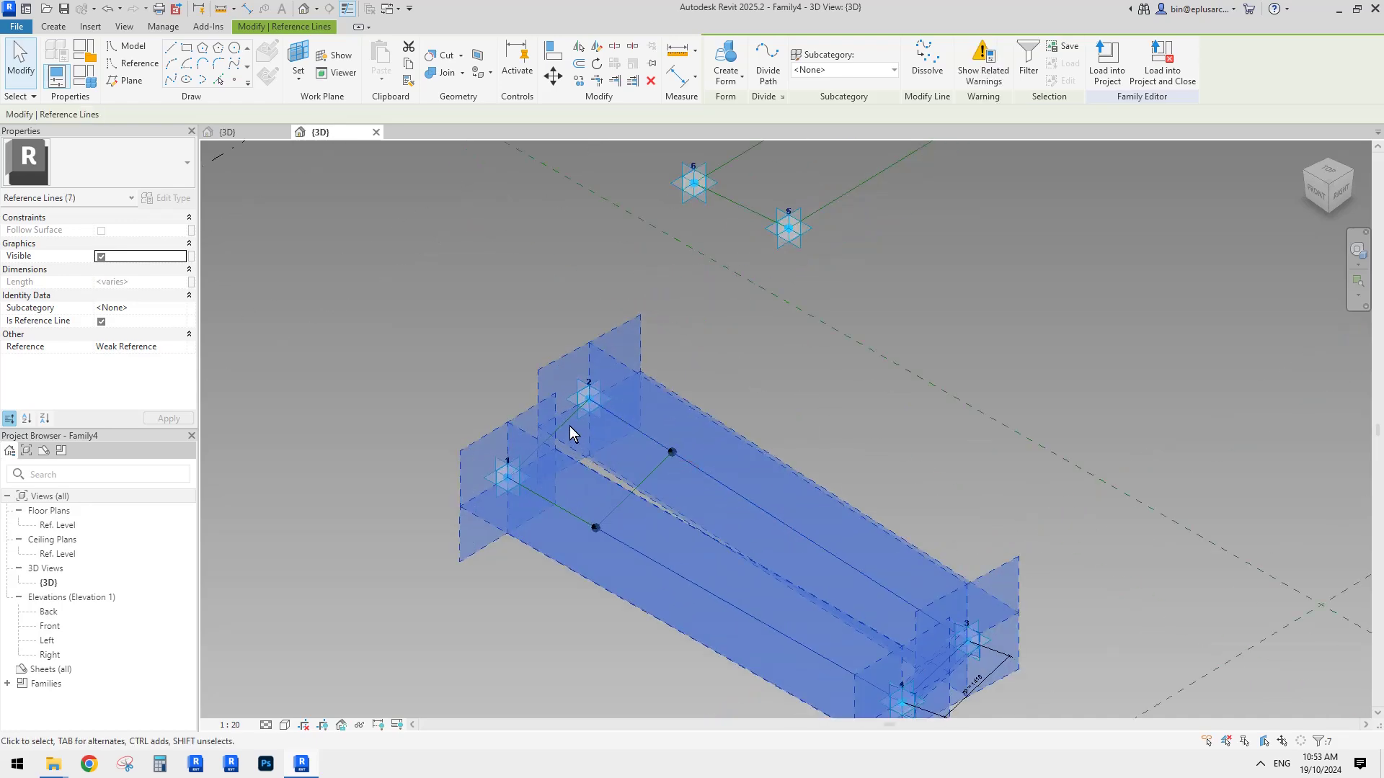
left_click(568, 422, "ctrl")
scroll(755, 370, "down", 2)
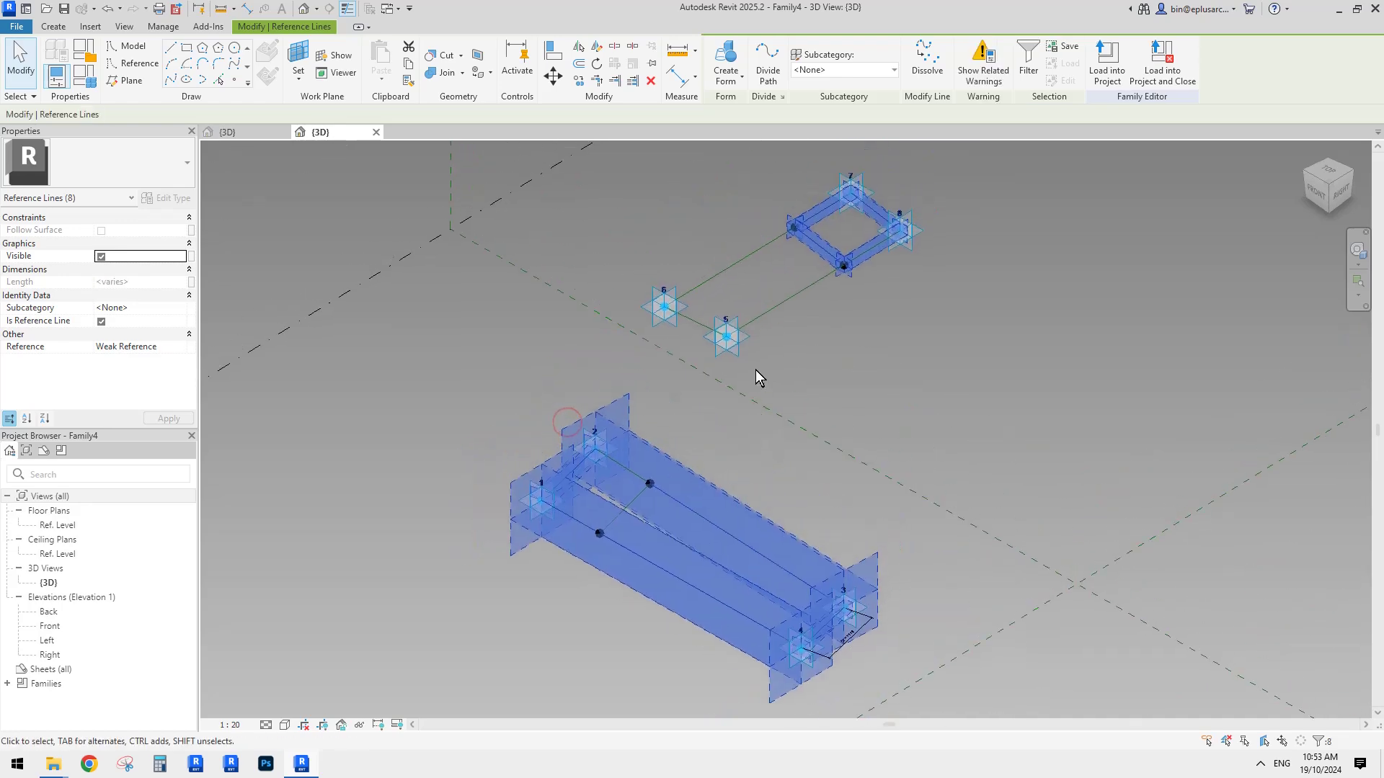
left_click(725, 54)
middle_click_drag(921, 382, 862, 356, "shift")
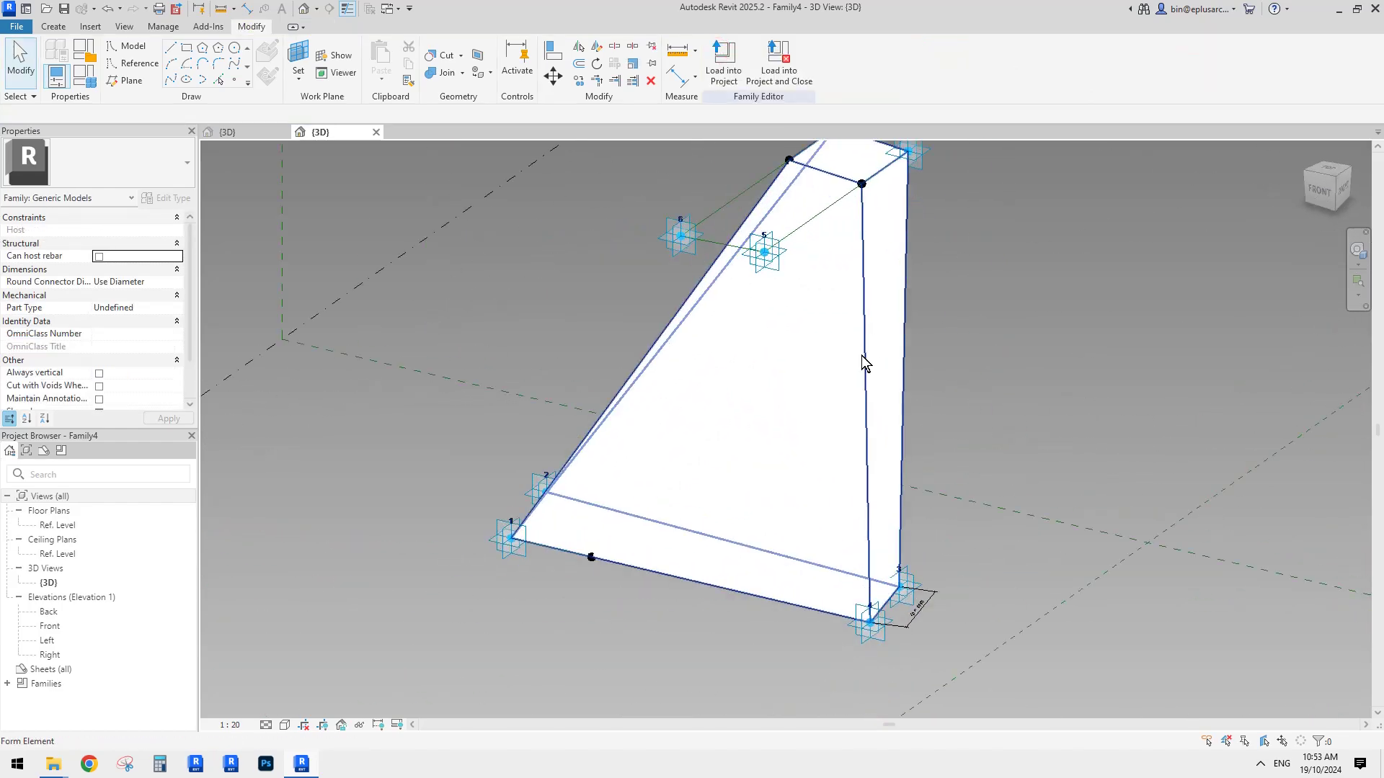
Temporarily hide the solid form that spans the lower loop and the small upper loop.
left_click(816, 343)
key("h")
key("h")
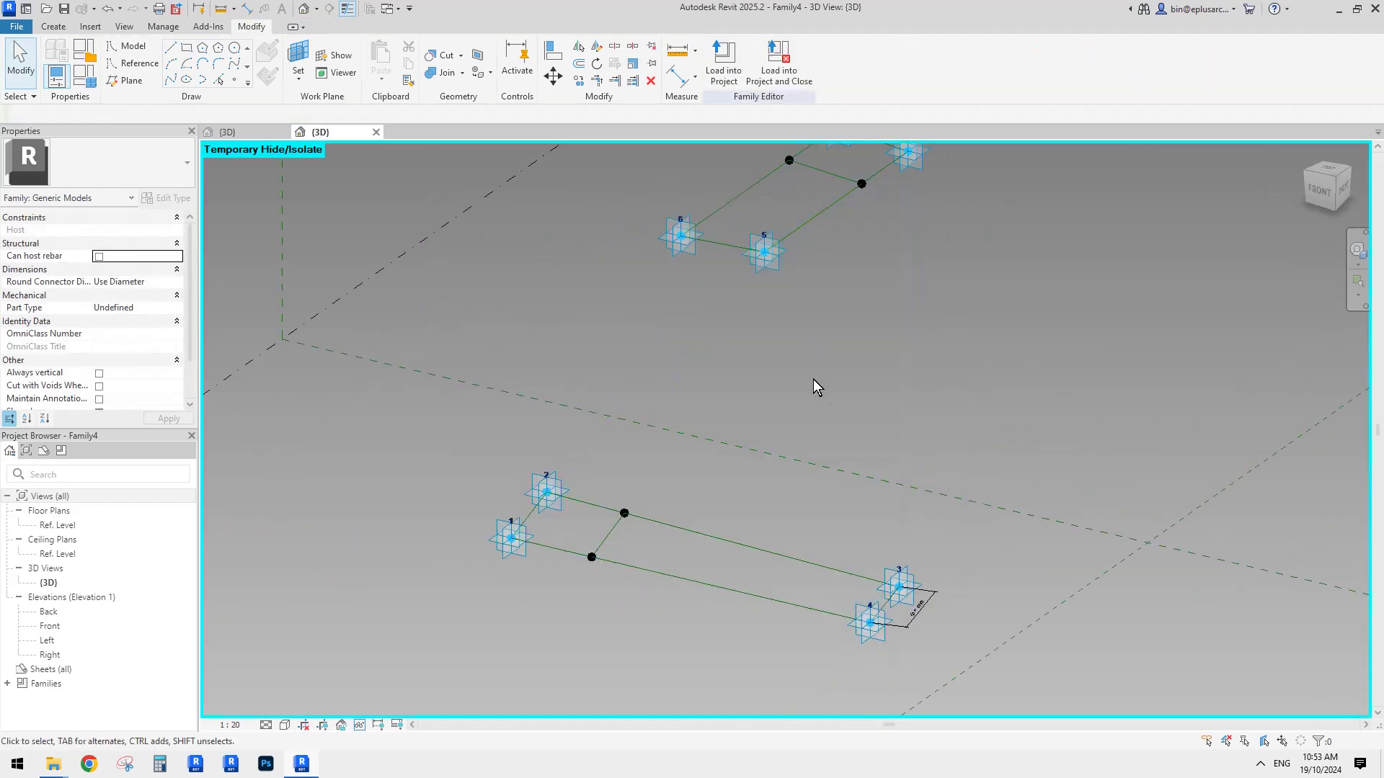
Create a second solid form between the small lower loop at points 1 and 2 and the full upper loop through points 5 to 8.
mouse_move(795, 428)
middle_mouse_down("shift")
mouse_move(761, 444)
mouse_move(797, 447)
mouse_move(758, 405)
mouse_move(798, 402)
middle_mouse_up("shift")
left_click(644, 556)
left_click(820, 302, "ctrl")
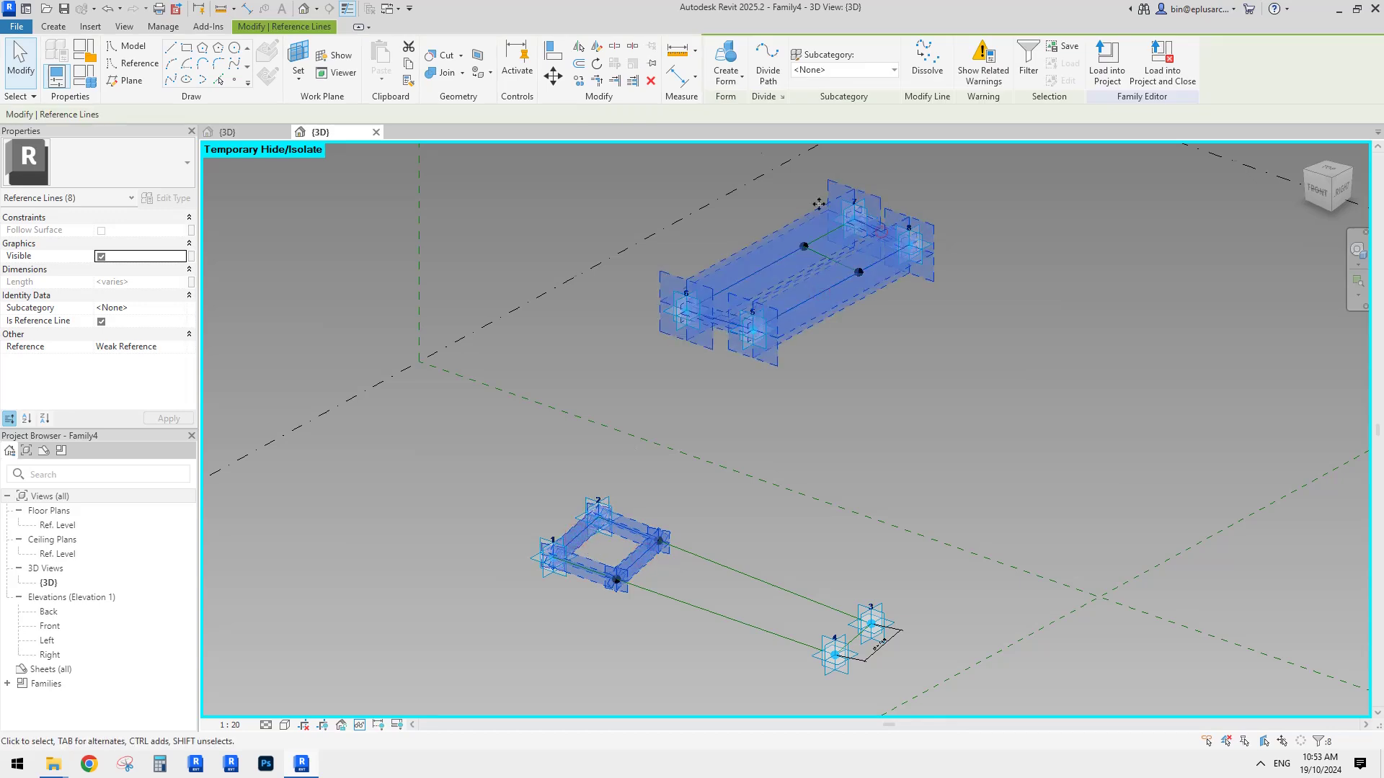
left_click(724, 61)
left_click(926, 386)
Reset the temporary hide so both forms show together, and check how they intersect.
scroll(898, 379, "up", 3)
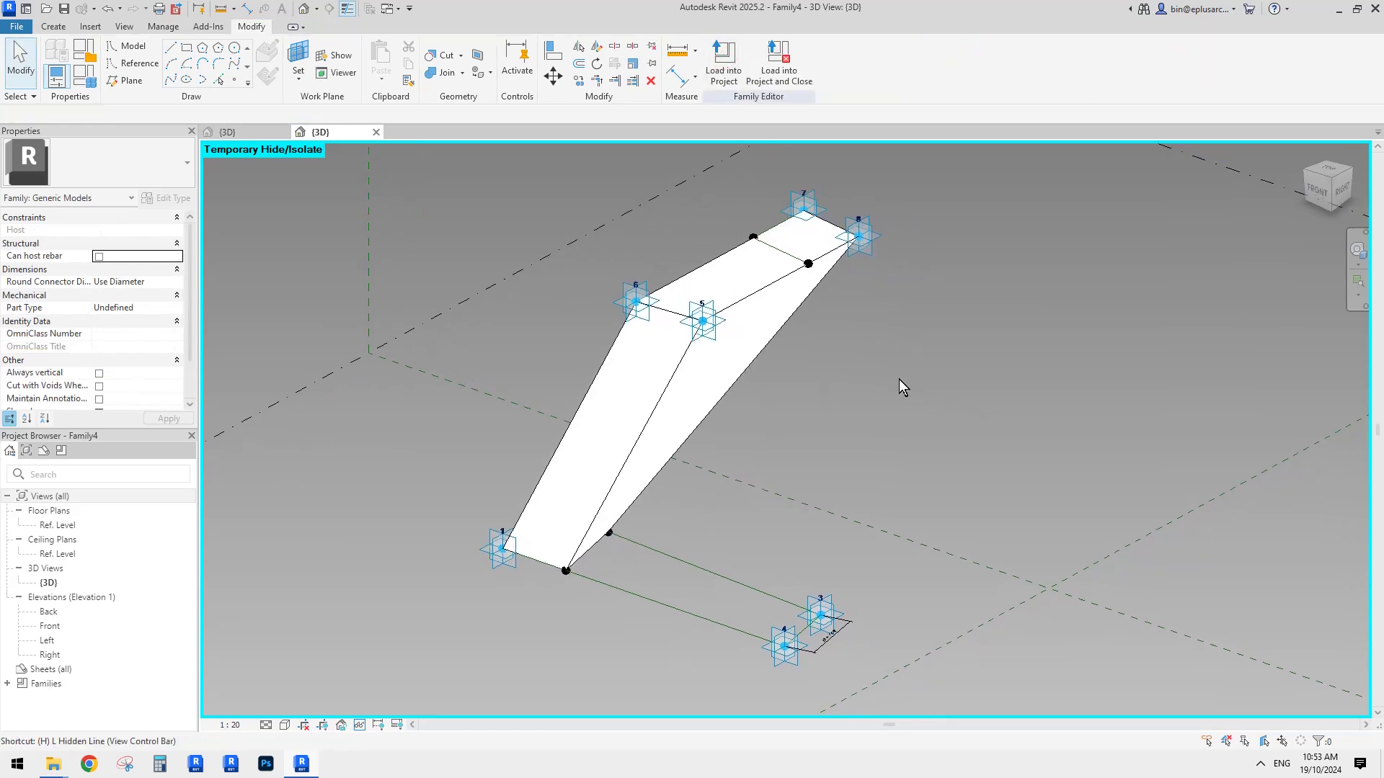
middle_click_drag(902, 378, 713, 383, "shift")
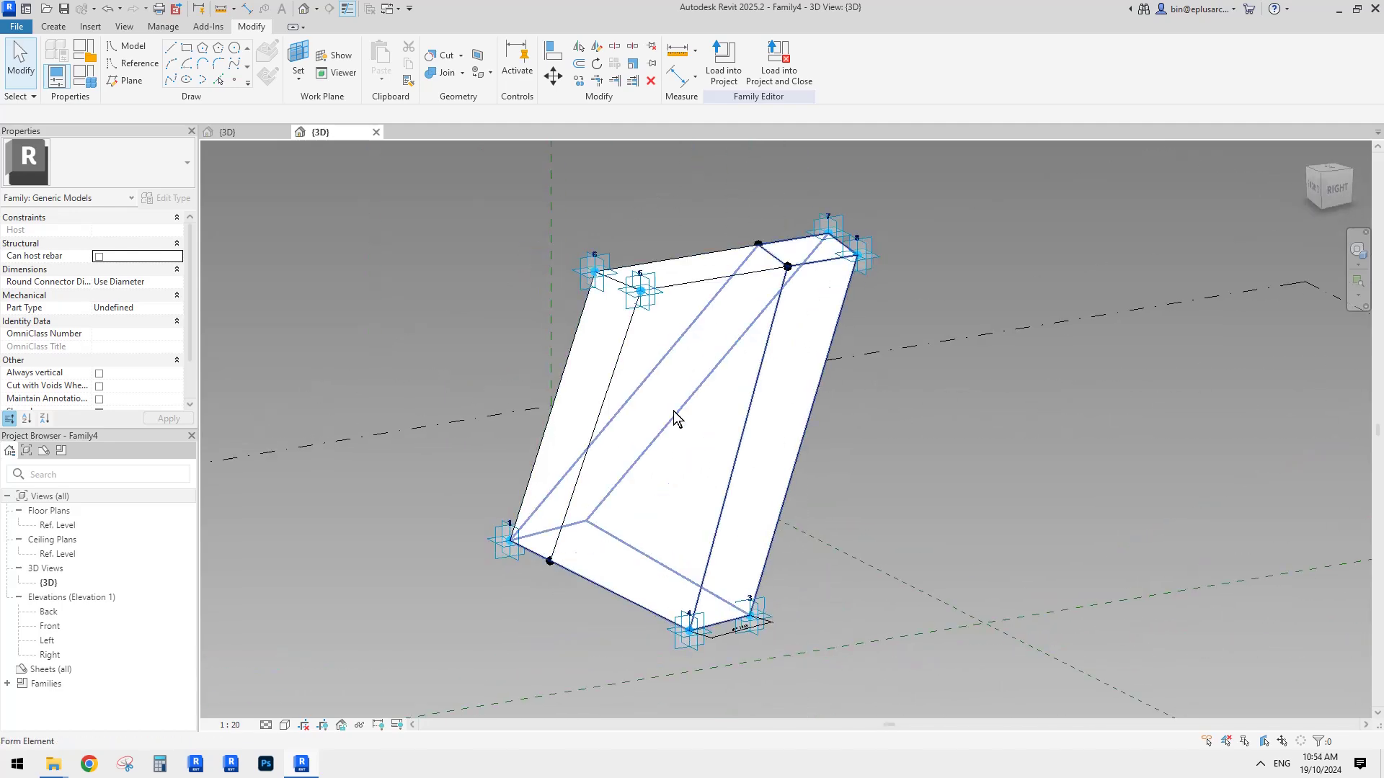
middle_click_drag(625, 438, 705, 433, "shift")
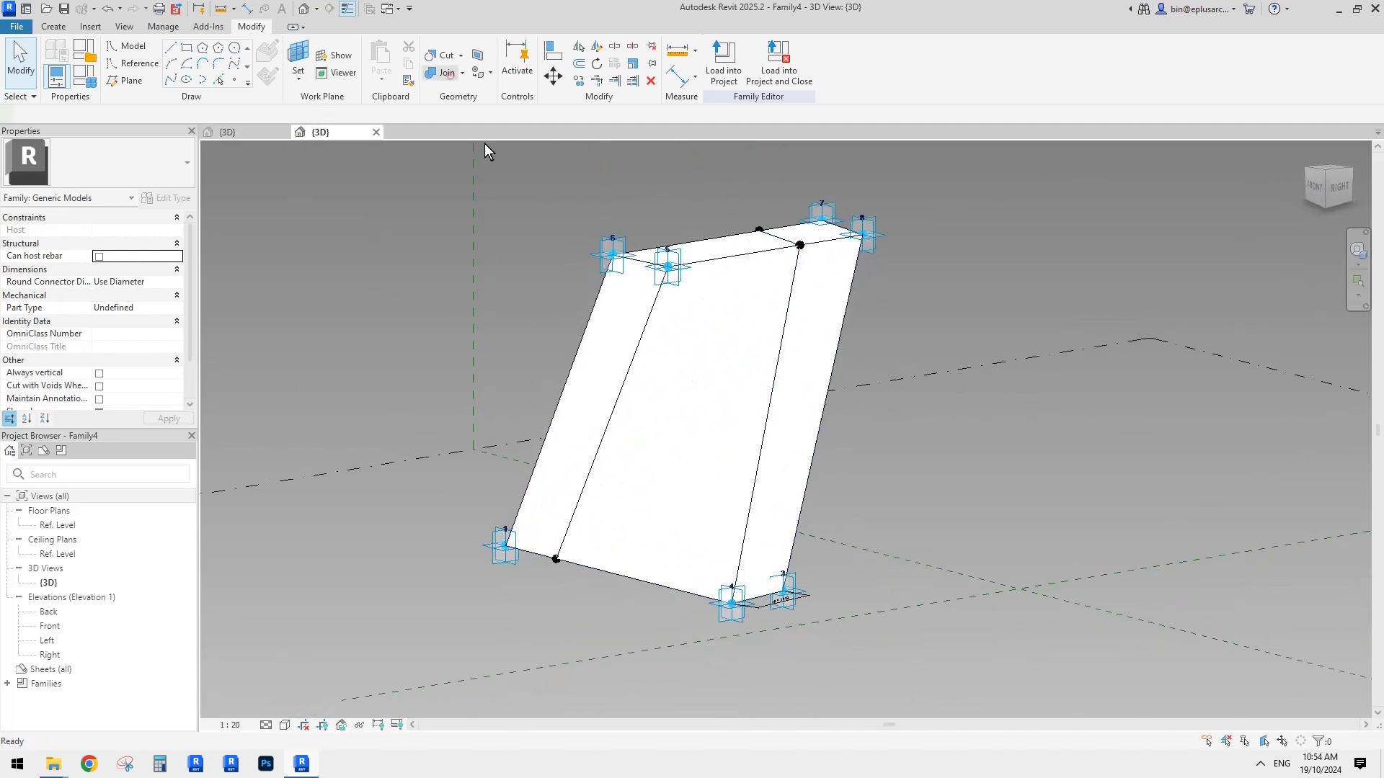
left_click(739, 440)
middle_click_drag(972, 402, 754, 387, "shift")
Associate the Material of both solid forms with a new type-based family parameter grouped under Materials and Finishes.
left_click(791, 403)
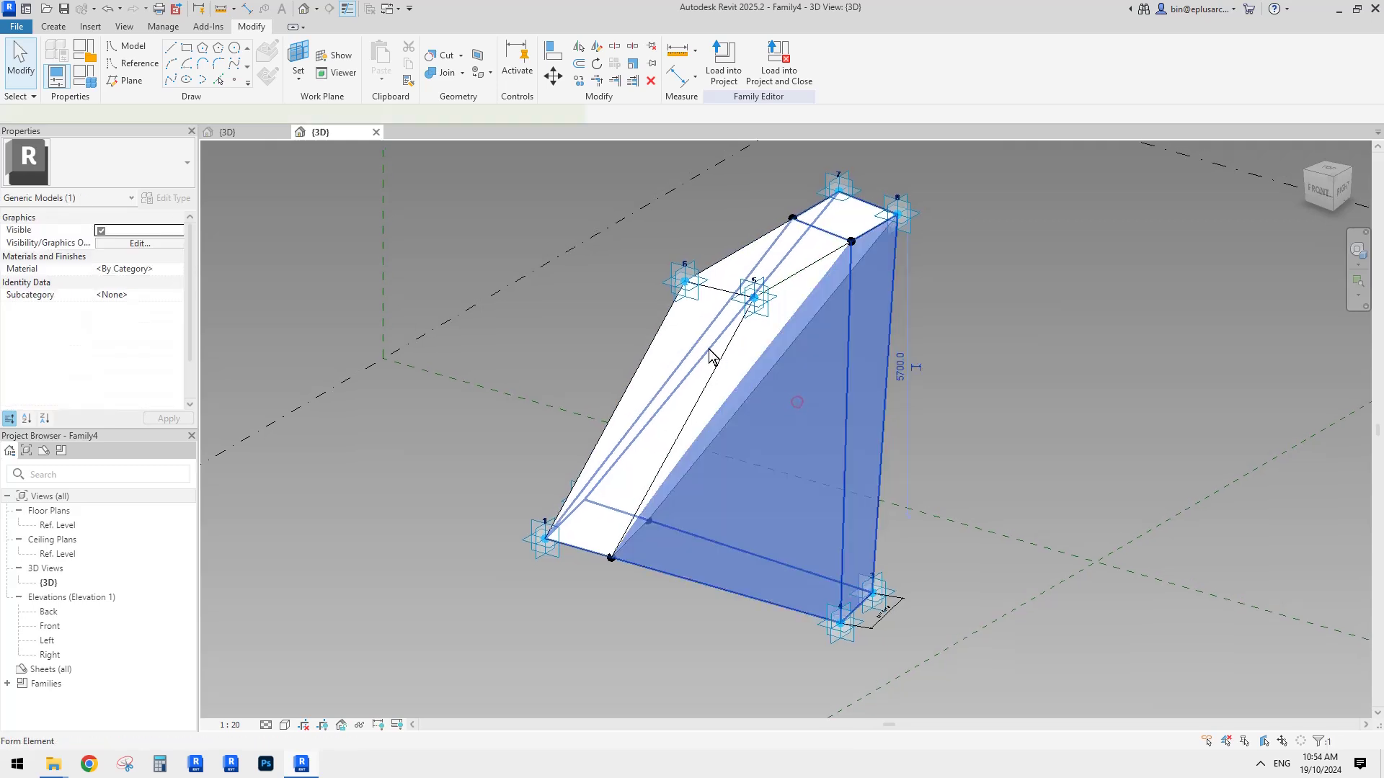
left_click(694, 333, "ctrl")
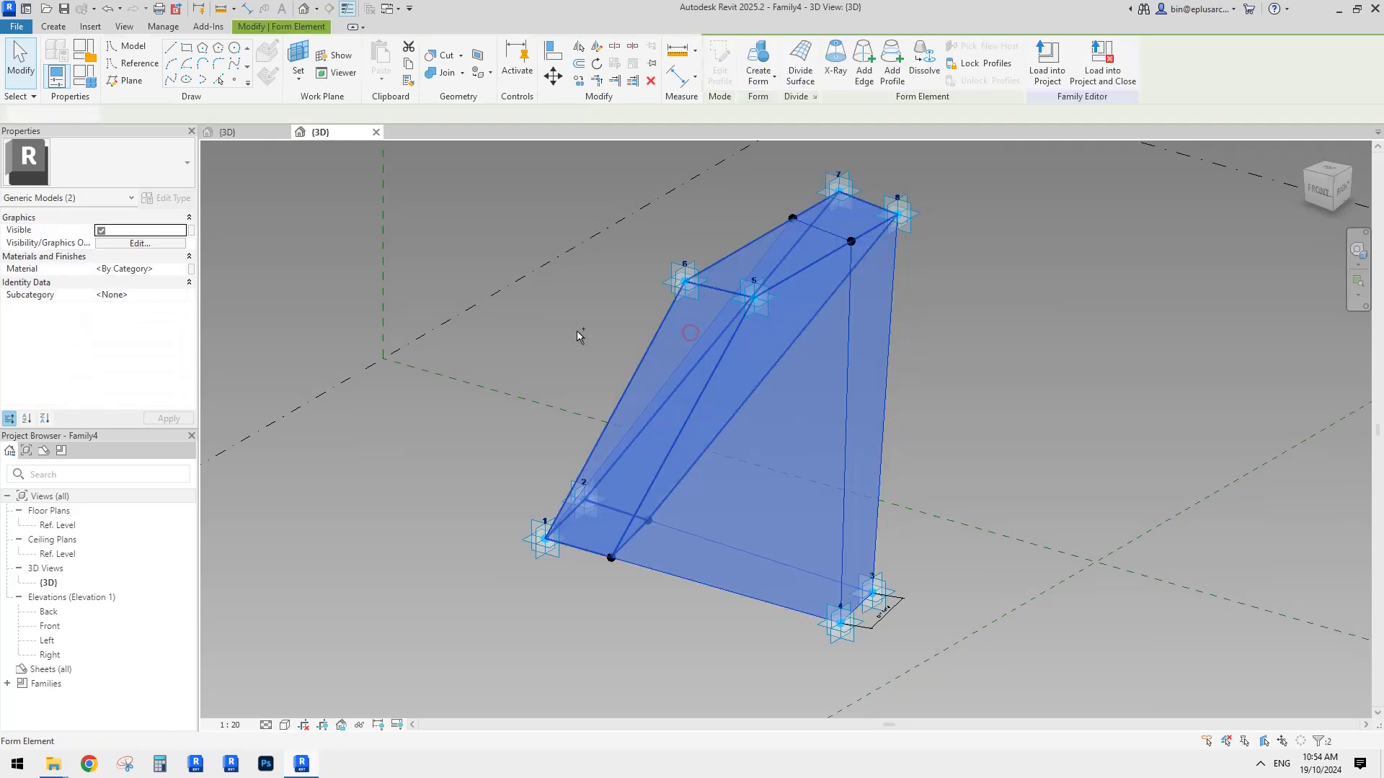
left_click(191, 270)
left_click(586, 469)
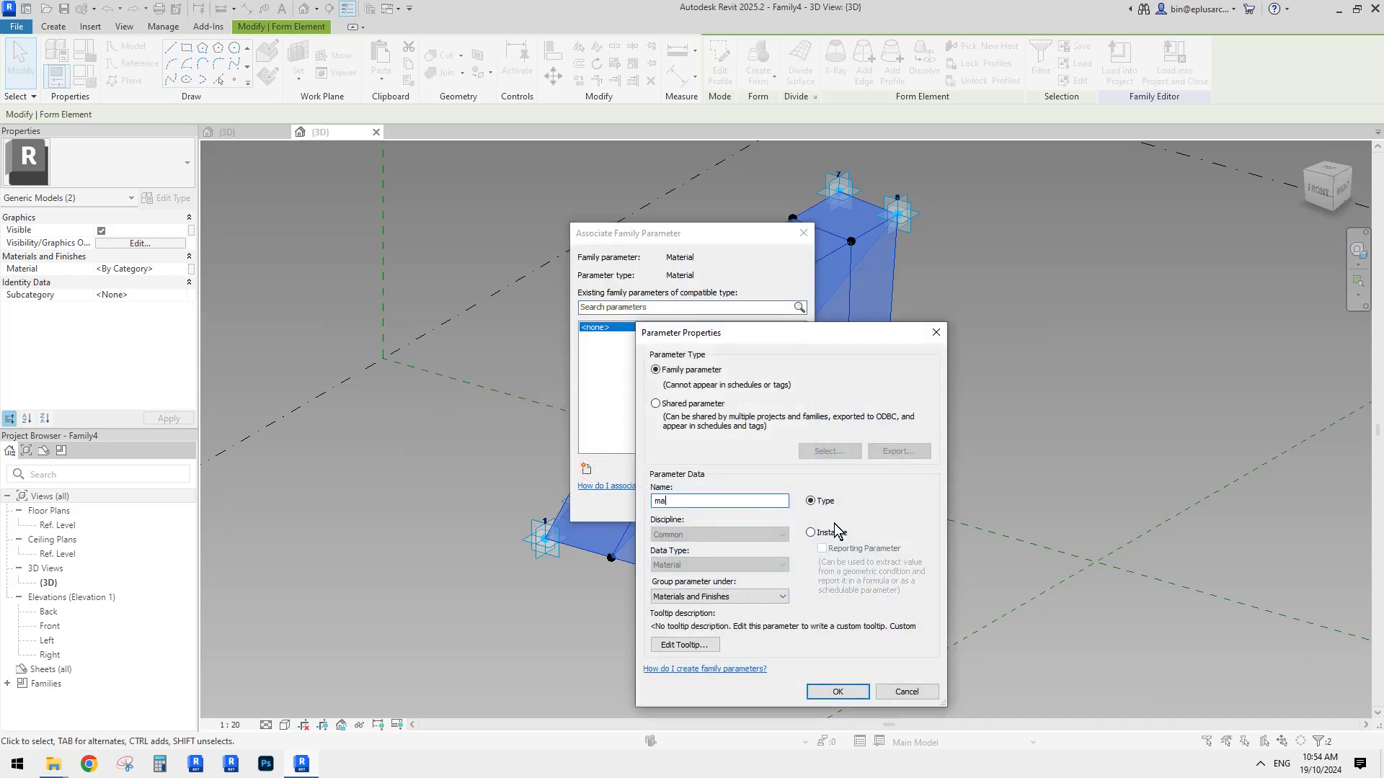
left_click(847, 696)
left_click(707, 503)
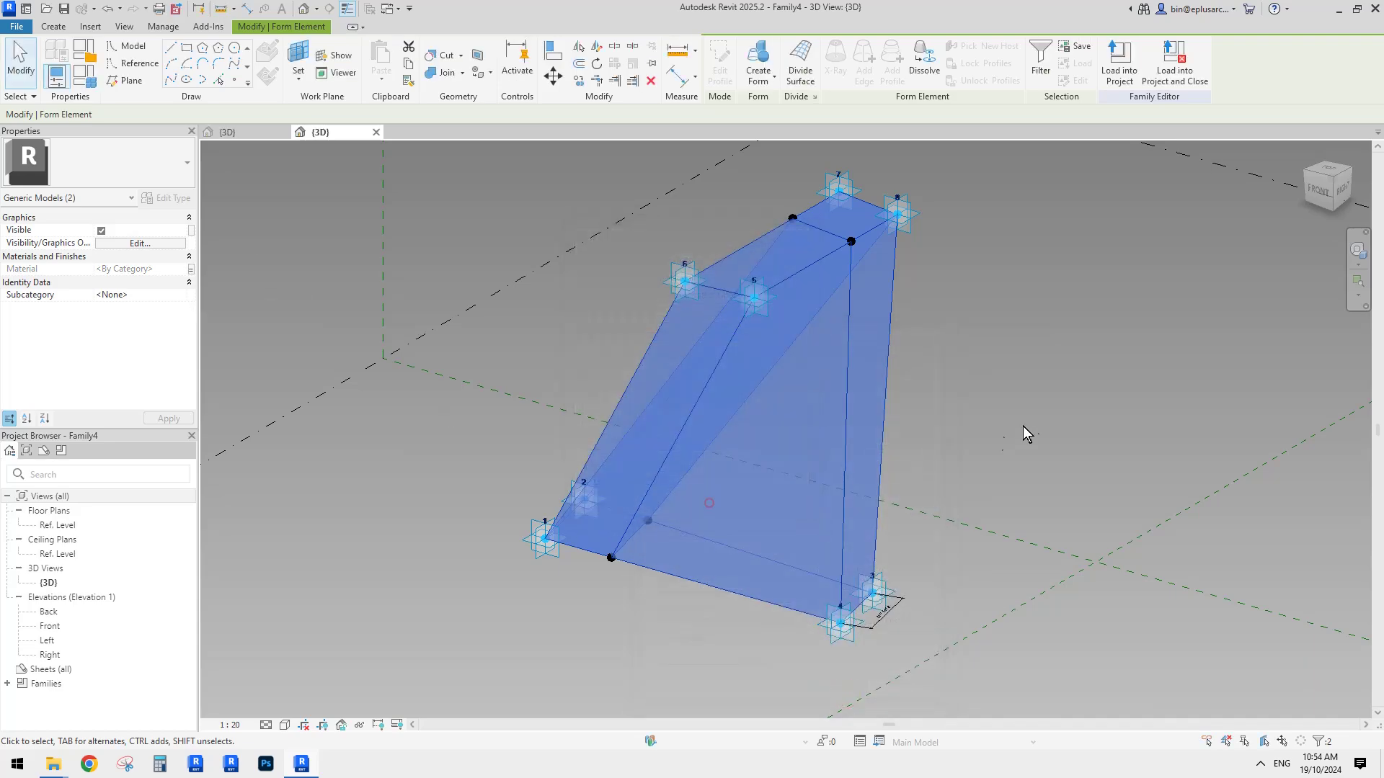
Load the finished adaptive family into the 24064.rvt project for placement.
left_click(1014, 420)
middle_click_drag(1013, 420, 909, 403, "shift")
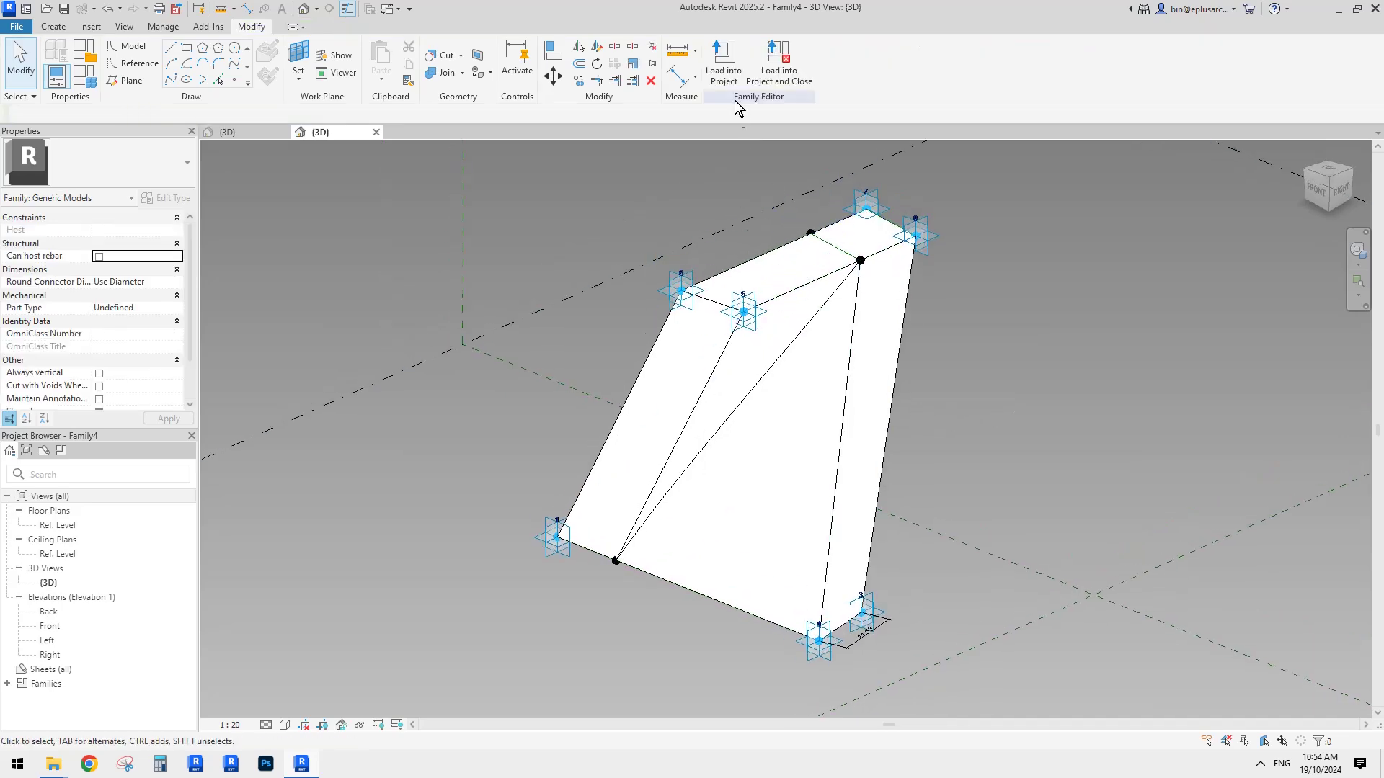
left_click(732, 78)
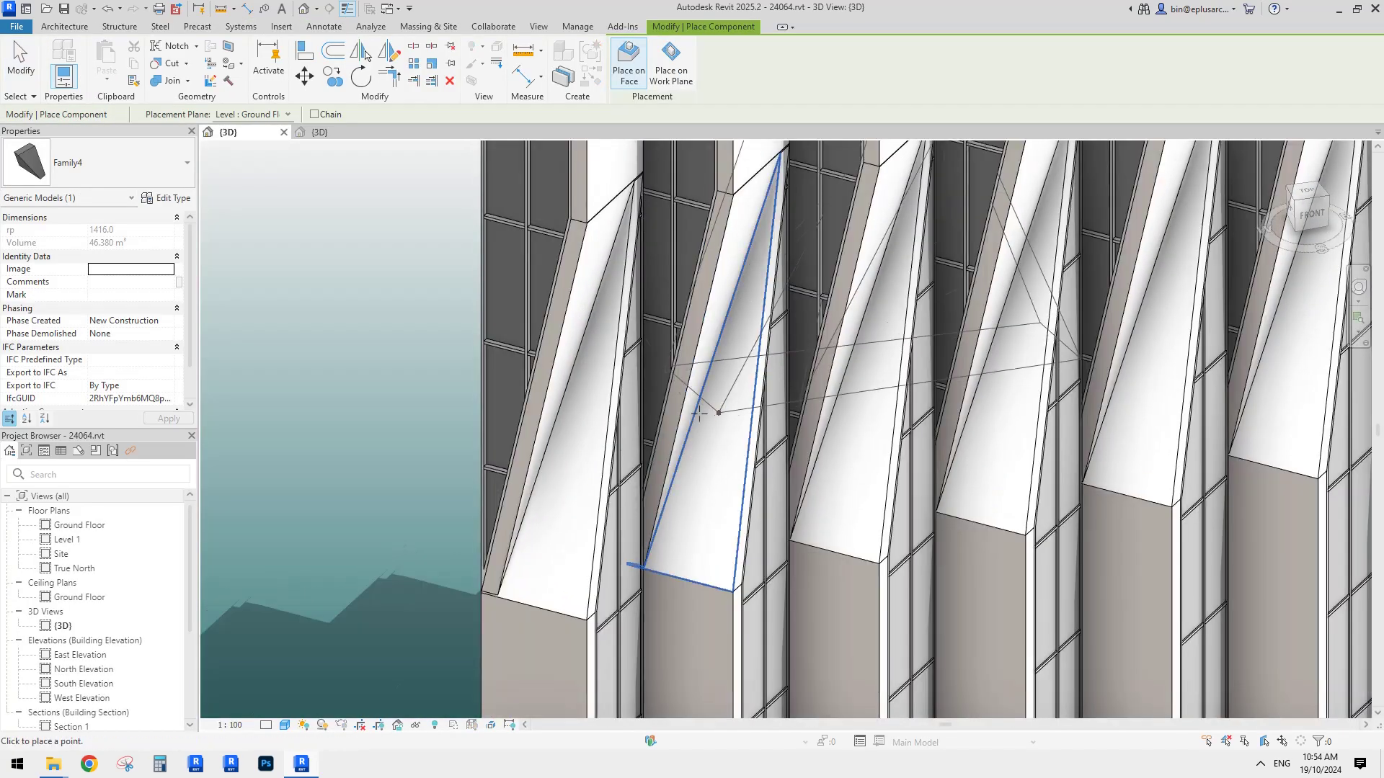
Cancel the component placement, open the leftmost fin's array group for editing and delete its front sloped transition wall.
key("Escape")
key("Escape")
left_click(598, 460)
scroll(587, 460, "down", 1)
middle_click_drag(582, 457, 588, 158)
left_click(625, 65)
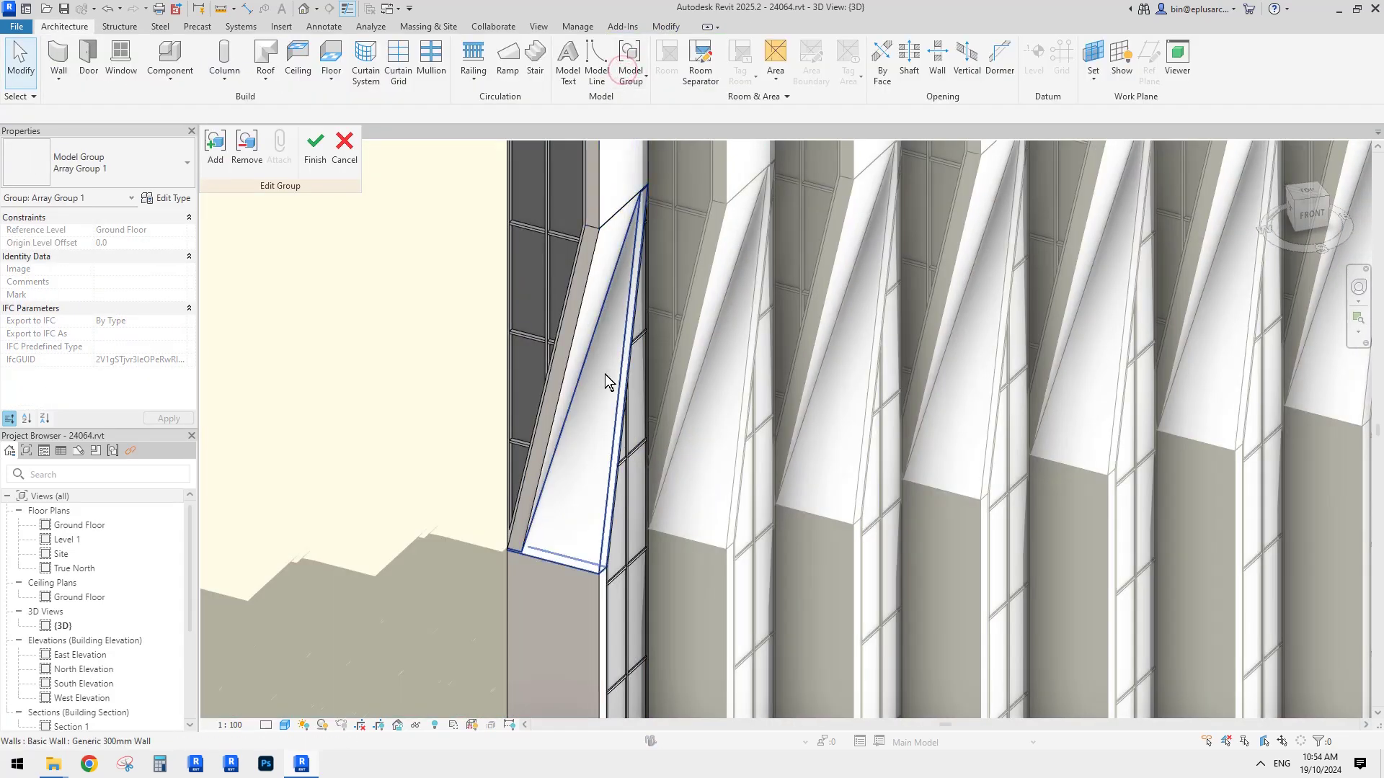
left_click(605, 411)
key("Delete")
Delete the remaining sloped side wall of the transition and finish editing the group.
left_click(585, 323)
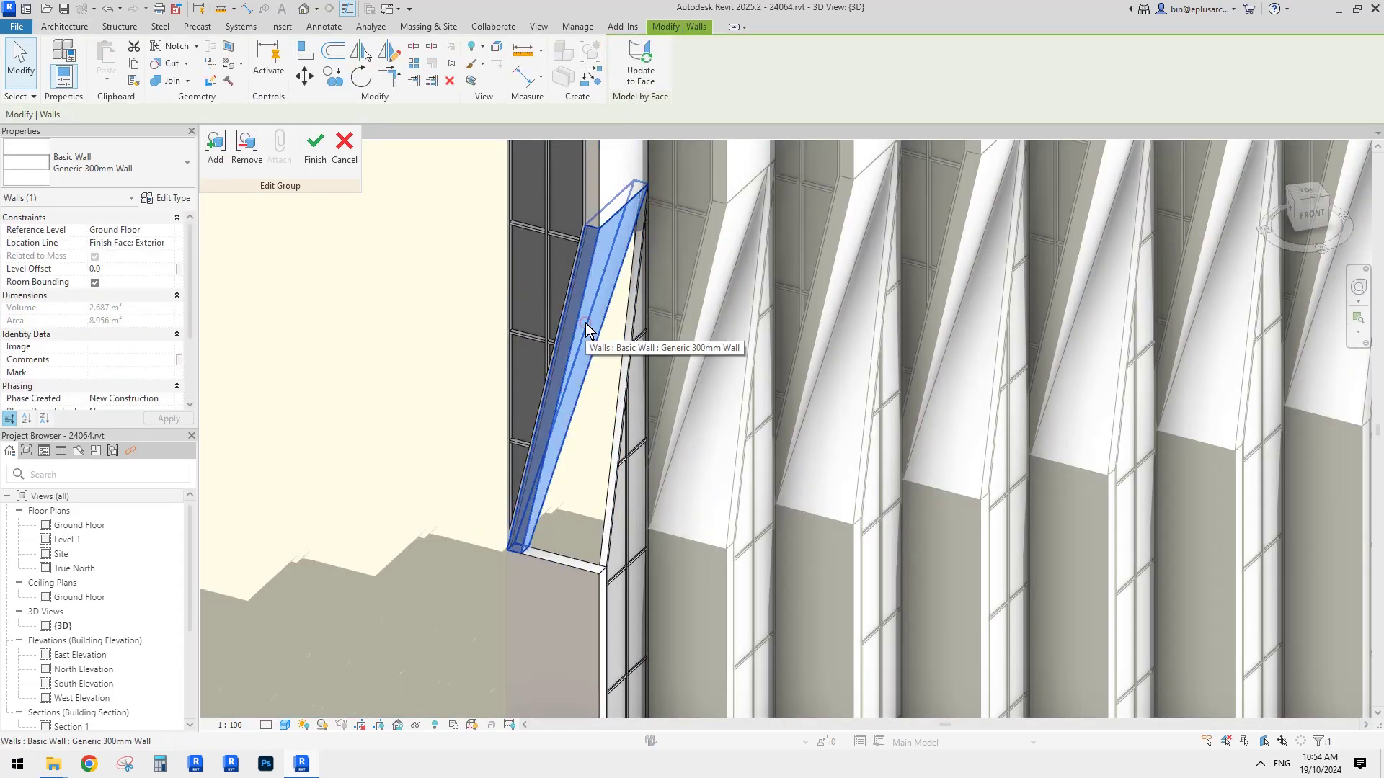
key("Delete")
key("Escape")
mouse_move(607, 297)
middle_mouse_down("shift")
mouse_move(494, 322)
mouse_move(627, 383)
middle_mouse_up("shift")
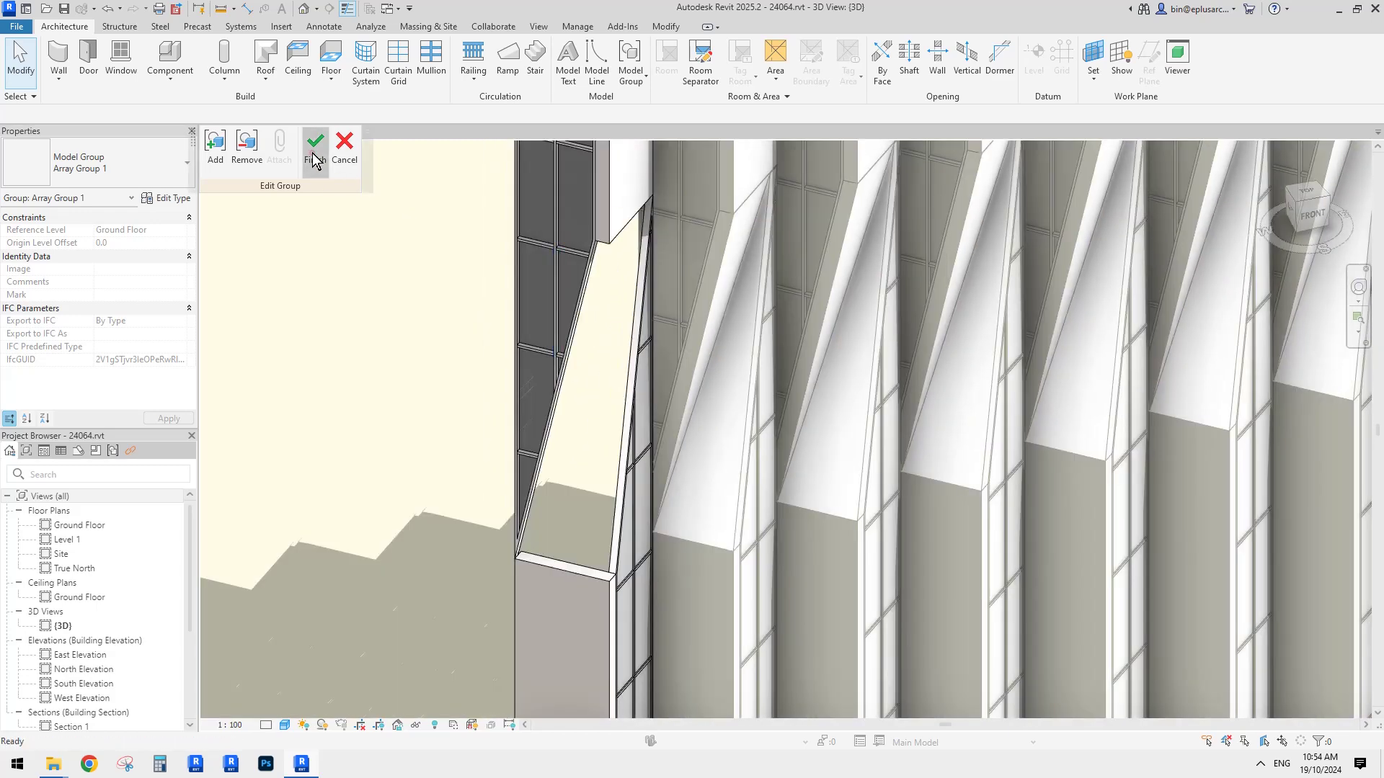
left_click(315, 144)
key("Escape")
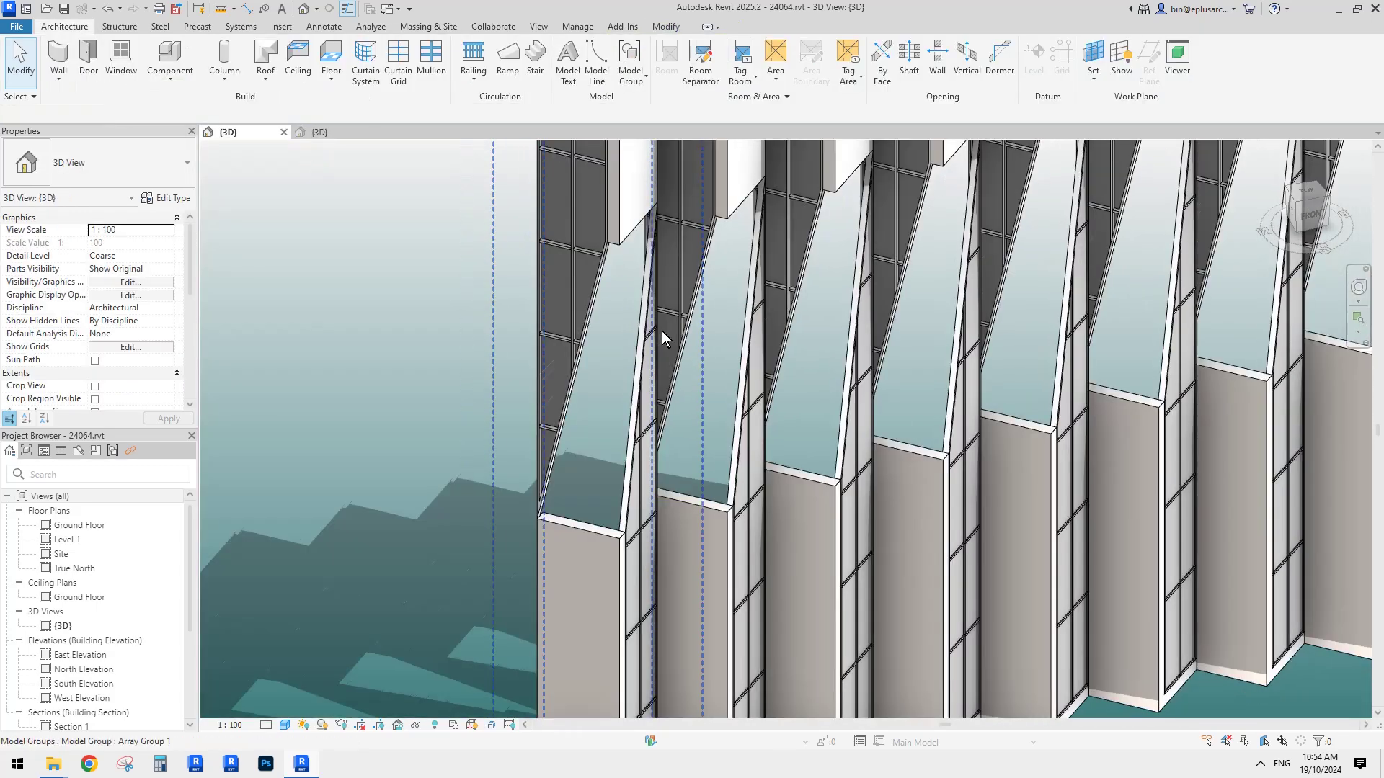
Reopen the leftmost fin's array group for editing and start placing the Family4 adaptive component inside it.
scroll(661, 331, "down", 2)
middle_click_drag(661, 331, 649, 378, "shift")
scroll(636, 378, "up", 3)
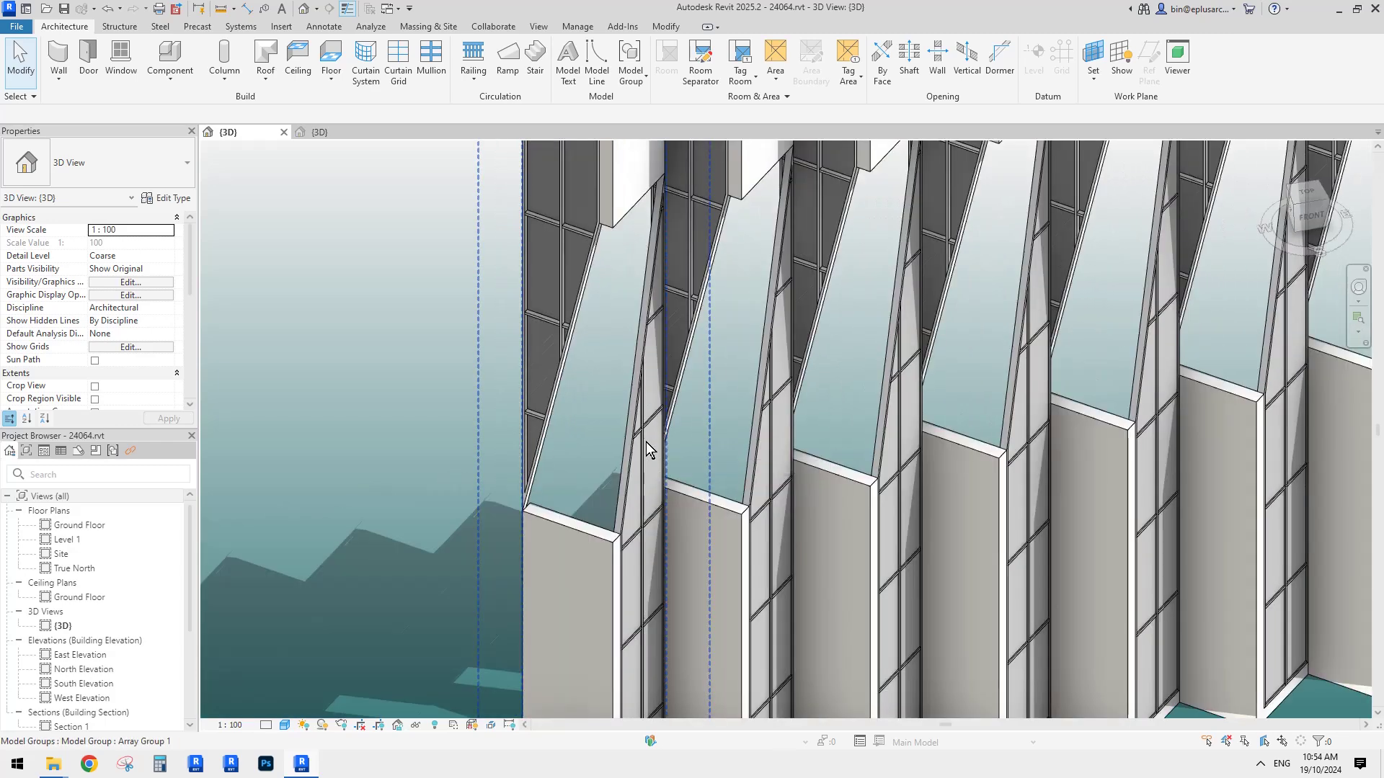
left_click(646, 441)
scroll(646, 442, "down", 2)
middle_click_drag(856, 398, 679, 317, "shift")
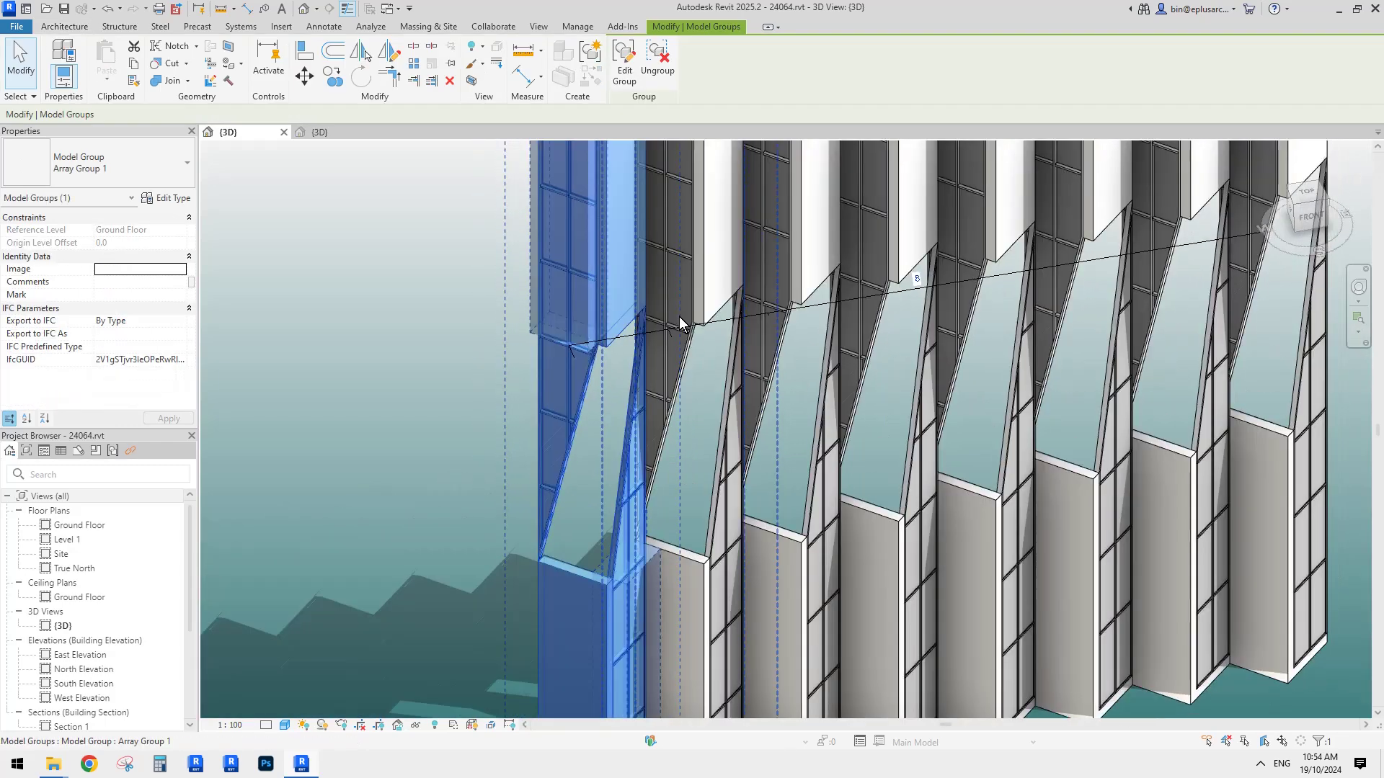
left_click(626, 62)
scroll(613, 475, "up", 5)
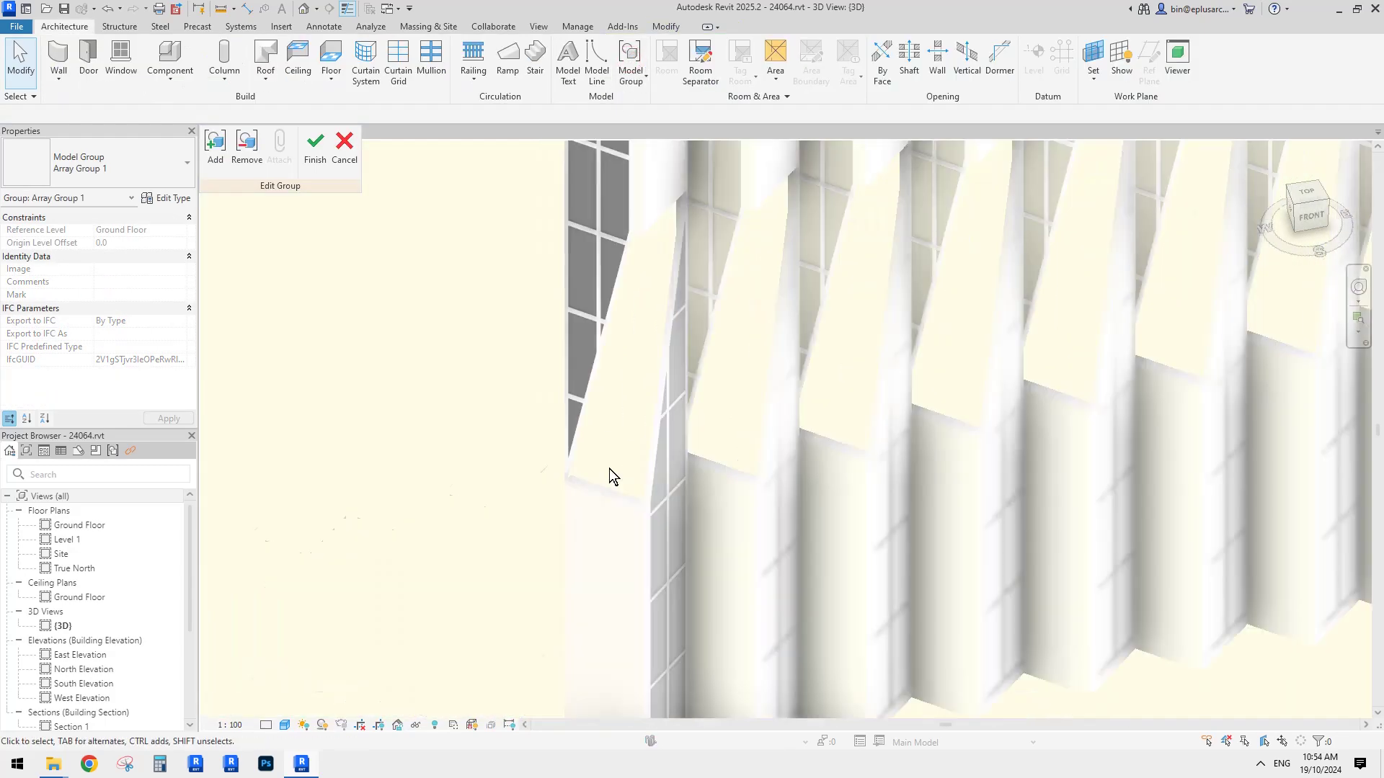
scroll(606, 488, "down", 2)
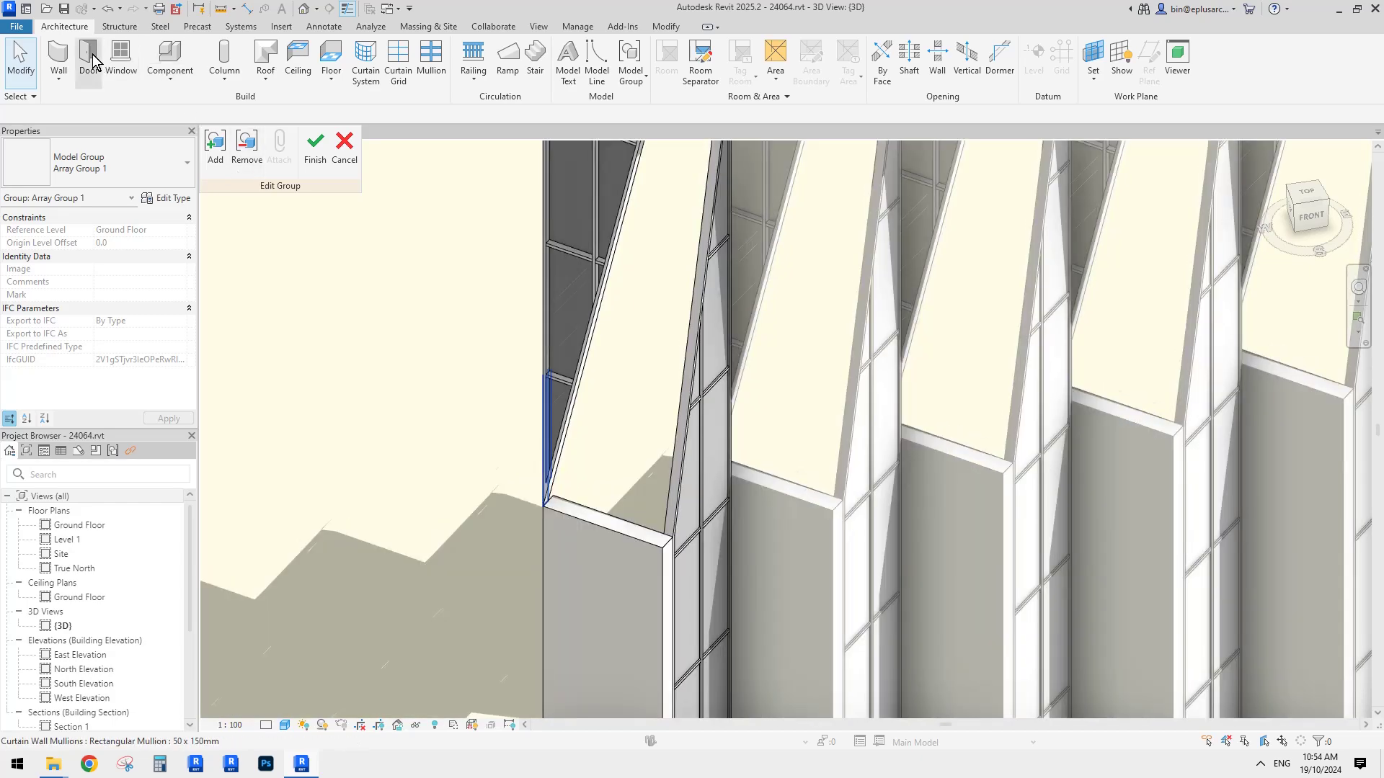
left_click(154, 77)
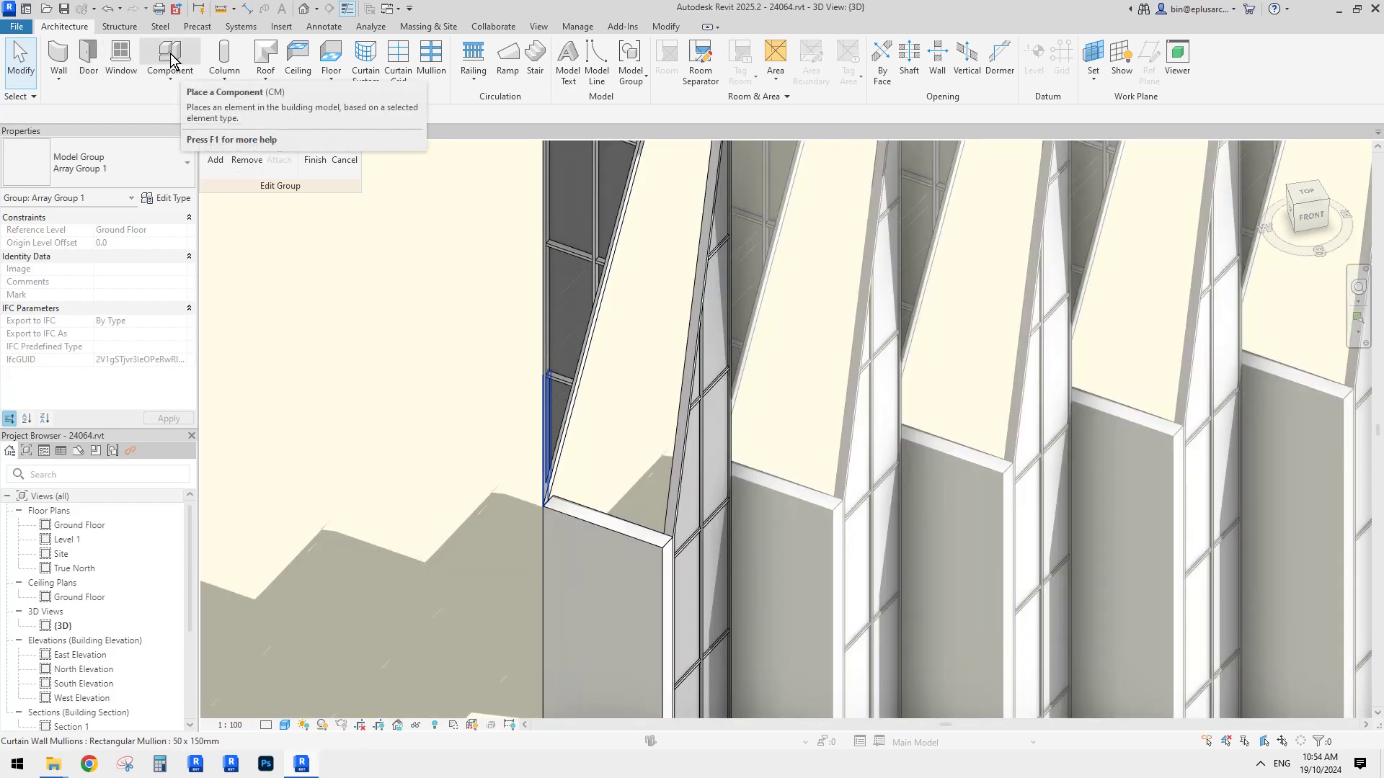
left_click(184, 100)
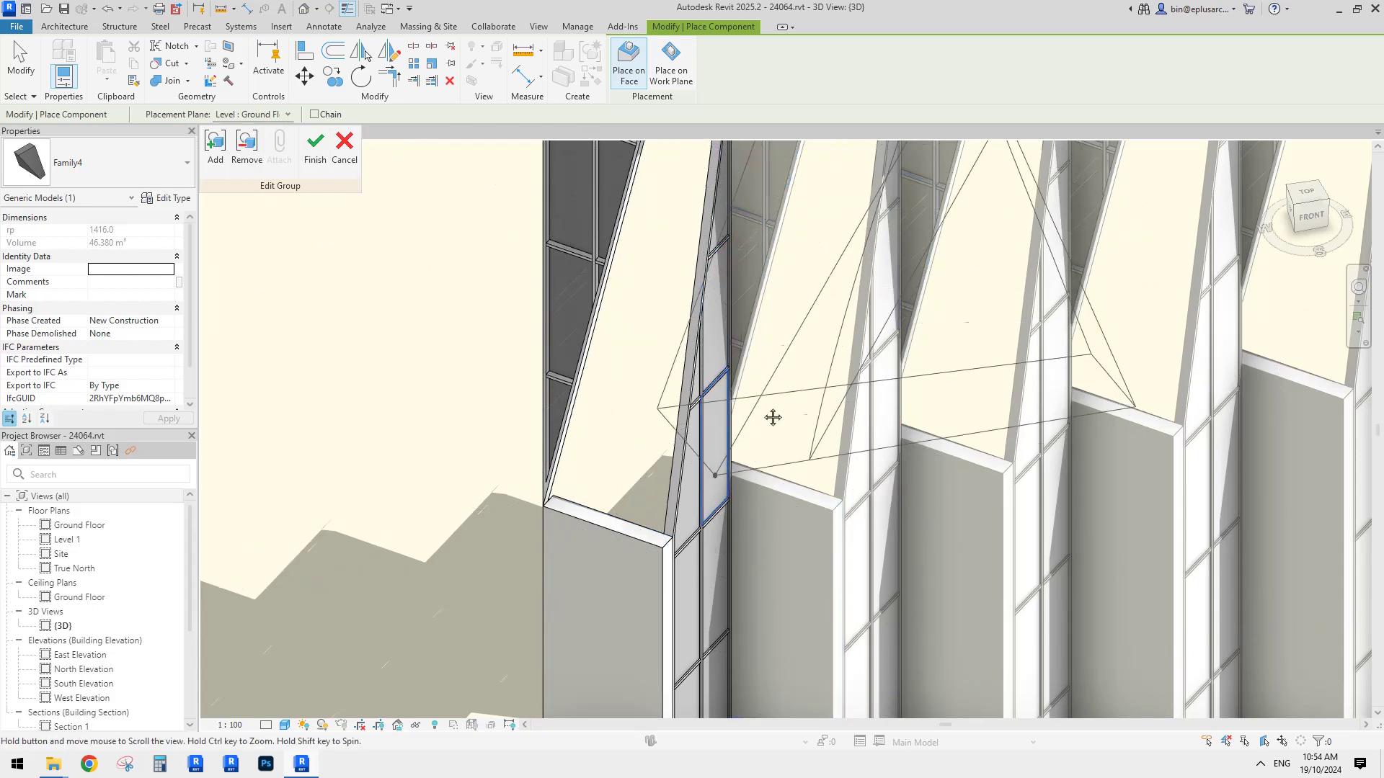
Snap Family4's first four adaptive points to the corners of the lower wall's top face.
scroll(593, 431, "up", 3)
scroll(590, 459, "up", 2)
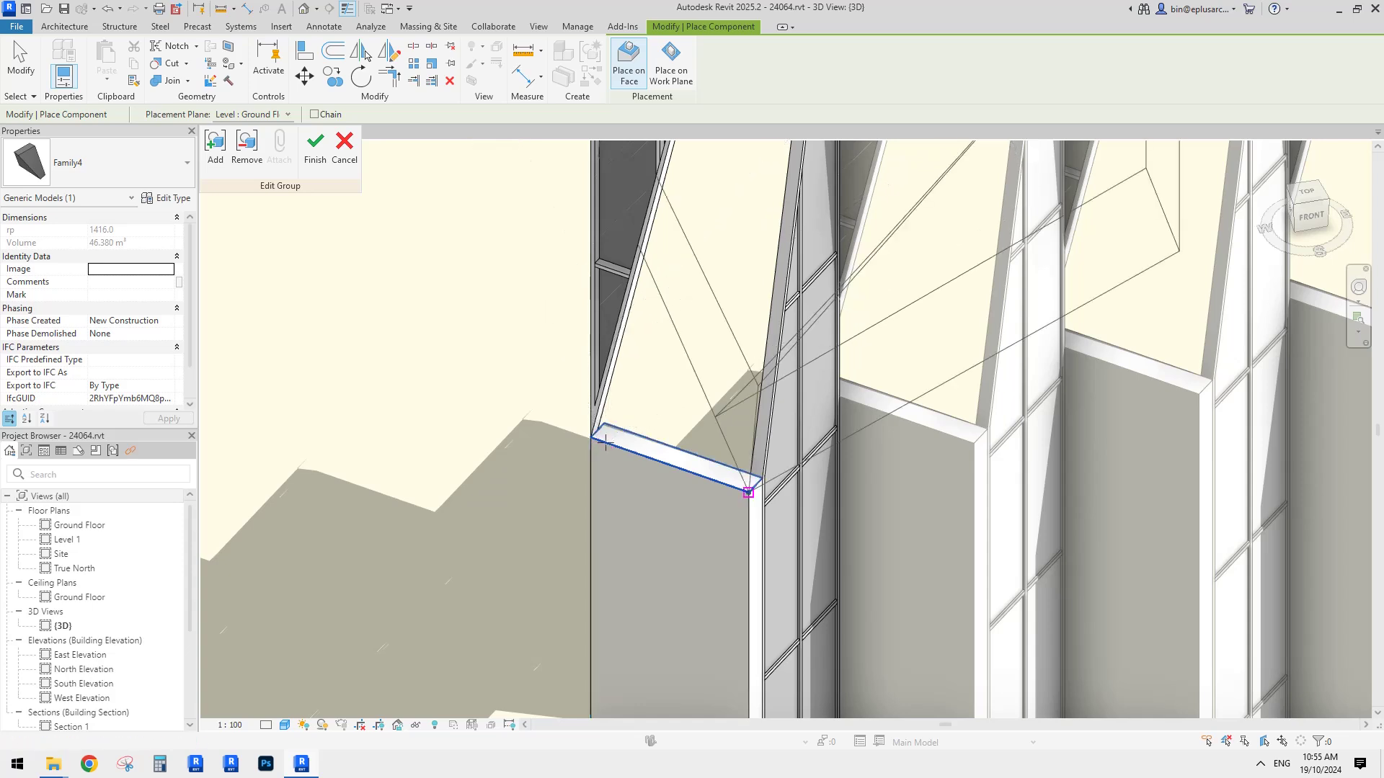
key("Tab")
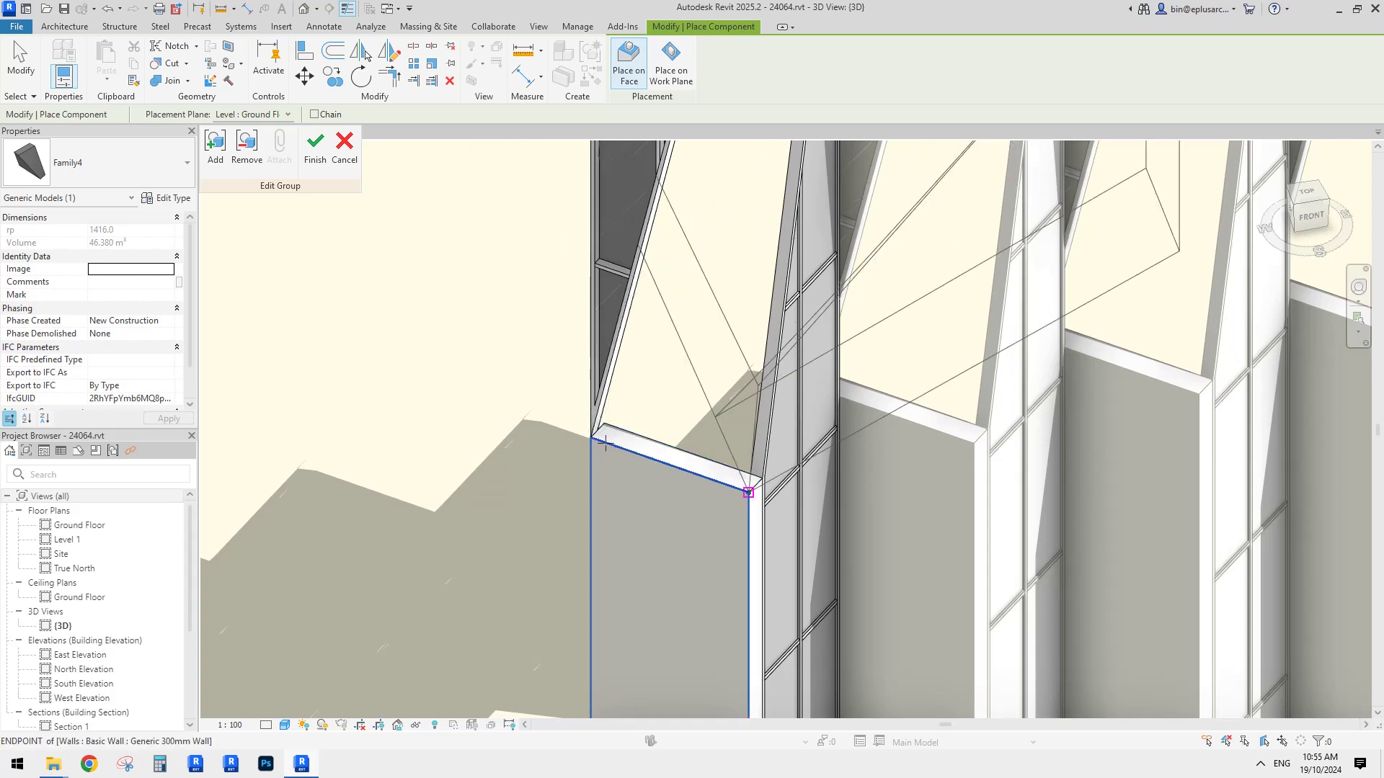
key("Tab")
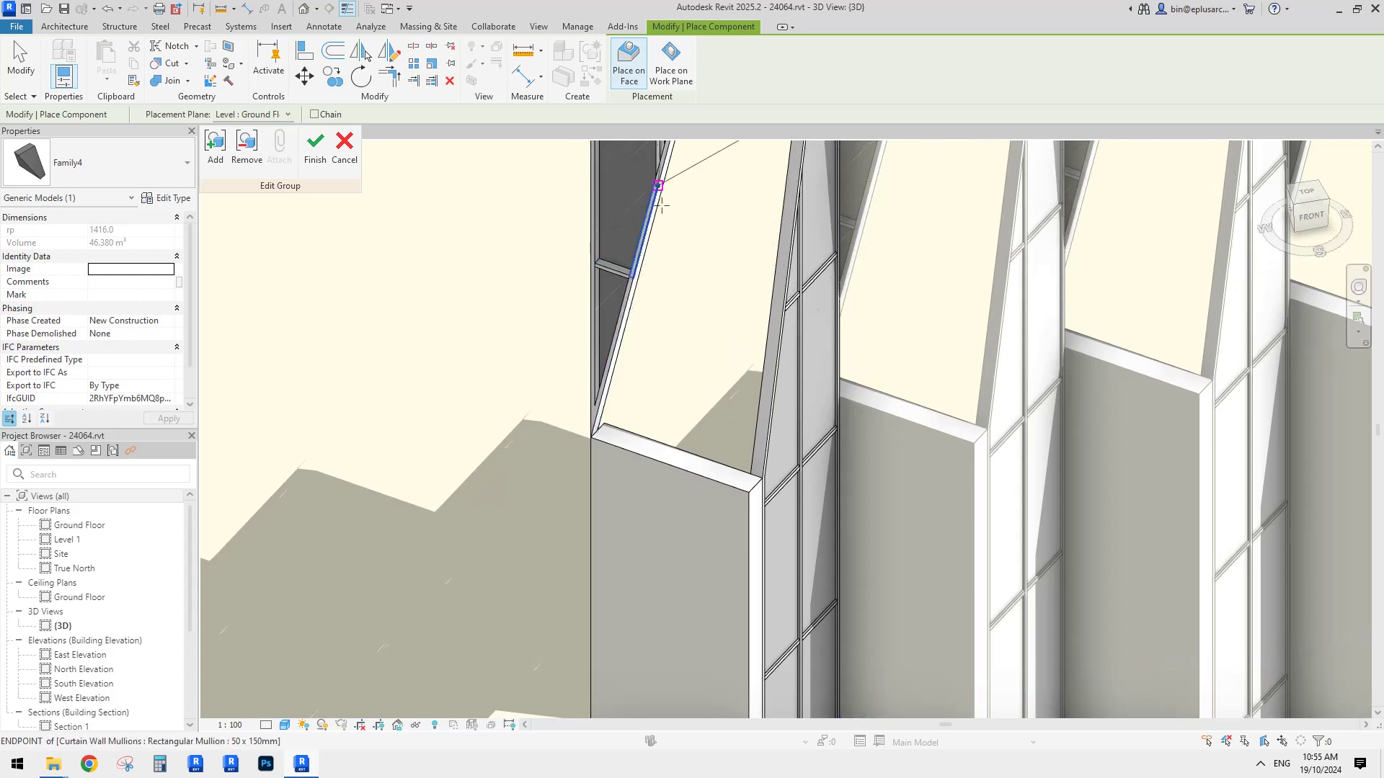
left_click(636, 453)
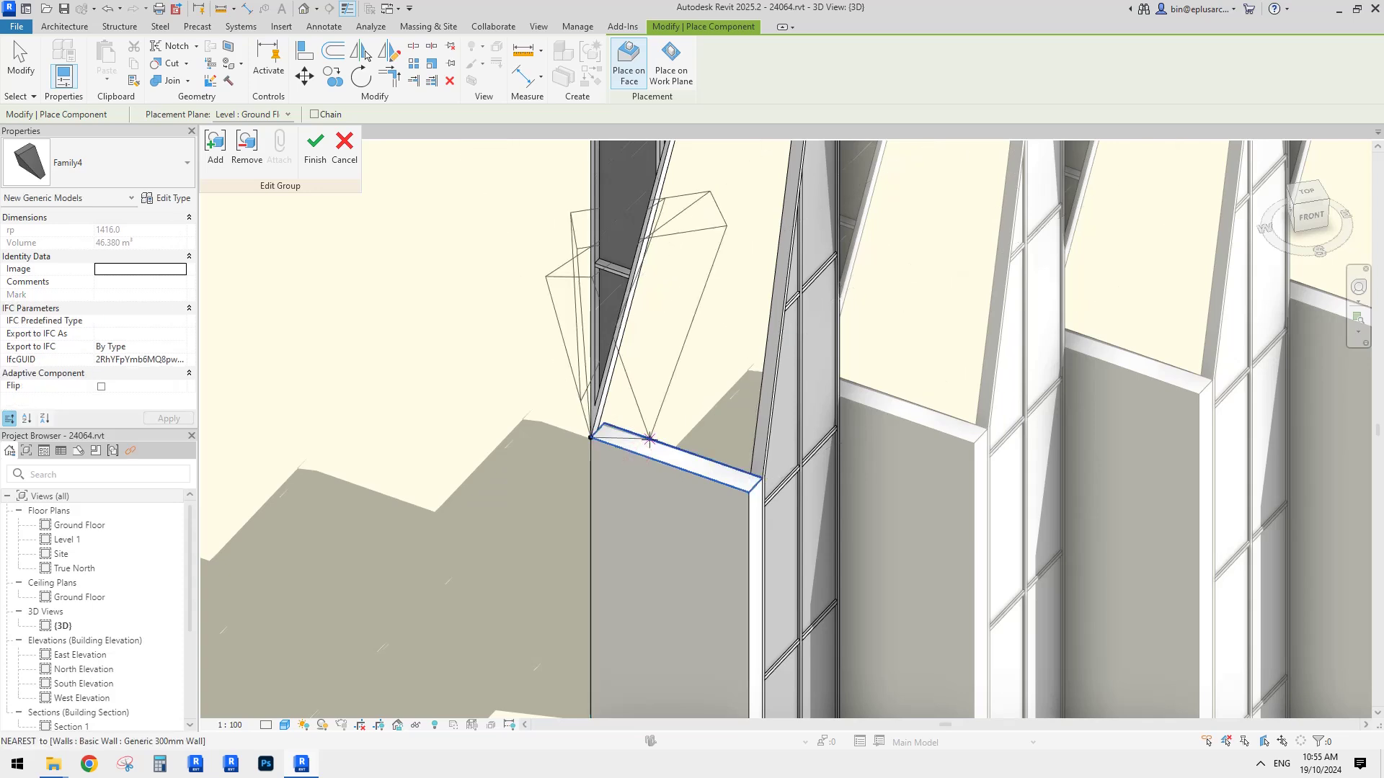
key("e")
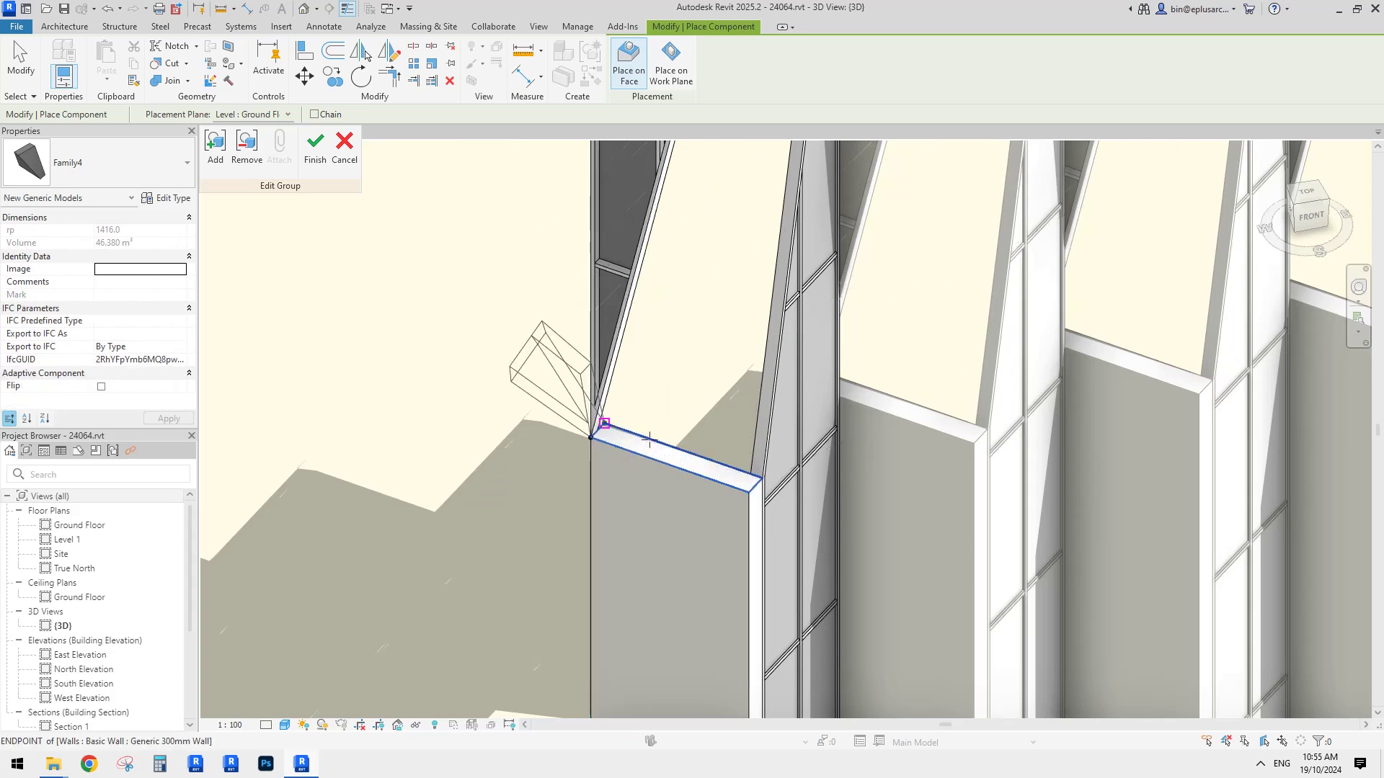
left_click(649, 440)
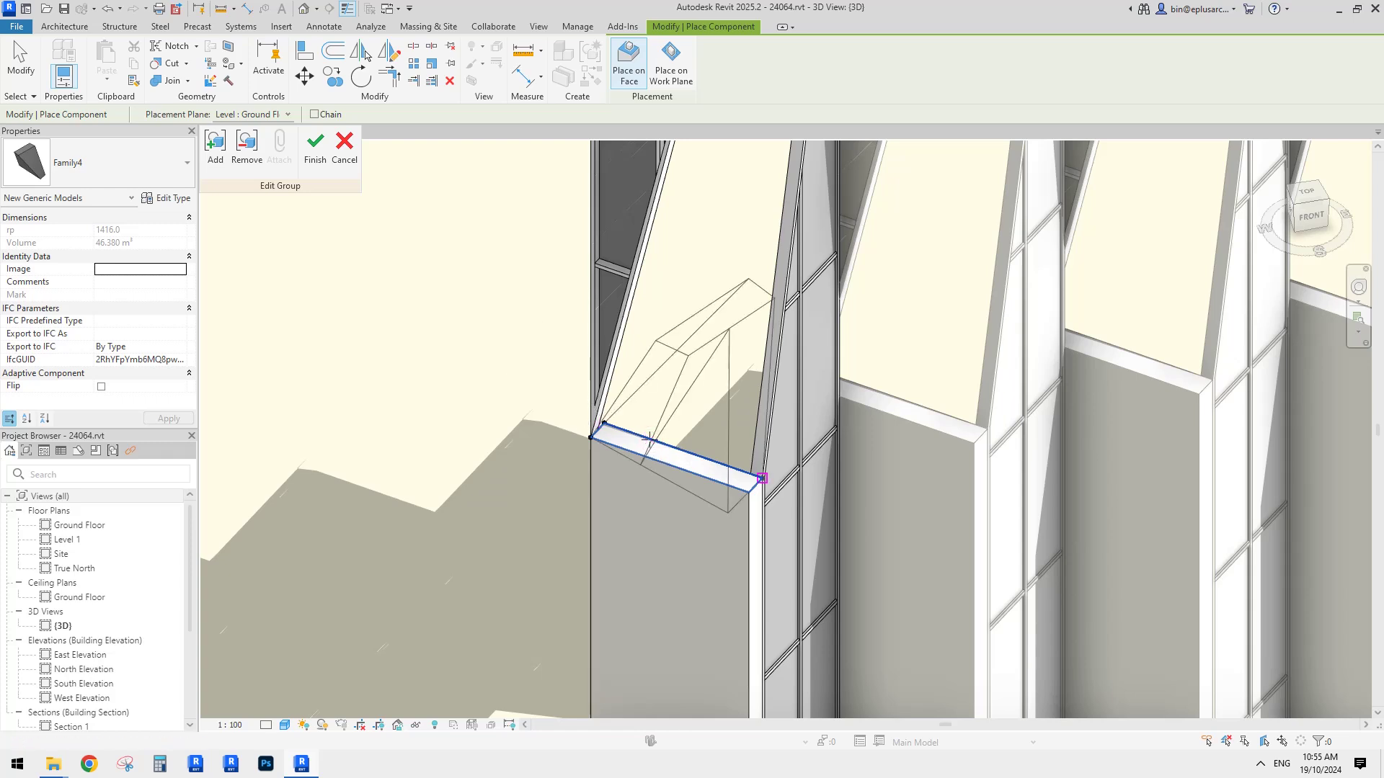
left_click(650, 440)
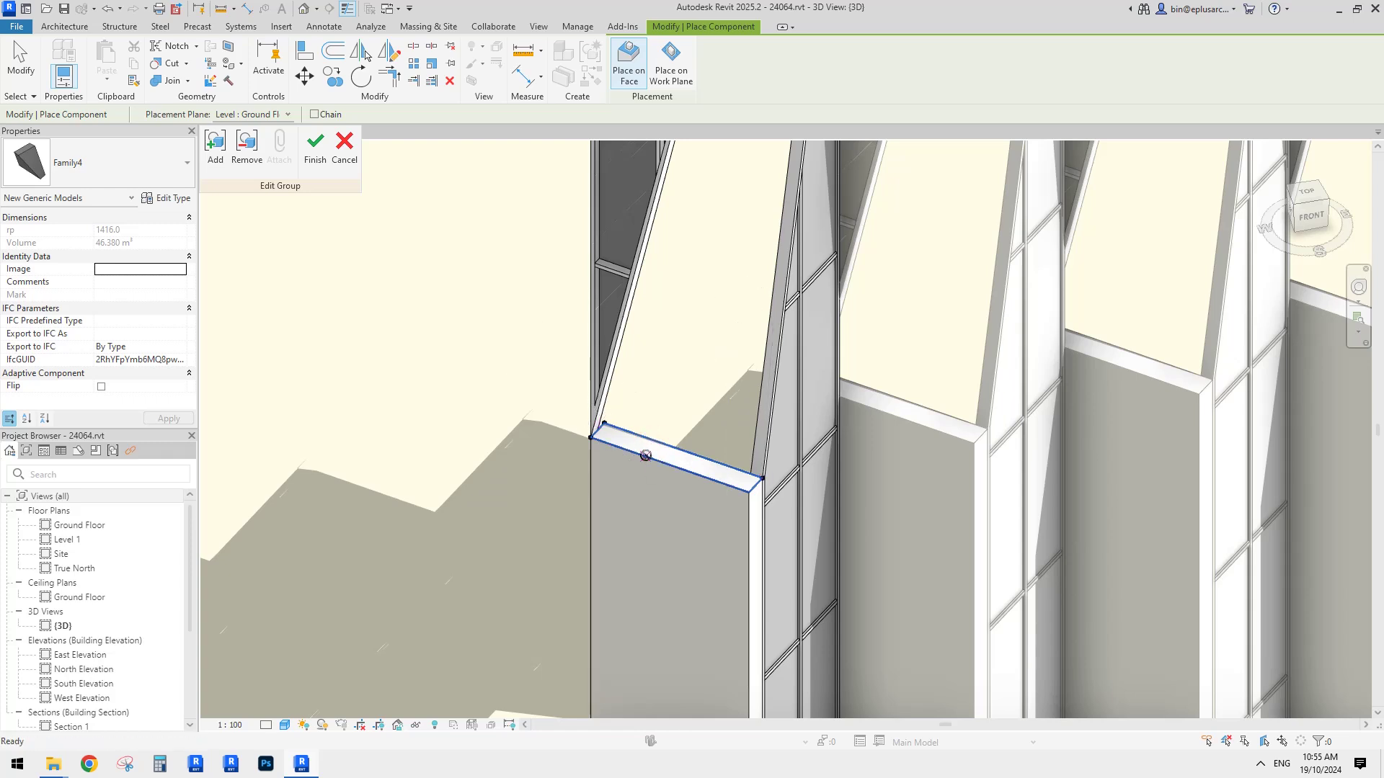
Snap the last four adaptive points to the corners of the upper wall's underside and end the placement.
scroll(645, 456, "down", 2)
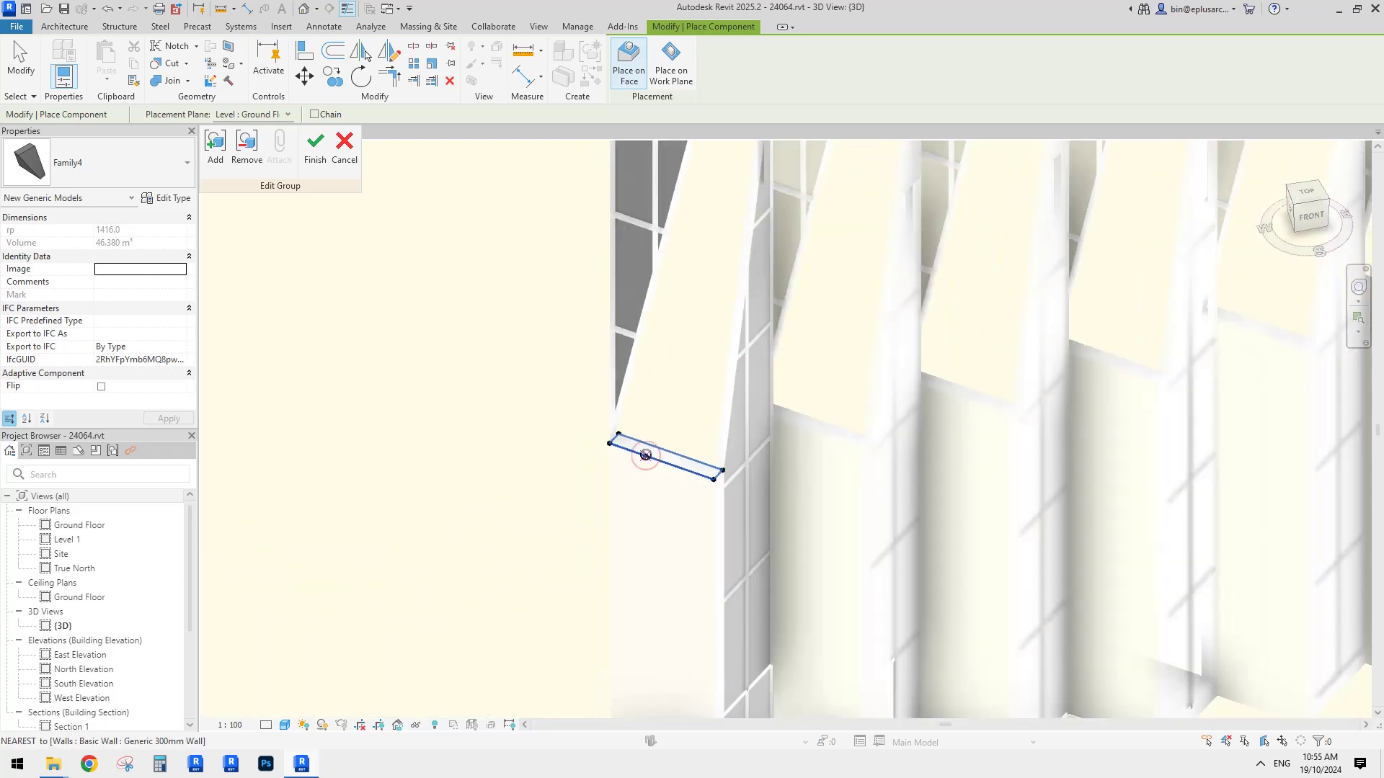
middle_click_drag(681, 380, 673, 532)
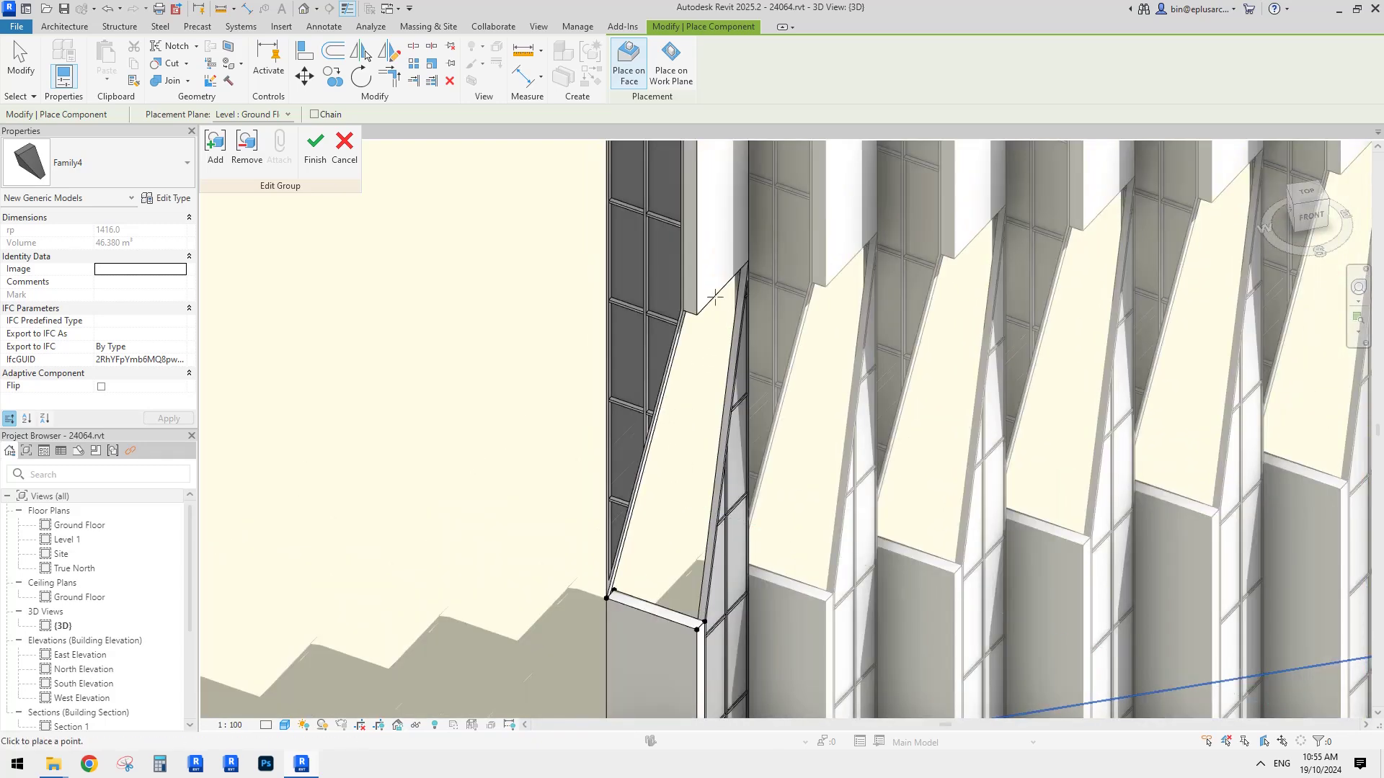
scroll(721, 339, "up", 3)
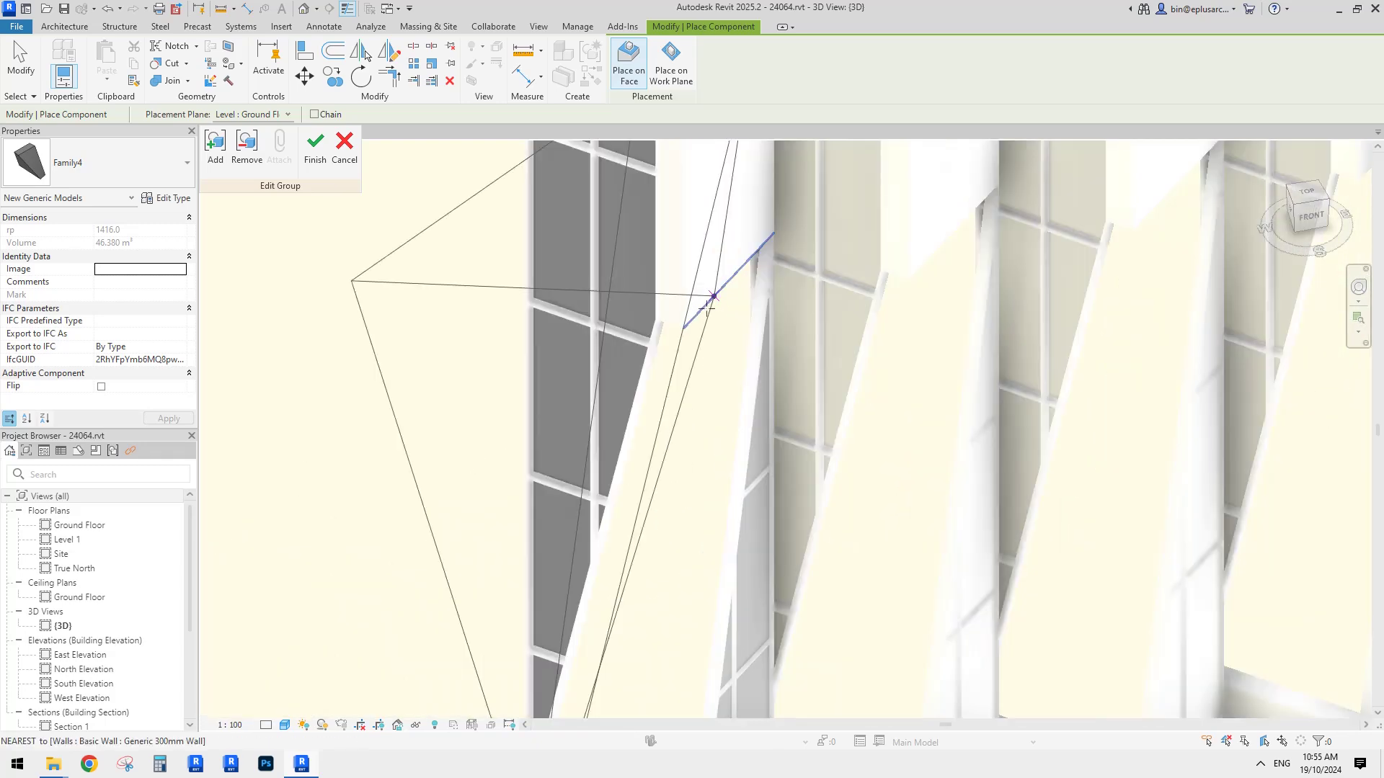
left_click(717, 341)
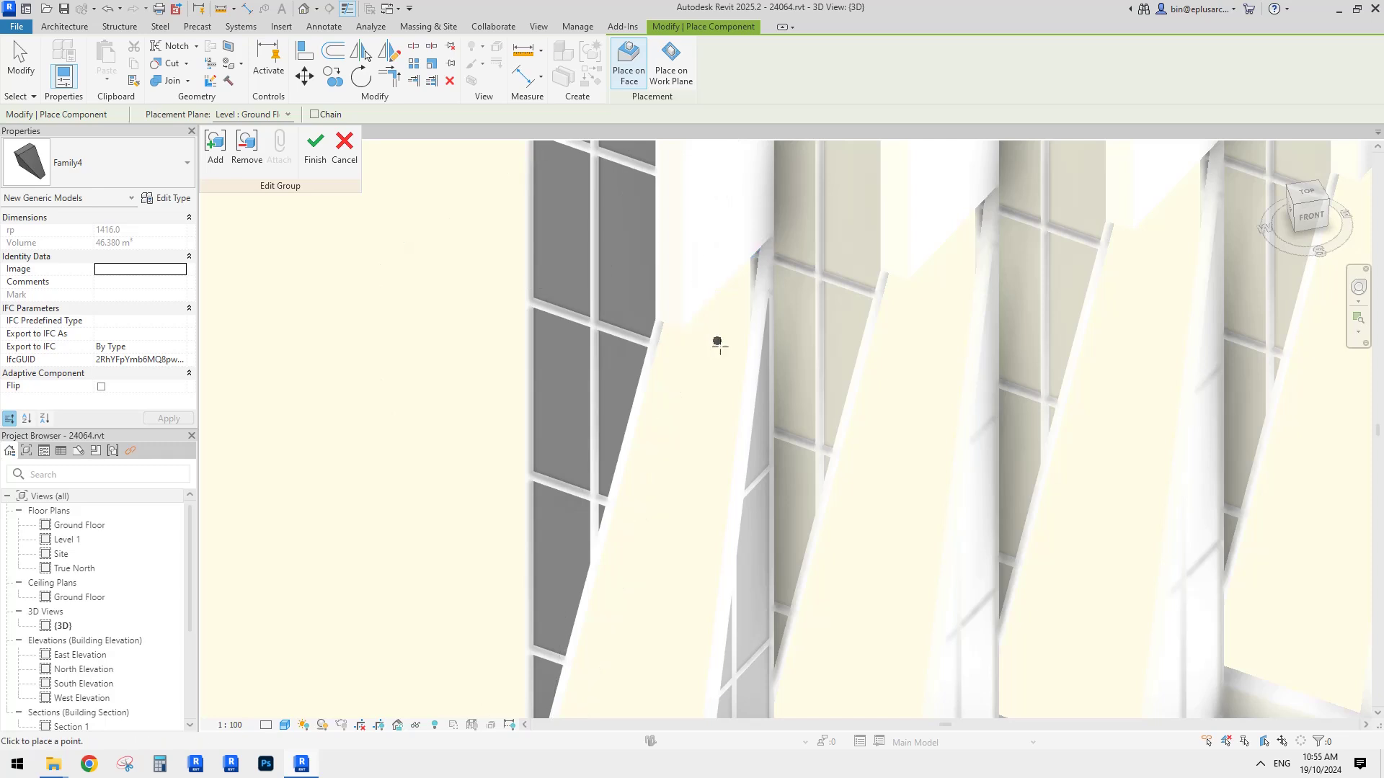
middle_click_drag(734, 337, 711, 186, "shift")
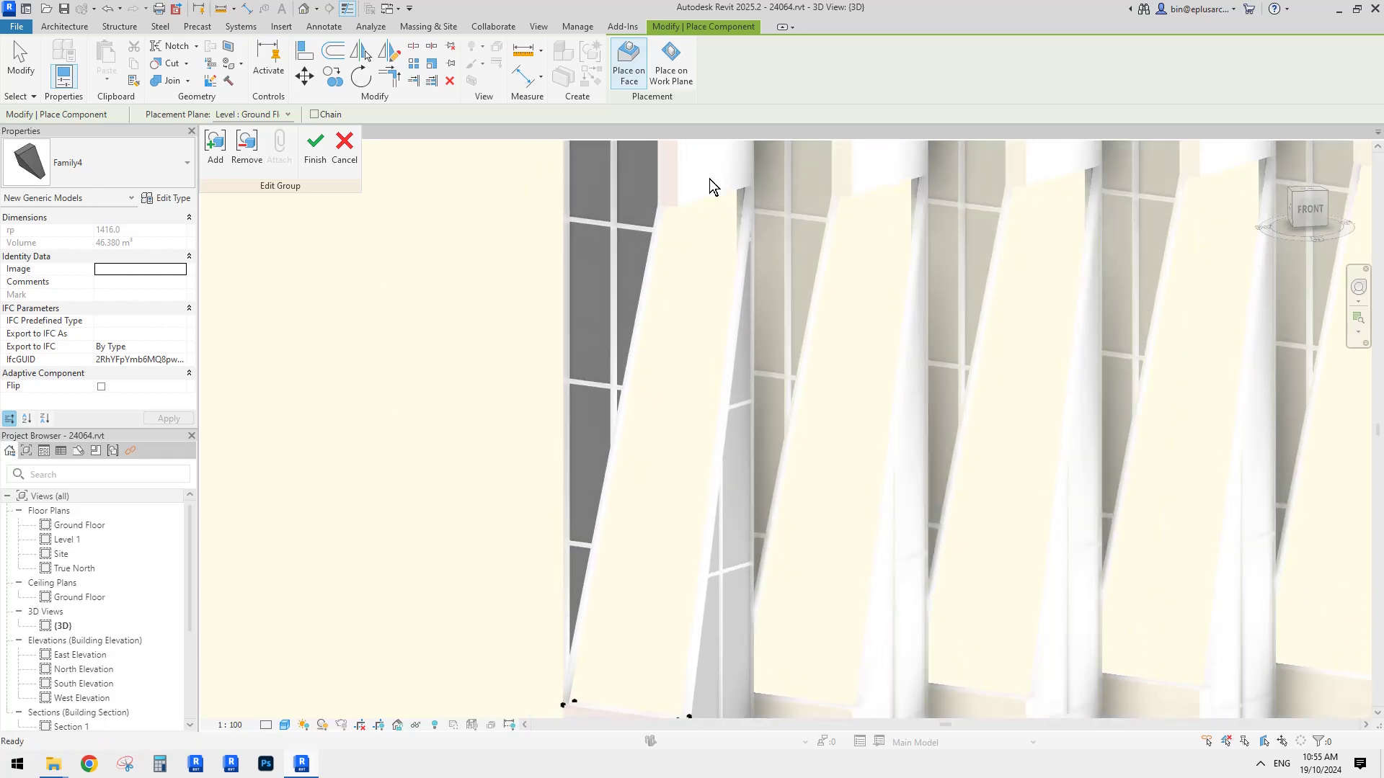
middle_click_drag(733, 457, 721, 249, "shift")
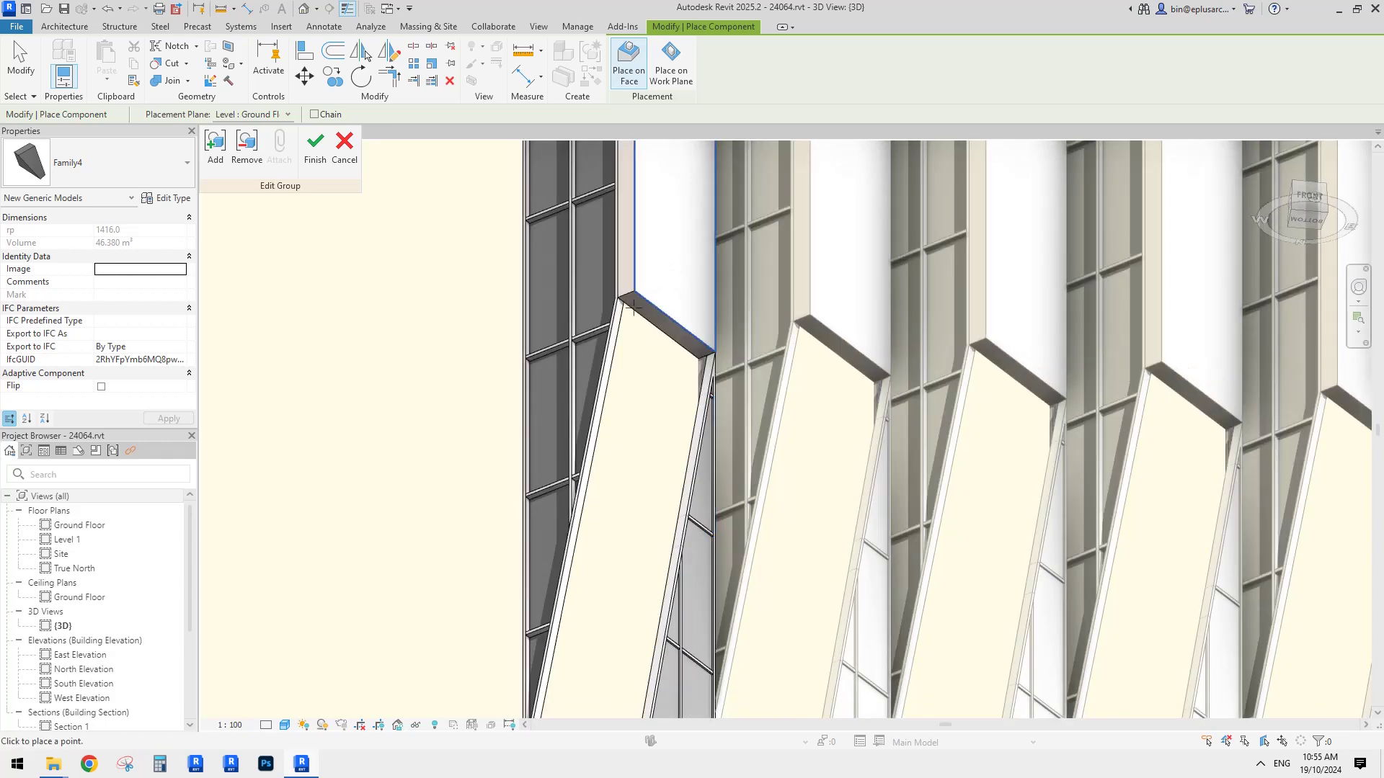
left_click(642, 310)
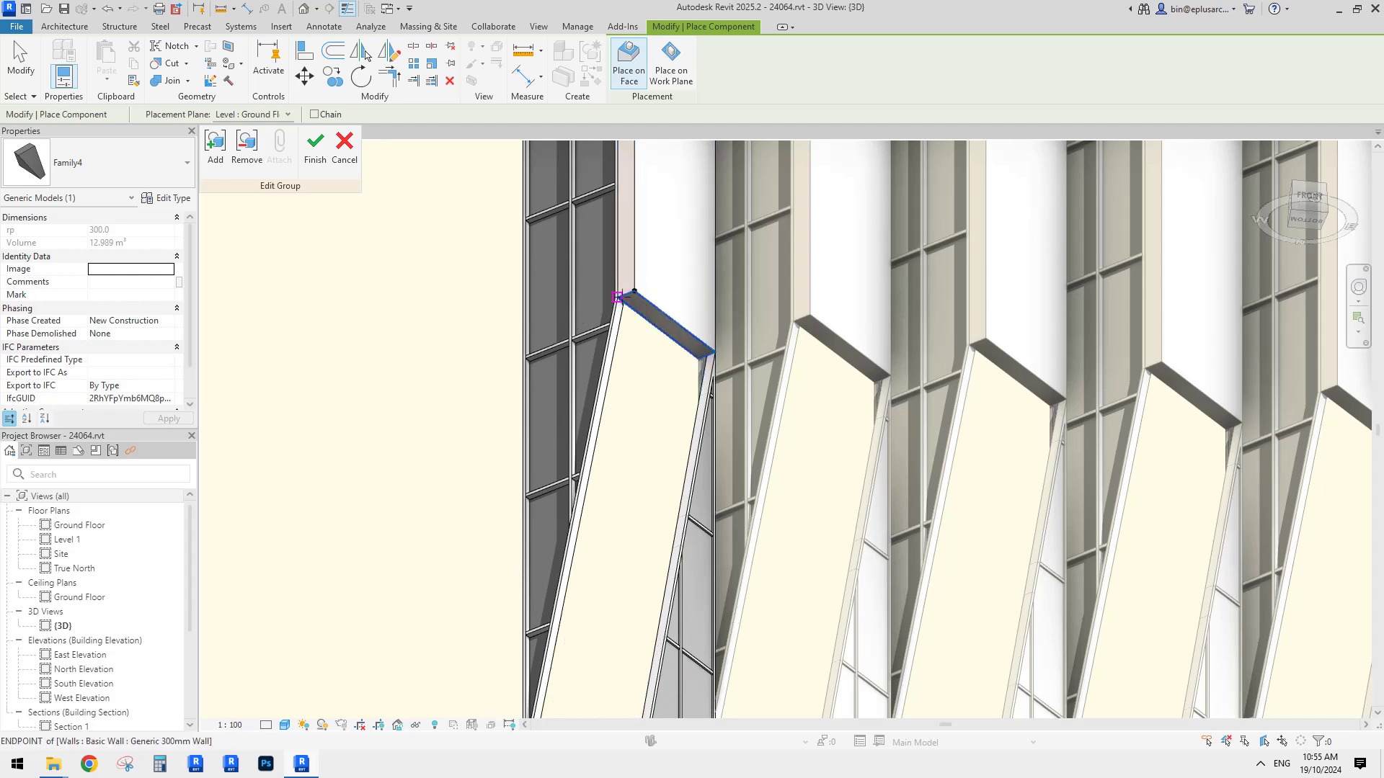
key("s")
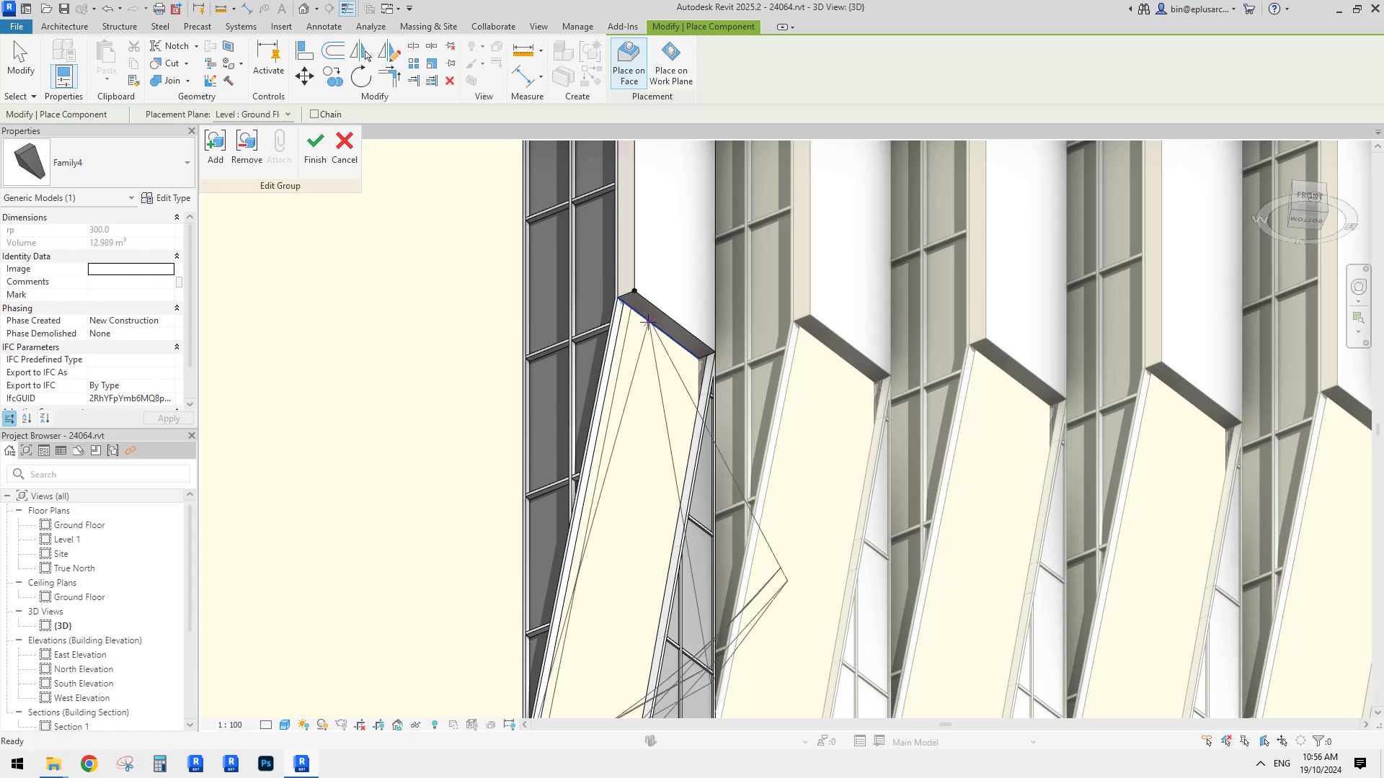
key("e")
left_click(647, 322)
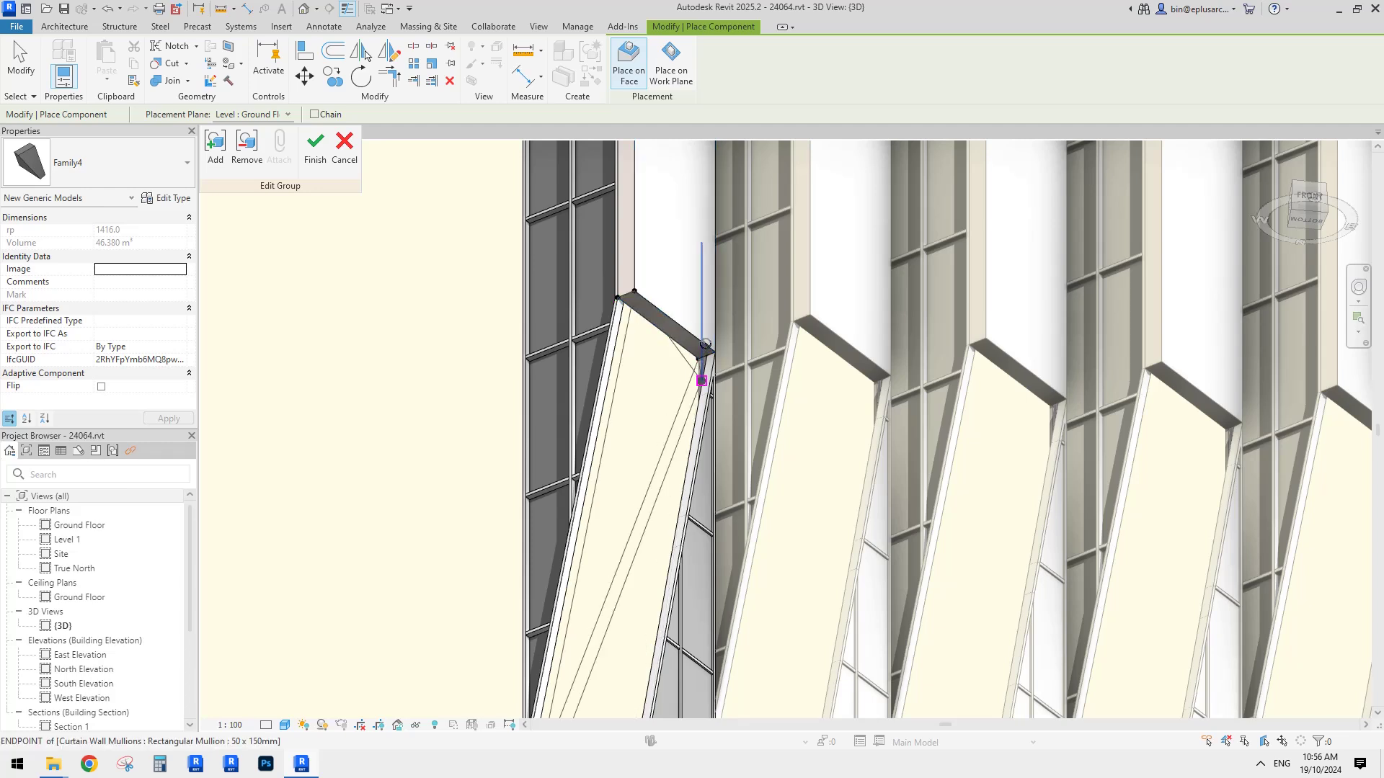
left_click(715, 352)
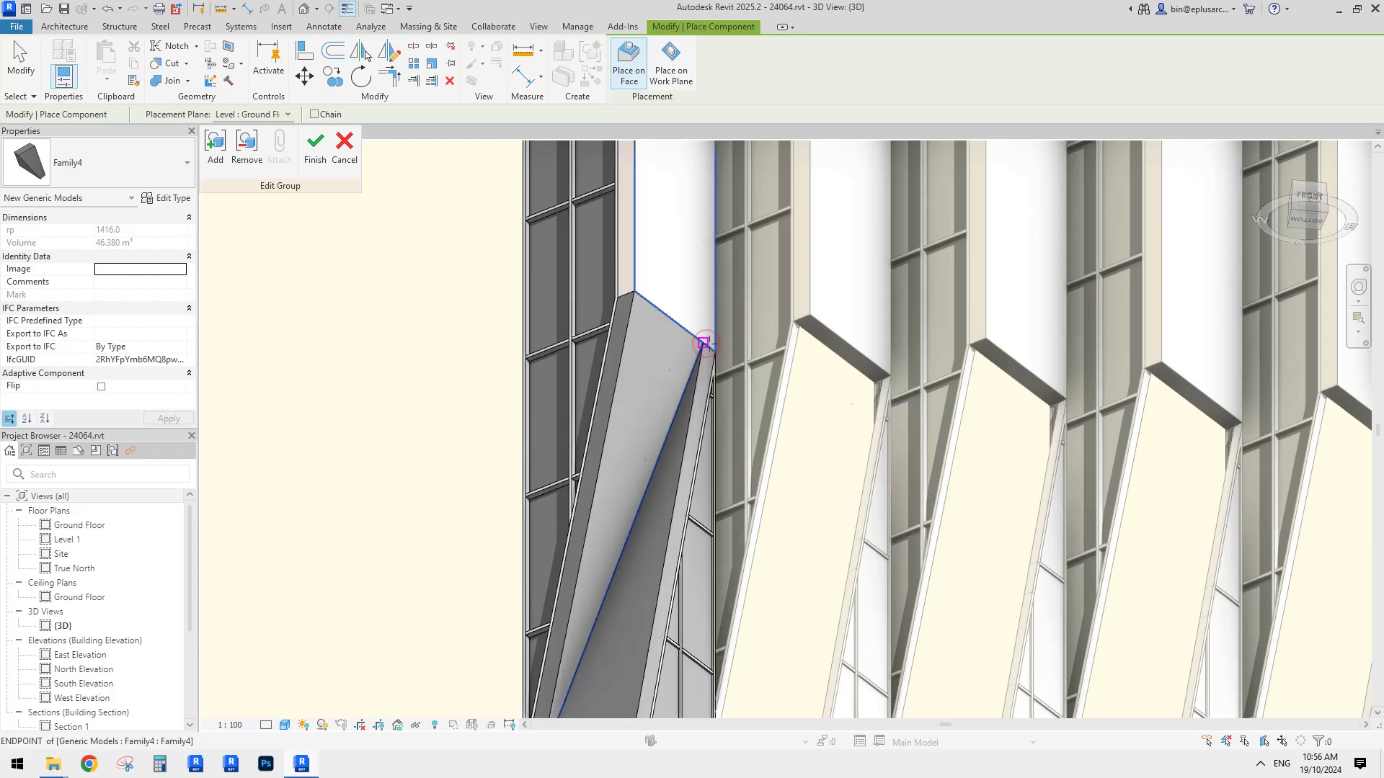
key("Escape")
key("Escape")
Examine how the placed Family4 transition meets the lower and upper walls from several angles.
scroll(725, 374, "down", 4)
middle_click_drag(759, 400, 729, 503, "shift")
scroll(729, 503, "up", 2)
left_click(681, 361)
middle_click_drag(738, 391, 715, 476, "shift")
middle_click_drag(681, 410, 645, 397)
key("Escape")
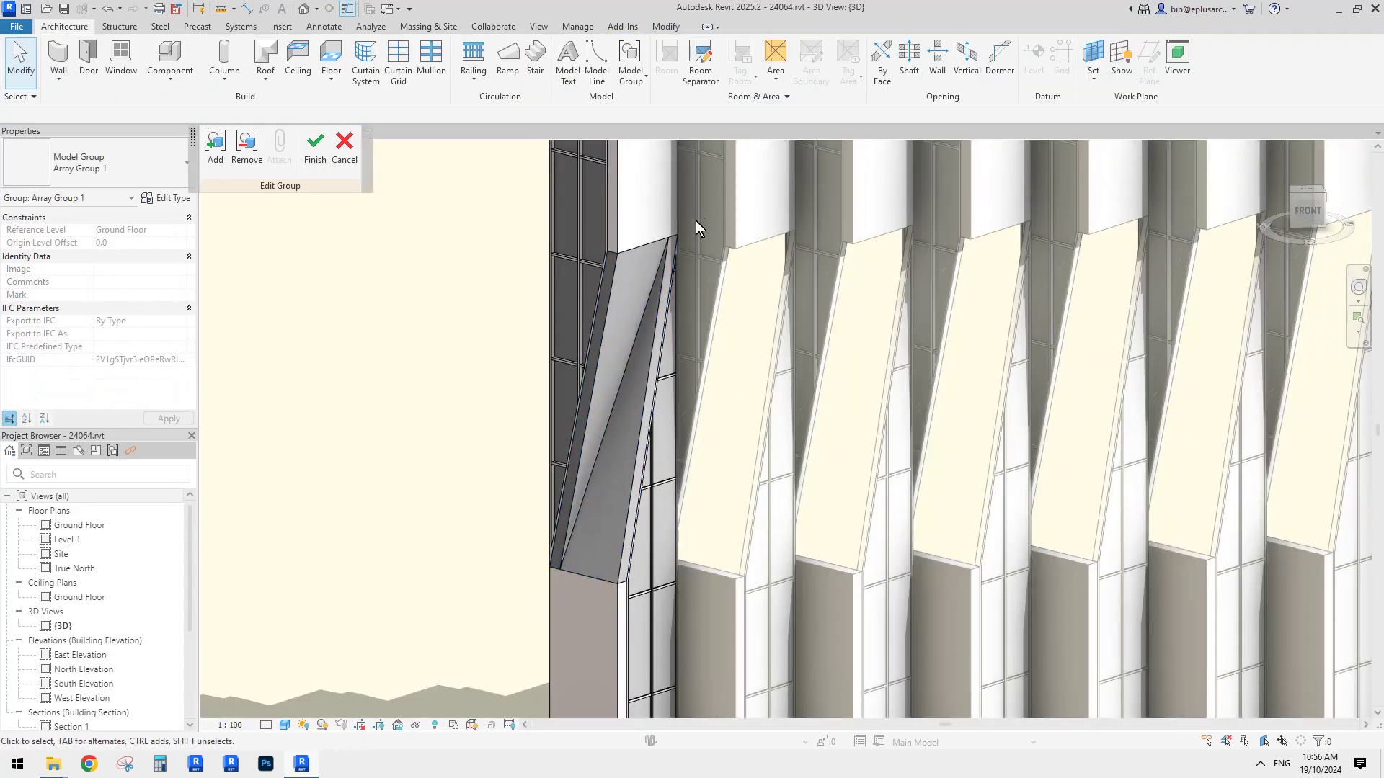
Copy the material name Finish from the structure layer of the upper wall's Generic 300mm Wall type.
left_click(648, 228)
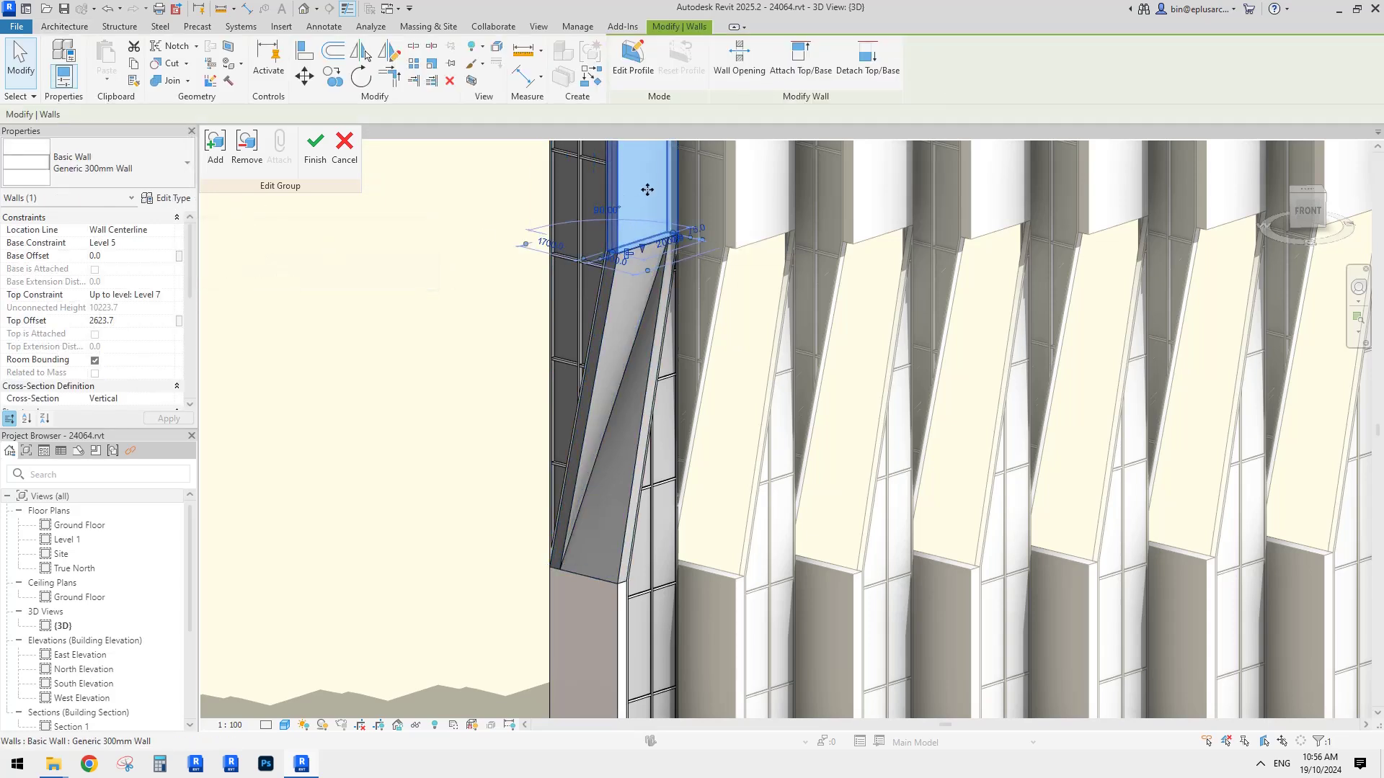
left_click(171, 198)
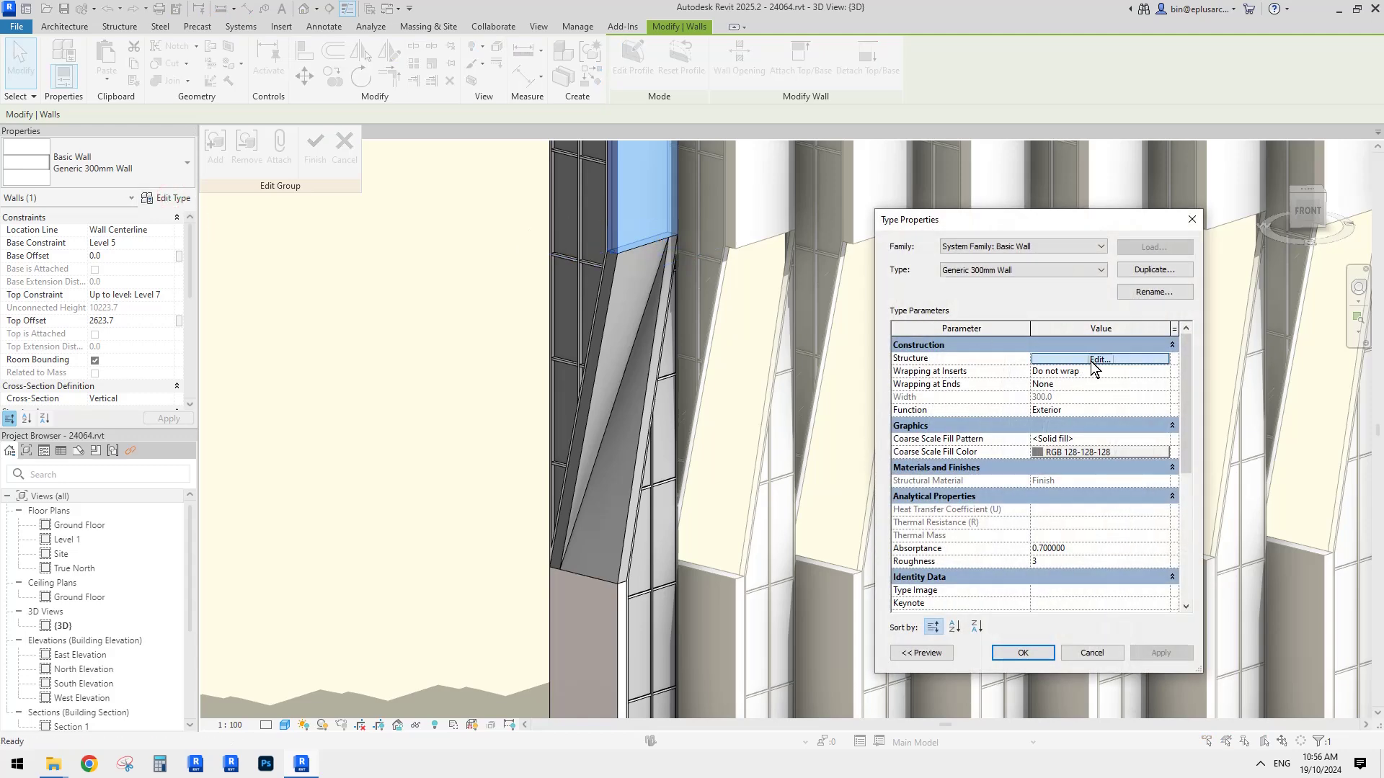
left_click(1091, 359)
left_click(997, 389)
key("ctrl+c")
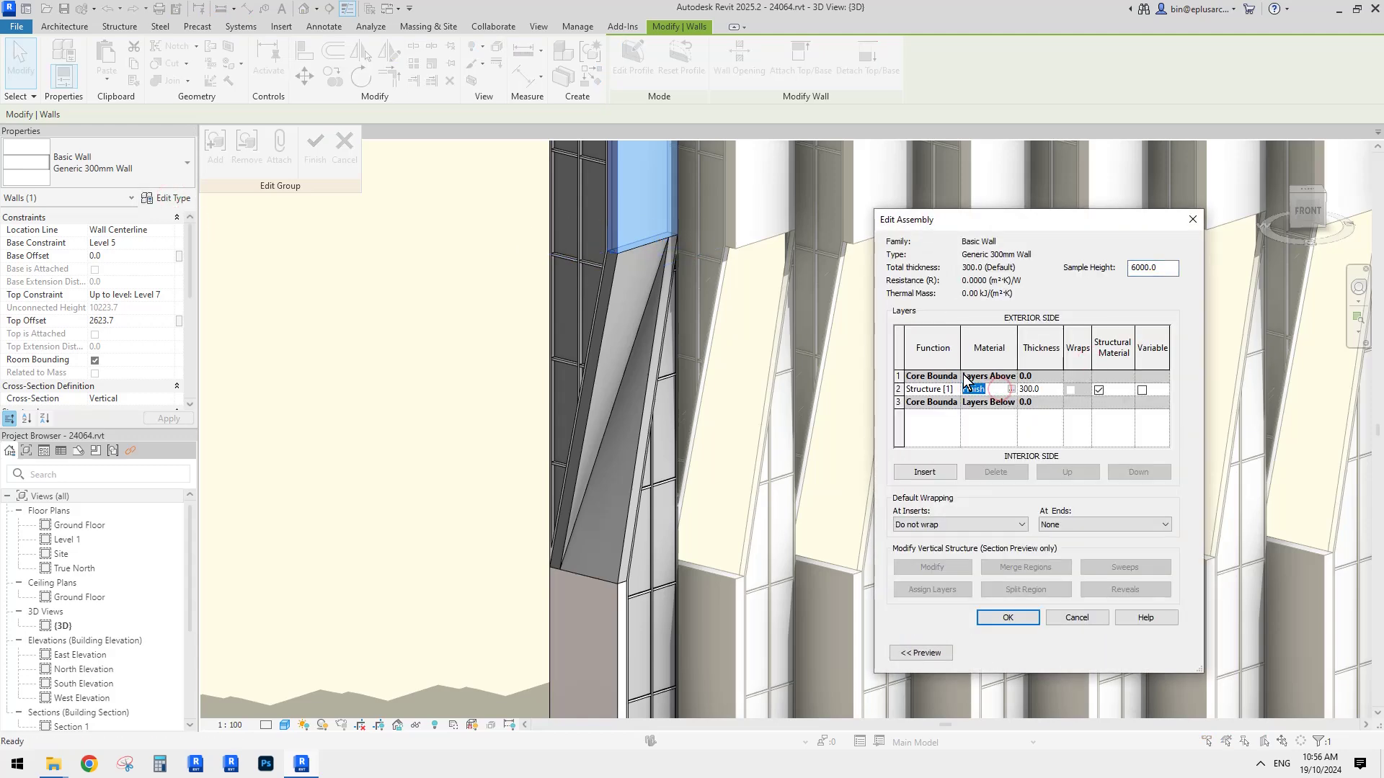
key("Escape")
key("Escape")
Set the ma material parameter of the Family4 type to Finish.
left_click(637, 315)
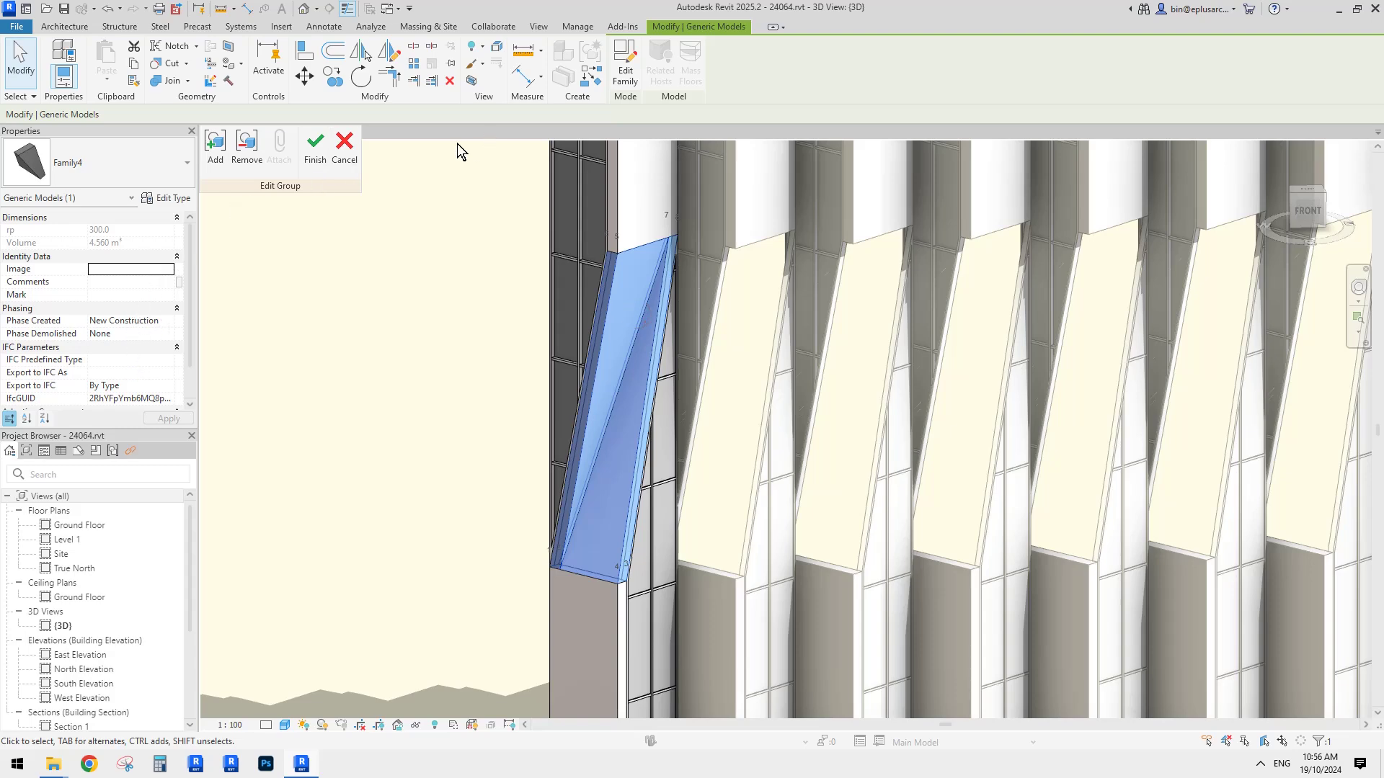
left_click_drag(188, 292, 185, 213)
left_click(175, 199)
left_click(1122, 391)
key("ctrl+v")
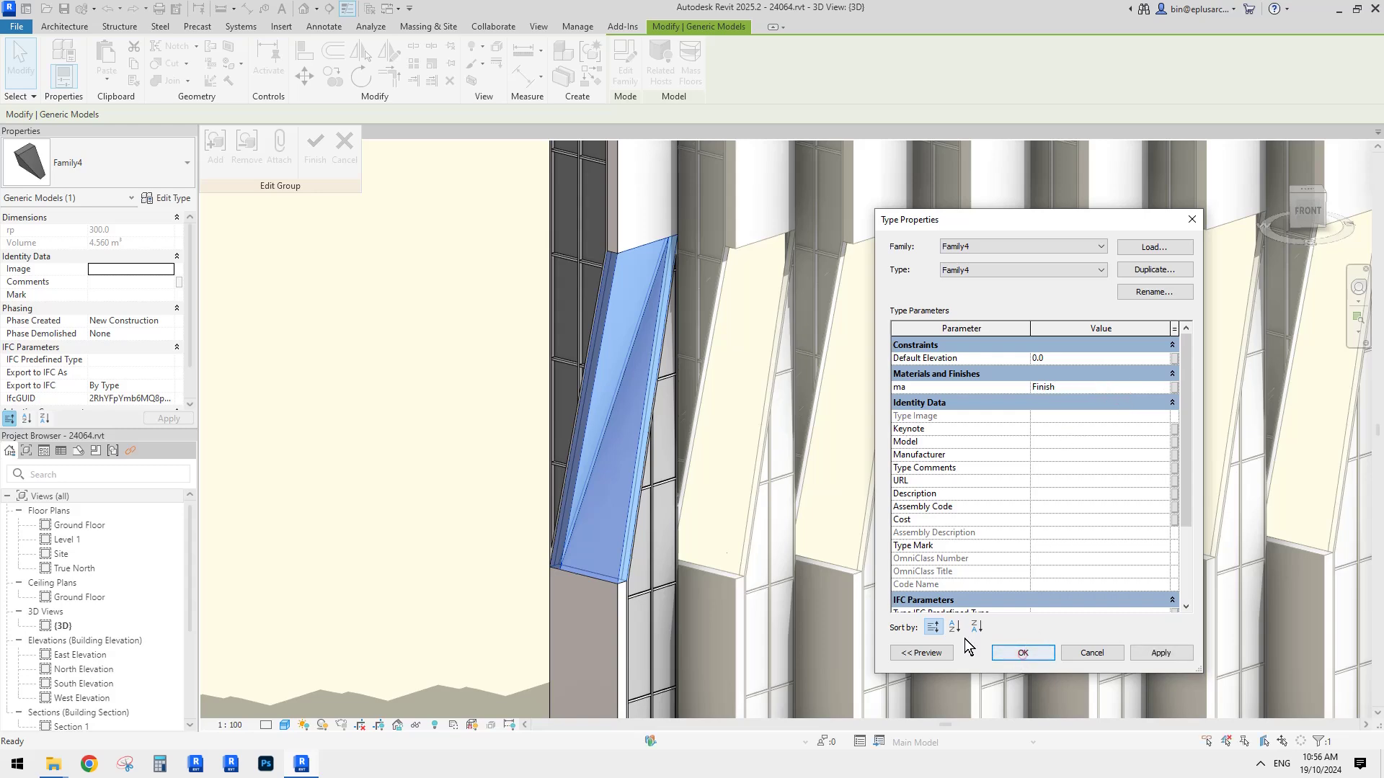
left_click(1017, 655)
Finish editing the group and review the twisted transitions across all fins of the array.
left_click(429, 320)
left_click(314, 149)
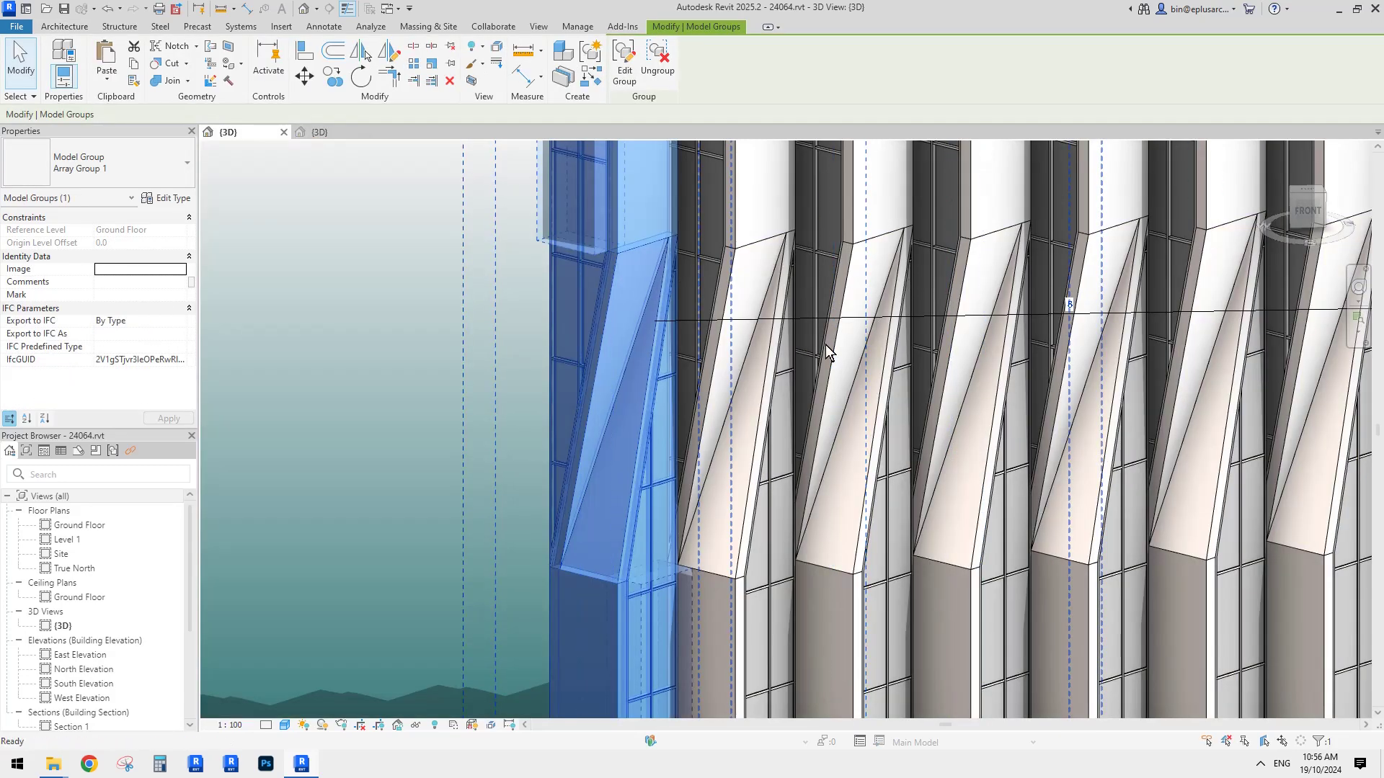
key("Escape")
scroll(824, 344, "down", 3)
middle_click_drag(921, 375, 764, 380)
middle_click_drag(865, 433, 930, 494, "shift")
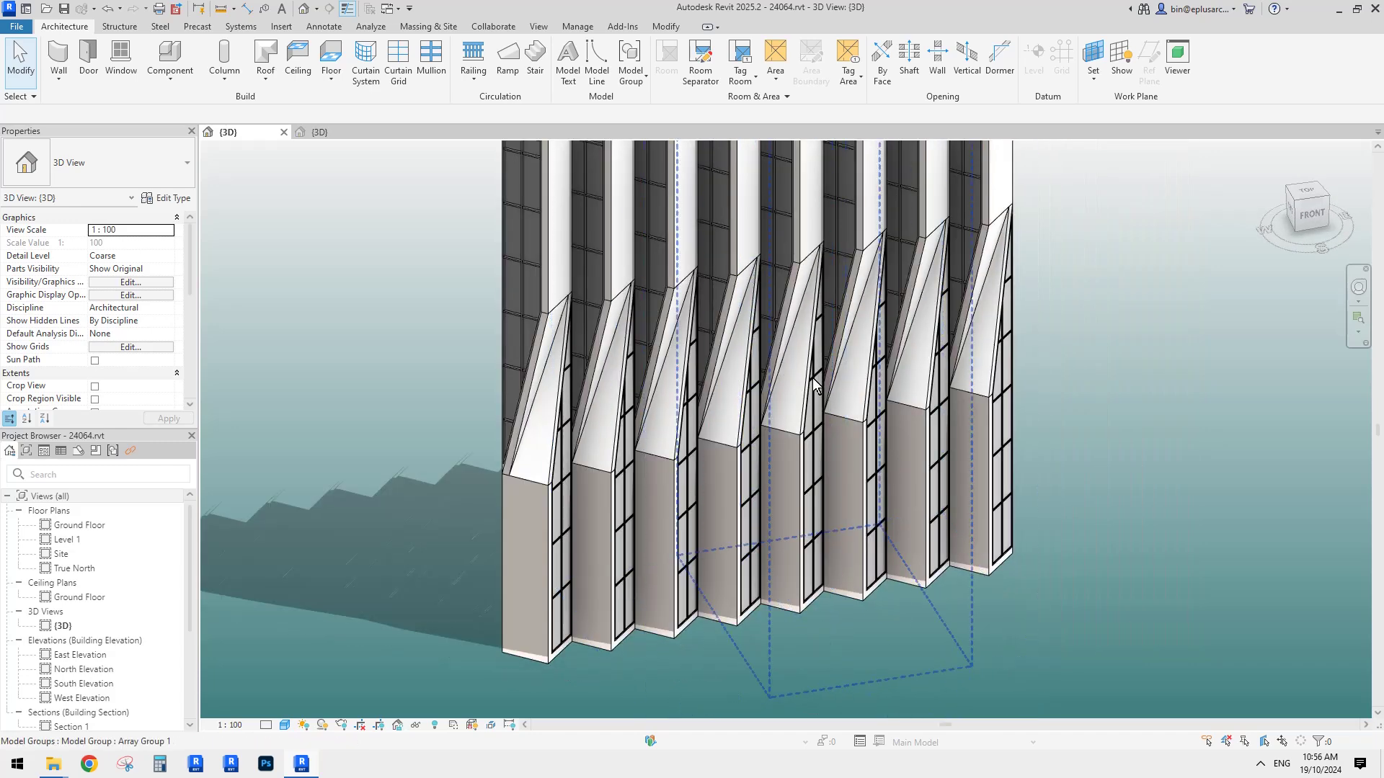
Examine the lower fins and twisted transitions of the array from the front and several other angles.
middle_click_drag(629, 419, 618, 426)
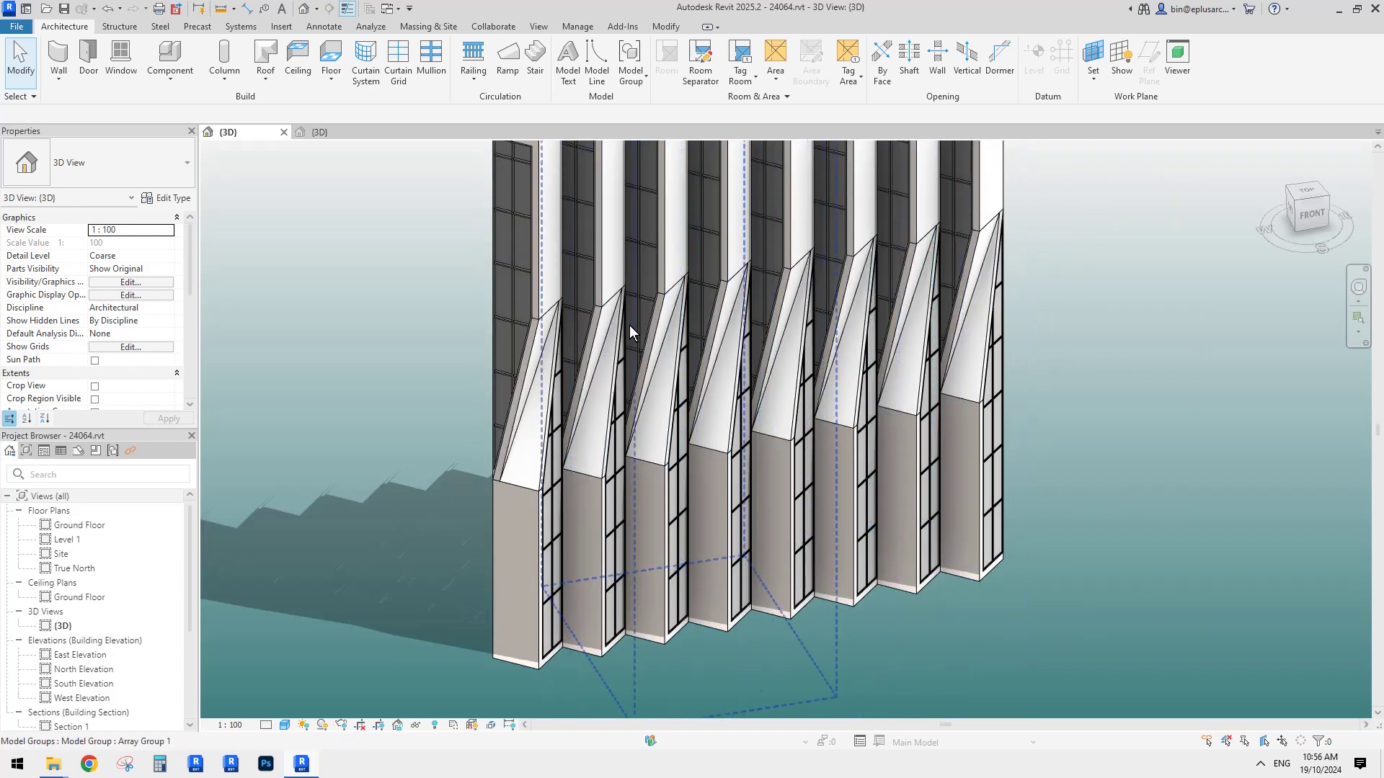
left_click(552, 328)
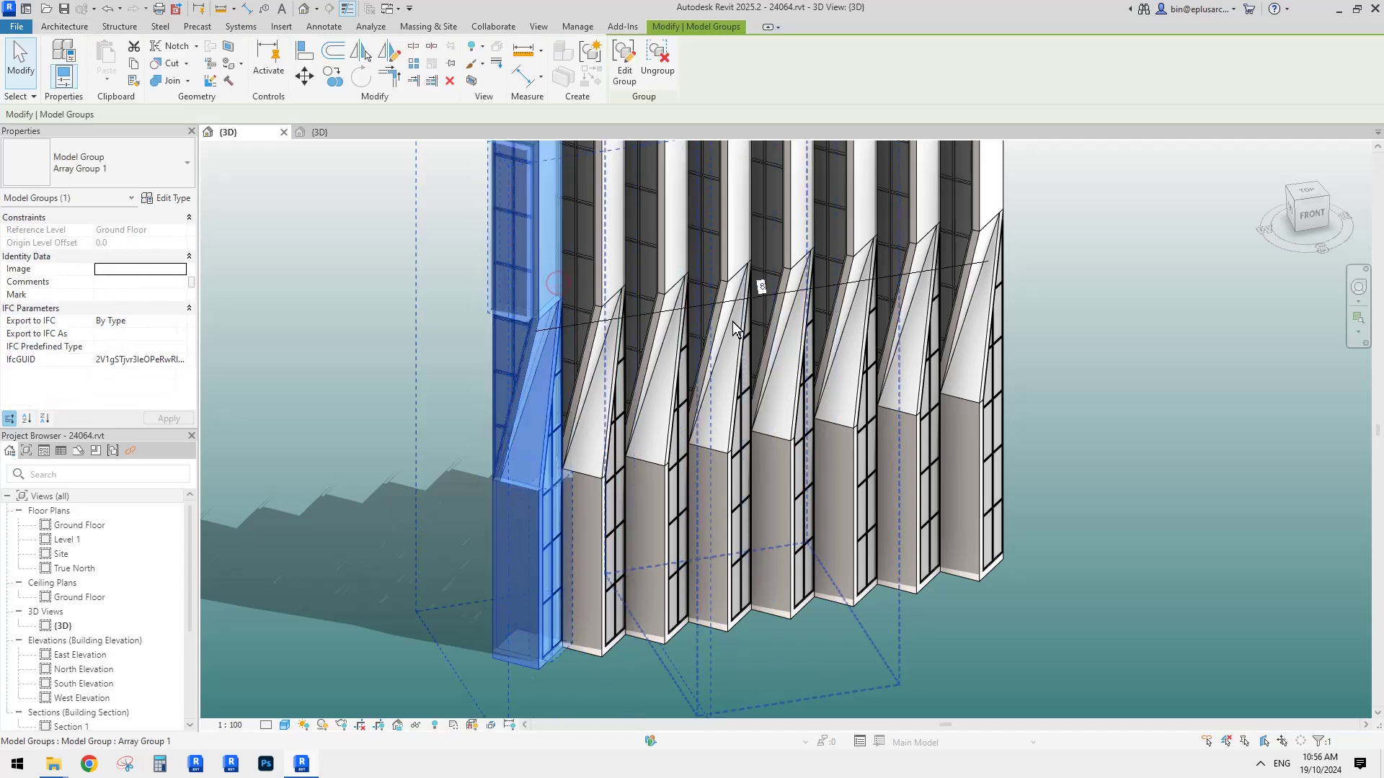
key("Escape")
scroll(802, 318, "down", 1)
middle_click_drag(802, 317, 739, 456, "shift")
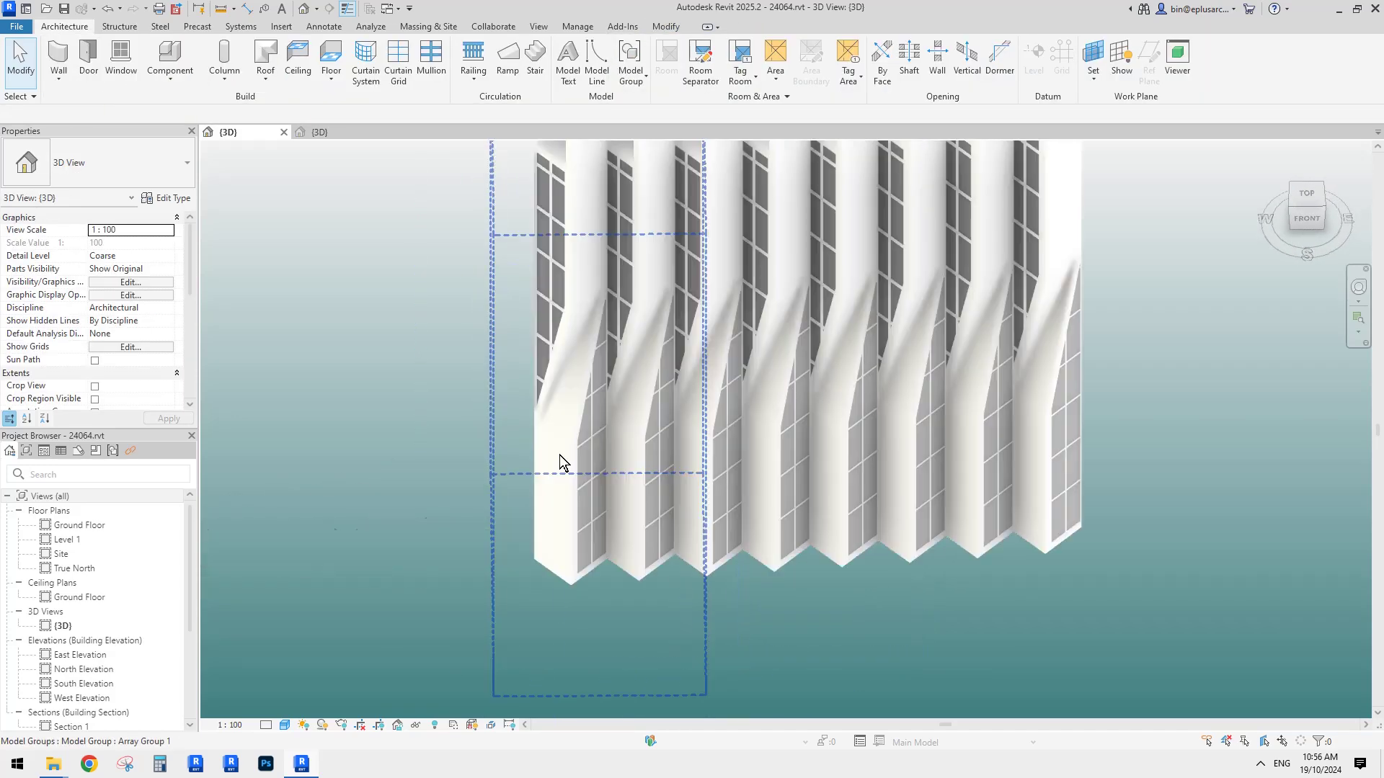
scroll(559, 457, "up", 2)
mouse_move(552, 460)
middle_mouse_down("shift")
mouse_move(573, 496)
mouse_move(559, 499)
mouse_move(681, 455)
mouse_move(630, 432)
mouse_move(582, 442)
middle_mouse_up("shift")
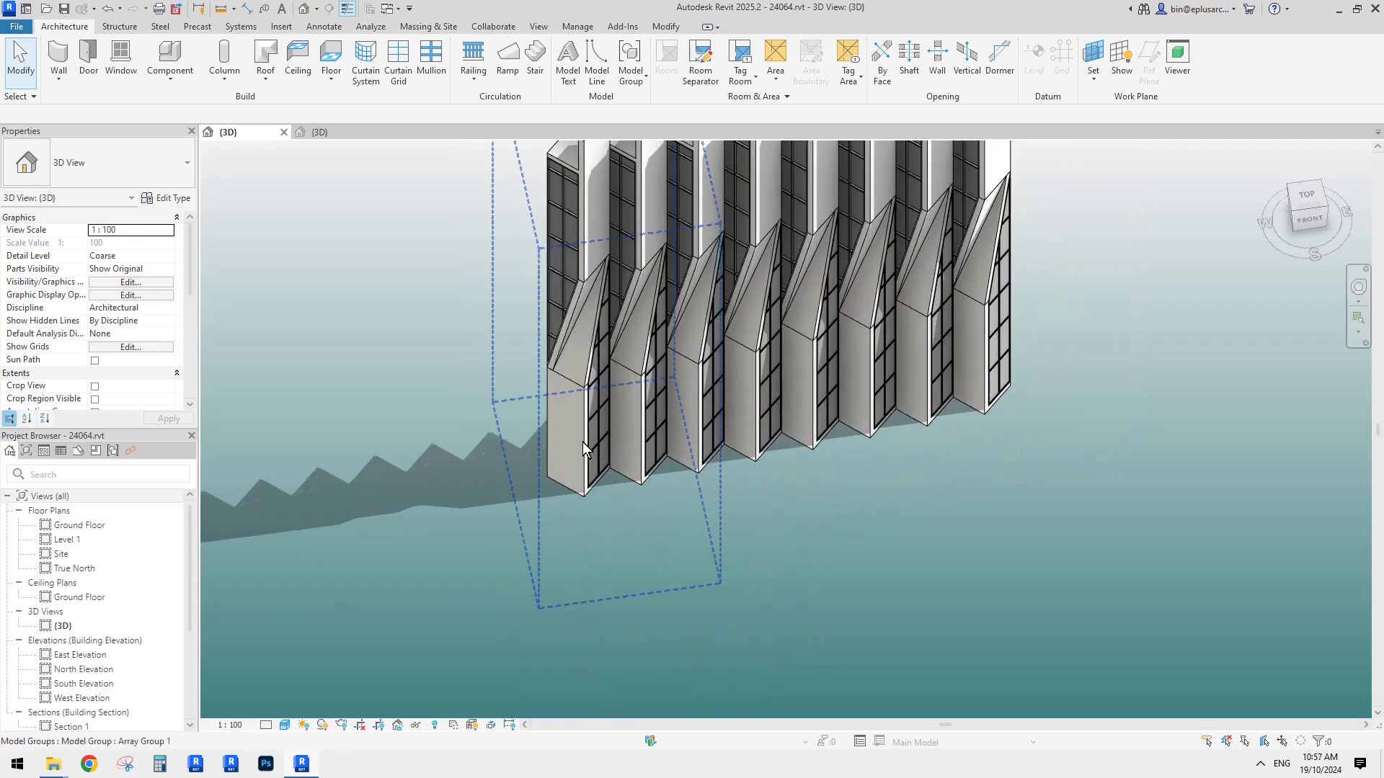
Copy the first fin's array group to the open space in front of the array.
scroll(582, 443, "down", 3)
left_click(582, 447)
key("m")
key("v")
left_click(584, 449)
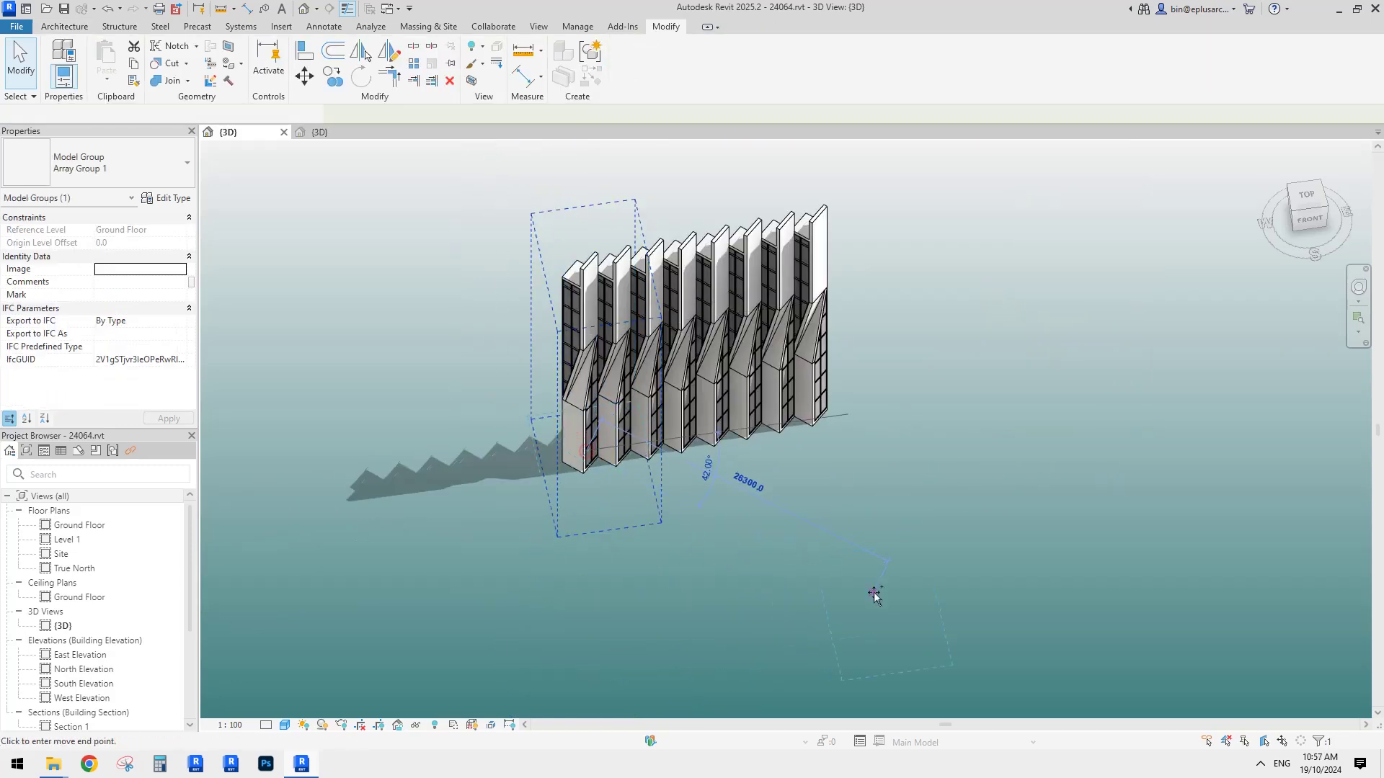
left_click(869, 589)
Ungroup the copied fin into its individual elements.
scroll(868, 388, "up", 5)
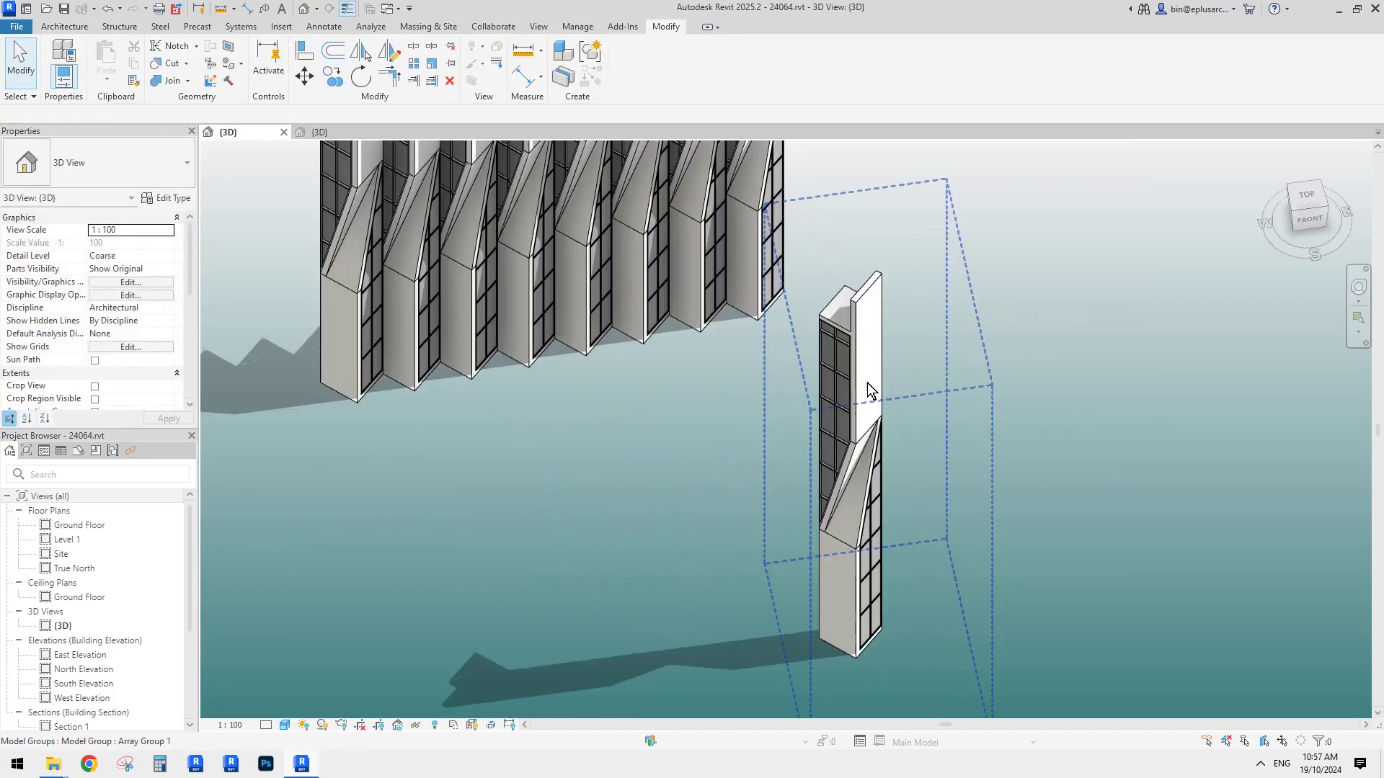
middle_click_drag(951, 412, 948, 413)
left_click(659, 65)
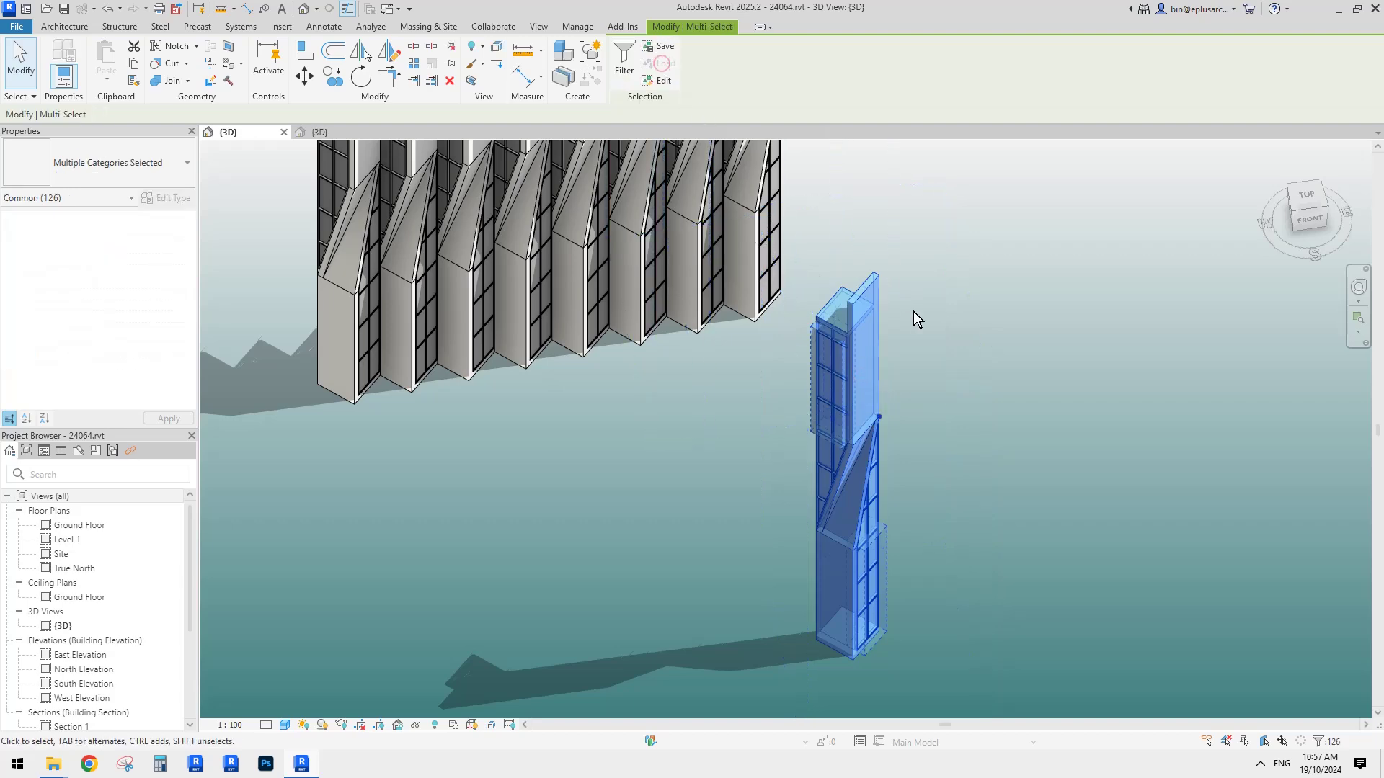
key("Escape")
Try to move the copied fin's lower wall sideways, away from its adjoining elements.
scroll(837, 558, "up", 4)
middle_click_drag(814, 538, 775, 475)
left_click_drag(762, 504, 707, 504)
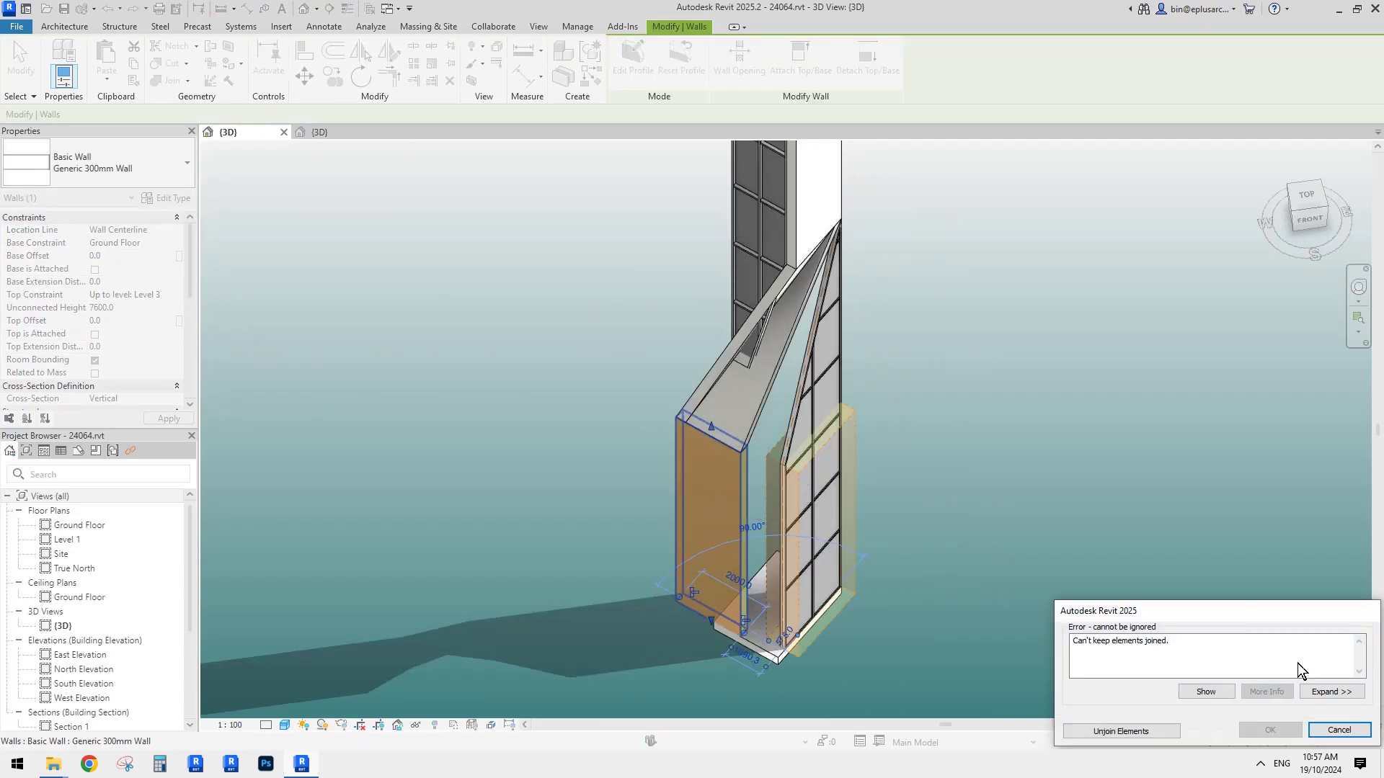
left_click(1340, 730)
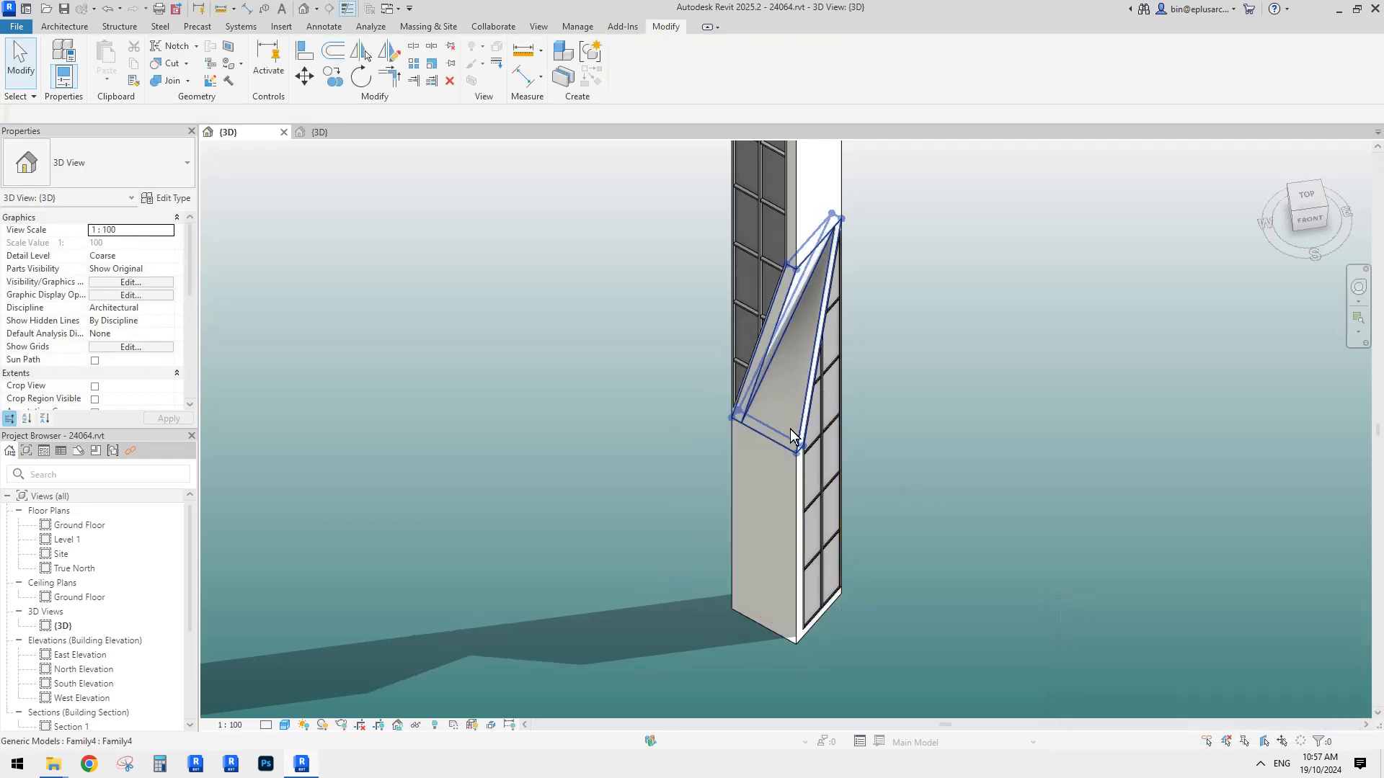
Duplicate the wall type of the copied fin's lower and upper walls as Generic 300mm Wall 2.
scroll(749, 447, "up", 3)
scroll(748, 457, "down", 3)
scroll(698, 454, "up", 2)
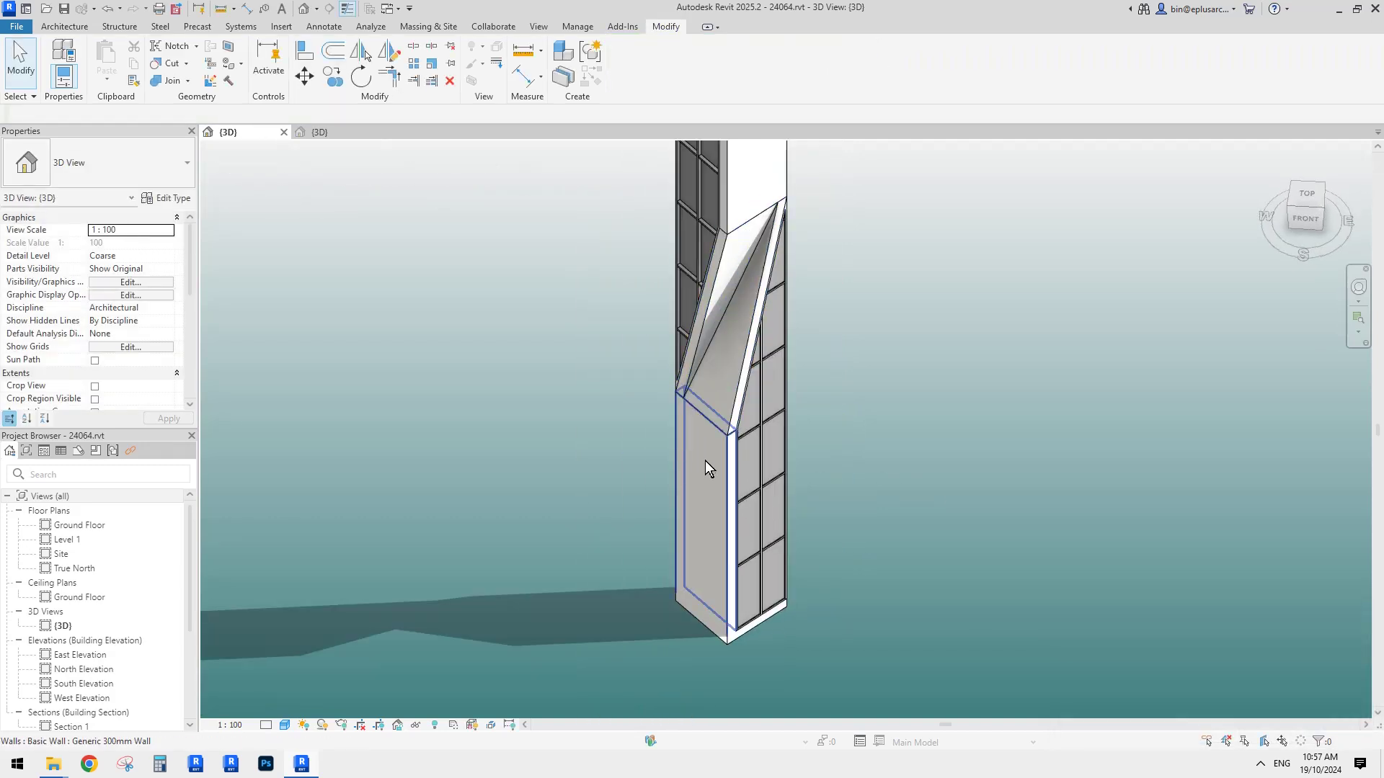
left_click(706, 461)
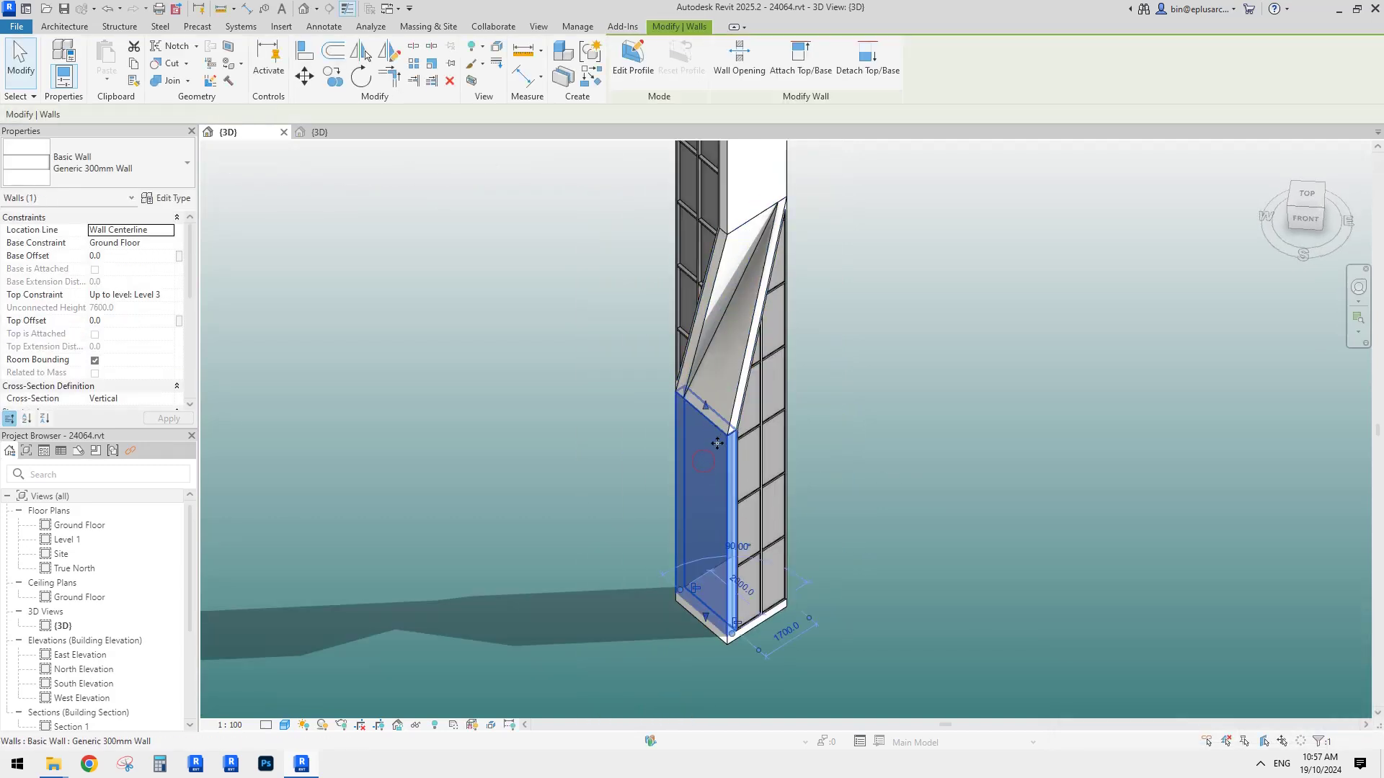
scroll(714, 439, "up", 2)
middle_click_drag(710, 439, 704, 476)
scroll(656, 456, "down", 1)
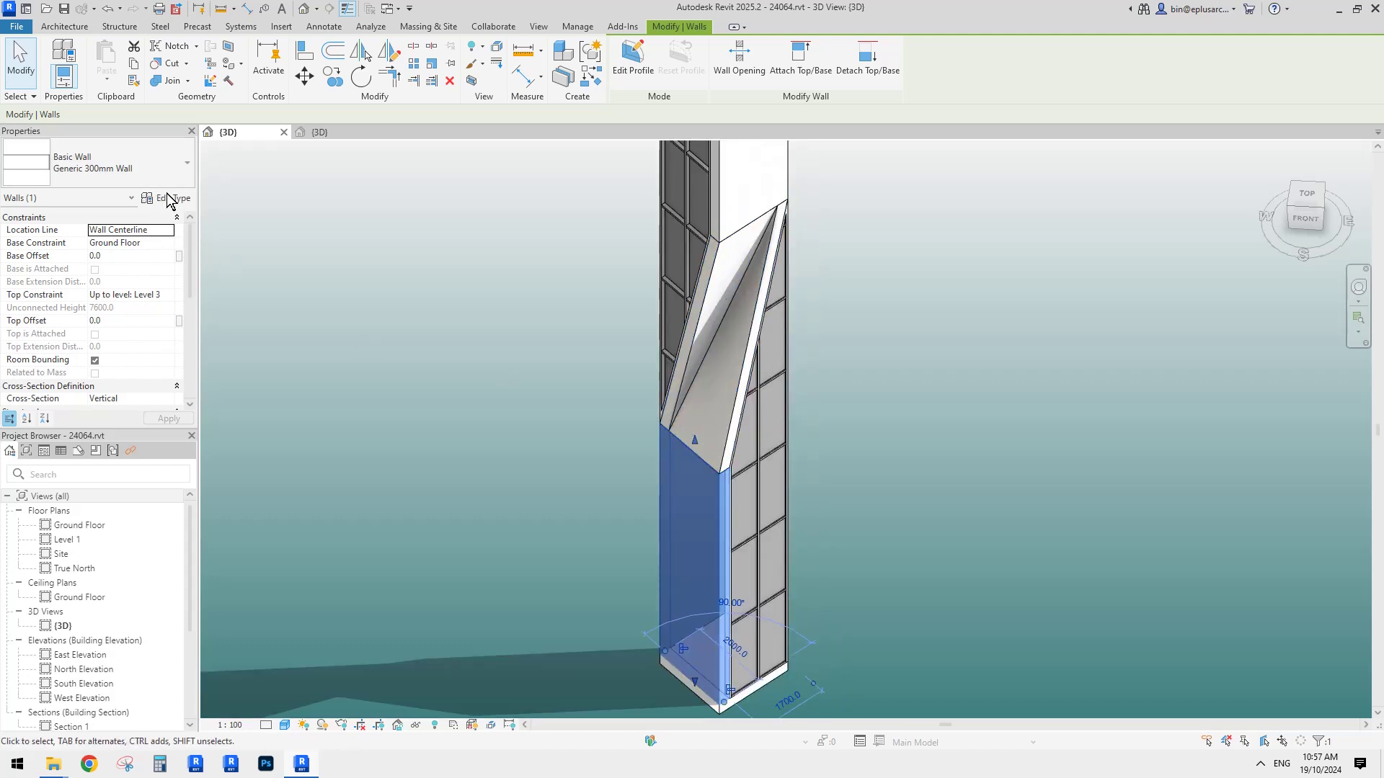
scroll(766, 350, "down", 1)
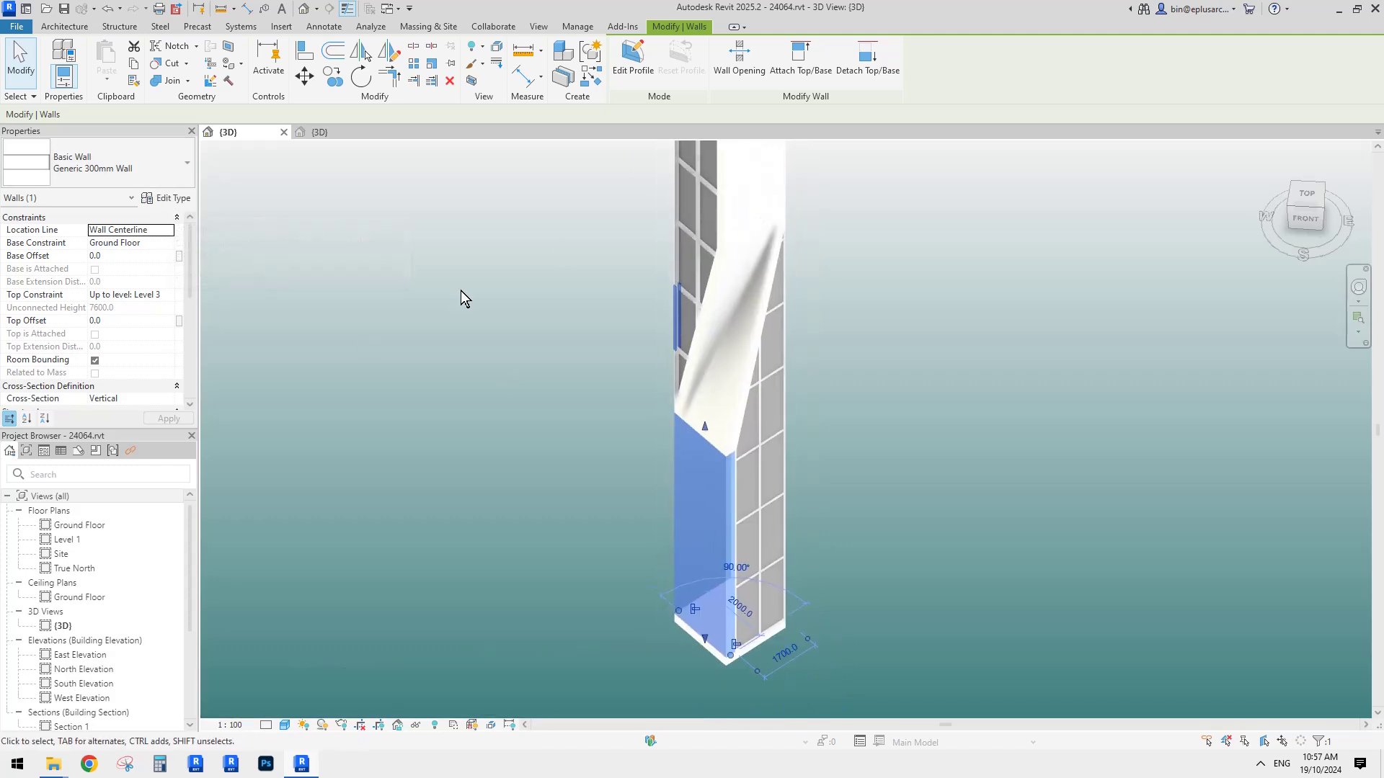
left_click(772, 188, "ctrl")
scroll(481, 265, "down", 2)
middle_click_drag(484, 269, 862, 539)
middle_click_drag(797, 320, 454, 244)
scroll(681, 426, "up", 2)
middle_click_drag(682, 425, 649, 326)
left_click(165, 199)
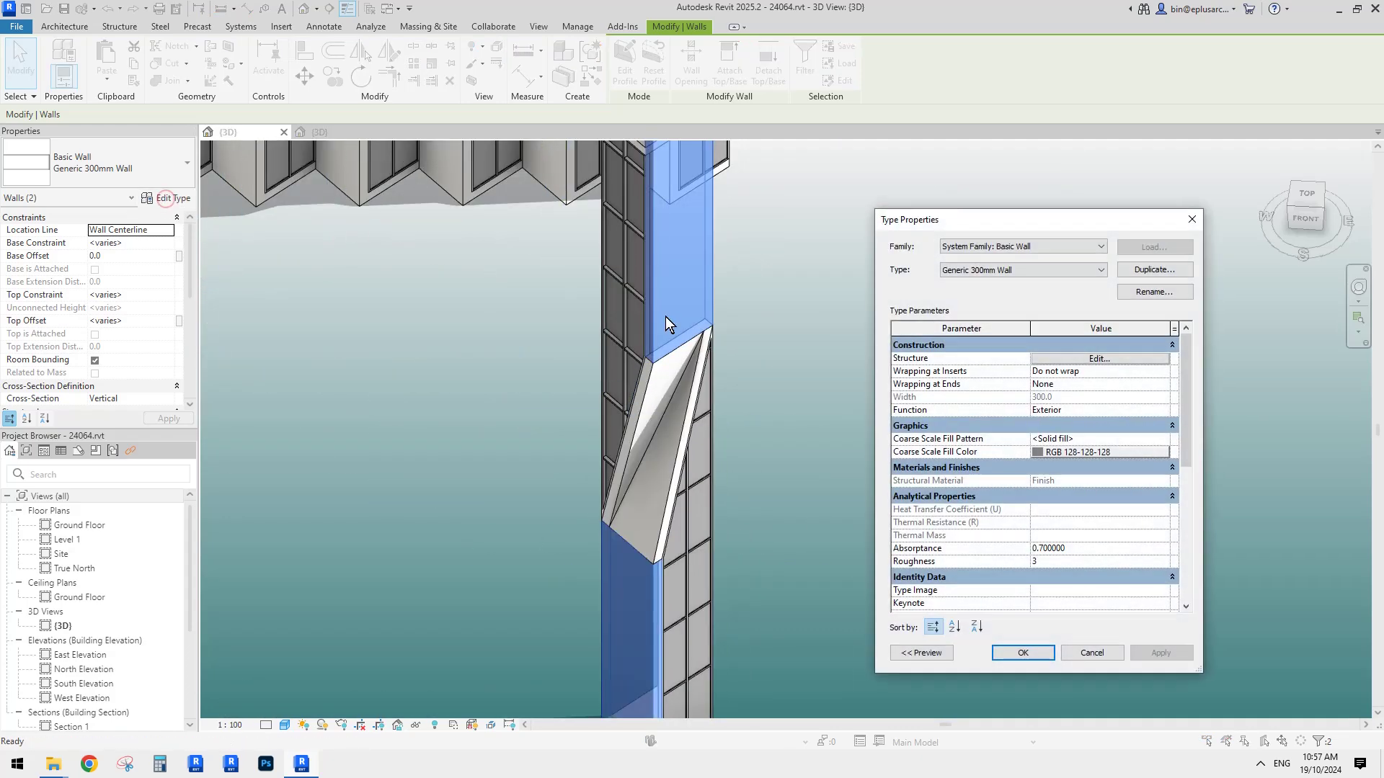
left_click(1141, 271)
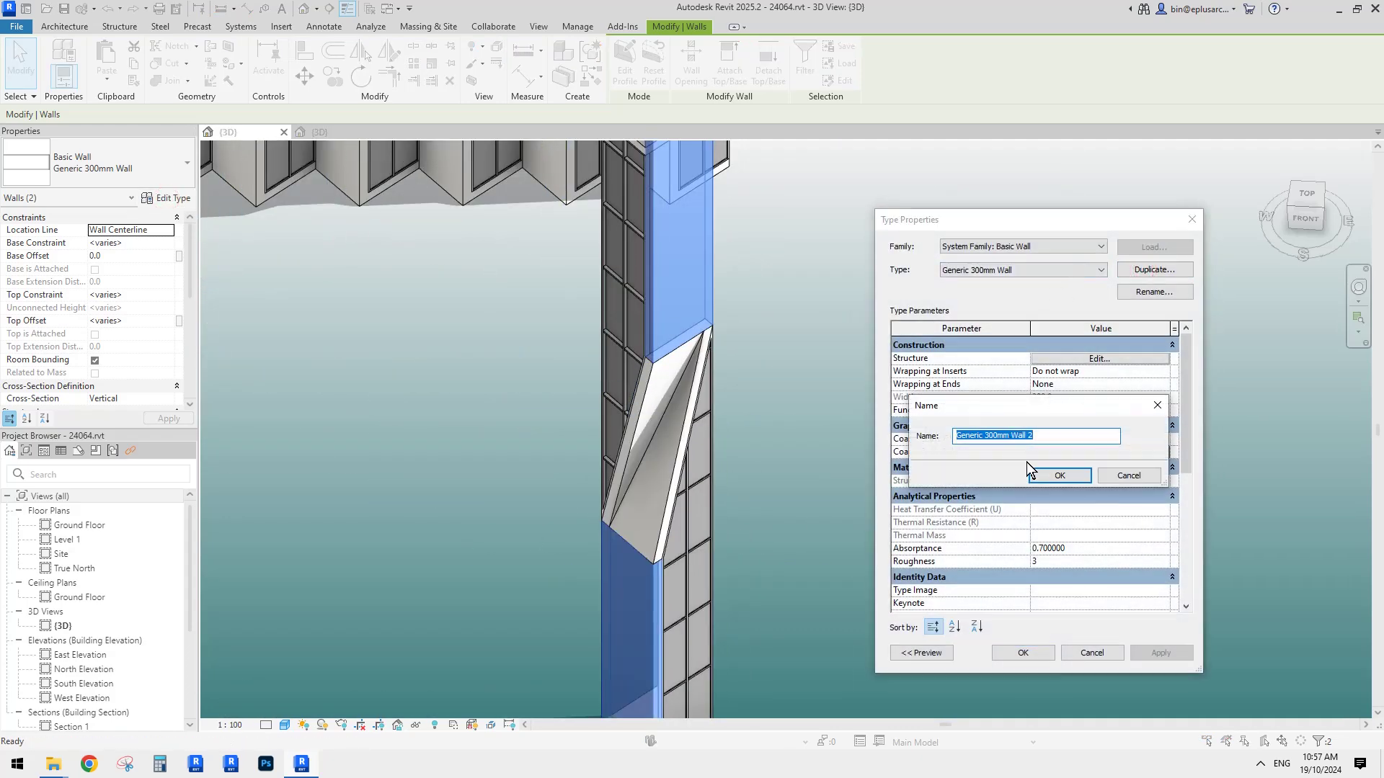
left_click(1070, 473)
Set the structure layer thickness of the Generic 300mm Wall 2 type to 200 mm.
left_click(1091, 359)
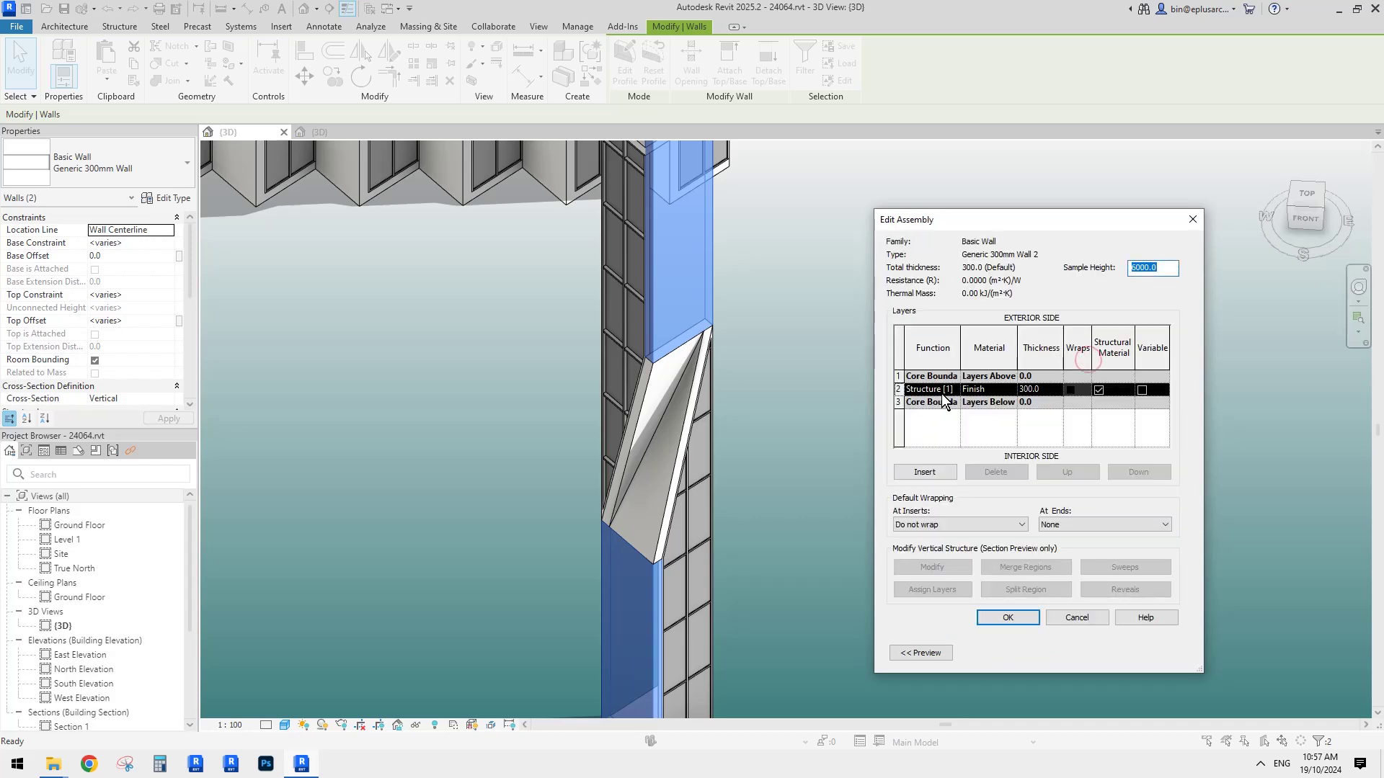
left_click(1037, 390)
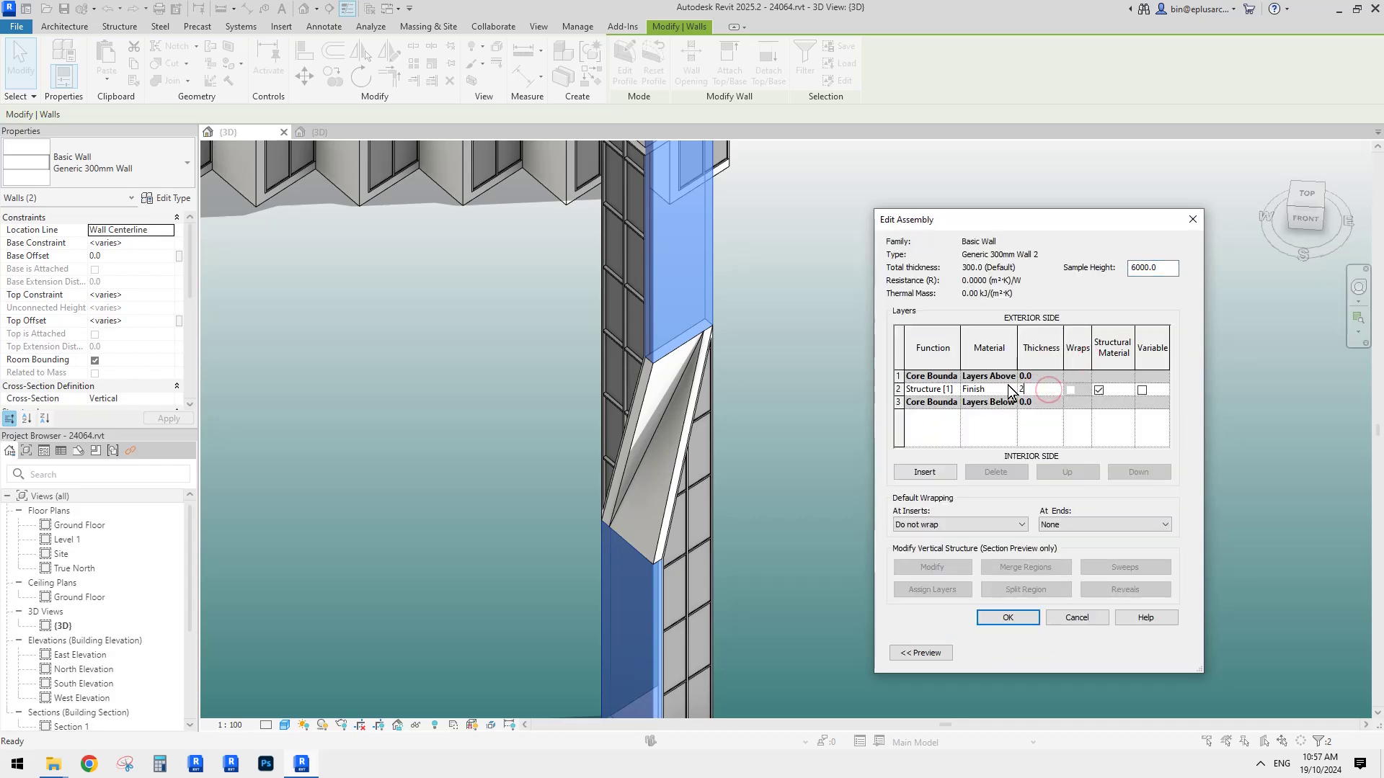
type("200")
left_click(1020, 614)
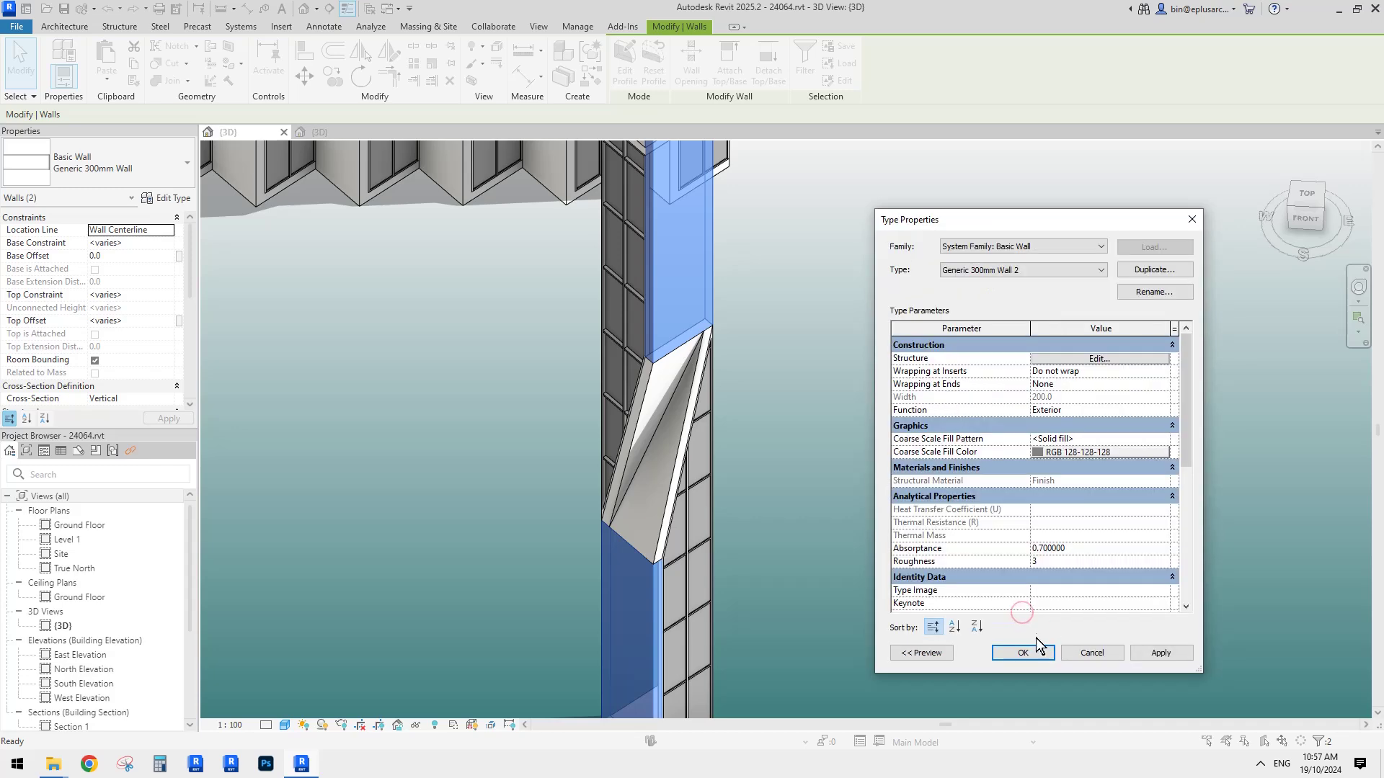
left_click(1035, 652)
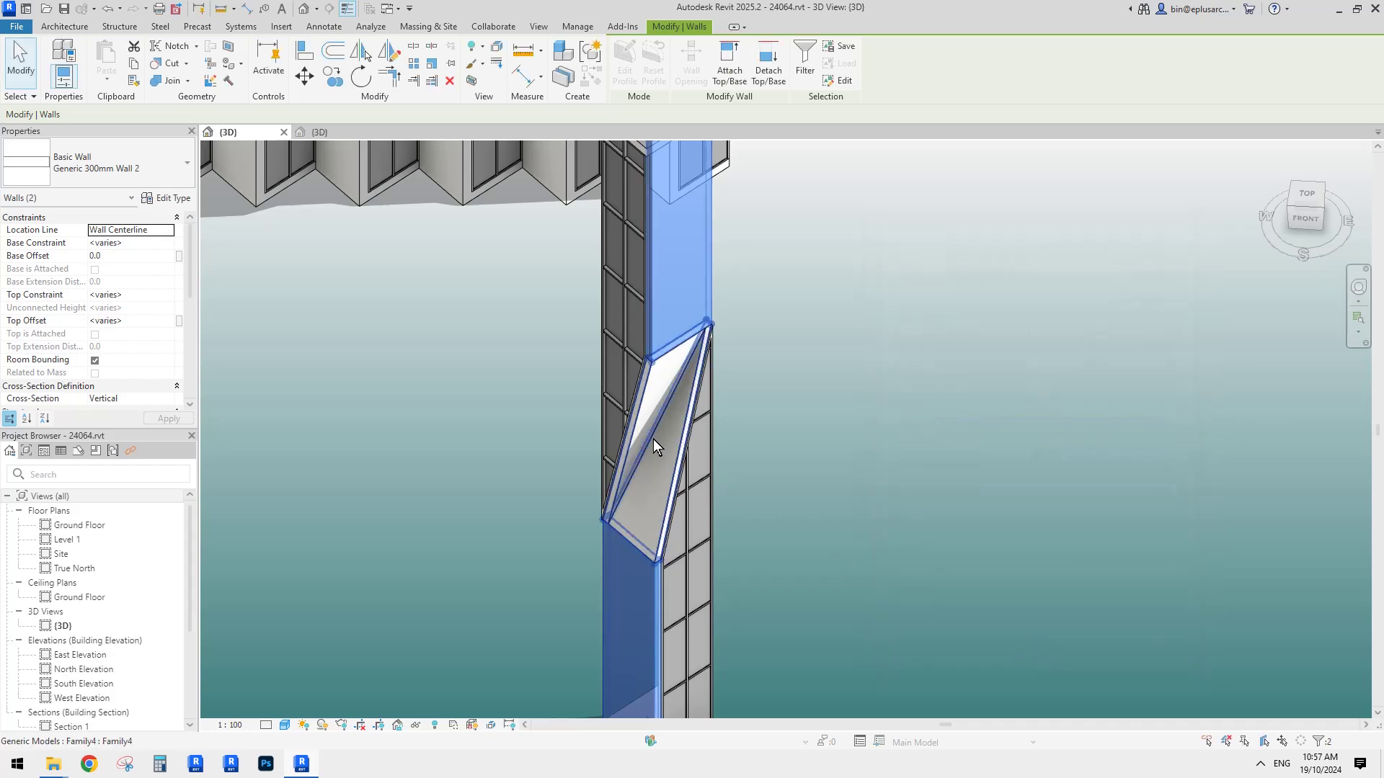
Examine how the copied fin's Family4 transition meets the thinner lower and upper walls.
scroll(663, 432, "up", 3)
left_click(655, 466)
middle_click_drag(656, 627, 646, 564)
scroll(655, 624, "up", 1)
scroll(646, 564, "up", 1)
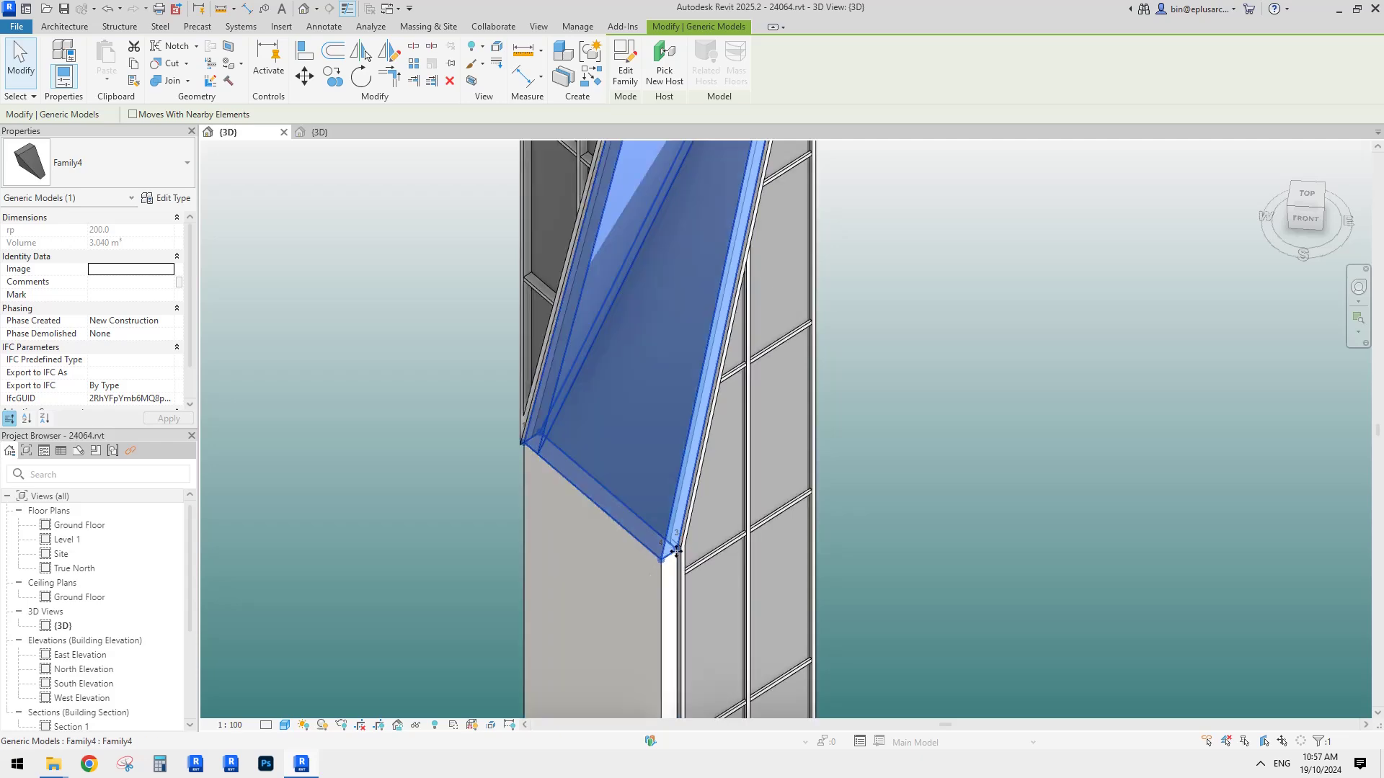
middle_click_drag(663, 551, 738, 298, "shift")
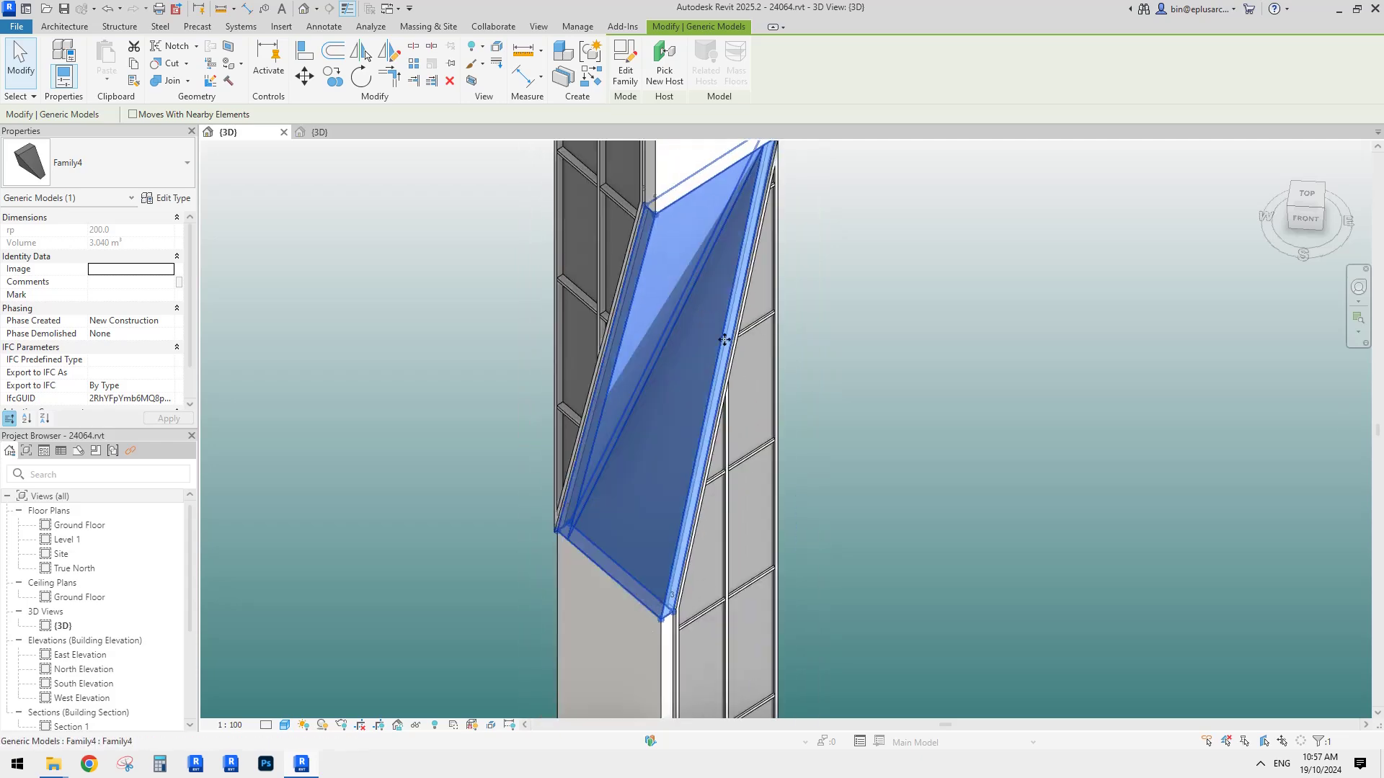
key("Escape")
left_click(723, 379)
scroll(676, 392, "down", 1)
middle_click_drag(735, 411, 621, 604, "shift")
Stretch the end of the copied fin's lower wall outward to test how the transition adapts.
left_click(639, 495)
left_click_drag(618, 596, 581, 571)
key("Escape")
Reposition the end of the copied fin's upper wall and check how the transition adapts.
middle_click_drag(682, 307, 679, 370, "shift")
left_click(666, 343)
left_click(667, 253)
middle_click_drag(667, 253, 722, 455, "shift")
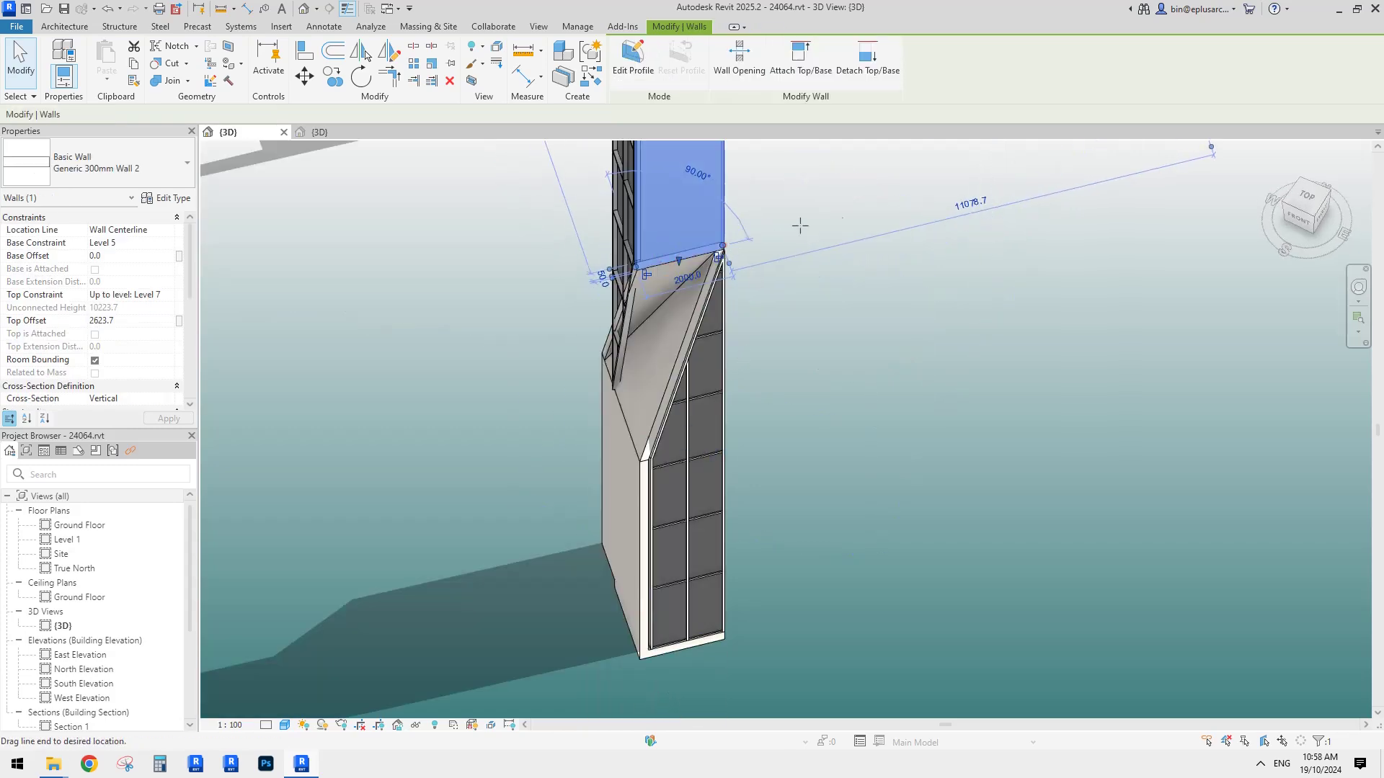
left_click(856, 272)
left_click(783, 254)
middle_click_drag(807, 393, 843, 266, "shift")
left_click(948, 312)
left_click(806, 342)
left_click(837, 353)
mouse_move(580, 344)
middle_mouse_down()
mouse_move(861, 362)
mouse_move(775, 319)
mouse_move(781, 392)
mouse_move(880, 271)
mouse_move(784, 365)
mouse_move(1126, 370)
mouse_move(952, 370)
middle_mouse_up()
left_click(723, 266)
key("Escape")
scroll(784, 364, "down", 3)
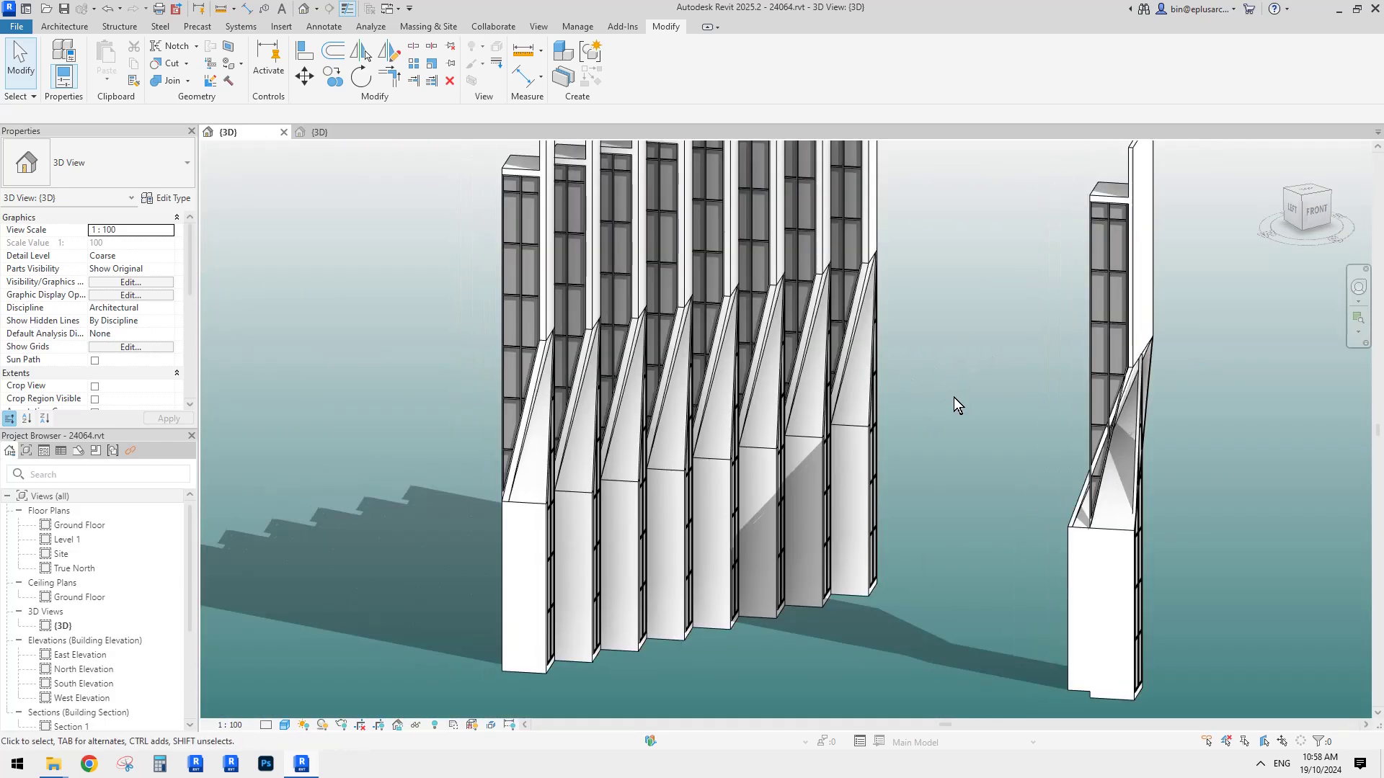
Delete the copied test fin beside the array together with its two remaining slabs.
middle_click_drag(749, 471, 898, 438, "shift")
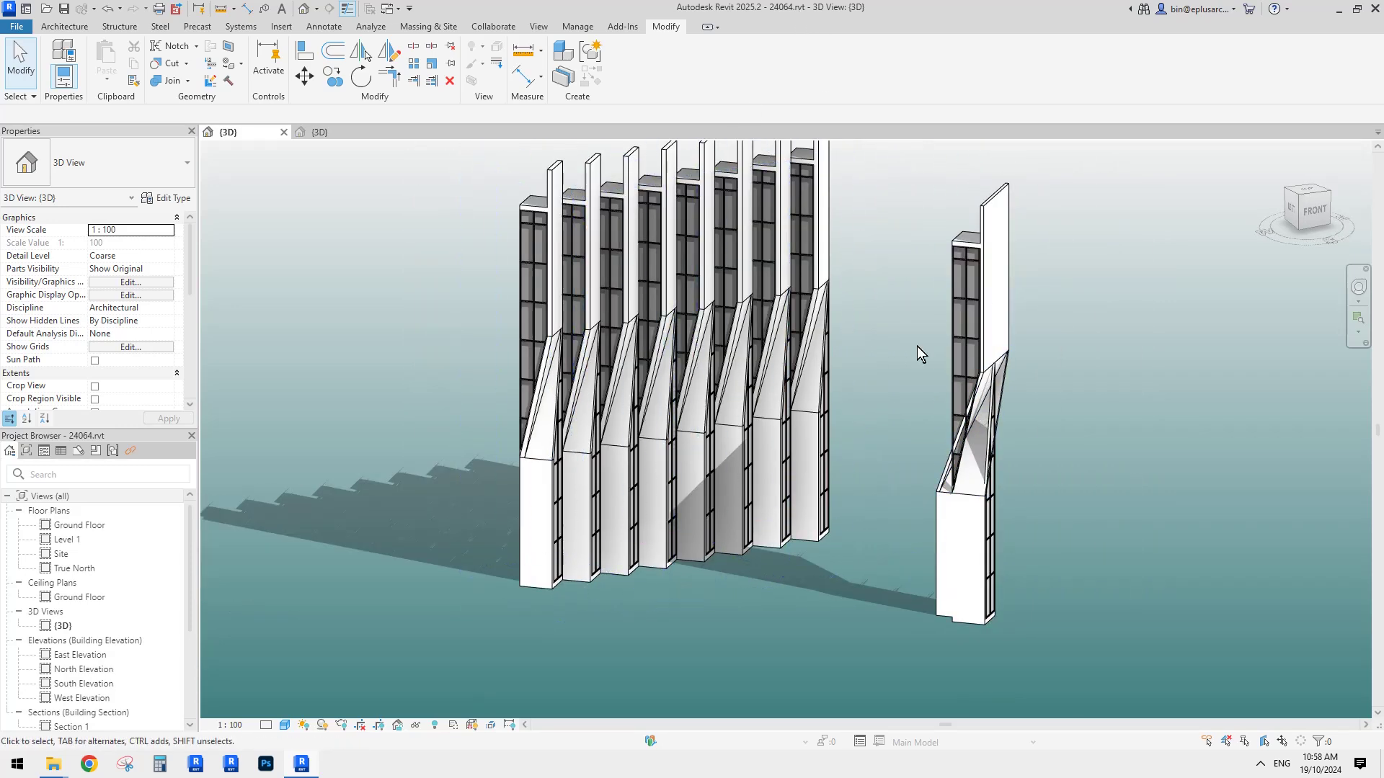
middle_click_drag(916, 344, 922, 385, "shift")
left_click_drag(1110, 299, 897, 539)
key("Delete")
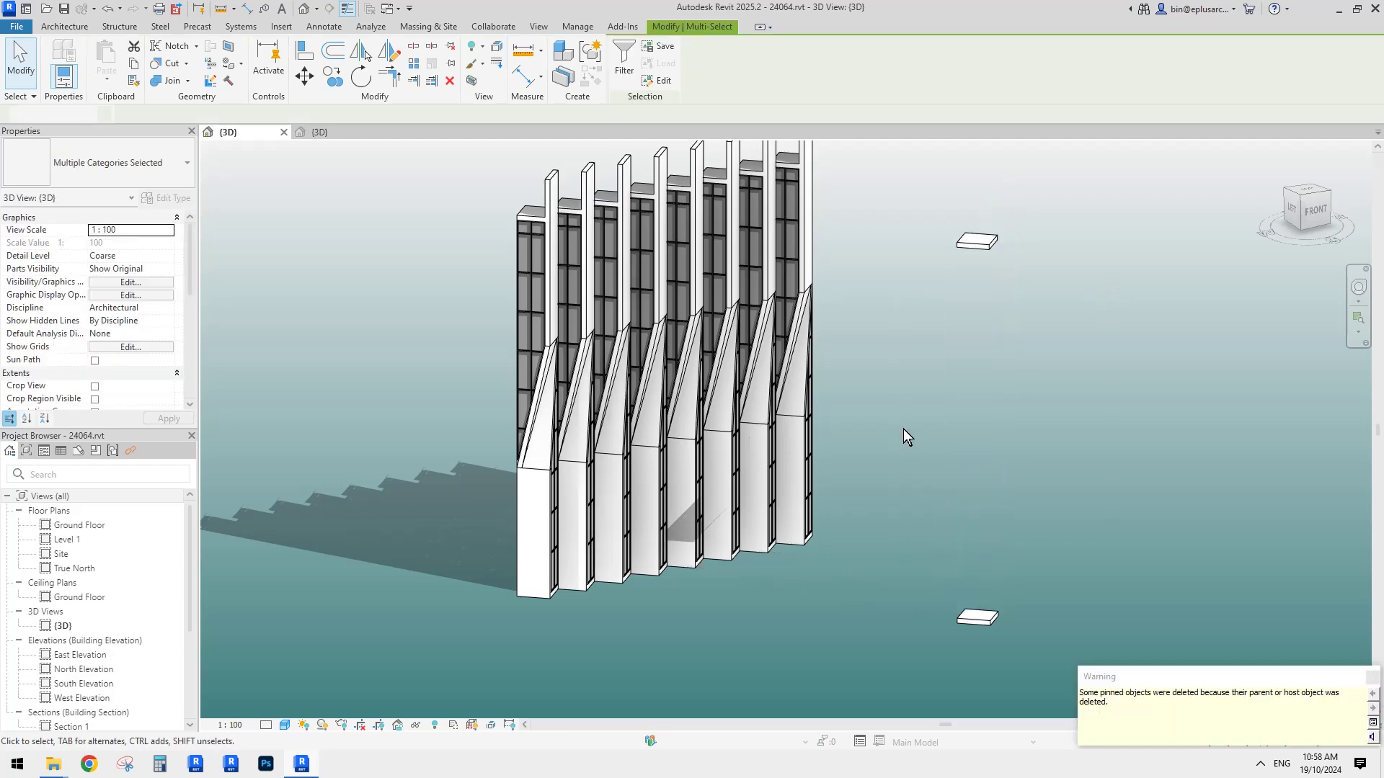
left_click(970, 617)
left_click_drag(1082, 428, 956, 181)
key("Delete")
middle_click_drag(871, 430, 898, 498)
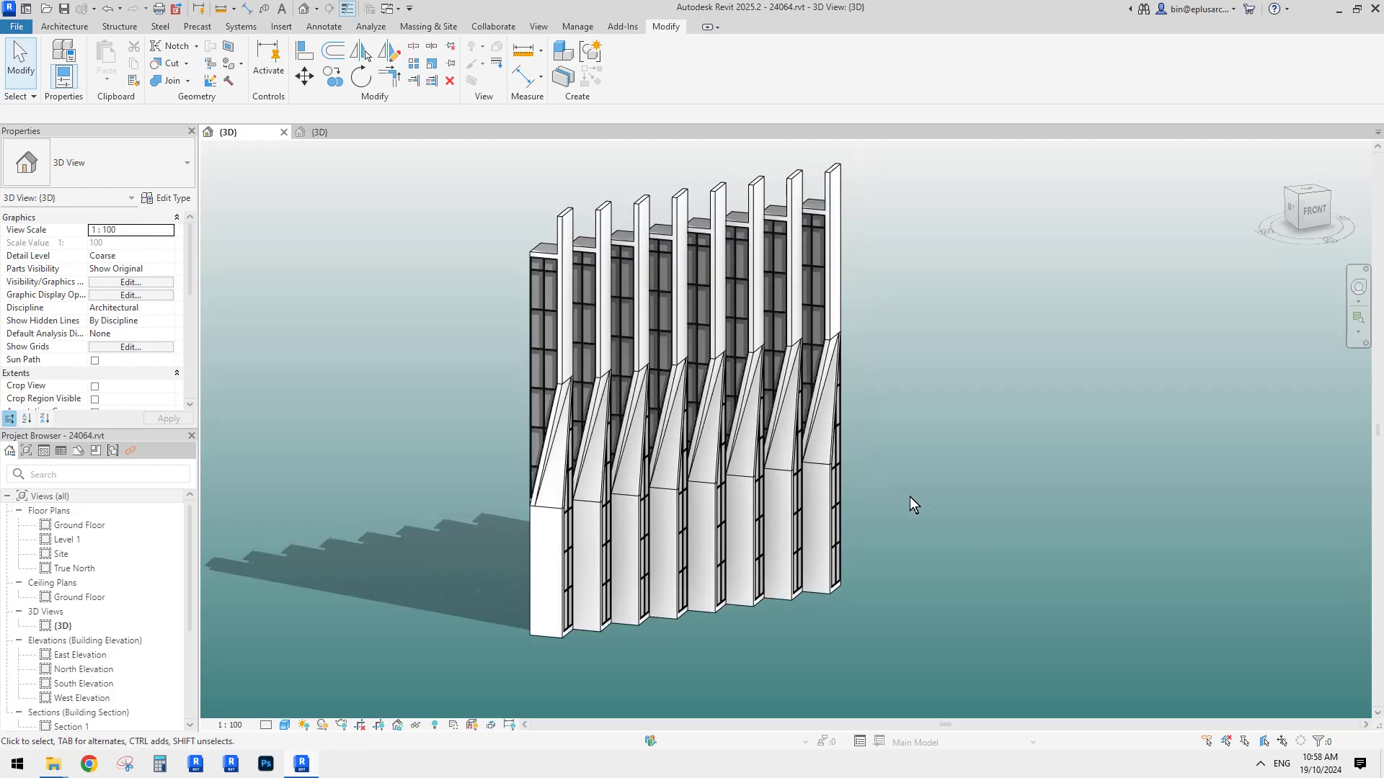